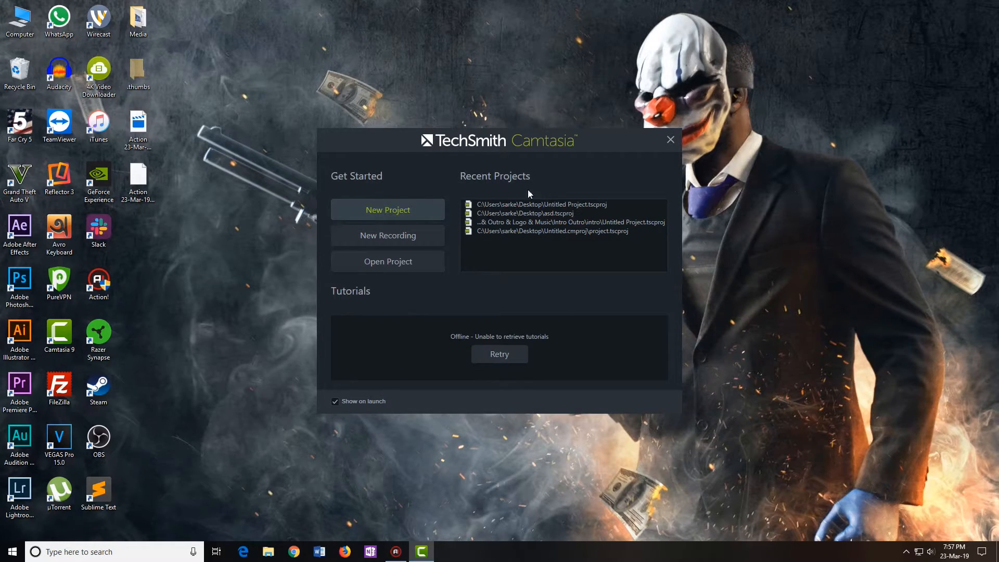
# Create a blank untitled project from the Camtasia 9 welcome screen
pyautogui.click(397, 211)
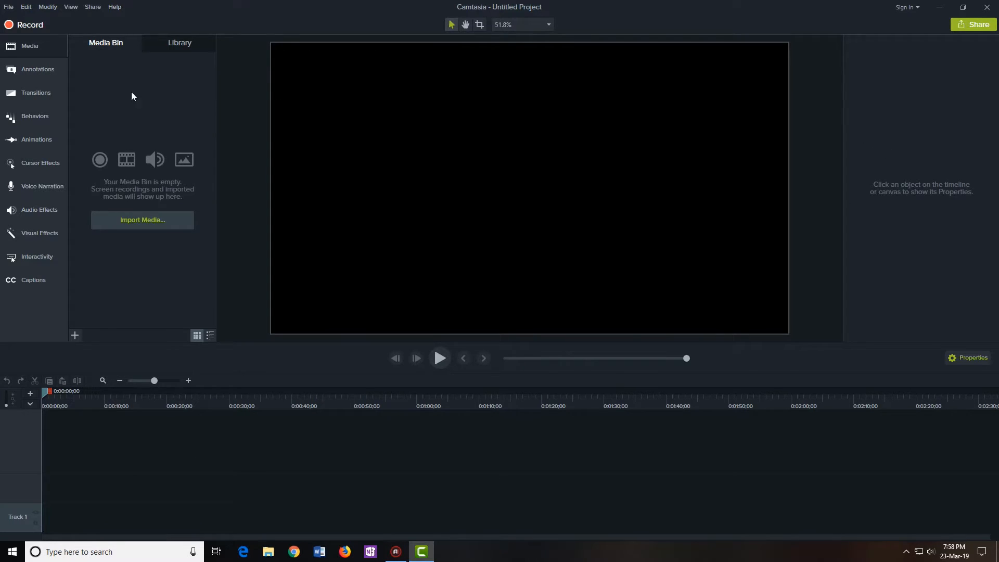
pyautogui.click(40, 68)
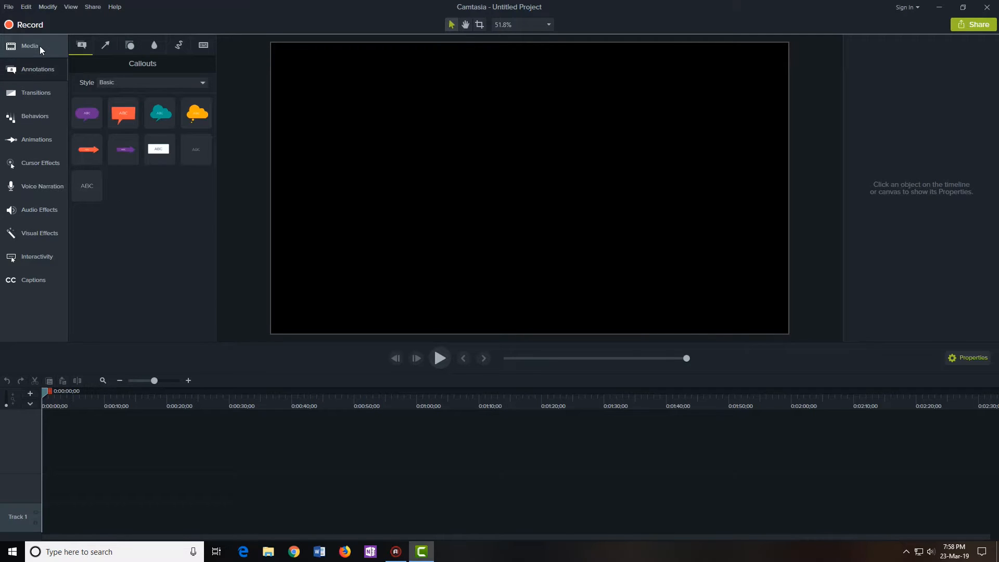
pyautogui.click(40, 46)
pyautogui.click(41, 91)
pyautogui.click(41, 136)
pyautogui.click(37, 115)
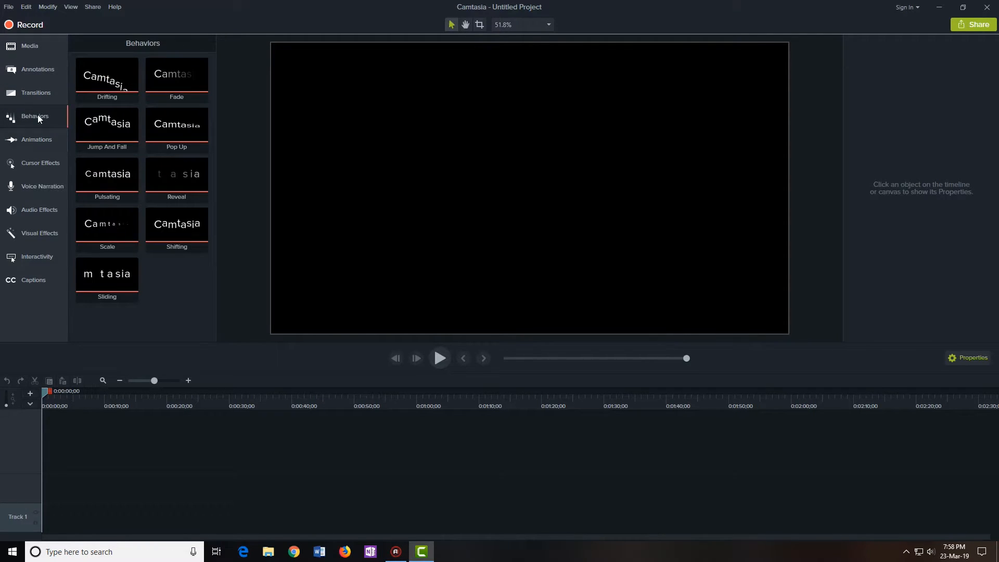
pyautogui.click(42, 156)
pyautogui.click(40, 210)
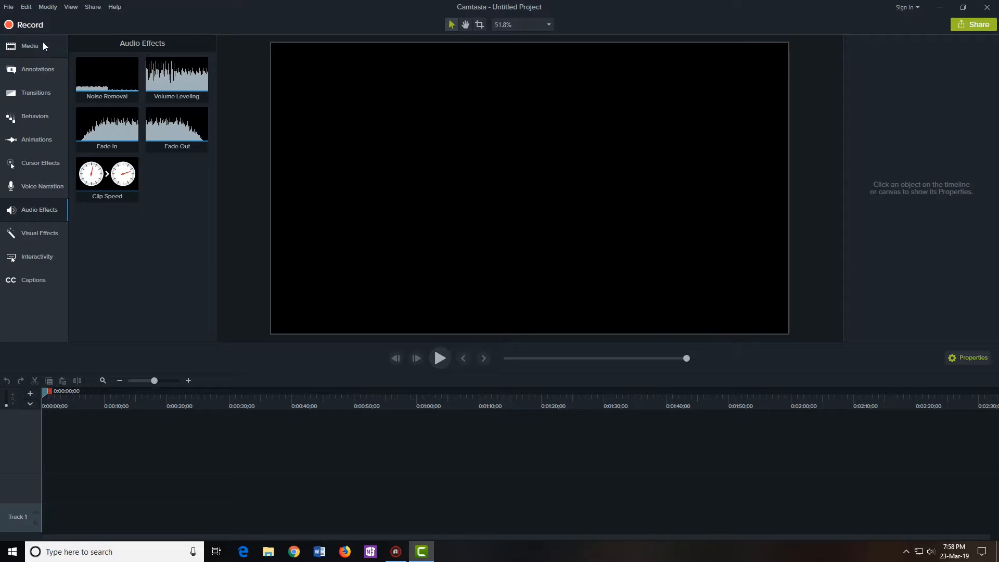
pyautogui.click(43, 44)
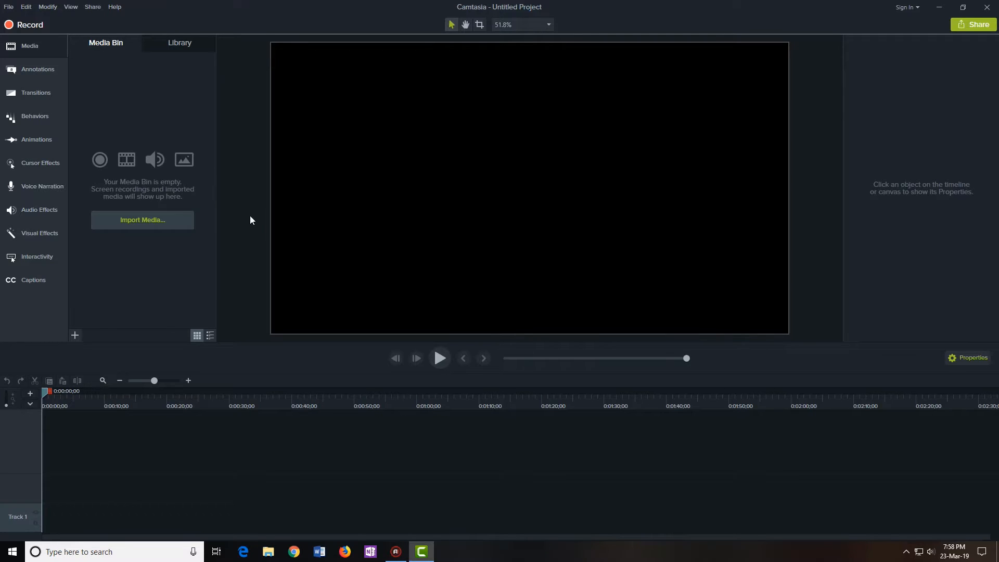
# Import all five files from Desktop > Media, including MSB01147.JPG and an audio track
pyautogui.click(142, 222)
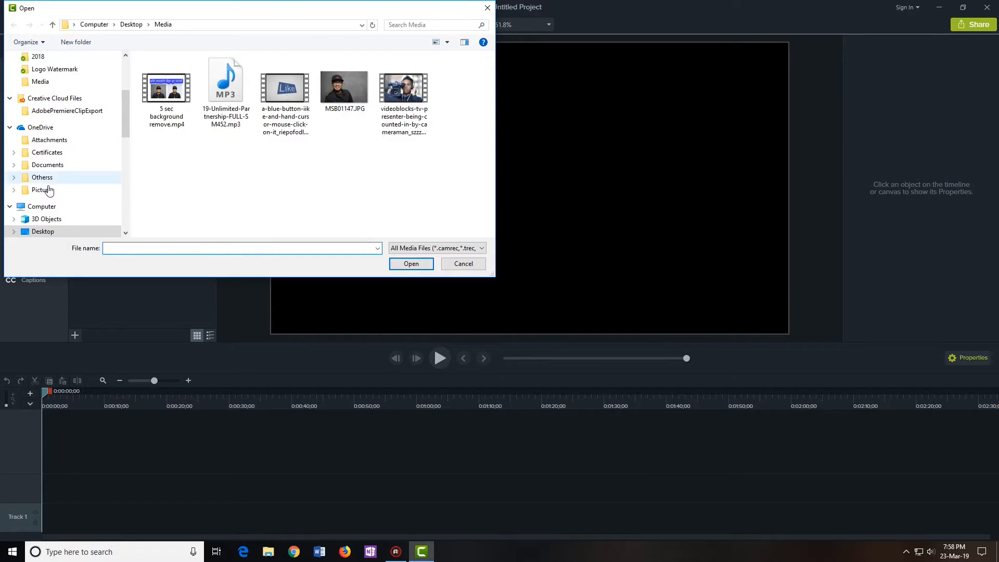
pyautogui.click(43, 231)
pyautogui.doubleClick(276, 82)
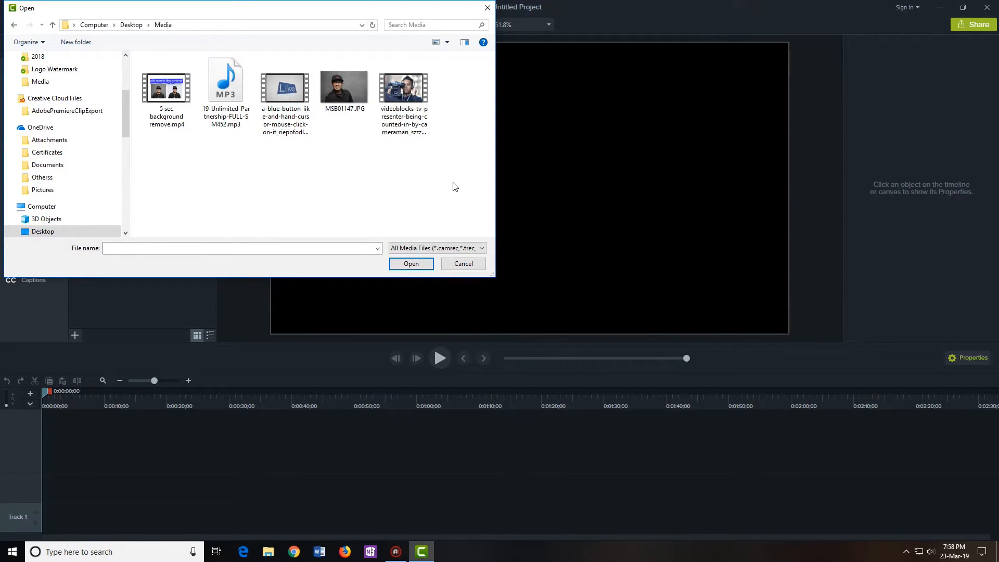
pyautogui.moveTo(453, 183); pyautogui.dragTo(159, 89)
pyautogui.click(408, 263)
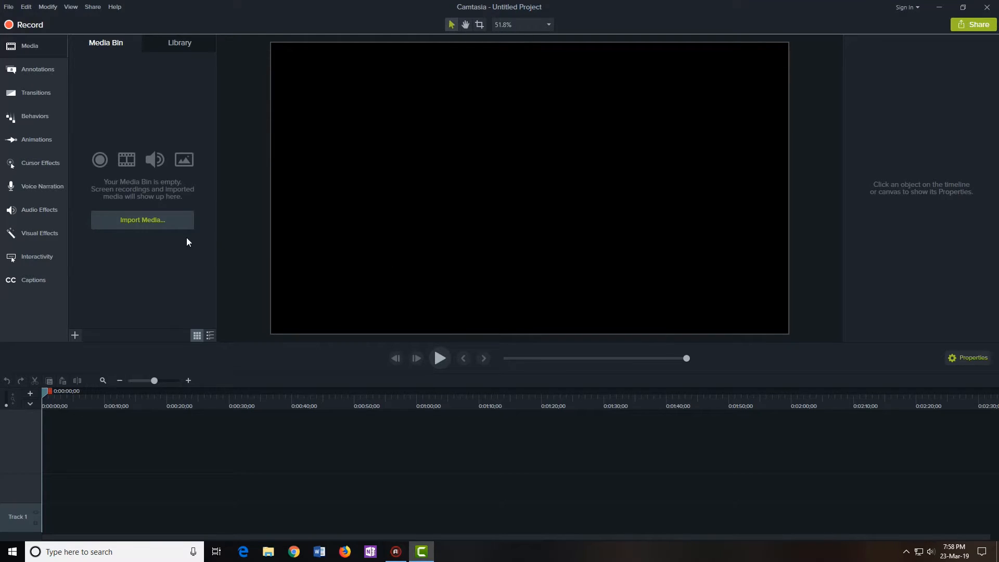
pyautogui.click(94, 227)
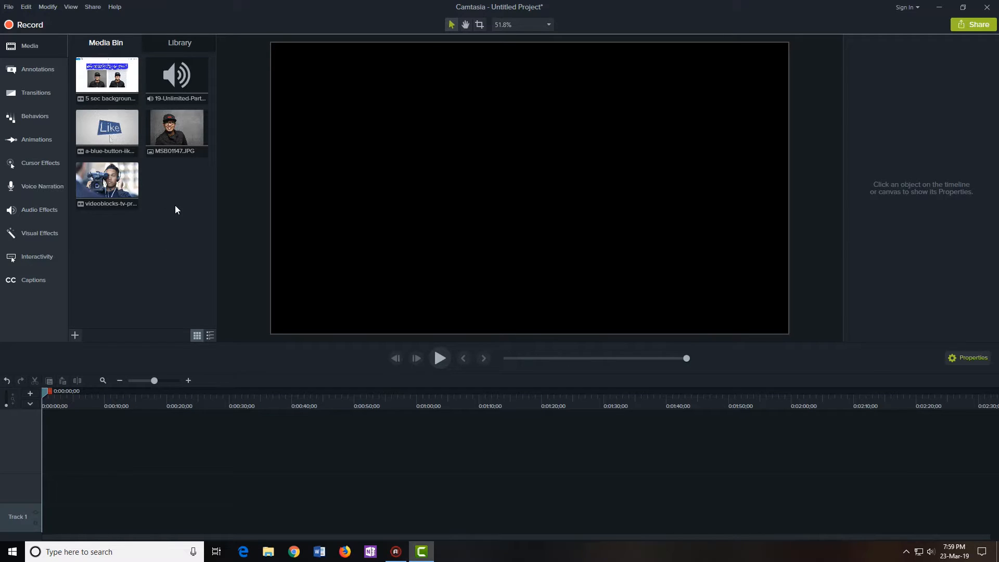
# Open Camtasia Recorder and switch it to a custom capture area reset to full screen
pyautogui.click(25, 25)
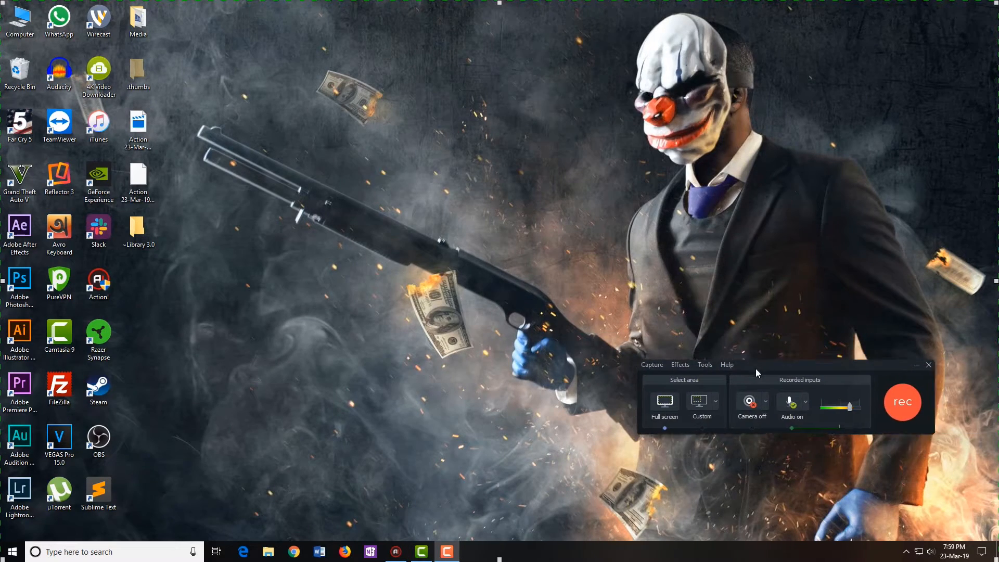
pyautogui.moveTo(755, 369); pyautogui.dragTo(762, 398)
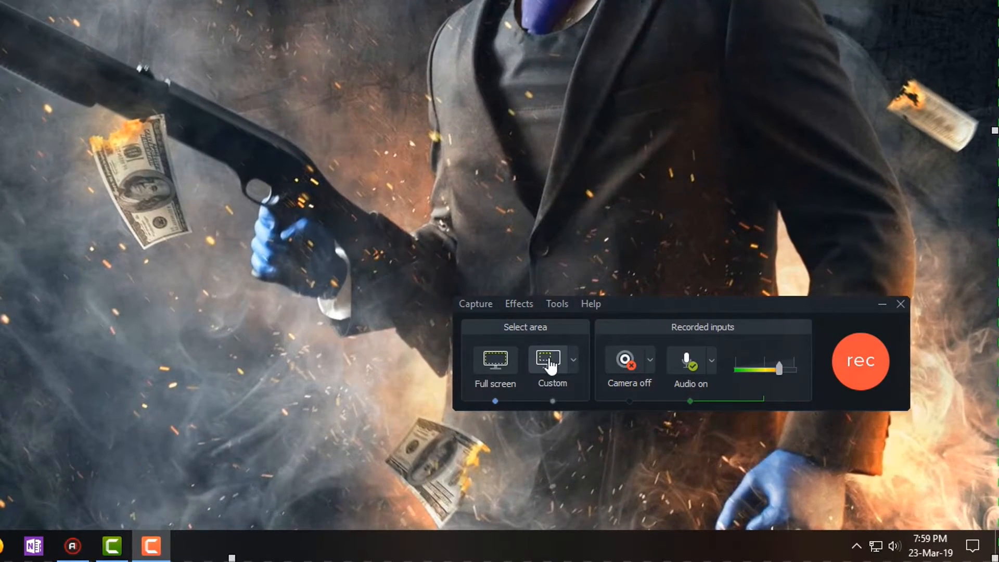
pyautogui.click(551, 363)
pyautogui.doubleClick(543, 354)
pyautogui.doubleClick(545, 369)
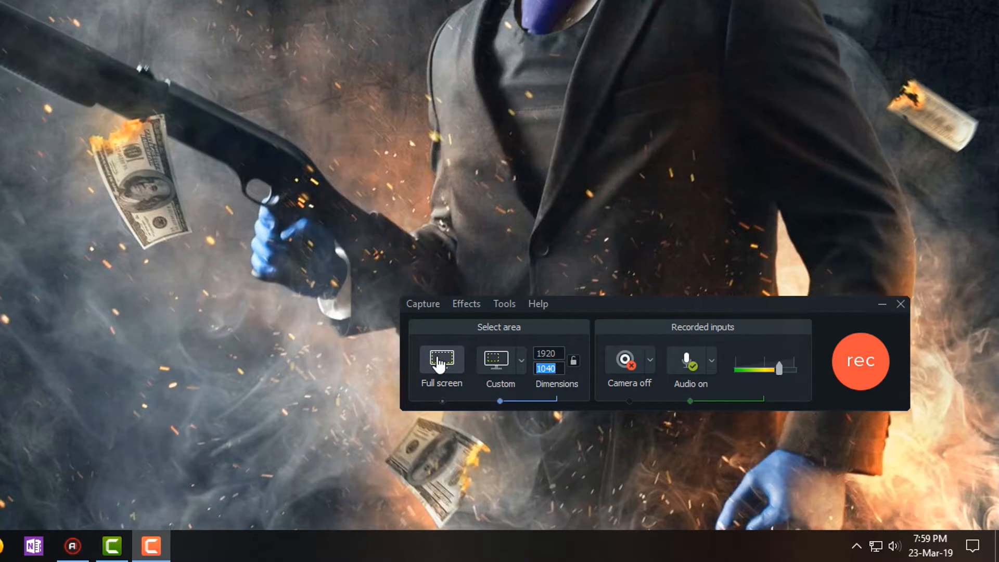
pyautogui.click(439, 361)
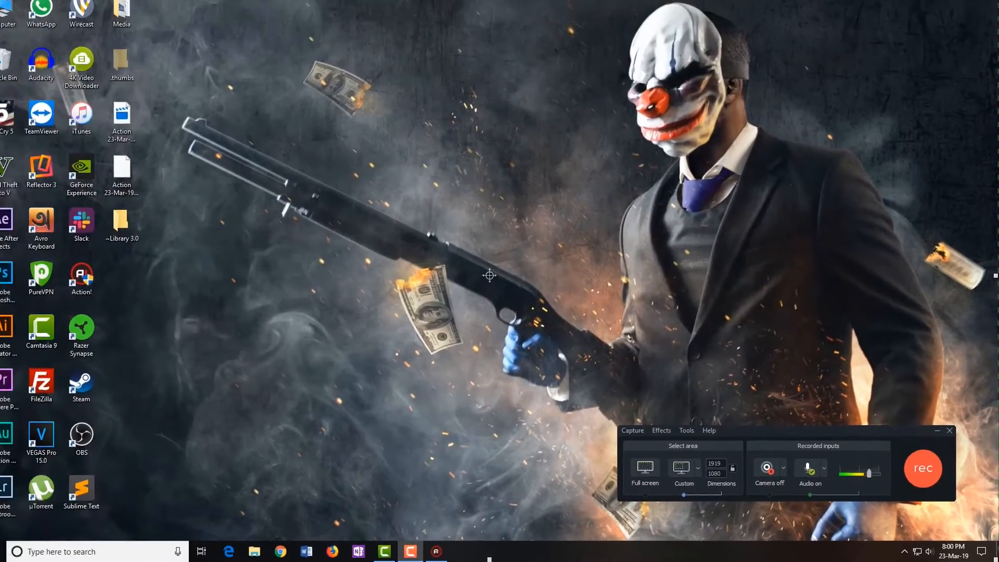
# Resize the capture area to 1562 × 981 and move it to the screen's top-left corner
pyautogui.moveTo(489, 2); pyautogui.dragTo(488, 54)
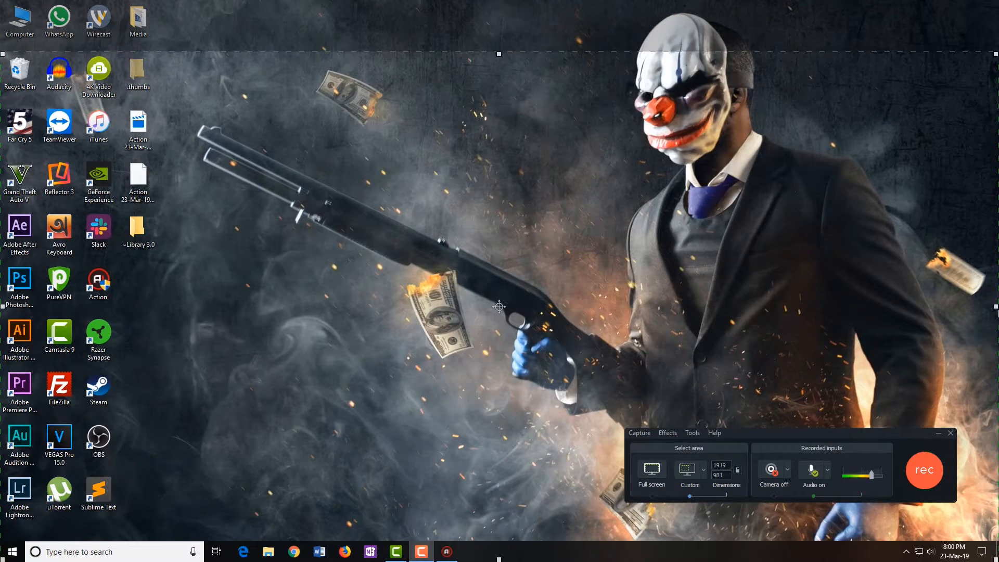
pyautogui.moveTo(995, 307); pyautogui.dragTo(810, 308)
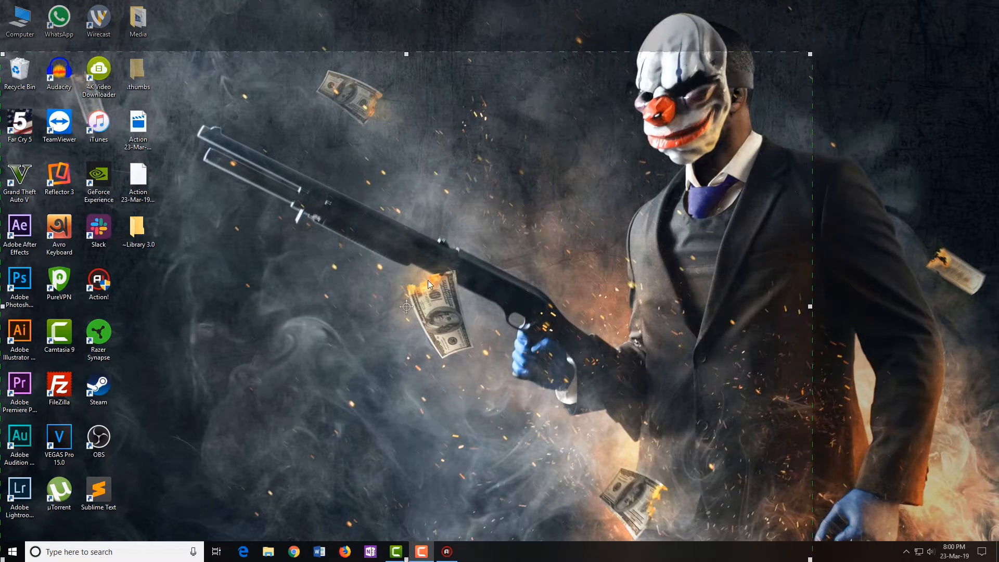
pyautogui.moveTo(407, 307); pyautogui.dragTo(407, 255)
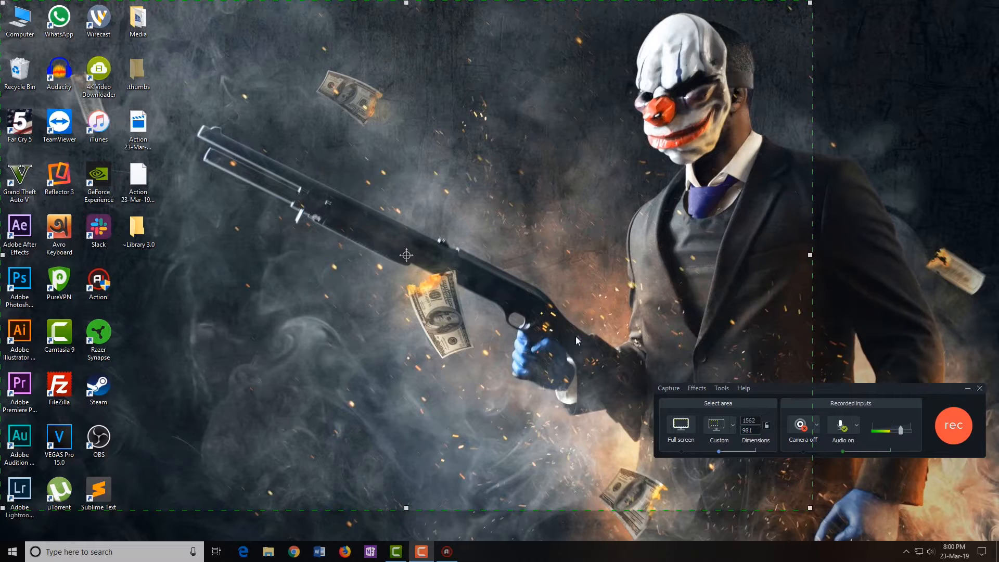
pyautogui.moveTo(846, 395); pyautogui.dragTo(699, 359)
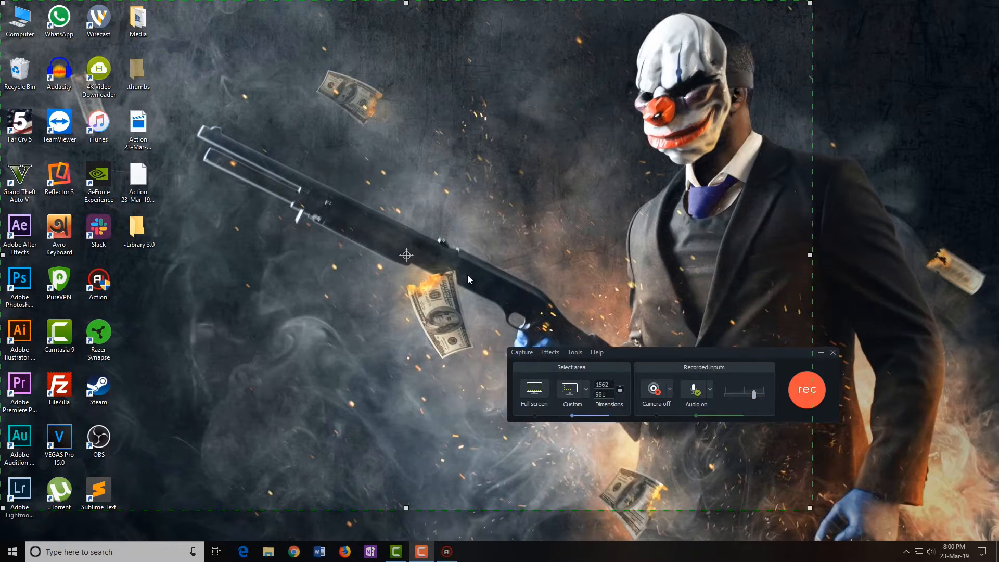
# Check the camera and audio lists, keep camera off and audio on, and start recording
pyautogui.click(671, 391)
pyautogui.click(672, 389)
pyautogui.click(670, 389)
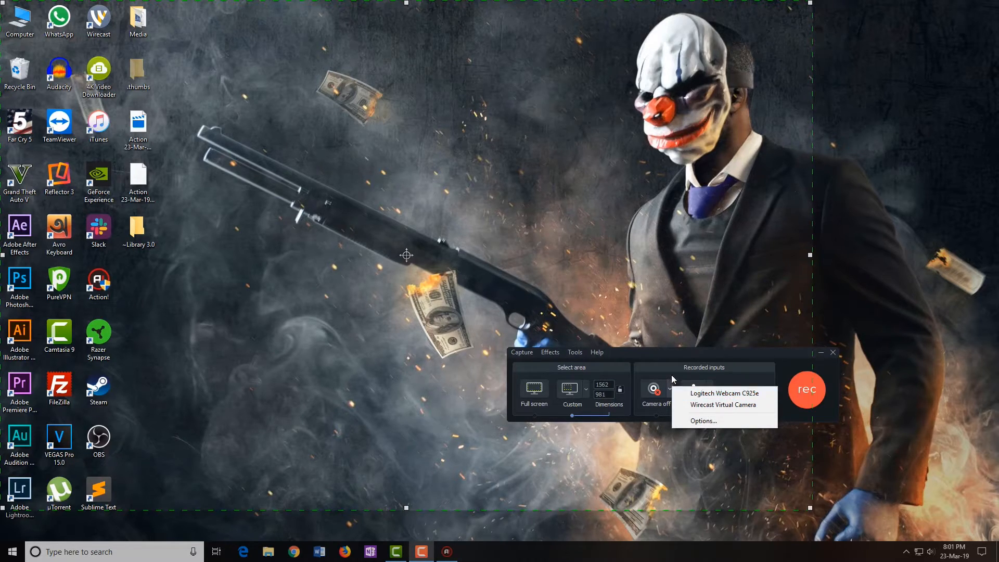
pyautogui.click(672, 373)
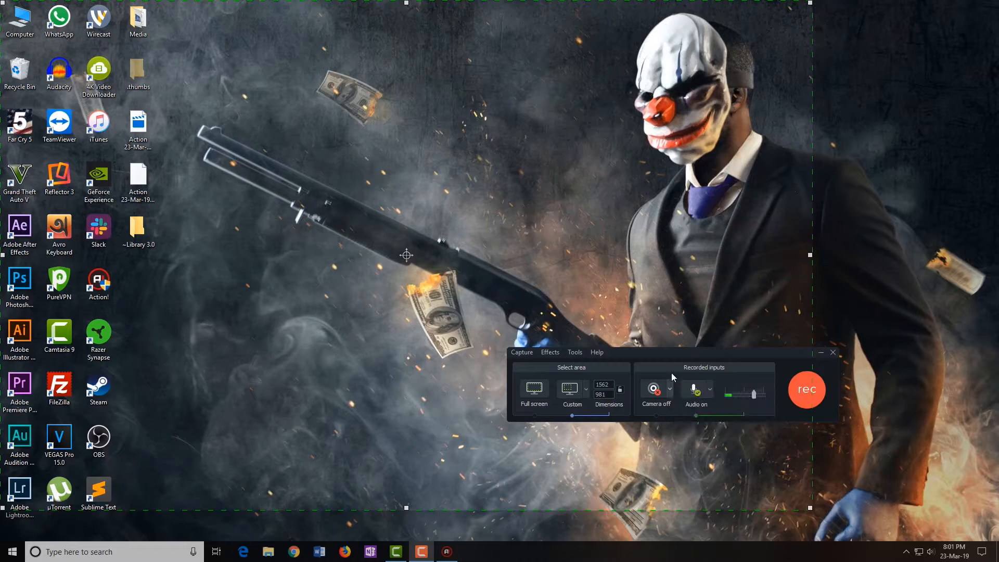
pyautogui.click(710, 389)
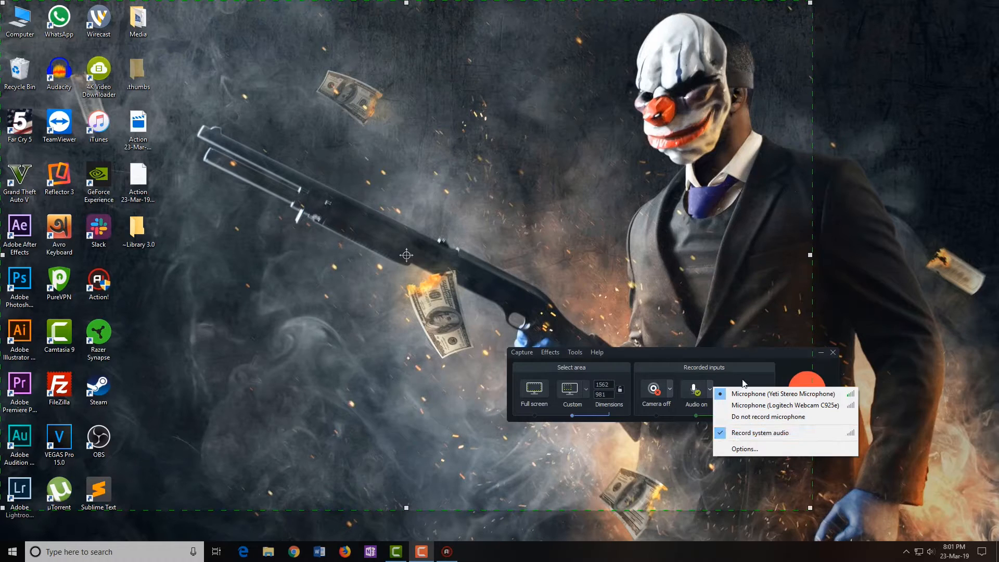
pyautogui.click(738, 353)
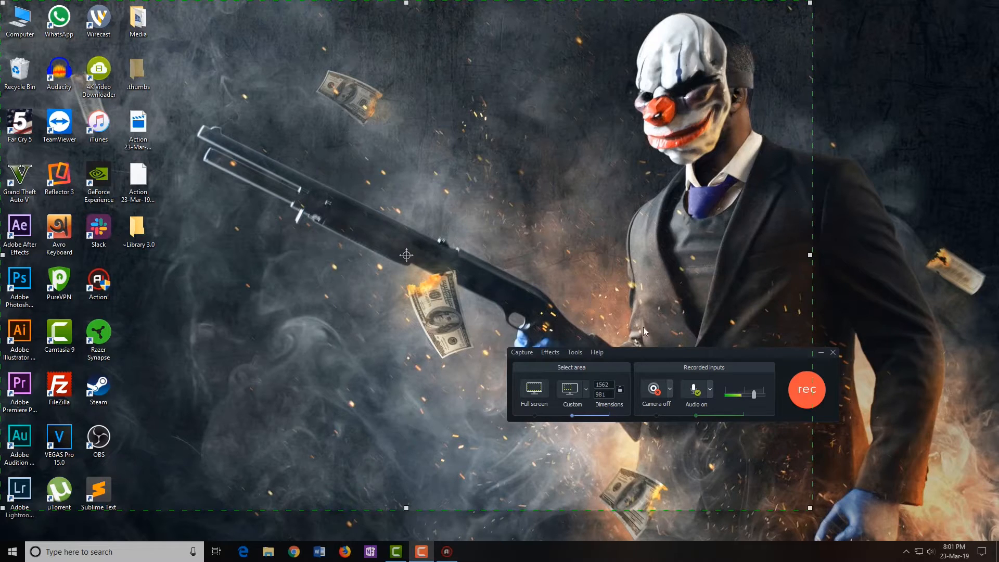
pyautogui.click(710, 389)
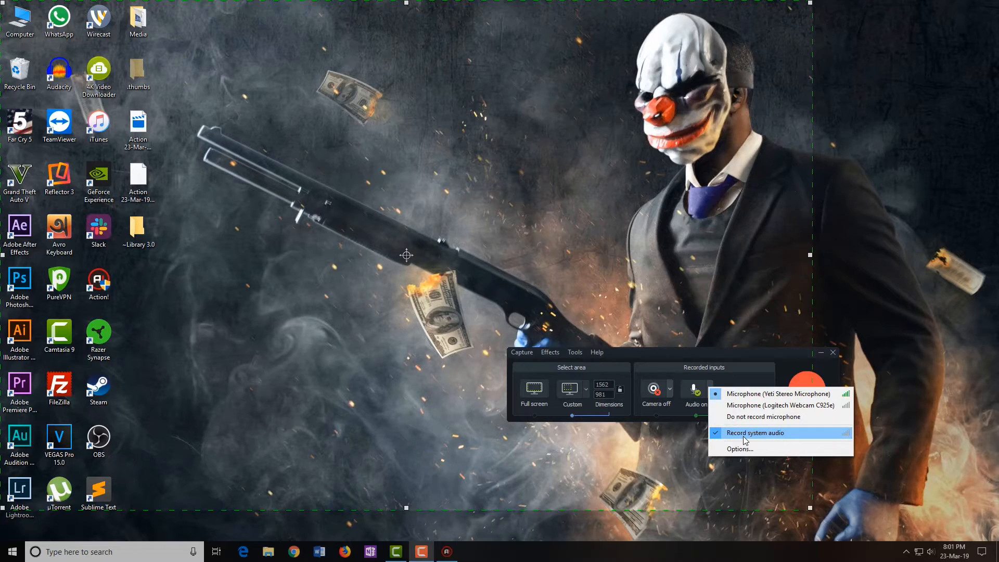
pyautogui.click(712, 364)
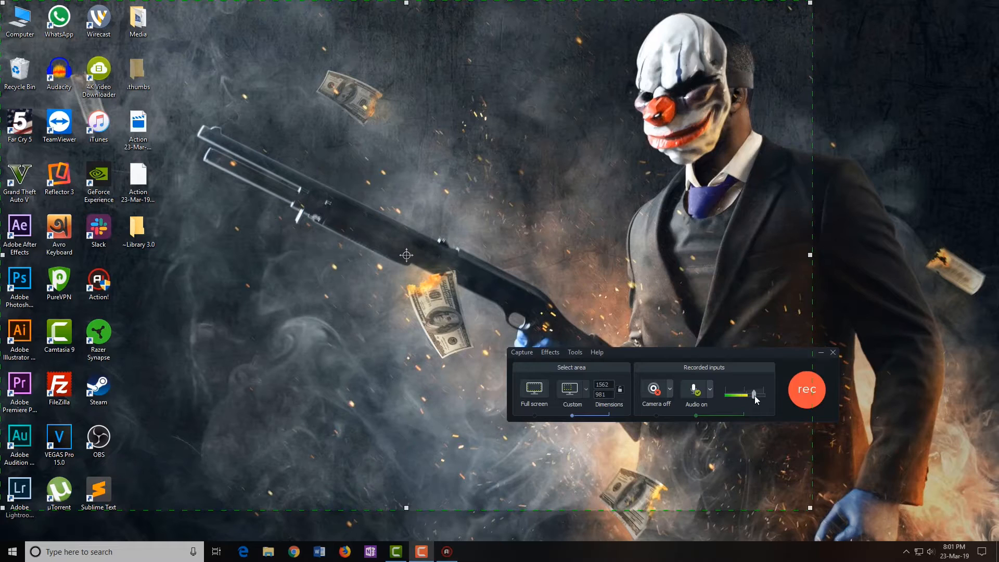
pyautogui.click(797, 399)
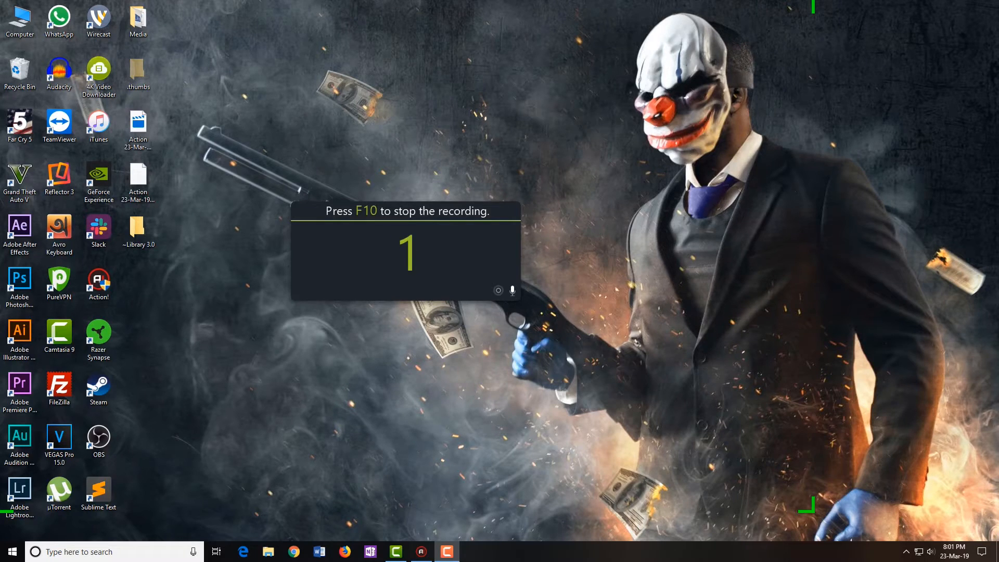
# Hide the recording controls and browse the Tutorials (D:) and Entertainment (E:) drives
pyautogui.moveTo(979, 281); pyautogui.dragTo(869, 470)
pyautogui.click(966, 470)
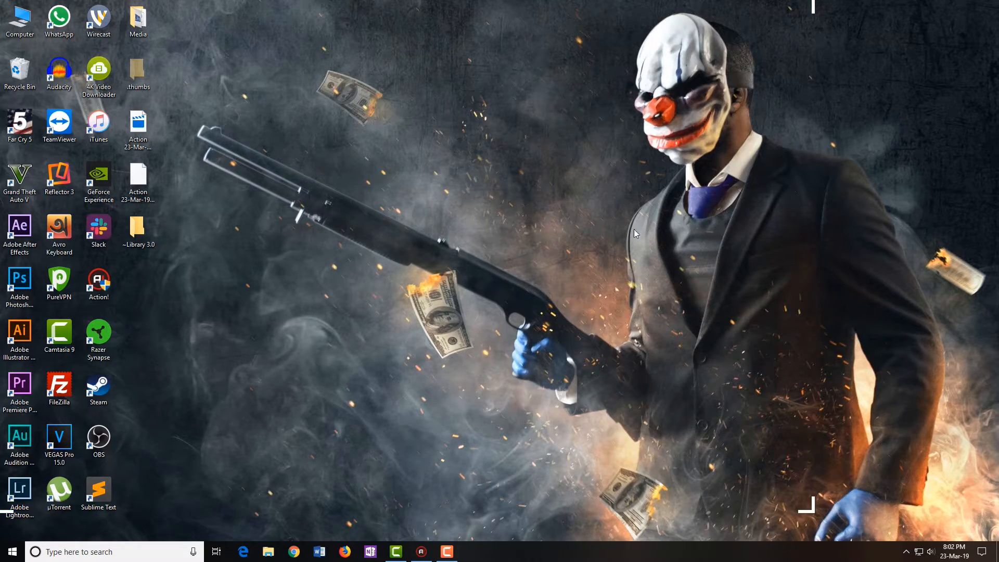
pyautogui.doubleClick(16, 20)
pyautogui.moveTo(468, 111); pyautogui.dragTo(301, 111)
pyautogui.doubleClick(428, 282)
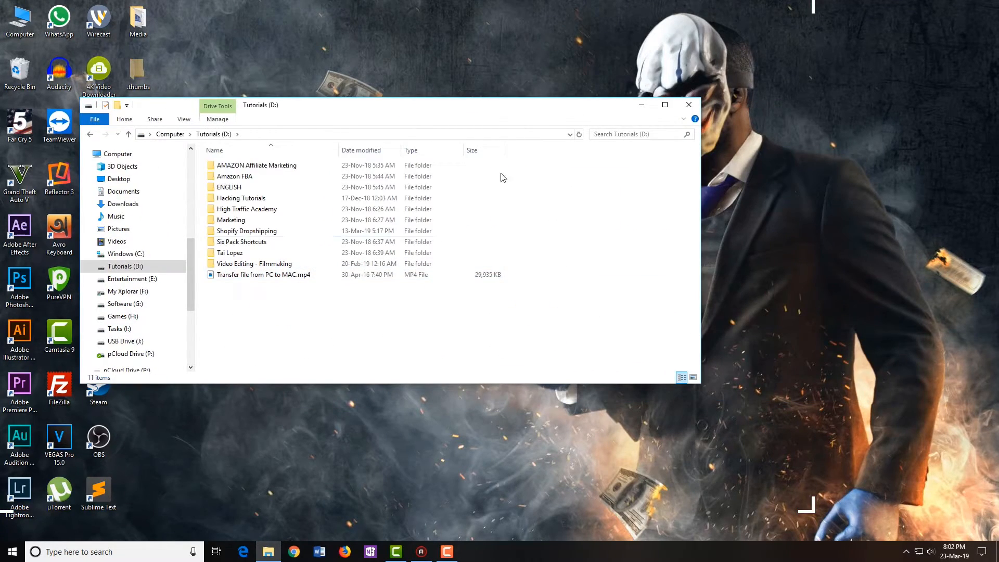
pyautogui.click(688, 104)
pyautogui.doubleClick(17, 32)
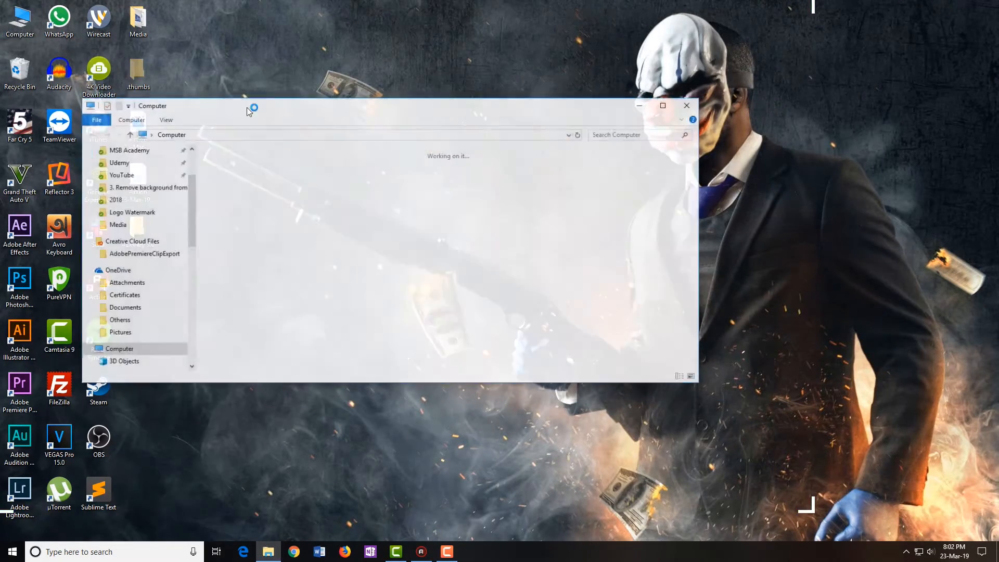
pyautogui.scroll(-1, 510, 261)
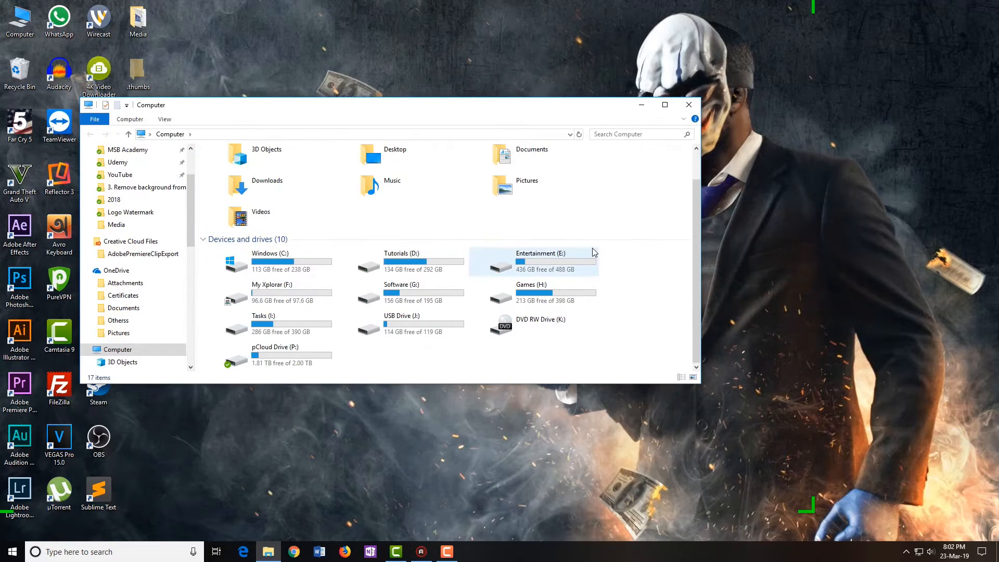
pyautogui.doubleClick(510, 261)
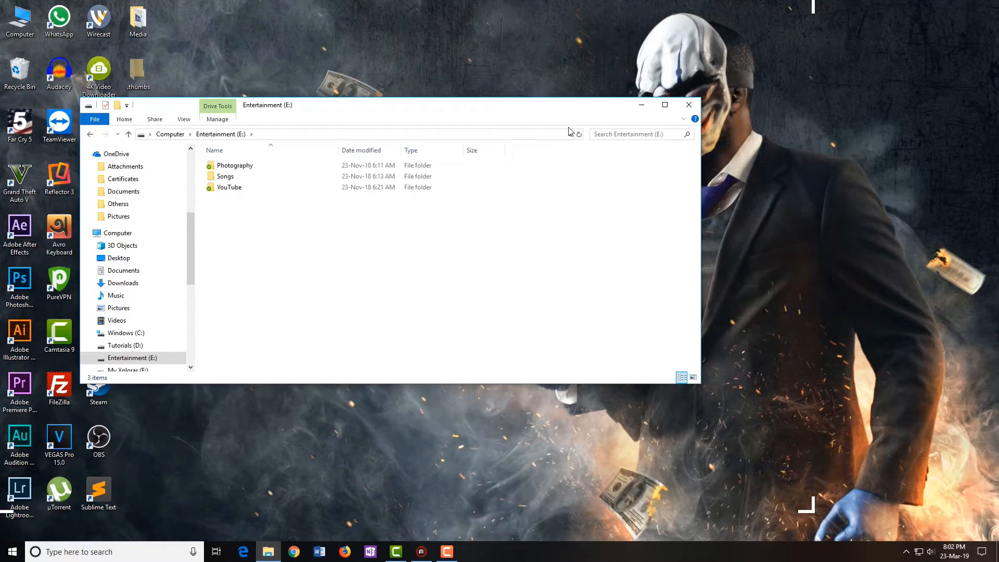
pyautogui.click(689, 105)
# Play and scrub '5 sec background remove' from the Media folder, then close the player and folder
pyautogui.doubleClick(134, 20)
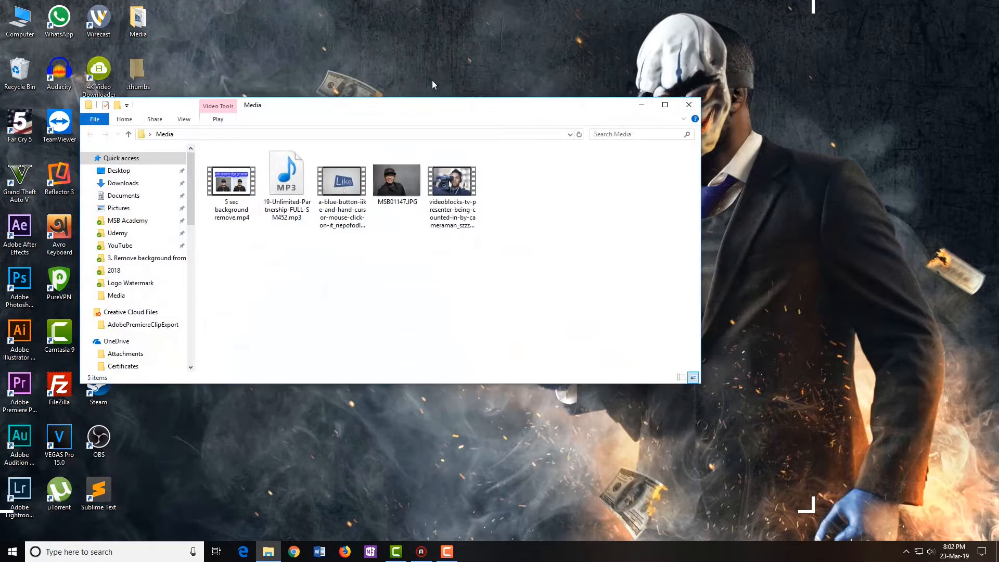
pyautogui.doubleClick(236, 191)
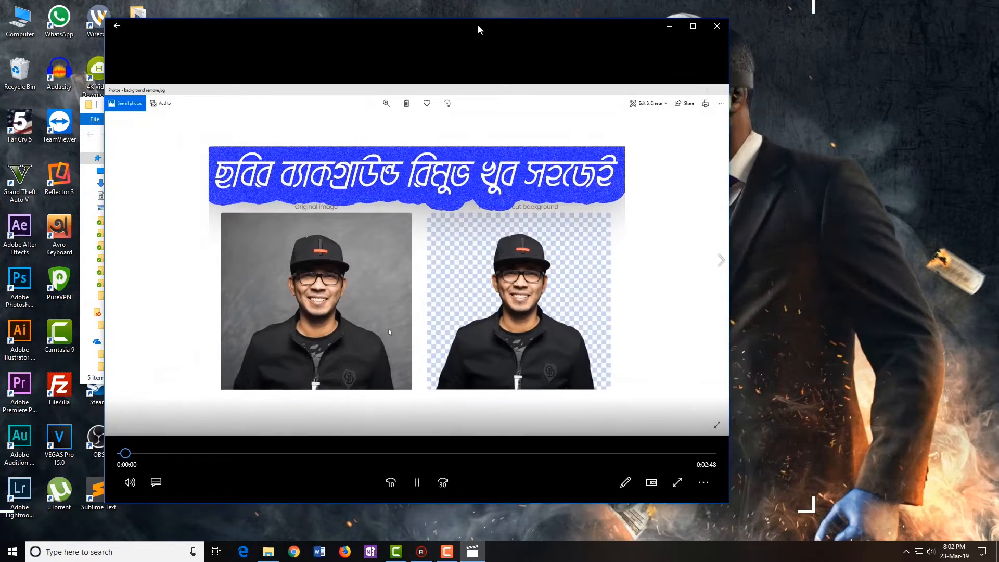
pyautogui.moveTo(479, 29); pyautogui.dragTo(436, 25)
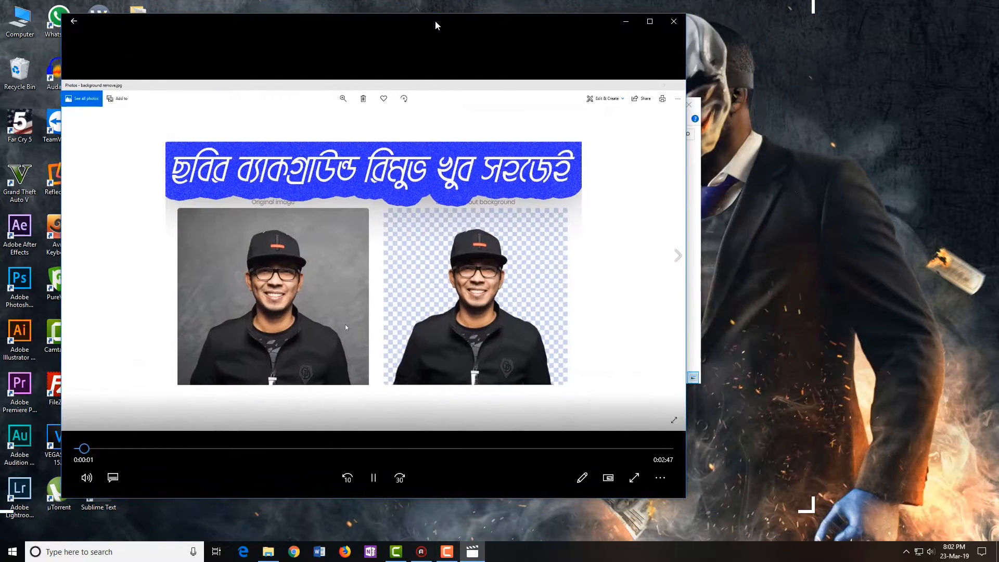
pyautogui.click(239, 450)
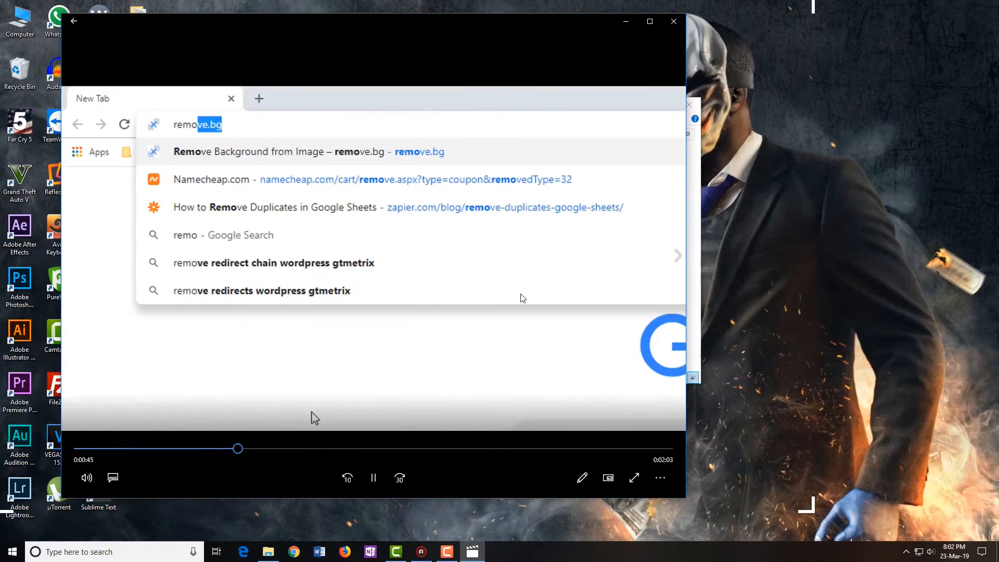
pyautogui.click(385, 449)
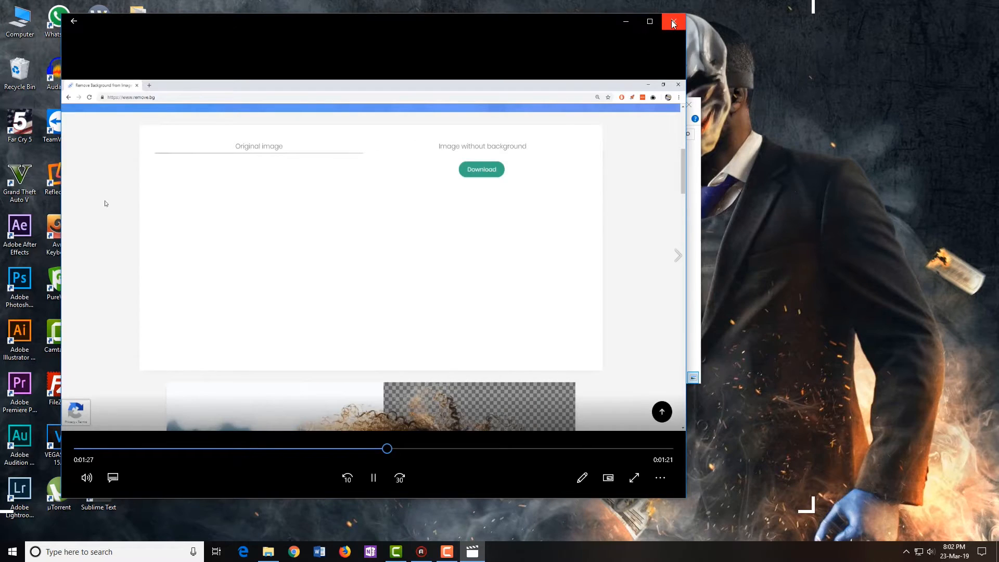
pyautogui.click(673, 23)
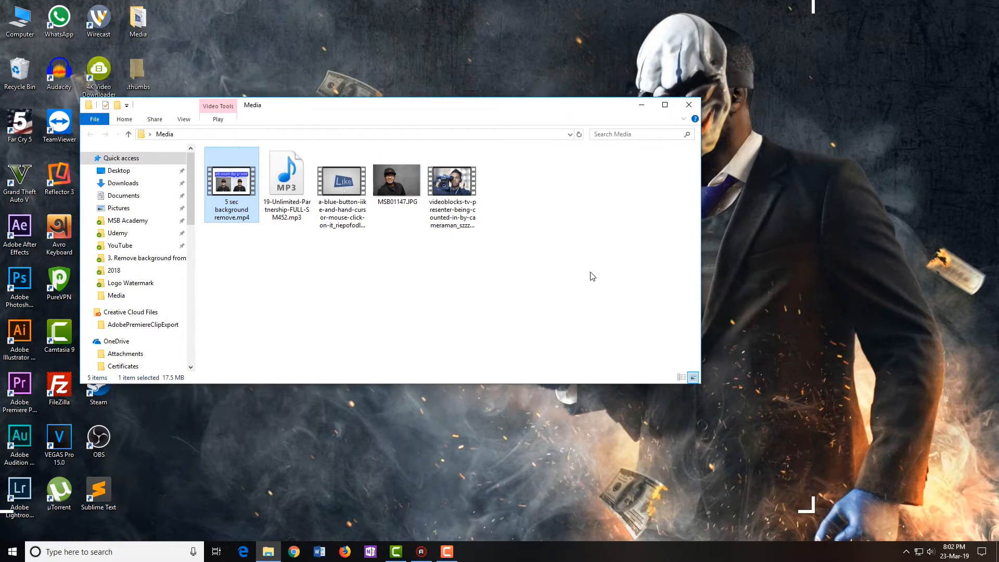
pyautogui.click(689, 104)
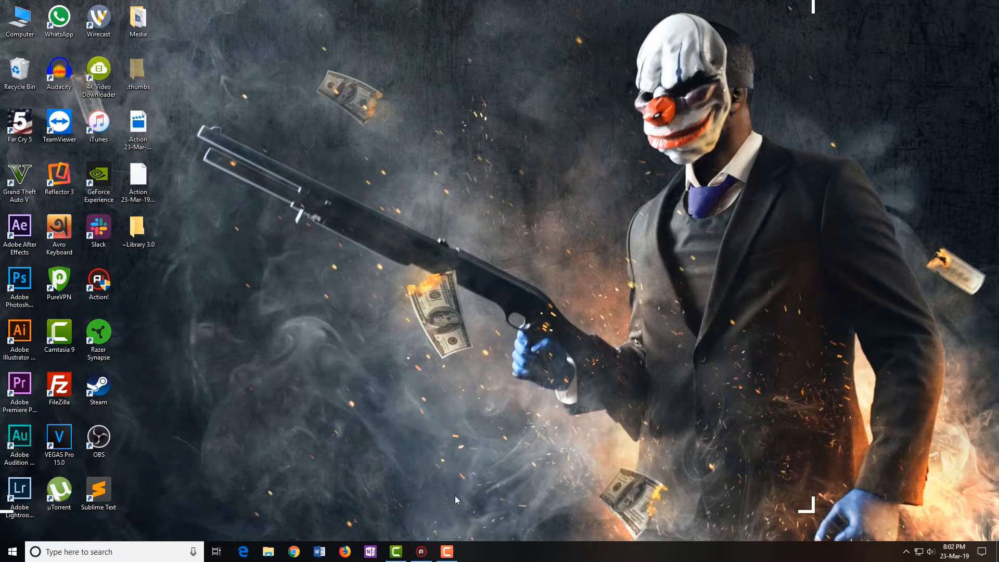
# Restore the running recorder from the taskbar and stop the capture at about 53 seconds
pyautogui.moveTo(447, 552)
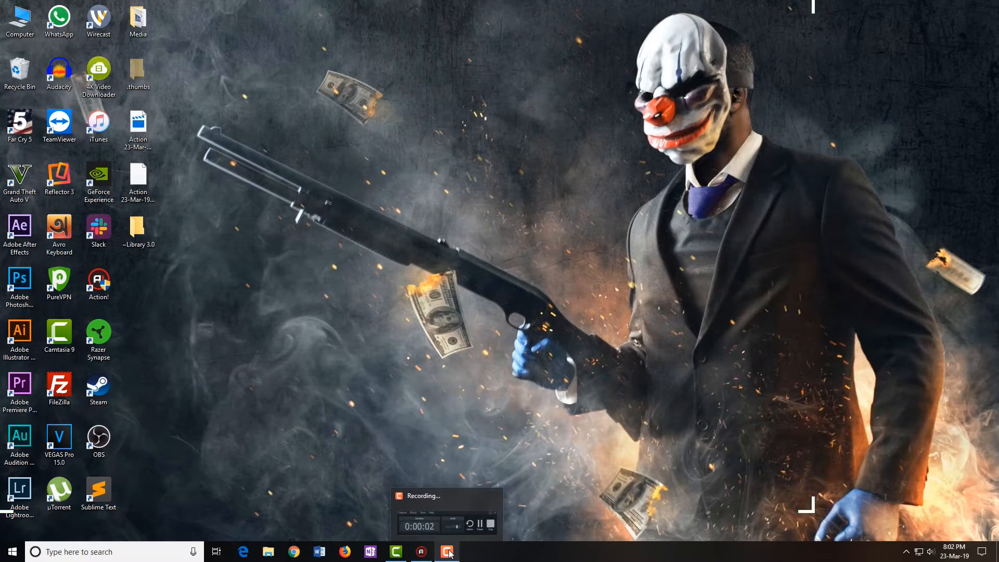
pyautogui.click(489, 531)
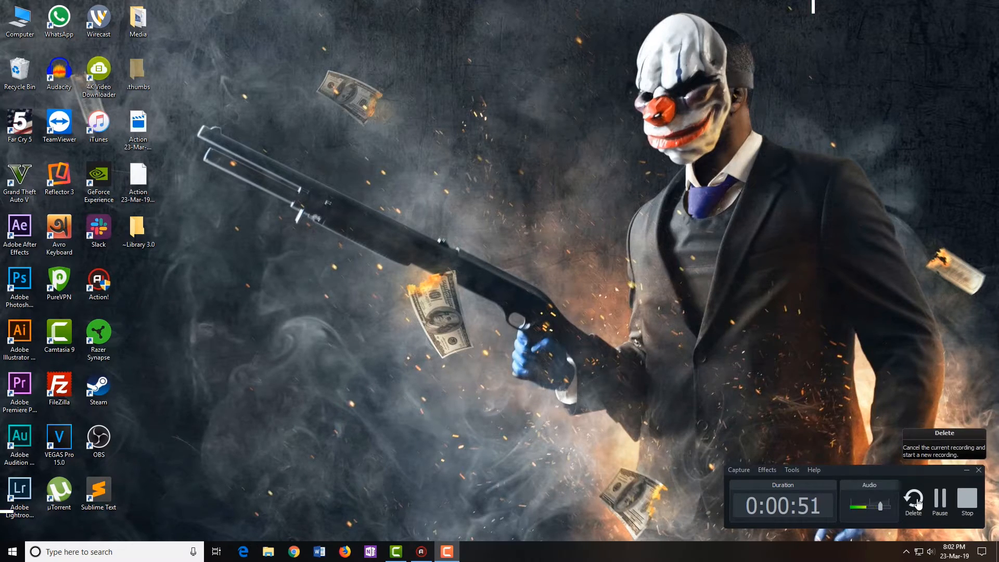
pyautogui.click(971, 502)
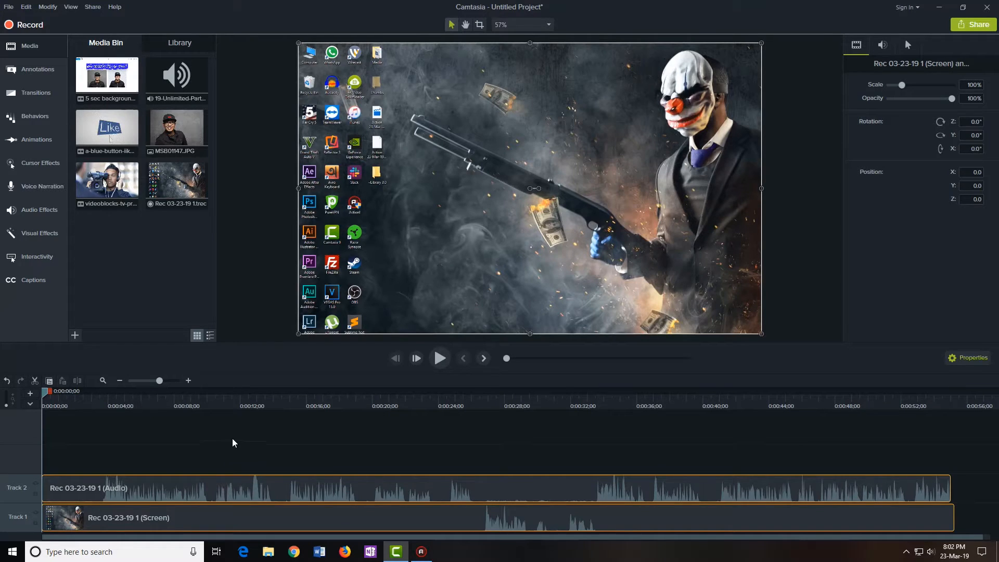
pyautogui.moveTo(236, 399); pyautogui.dragTo(207, 446)
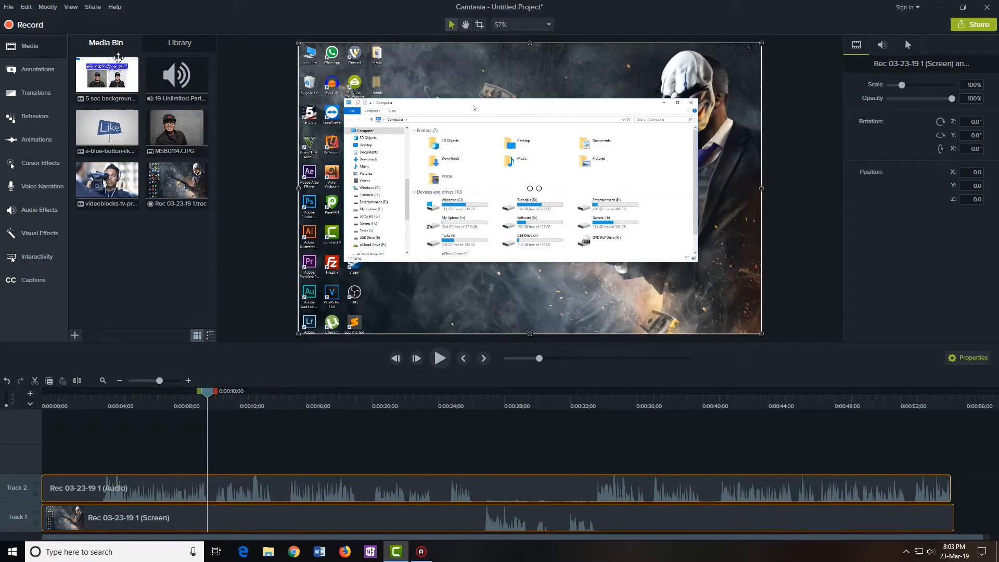
pyautogui.click(105, 194)
pyautogui.click(177, 182)
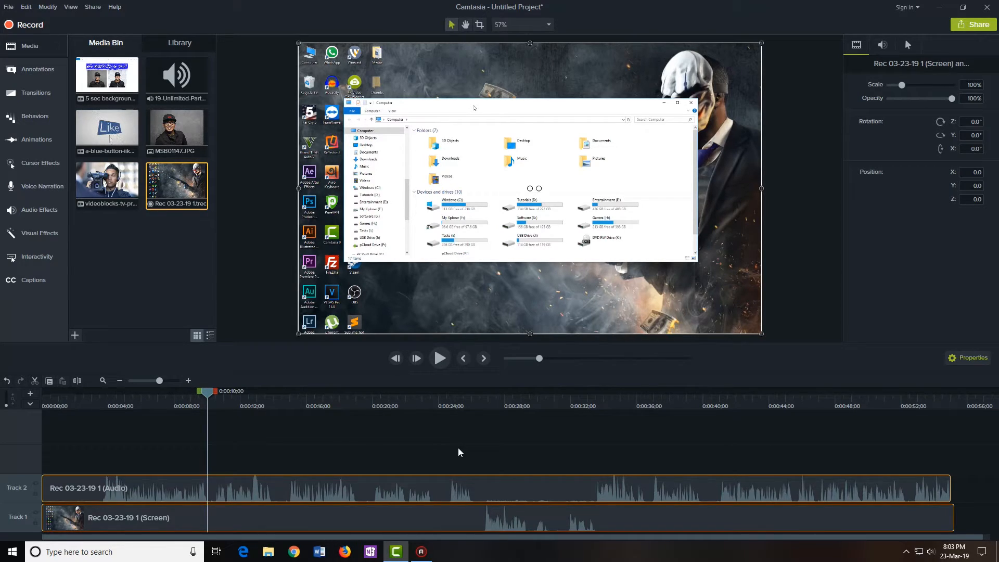
pyautogui.click(341, 453)
pyautogui.click(368, 525)
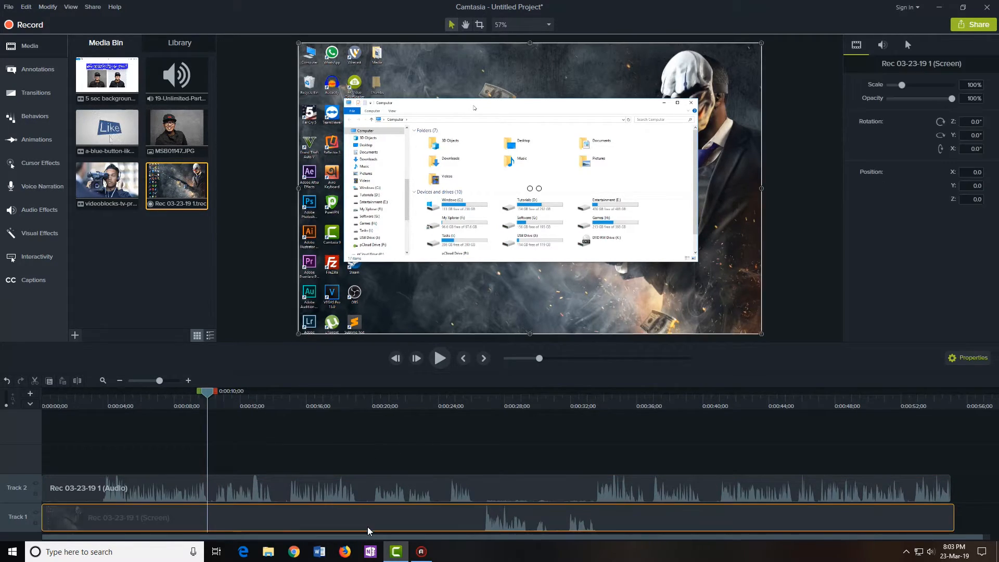
pyautogui.click(363, 491)
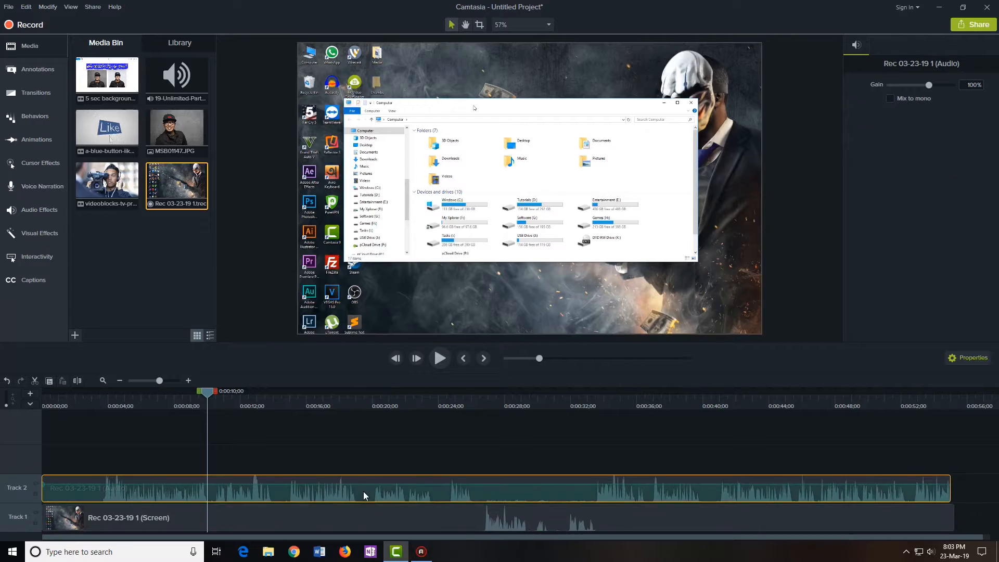
pyautogui.click(375, 523)
pyautogui.click(364, 447)
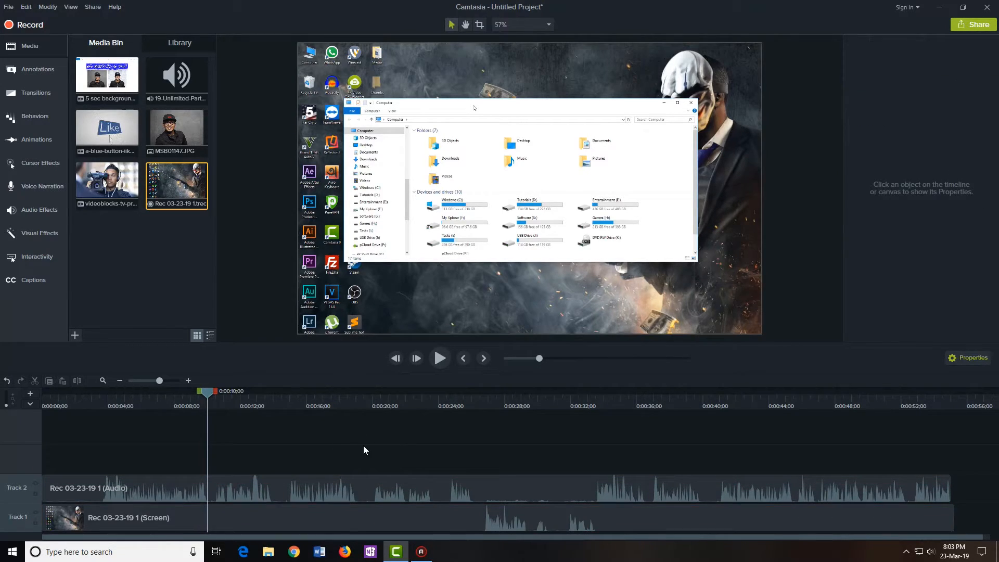
pyautogui.moveTo(366, 444); pyautogui.dragTo(419, 513)
pyautogui.click(460, 439)
pyautogui.click(460, 512)
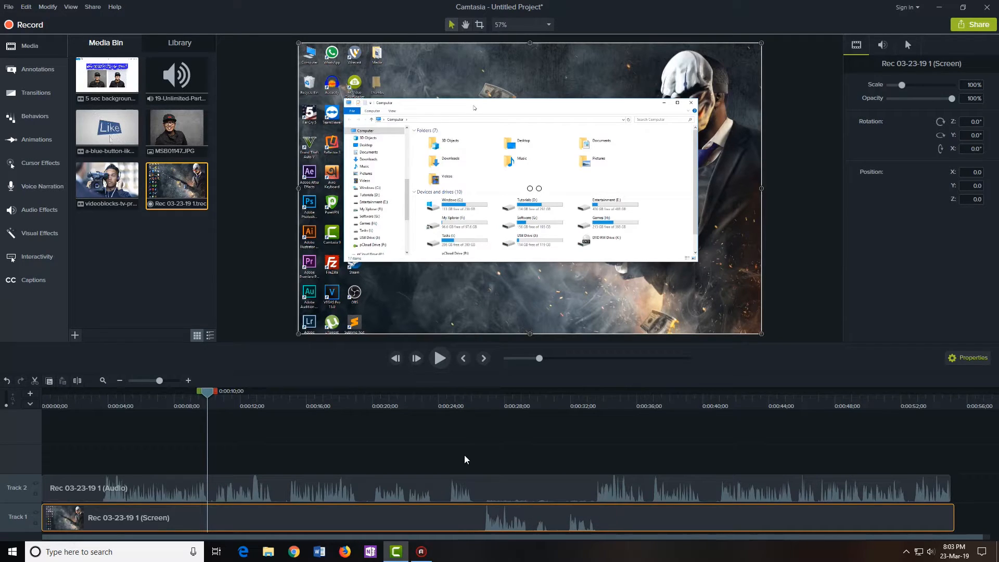
pyautogui.moveTo(218, 394); pyautogui.dragTo(94, 432)
pyautogui.click(135, 438)
pyautogui.moveTo(101, 397)
pyautogui.mouseDown()
pyautogui.moveTo(163, 410)
pyautogui.moveTo(100, 416)
pyautogui.mouseUp()
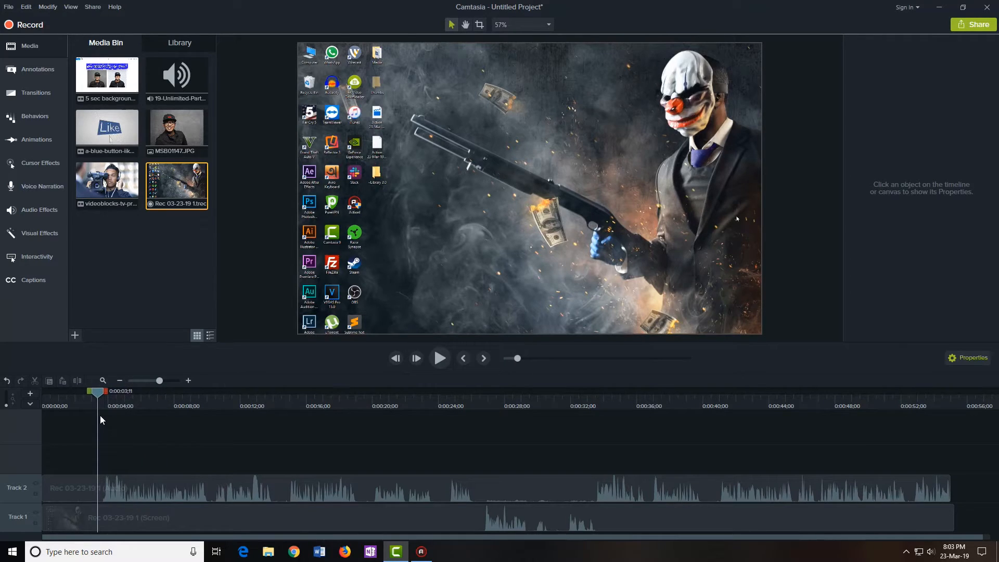
pyautogui.rightClick(97, 391)
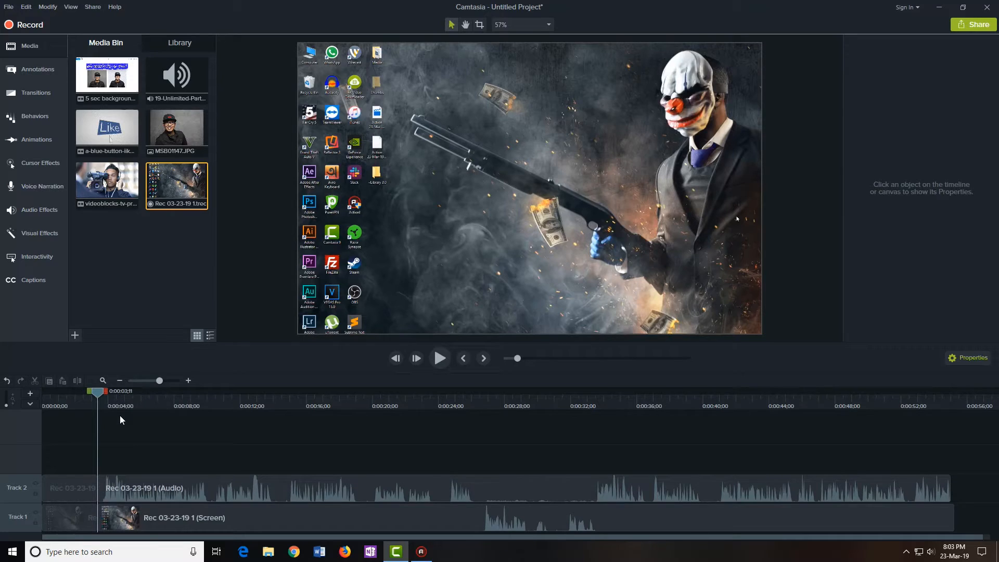
# Delete the opening ~3 seconds on both tracks and move the remaining clips back to 0:00
pyautogui.moveTo(128, 449); pyautogui.dragTo(230, 486)
pyautogui.moveTo(74, 453); pyautogui.dragTo(95, 488)
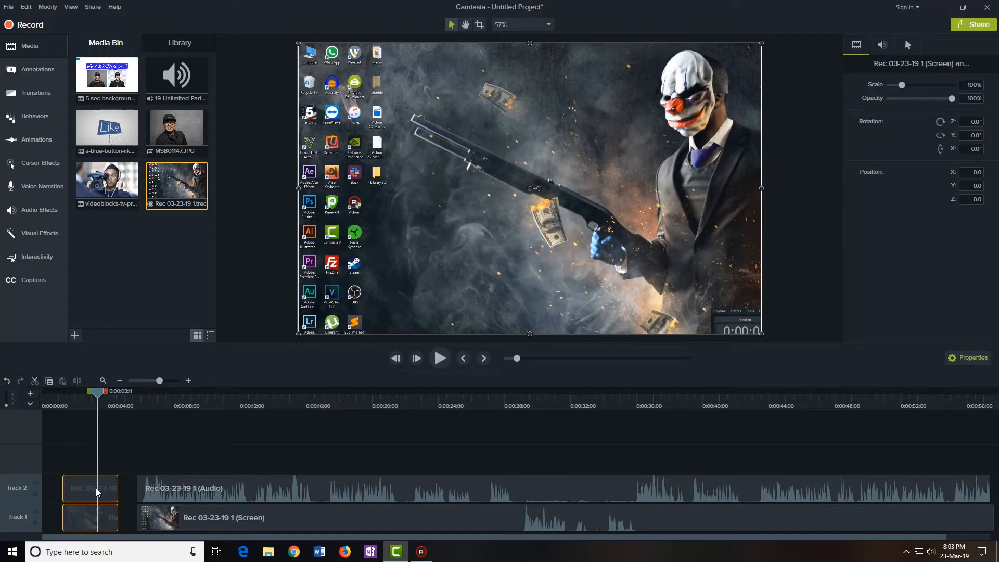
pyautogui.click(64, 454)
pyautogui.moveTo(73, 439); pyautogui.dragTo(103, 520)
pyautogui.press('Delete')
pyautogui.moveTo(205, 446); pyautogui.dragTo(96, 506)
pyautogui.moveTo(96, 391); pyautogui.dragTo(45, 468)
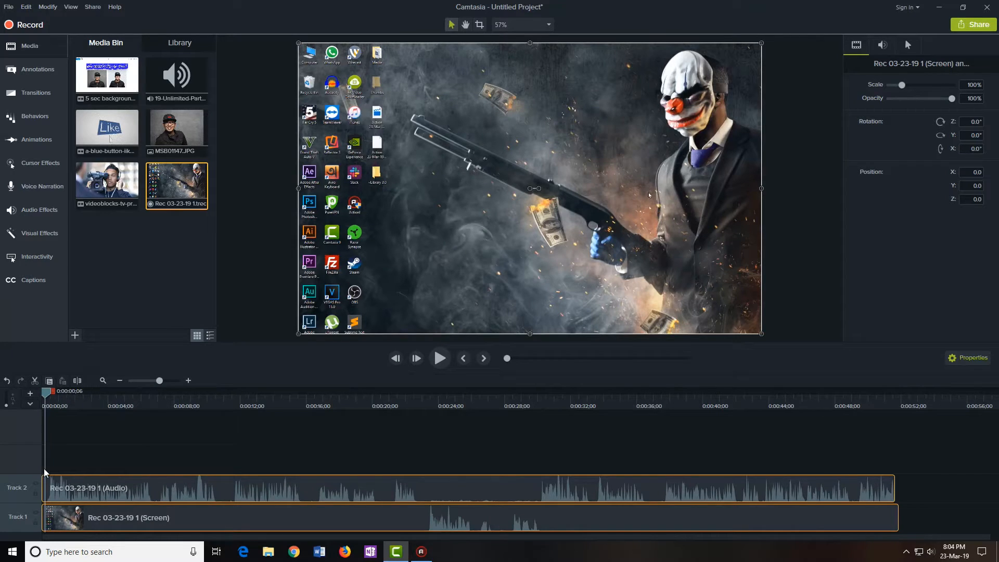
pyautogui.click(440, 358)
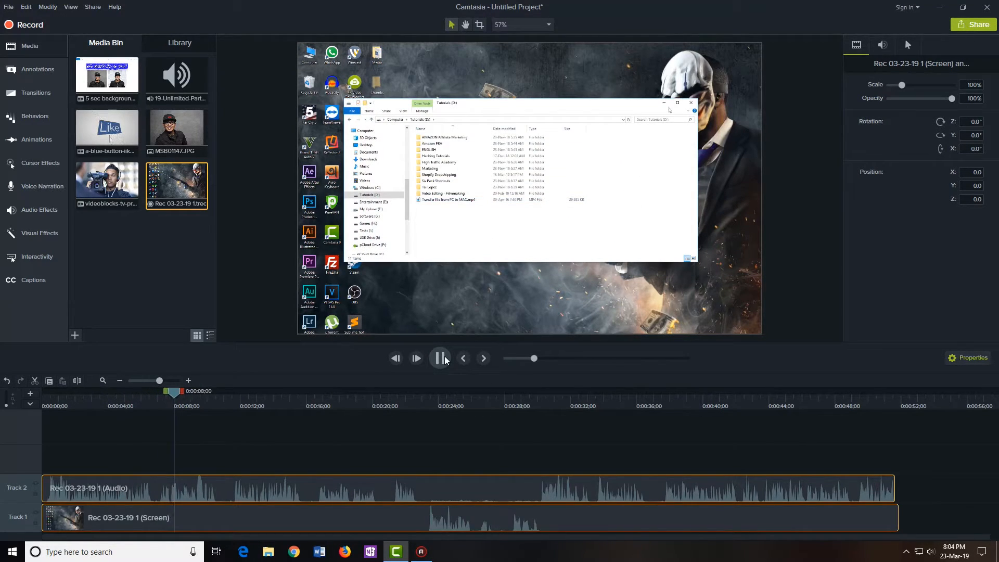
pyautogui.click(440, 358)
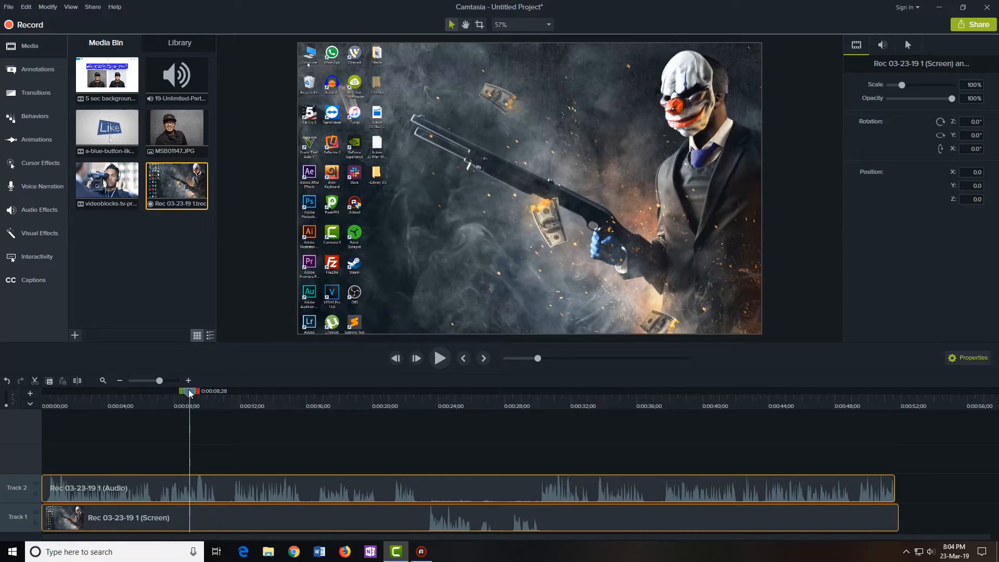
pyautogui.moveTo(189, 391); pyautogui.dragTo(304, 431)
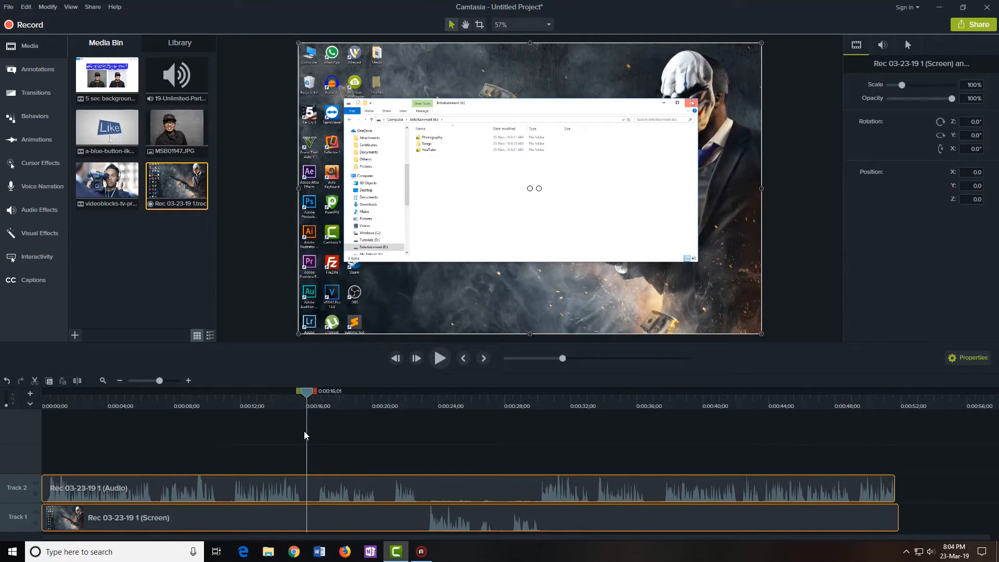
pyautogui.moveTo(305, 395); pyautogui.dragTo(304, 397)
# Split both tracks at 0:00:15;23 and again at 0:00:16;19
pyautogui.rightClick(304, 397)
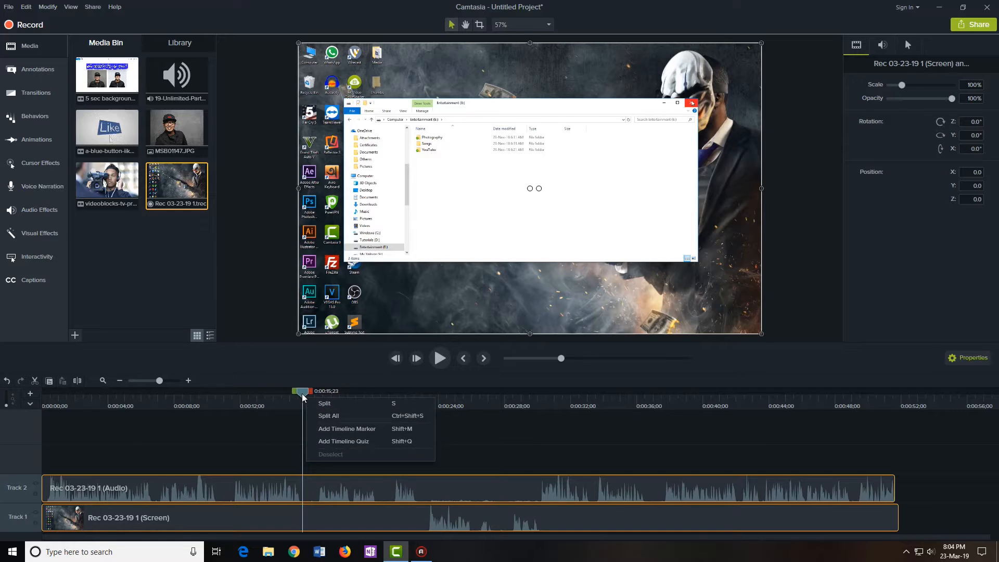
pyautogui.click(326, 417)
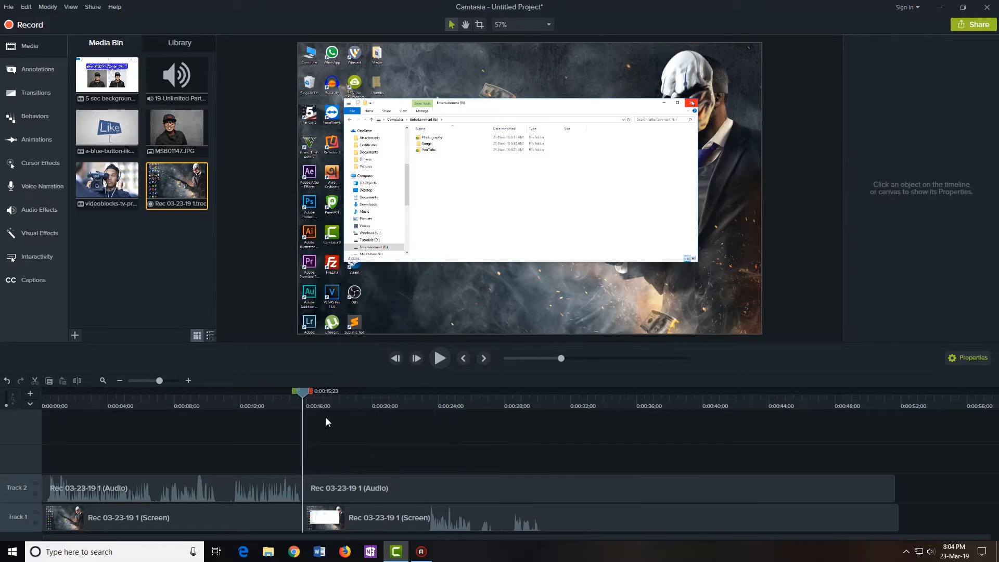
pyautogui.click(345, 495)
pyautogui.click(336, 525)
pyautogui.click(337, 443)
pyautogui.click(308, 394)
pyautogui.moveTo(307, 395); pyautogui.dragTo(315, 397)
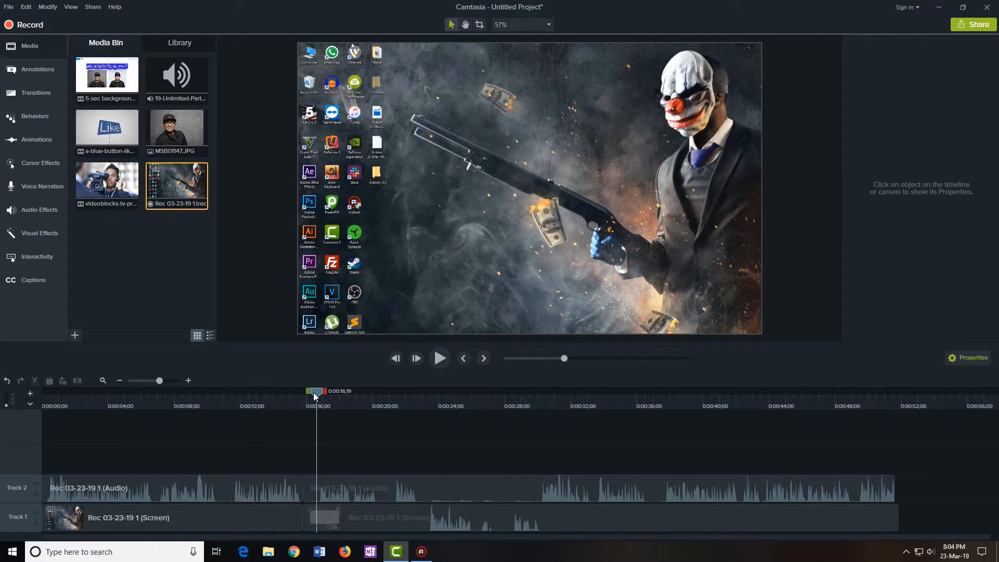
pyautogui.rightClick(315, 395)
pyautogui.click(335, 413)
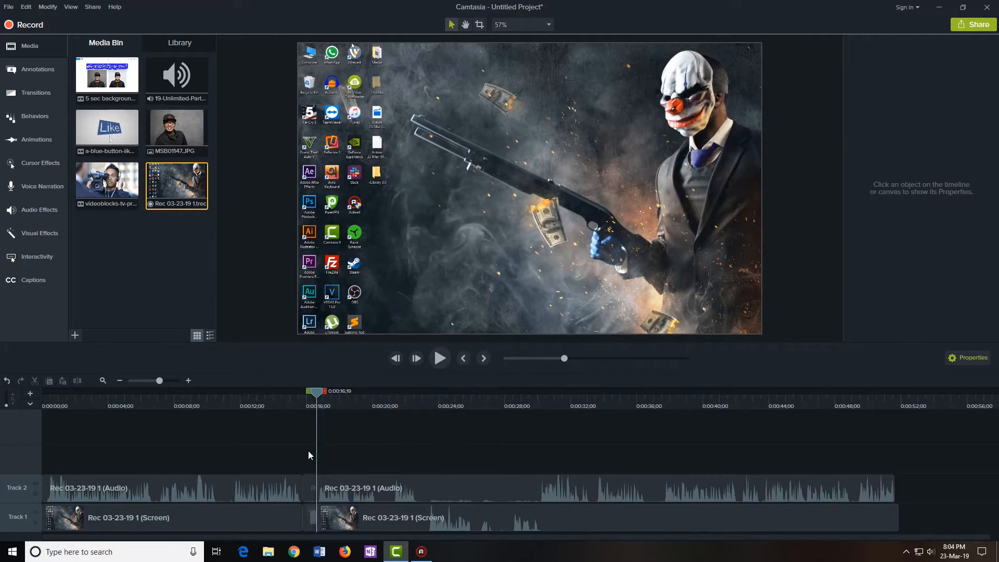
# Delete the short piece between the cuts and slide the later clips left to close the gap
pyautogui.click(313, 522)
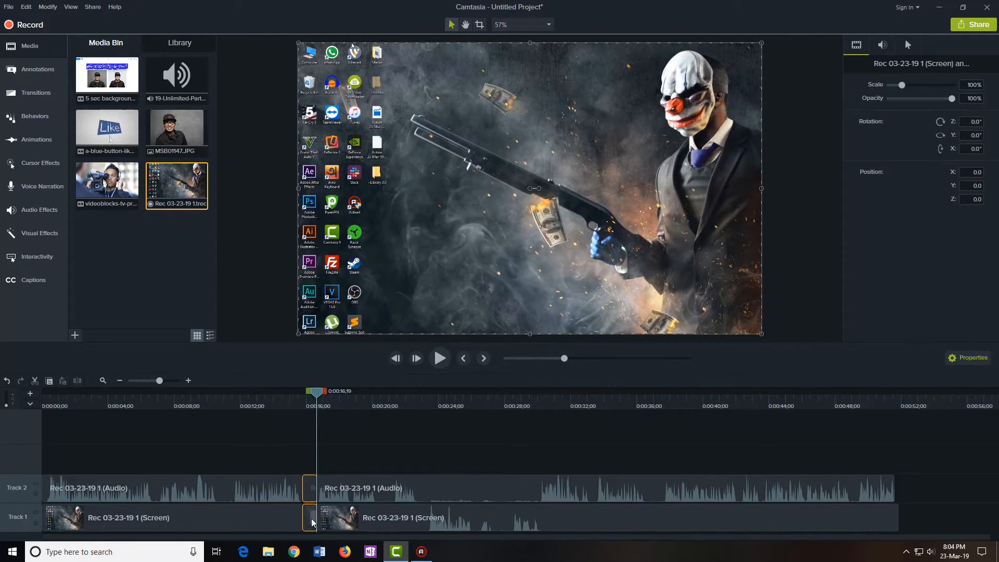
pyautogui.press('Delete')
pyautogui.moveTo(437, 424); pyautogui.dragTo(540, 497)
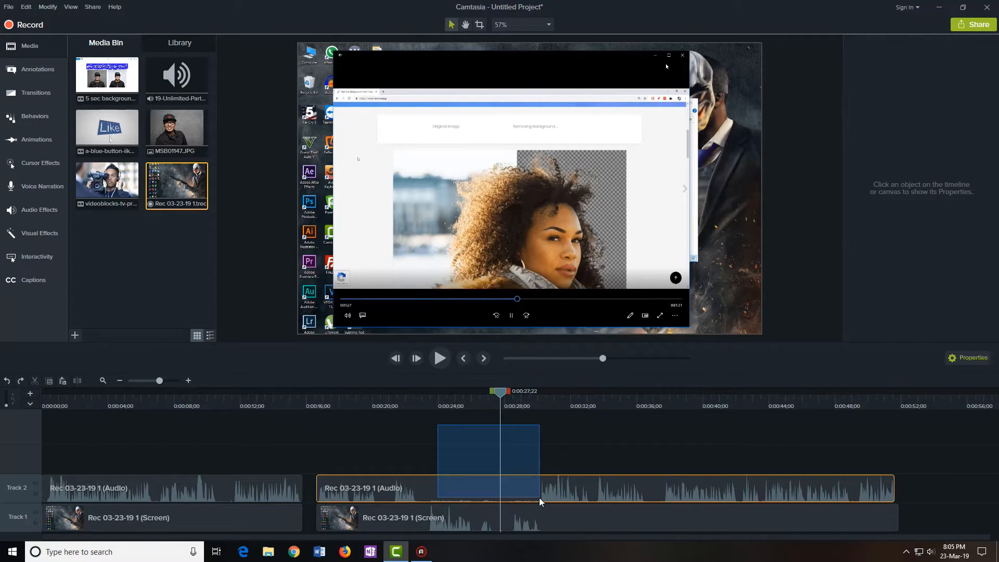
pyautogui.click(532, 452)
pyautogui.moveTo(554, 440); pyautogui.dragTo(489, 488)
pyautogui.click(463, 453)
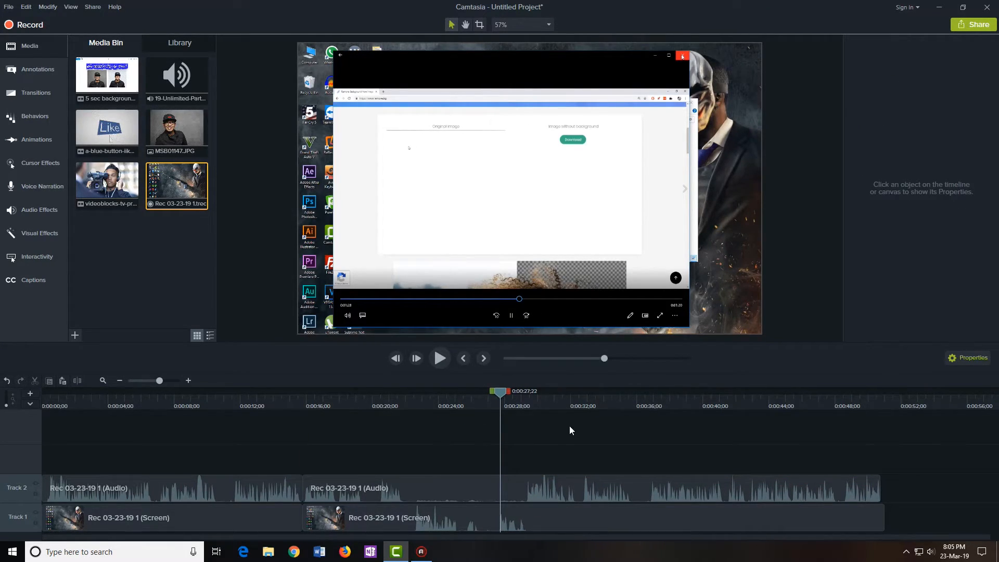
pyautogui.click(534, 489)
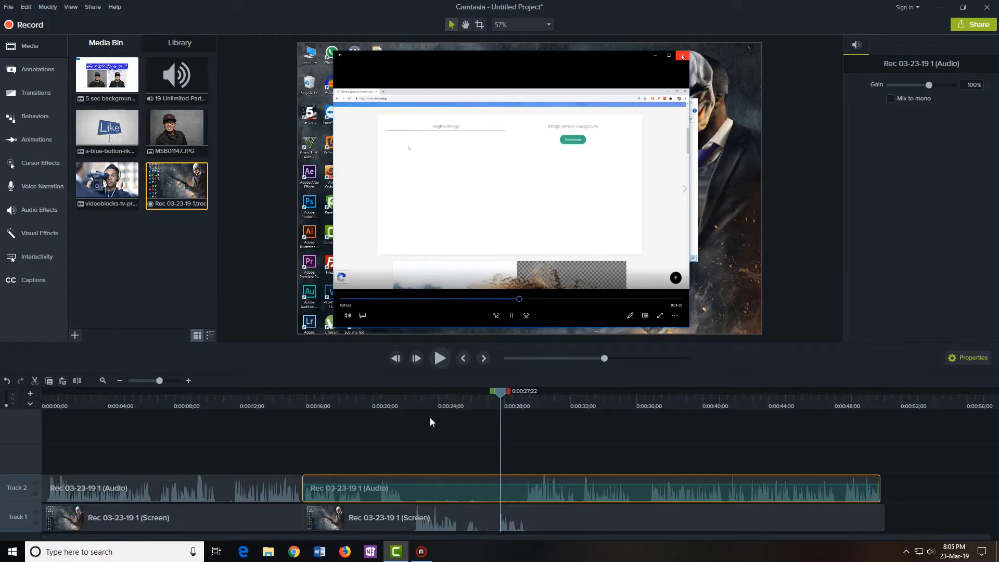
pyautogui.press('Delete')
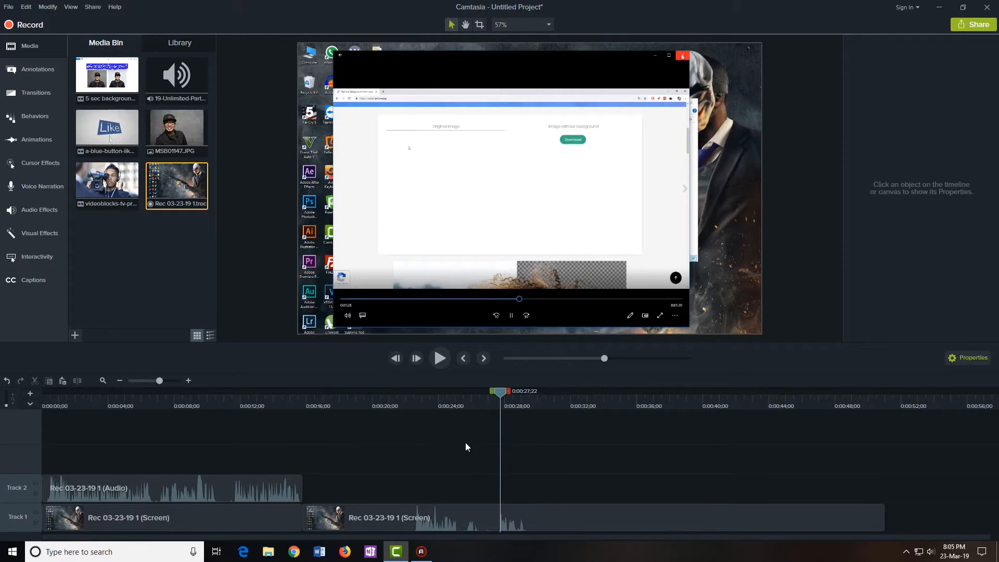
pyautogui.click(435, 516)
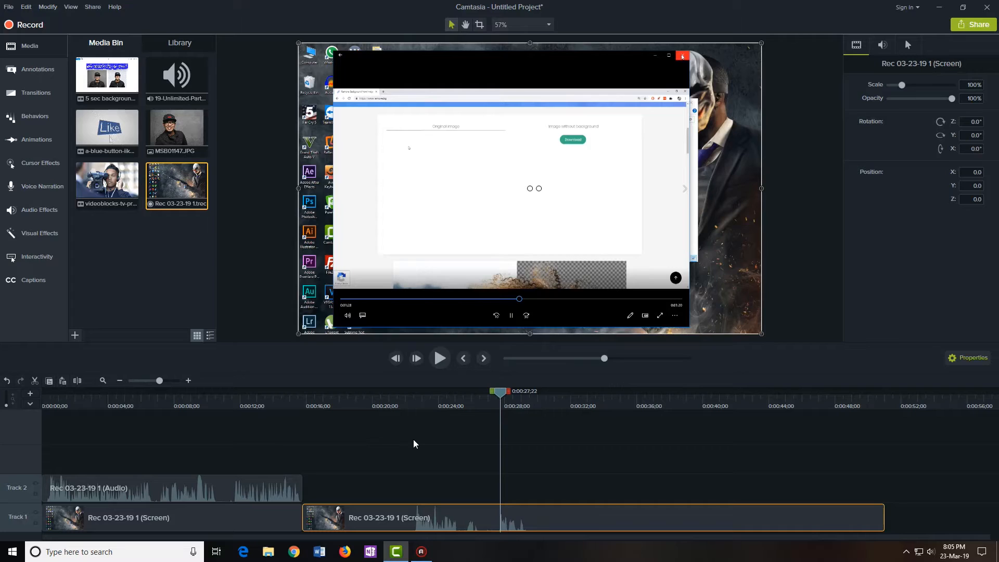
pyautogui.click(7, 381)
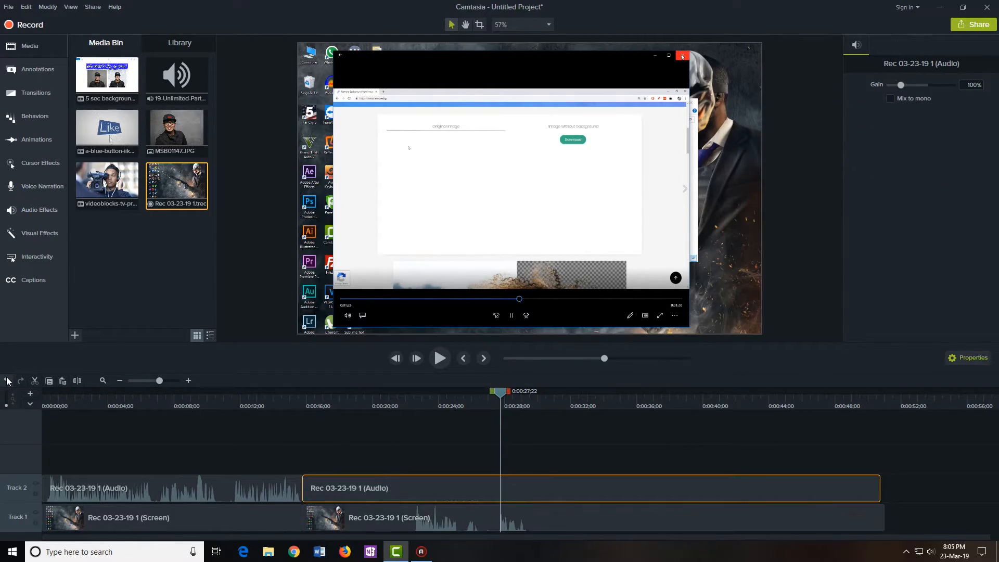
pyautogui.click(453, 451)
pyautogui.moveTo(219, 447); pyautogui.dragTo(425, 516)
pyautogui.moveTo(235, 432); pyautogui.dragTo(437, 510)
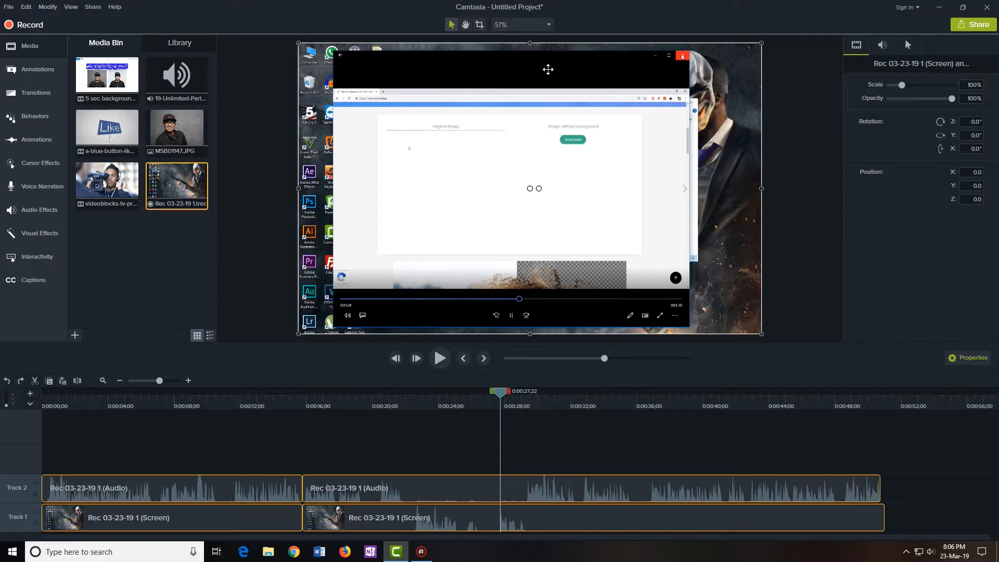
# Set the canvas to 1080p HD (1920x1080) and nudge the screen clip right to X 27.0
pyautogui.click(540, 25)
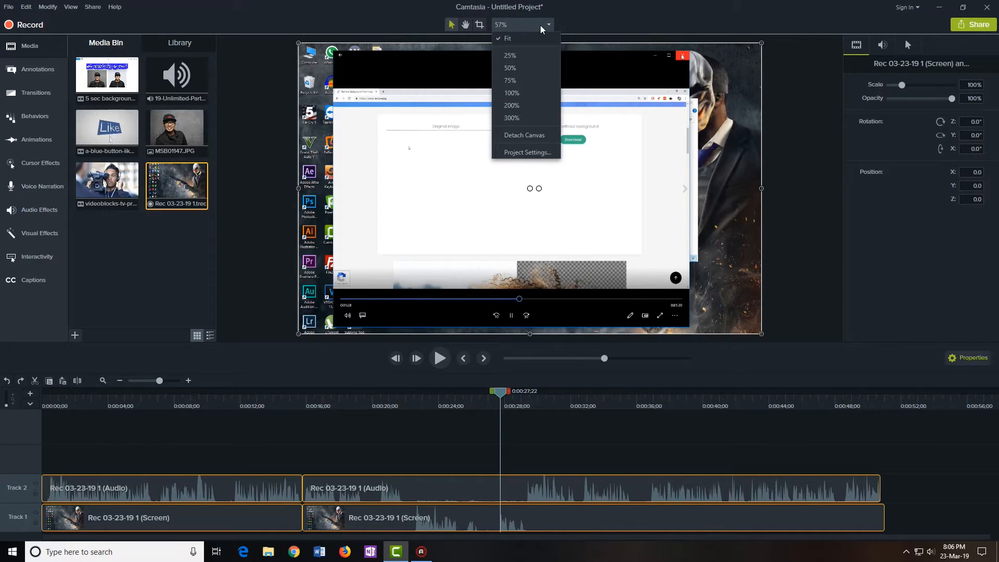
pyautogui.click(524, 154)
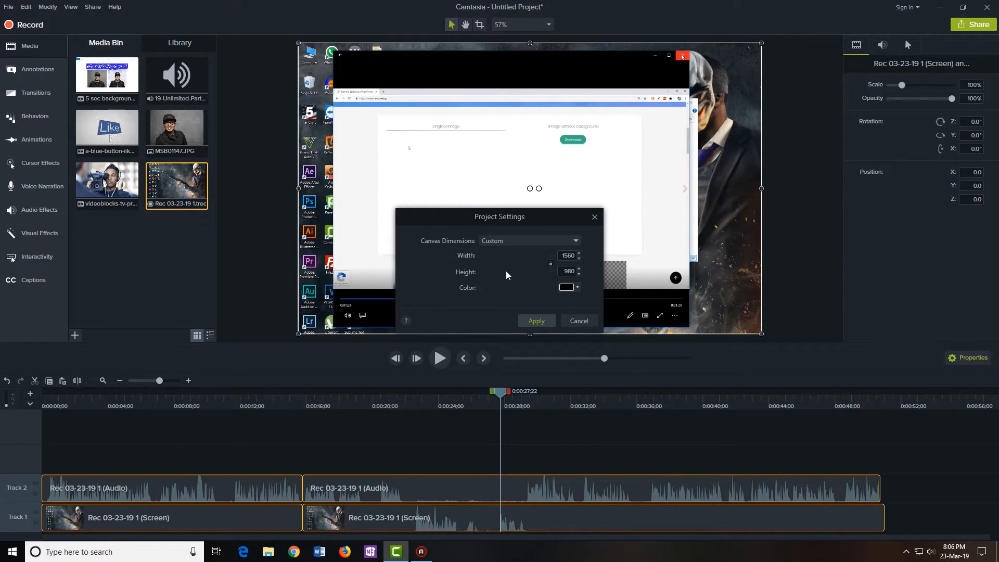
pyautogui.click(496, 244)
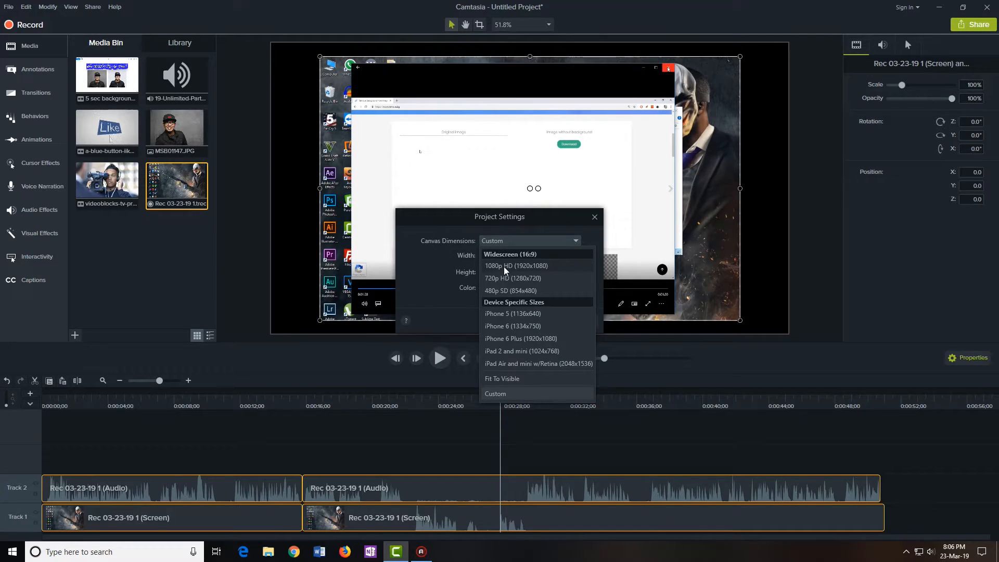
pyautogui.click(534, 265)
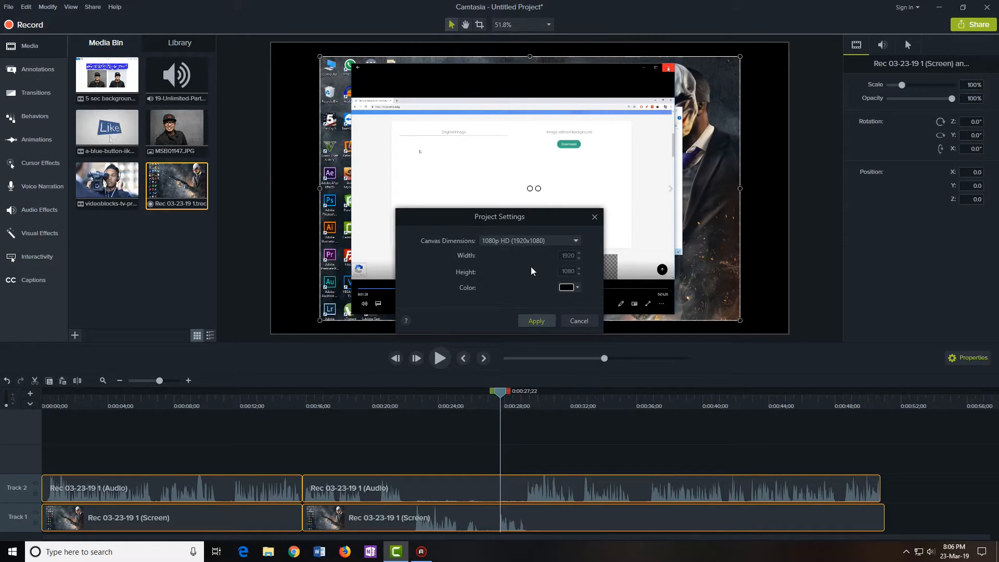
pyautogui.click(536, 321)
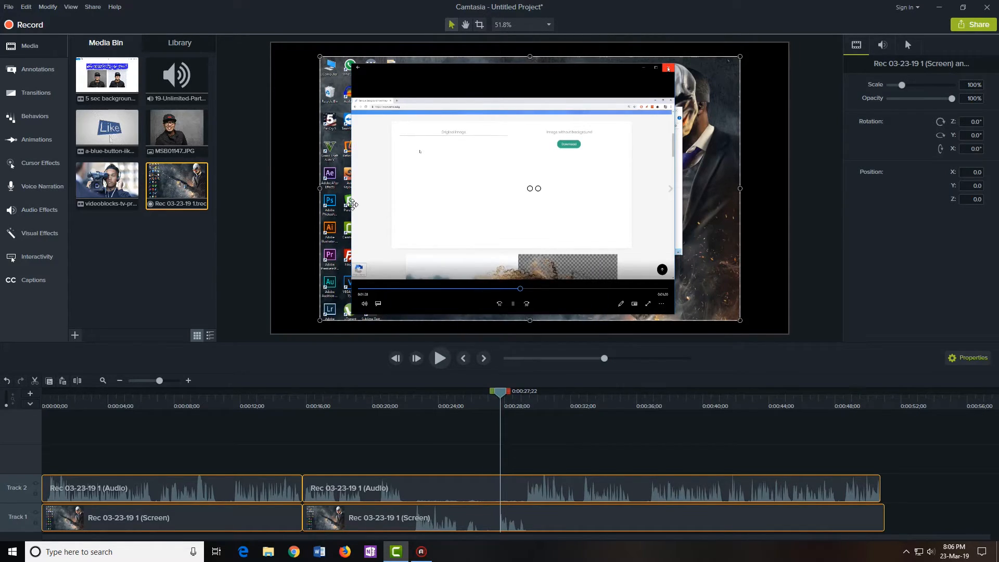
pyautogui.moveTo(413, 162)
pyautogui.mouseDown()
pyautogui.moveTo(415, 187)
pyautogui.moveTo(419, 162)
pyautogui.mouseUp()
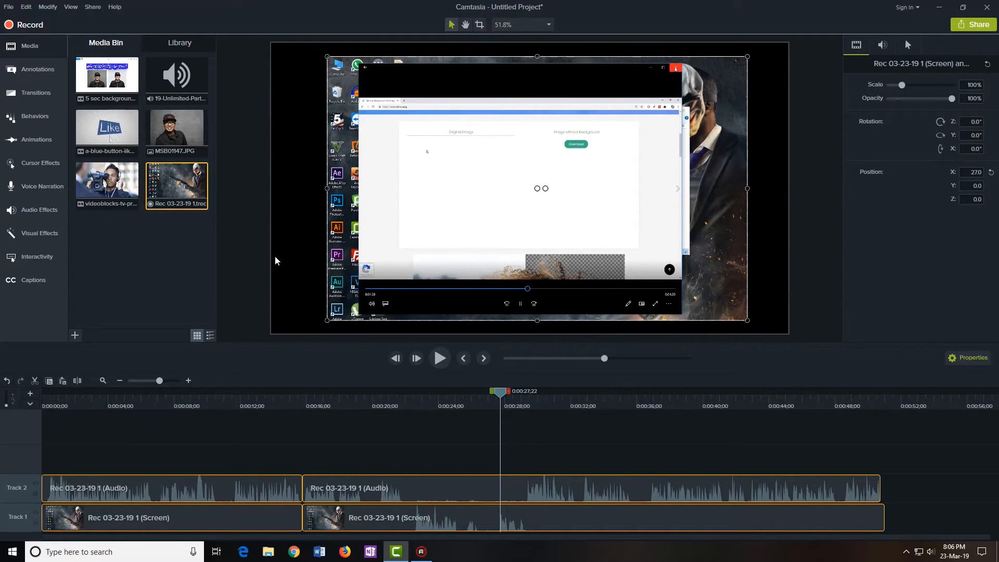
pyautogui.click(534, 31)
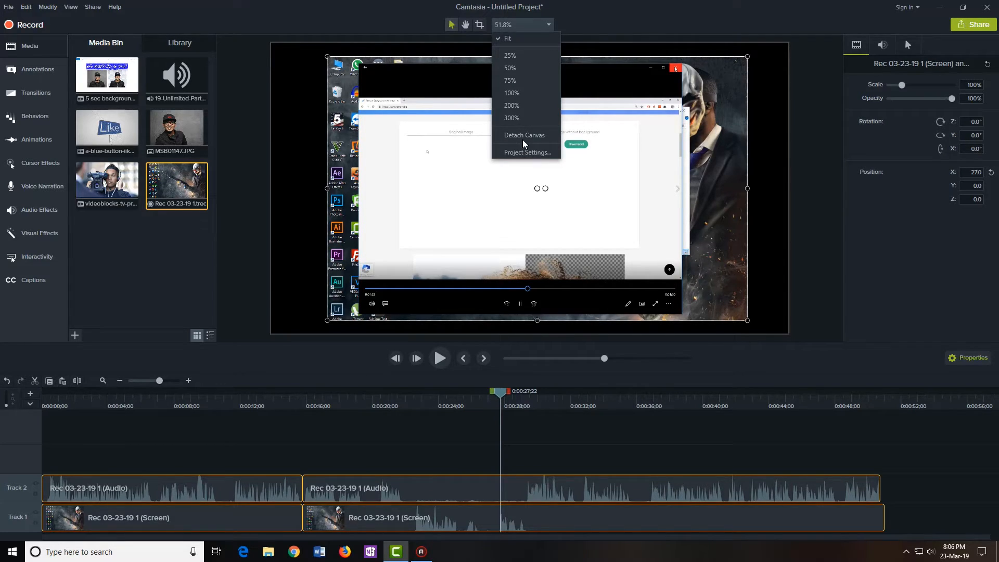
# Change the canvas background colour to orange in Project Settings
pyautogui.click(524, 152)
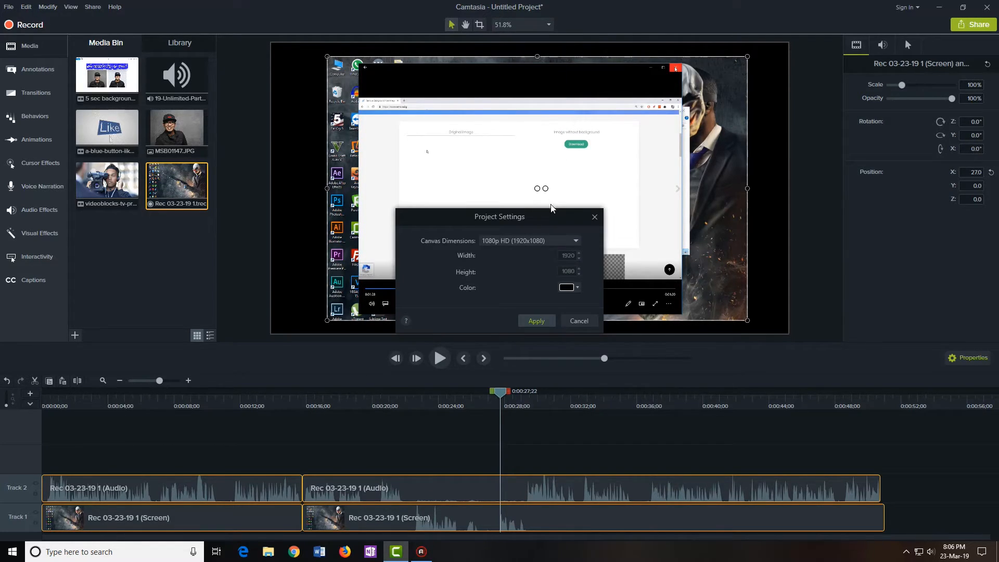
pyautogui.click(570, 289)
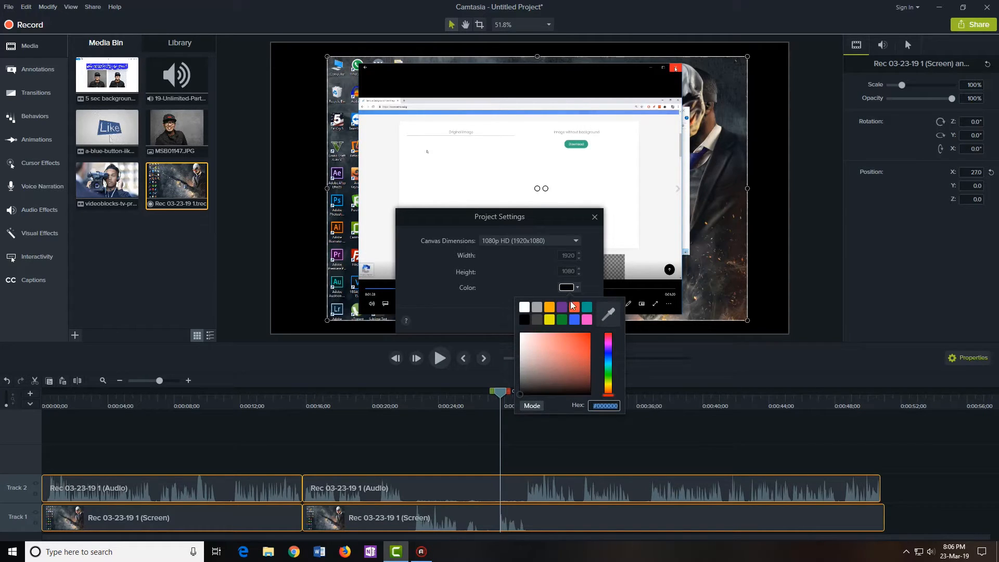
pyautogui.click(574, 308)
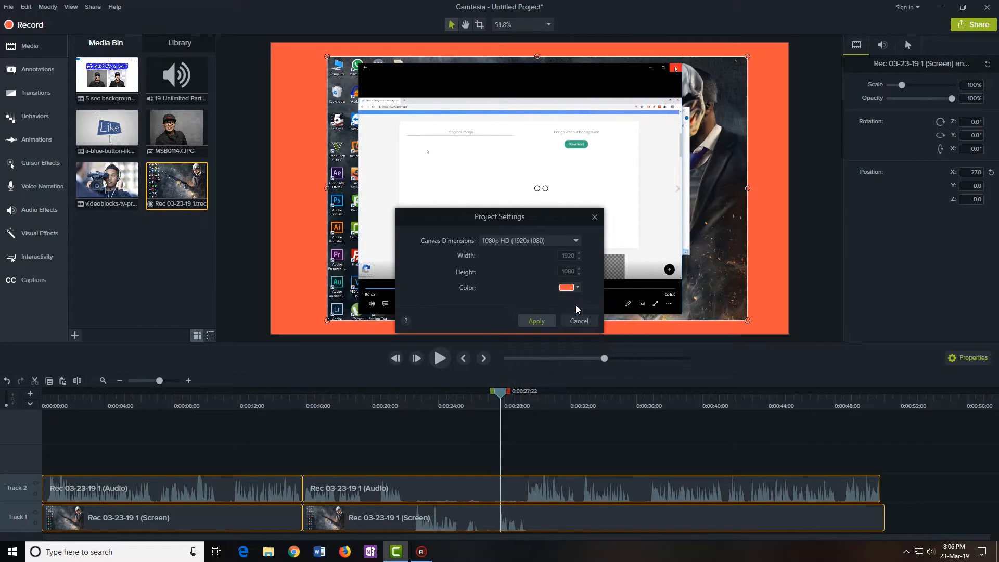
pyautogui.click(537, 320)
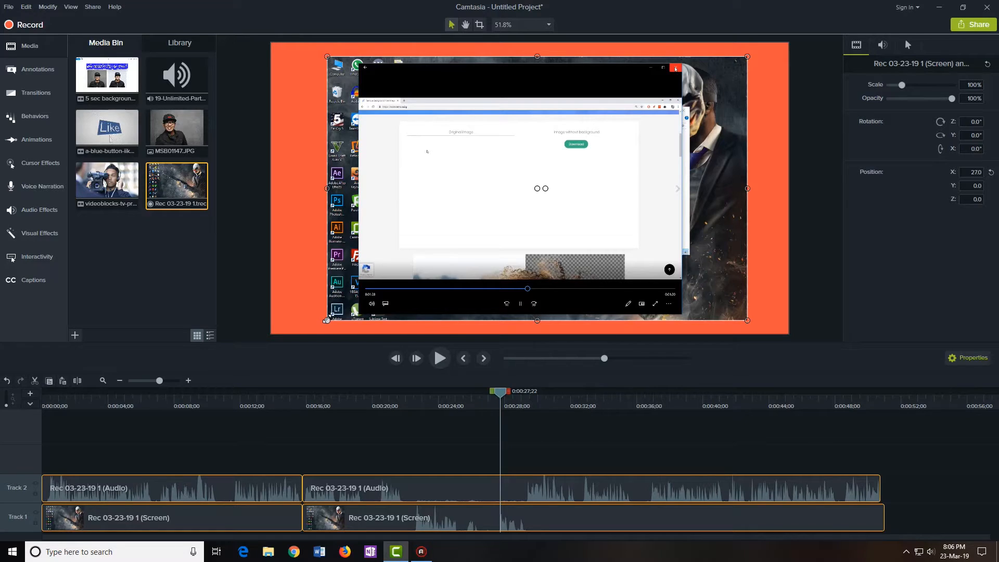
# Scale the screen recording to 123.1% at position 0.0, 0.0 so it fills the canvas
pyautogui.moveTo(327, 320); pyautogui.dragTo(296, 333)
pyautogui.moveTo(744, 56); pyautogui.dragTo(784, 50)
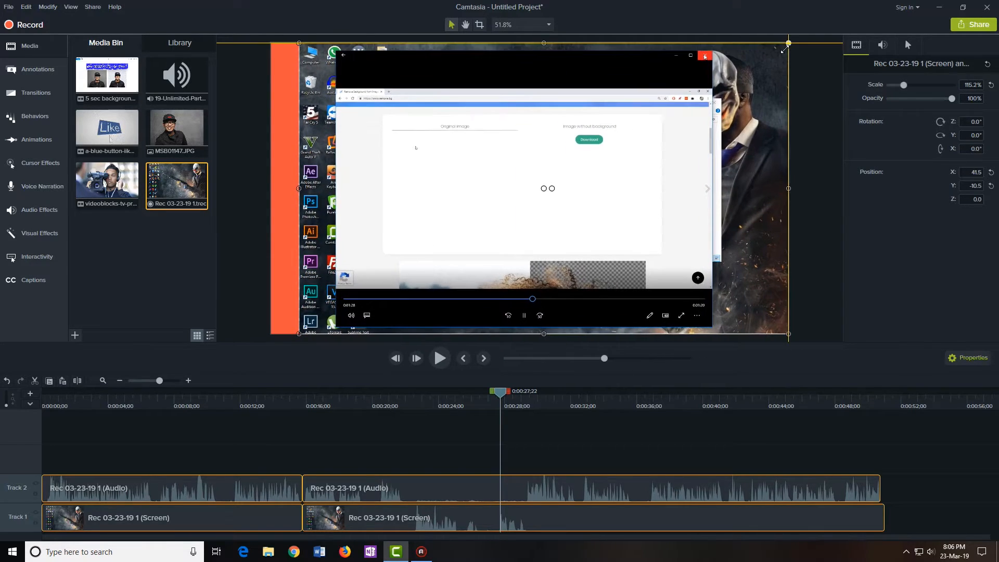
pyautogui.moveTo(299, 43); pyautogui.dragTo(271, 43)
pyautogui.click(256, 107)
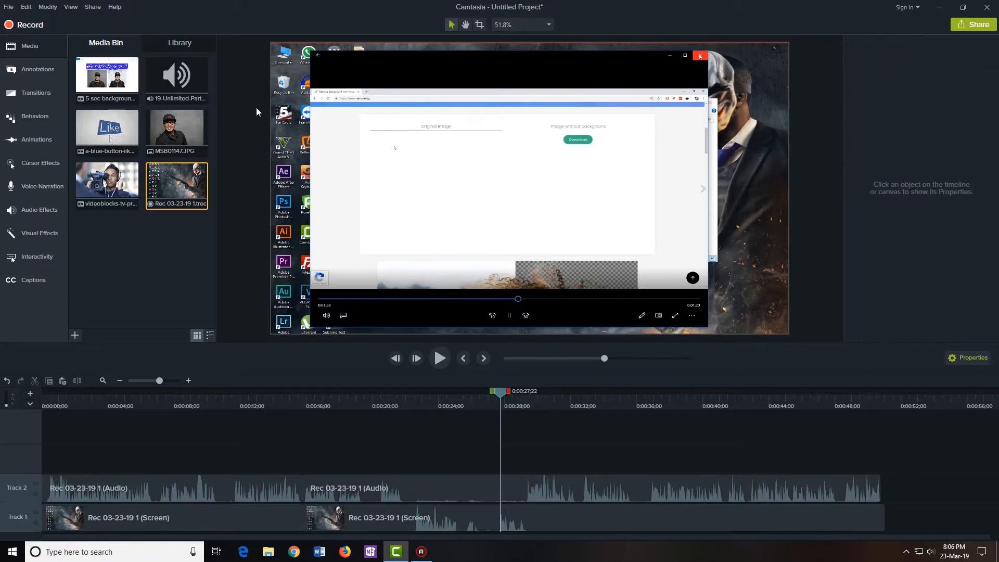
pyautogui.click(422, 150)
pyautogui.click(523, 25)
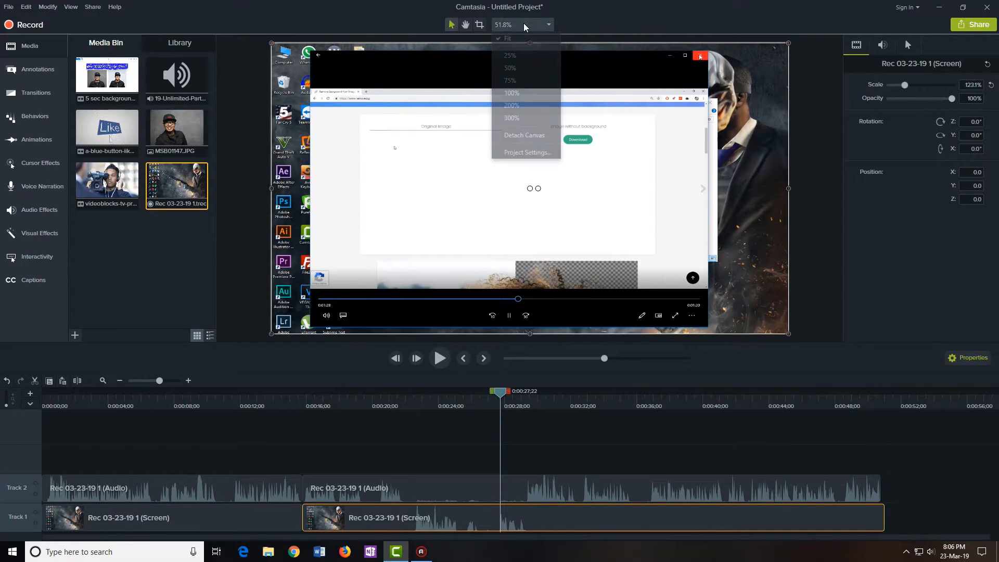
pyautogui.click(511, 152)
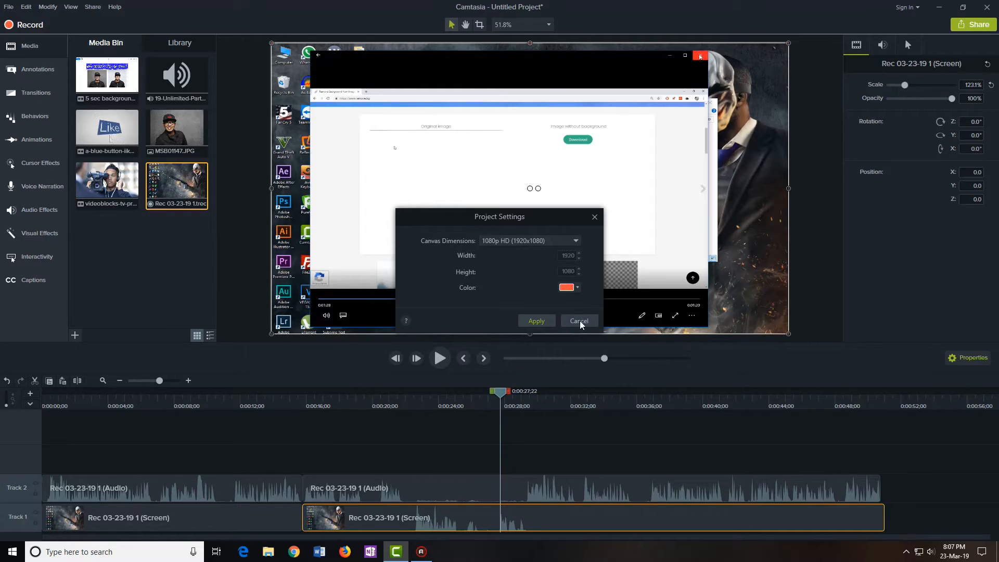
pyautogui.click(531, 239)
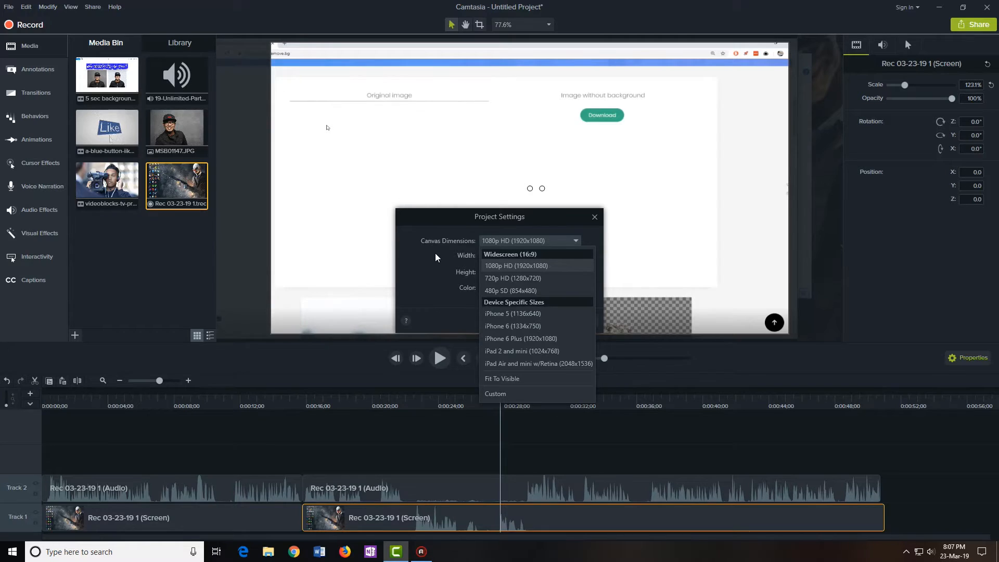
pyautogui.click(518, 265)
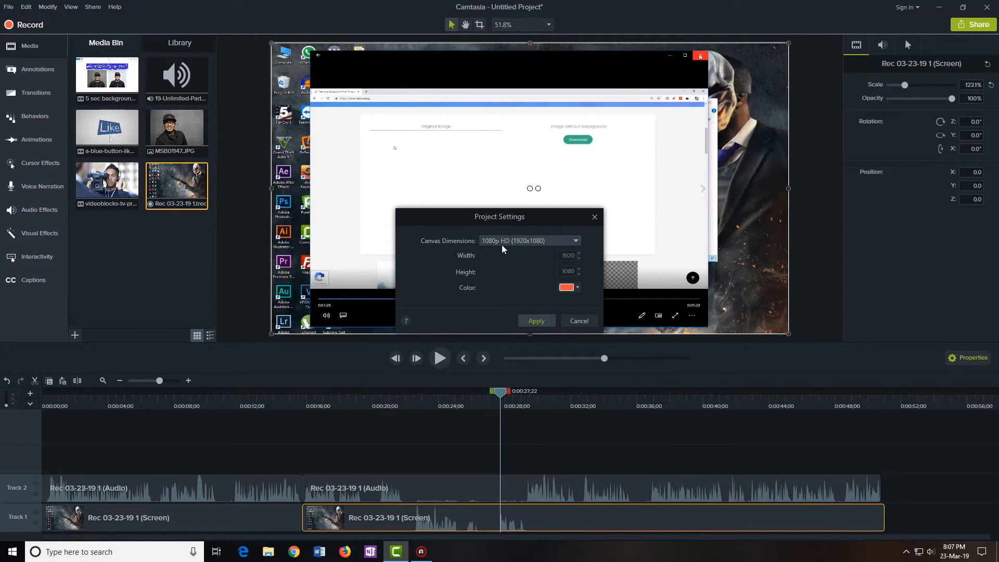
pyautogui.click(531, 319)
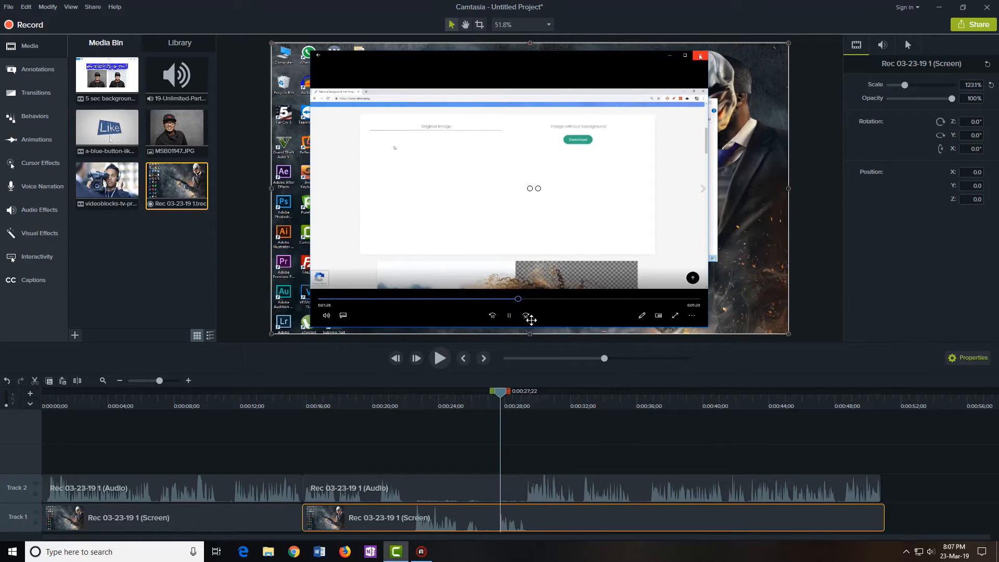
pyautogui.click(559, 446)
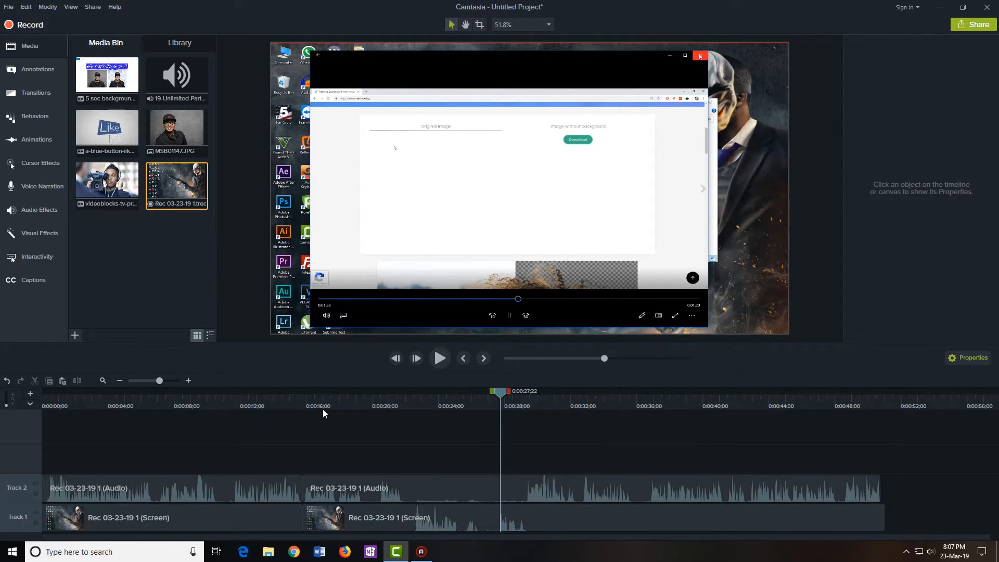
pyautogui.moveTo(483, 394); pyautogui.dragTo(501, 445)
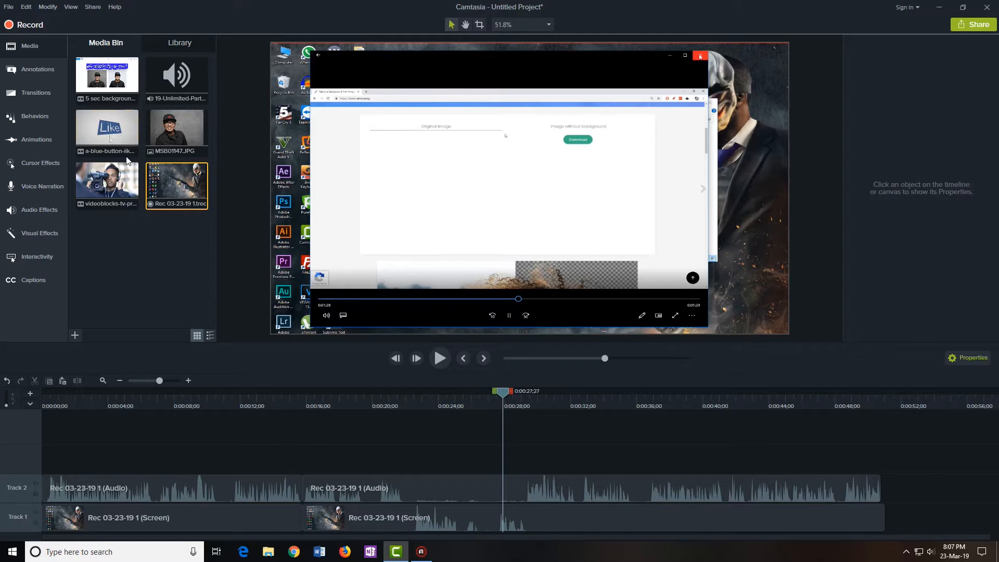
# Add the videoblocks presenter image to the timeline and split all tracks at 0:00:27:01
pyautogui.click(99, 183)
pyautogui.moveTo(101, 183); pyautogui.dragTo(838, 545)
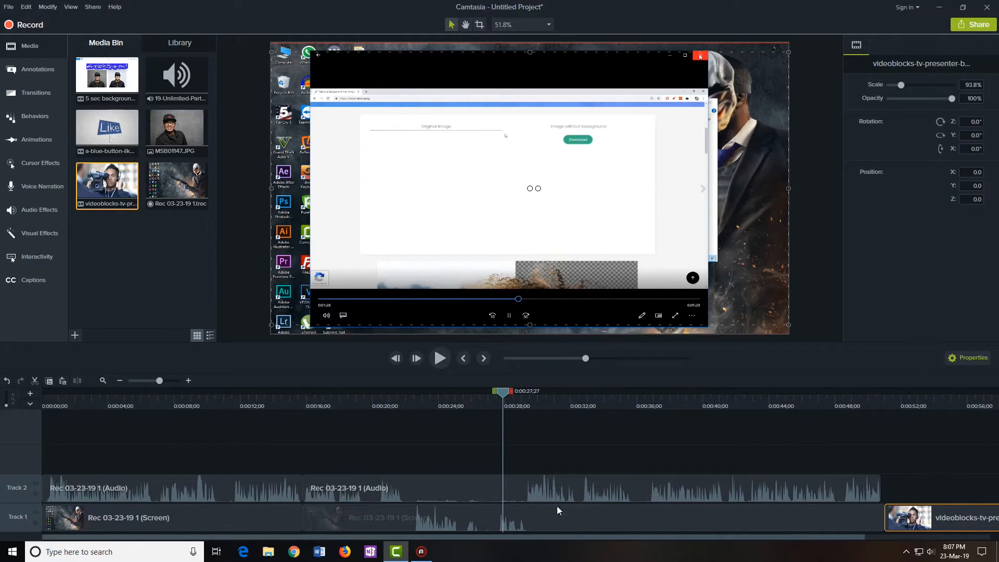
pyautogui.click(488, 400)
pyautogui.rightClick(497, 400)
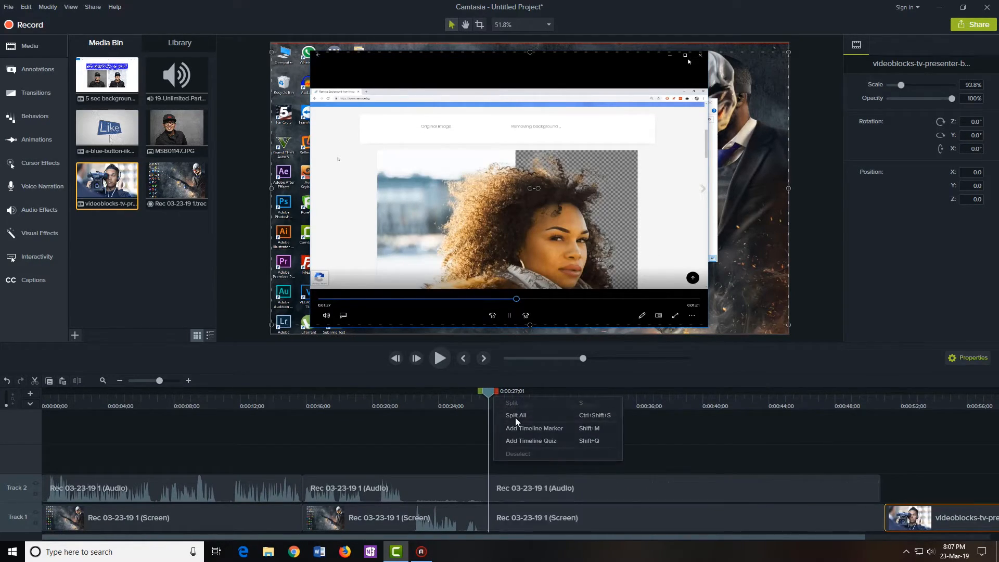
pyautogui.click(516, 415)
# Rearrange the clips so the presenter image fills the gap after the split on Track 1
pyautogui.moveTo(927, 519); pyautogui.dragTo(907, 448)
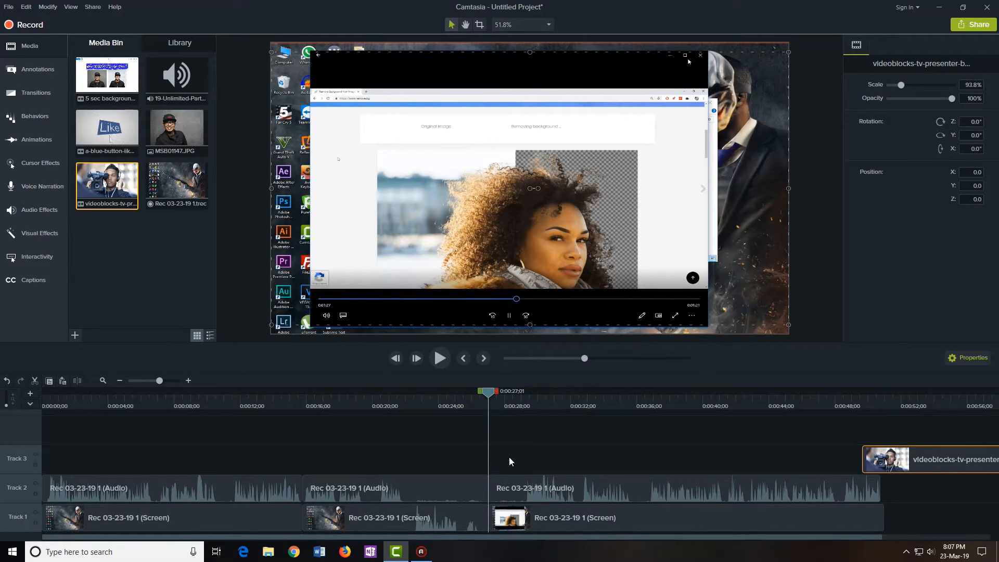
pyautogui.moveTo(599, 522); pyautogui.dragTo(474, 527)
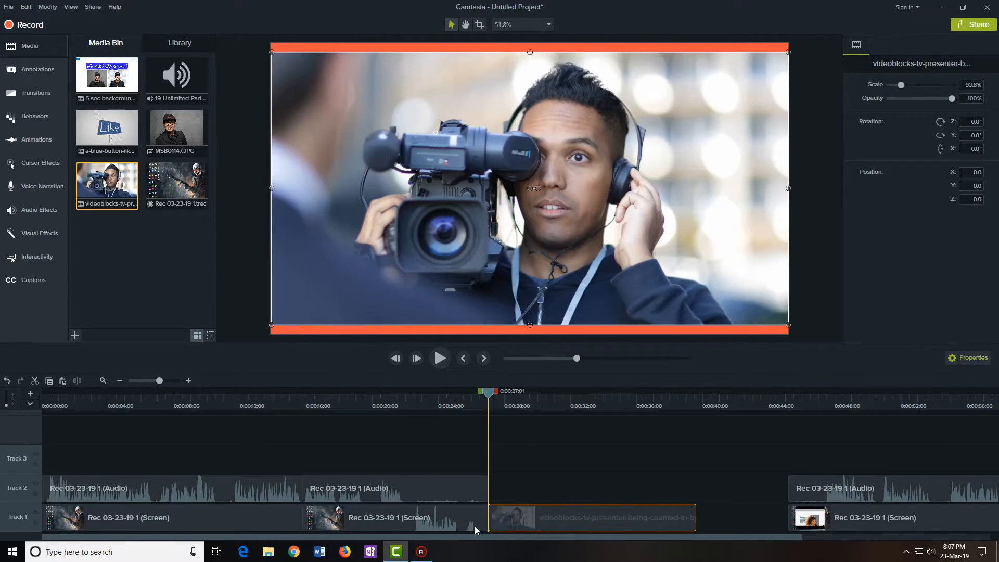
pyautogui.moveTo(779, 464); pyautogui.dragTo(866, 513)
pyautogui.moveTo(854, 517); pyautogui.dragTo(727, 497)
# Stretch the presenter image on the canvas so it fills the frame top to bottom
pyautogui.click(671, 461)
pyautogui.click(532, 293)
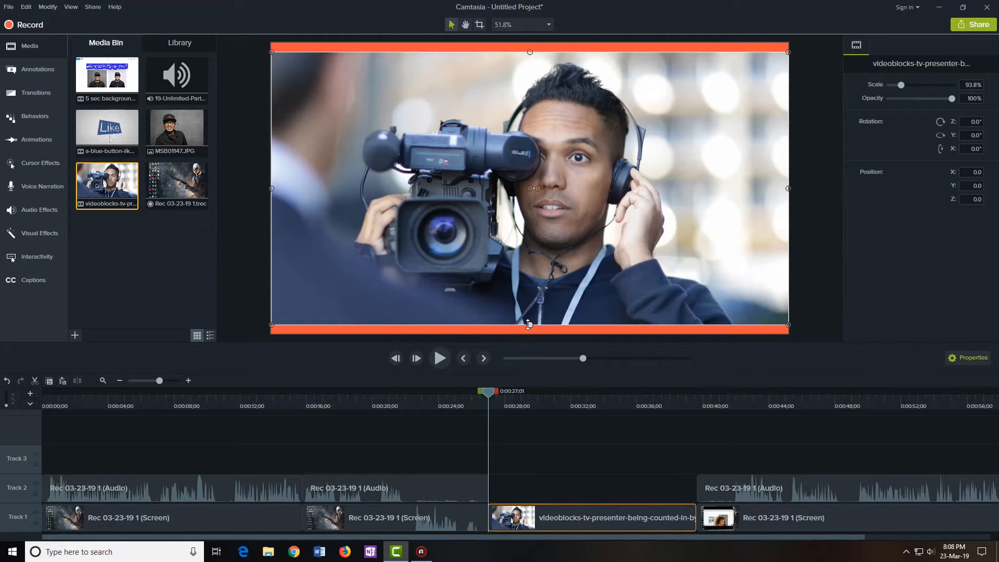
pyautogui.moveTo(528, 325); pyautogui.dragTo(528, 333)
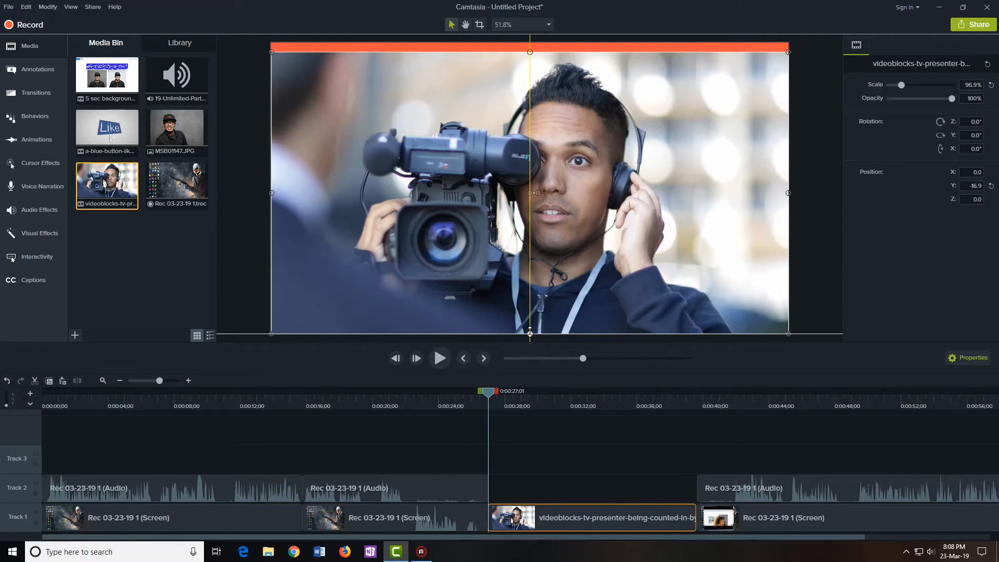
pyautogui.moveTo(531, 52); pyautogui.dragTo(535, 45)
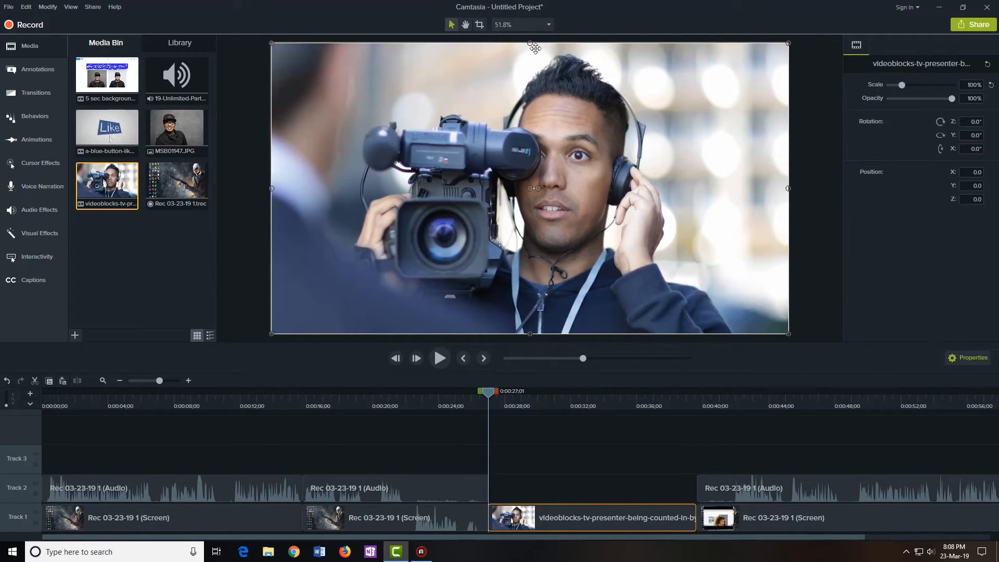
pyautogui.click(630, 449)
# Preview the edit from 0:00:25:29 through the presenter insert, then show the Transitions gallery
pyautogui.click(784, 523)
pyautogui.click(706, 455)
pyautogui.moveTo(490, 401); pyautogui.dragTo(471, 400)
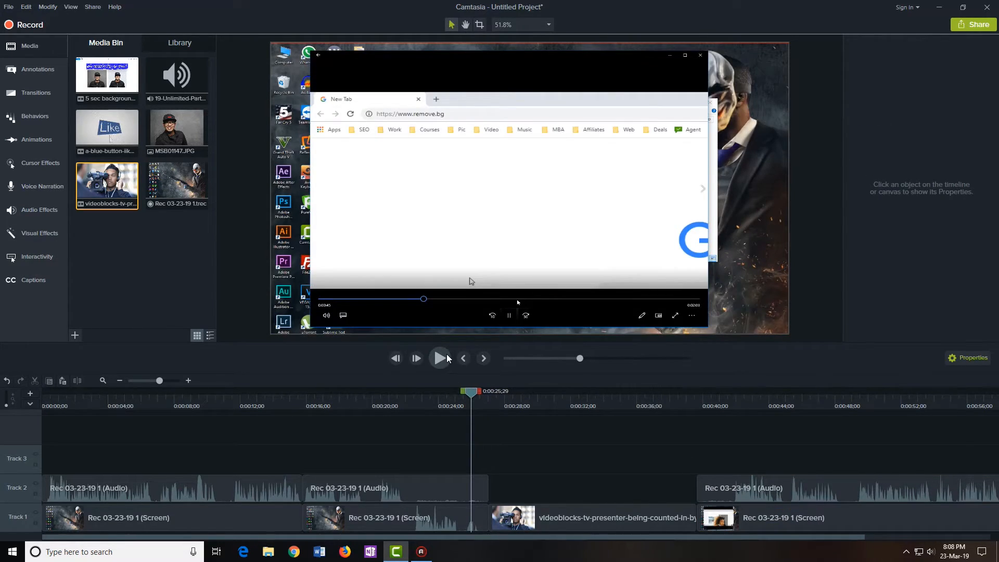
pyautogui.click(442, 359)
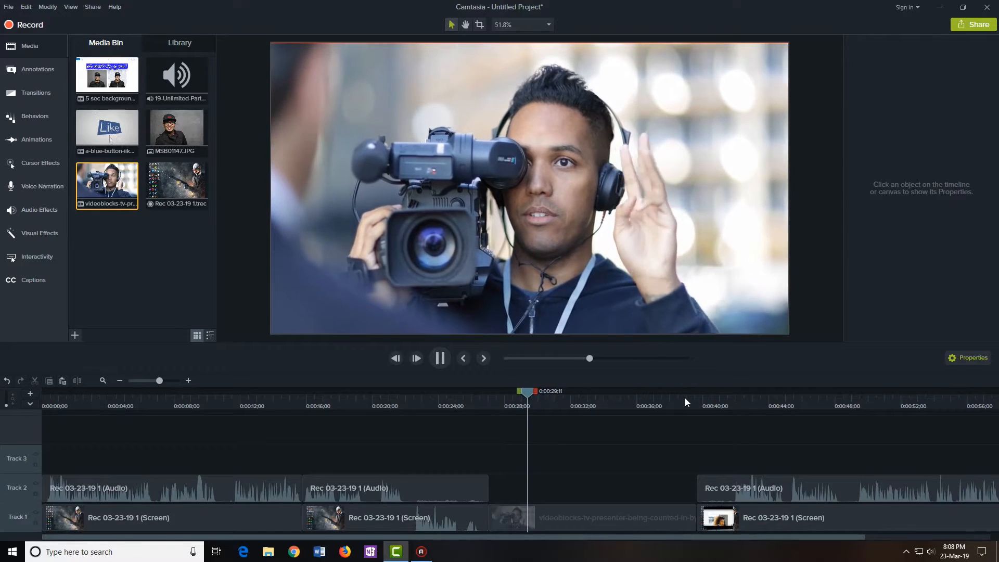
pyautogui.click(685, 397)
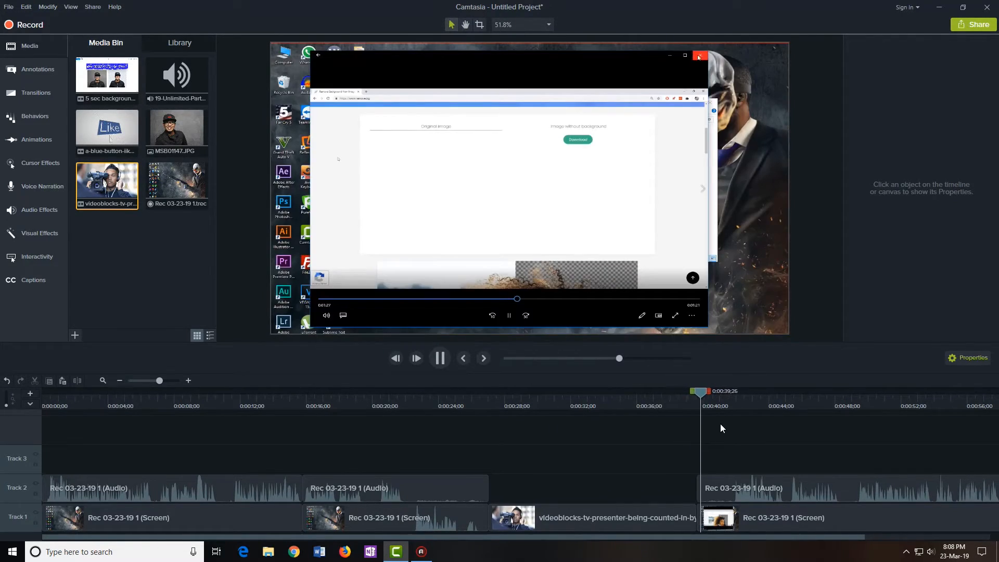
pyautogui.click(446, 360)
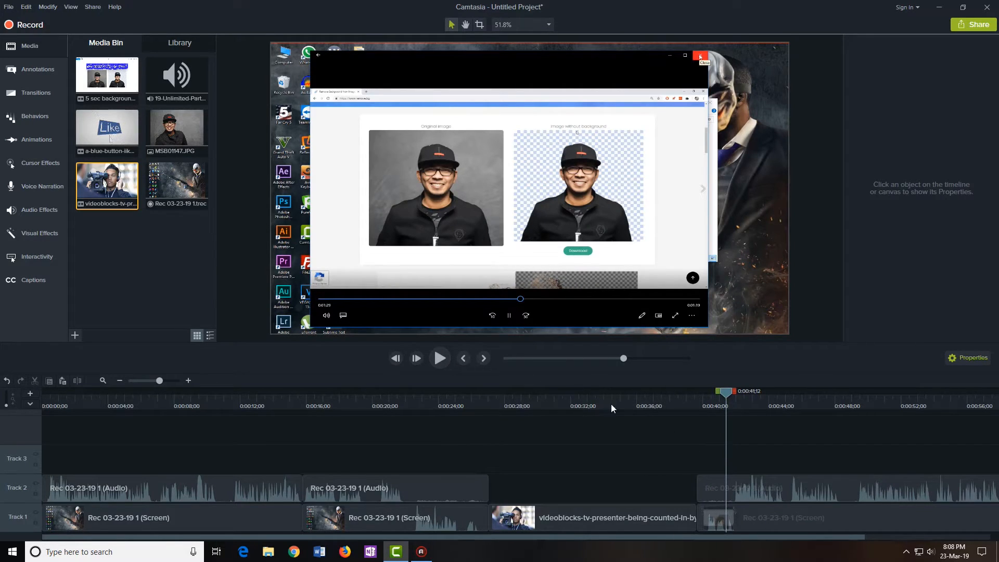
pyautogui.moveTo(733, 390); pyautogui.dragTo(581, 410)
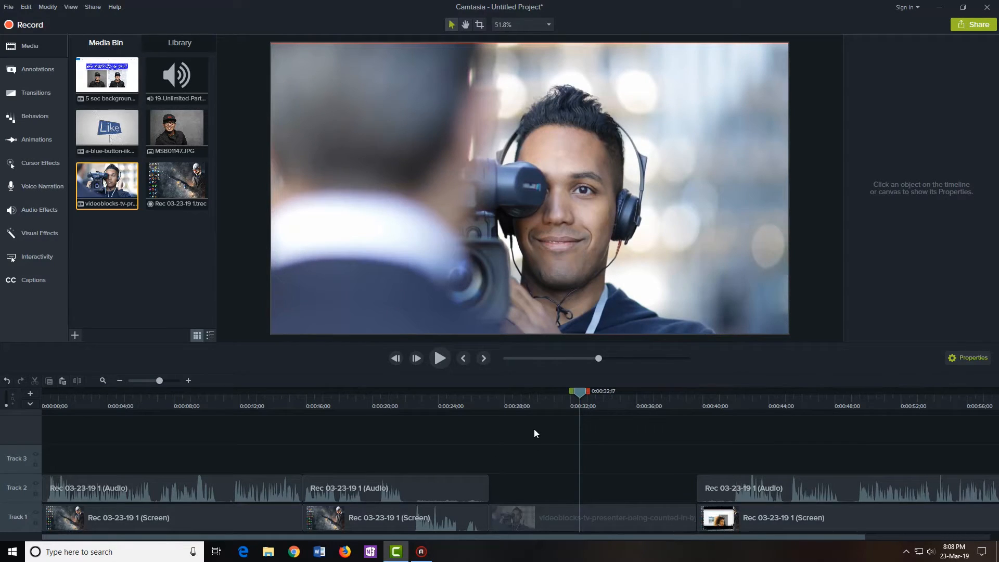
pyautogui.click(47, 97)
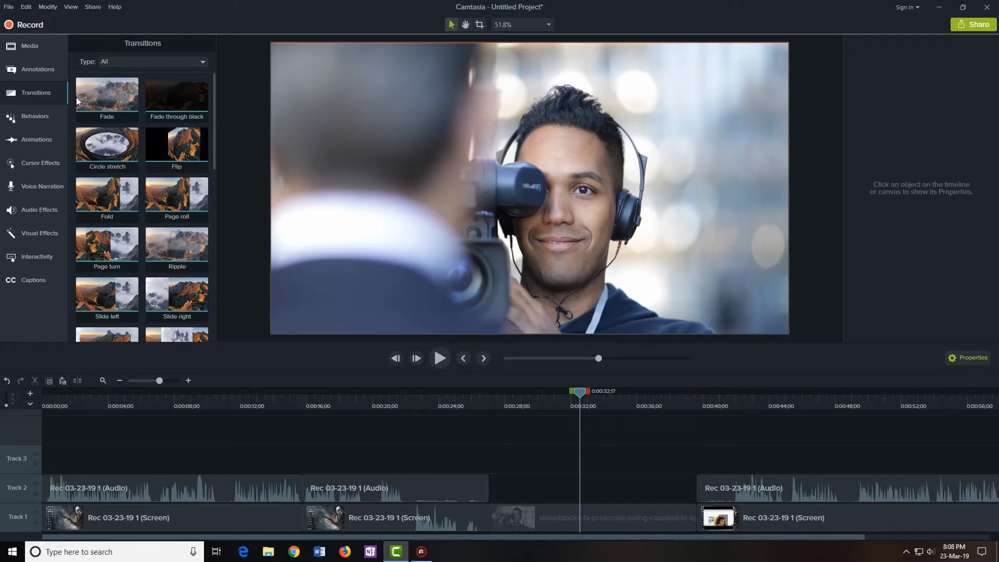
# Place the Glow transition on the junction before the presenter clip
pyautogui.scroll(-3, 115, 207)
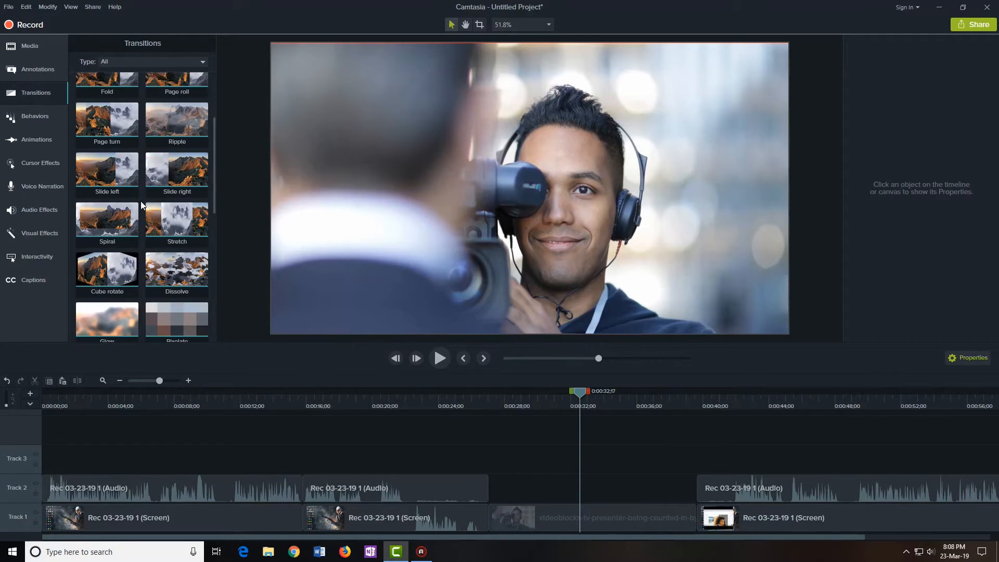
pyautogui.scroll(-1, 148, 208)
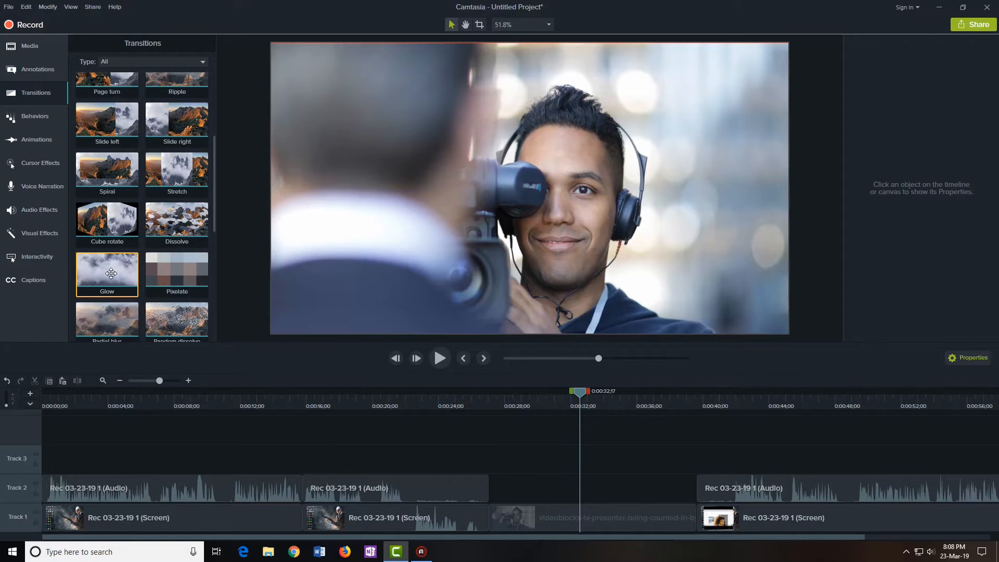
pyautogui.click(478, 514)
pyautogui.click(492, 516)
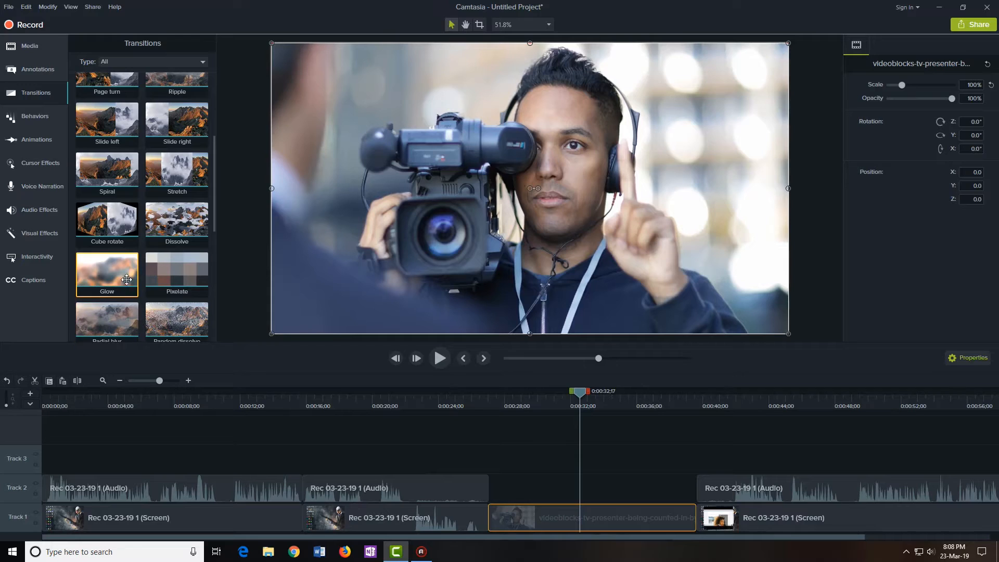
pyautogui.moveTo(112, 271)
pyautogui.mouseDown()
pyautogui.moveTo(206, 308)
pyautogui.moveTo(431, 467)
pyautogui.moveTo(481, 515)
pyautogui.mouseUp()
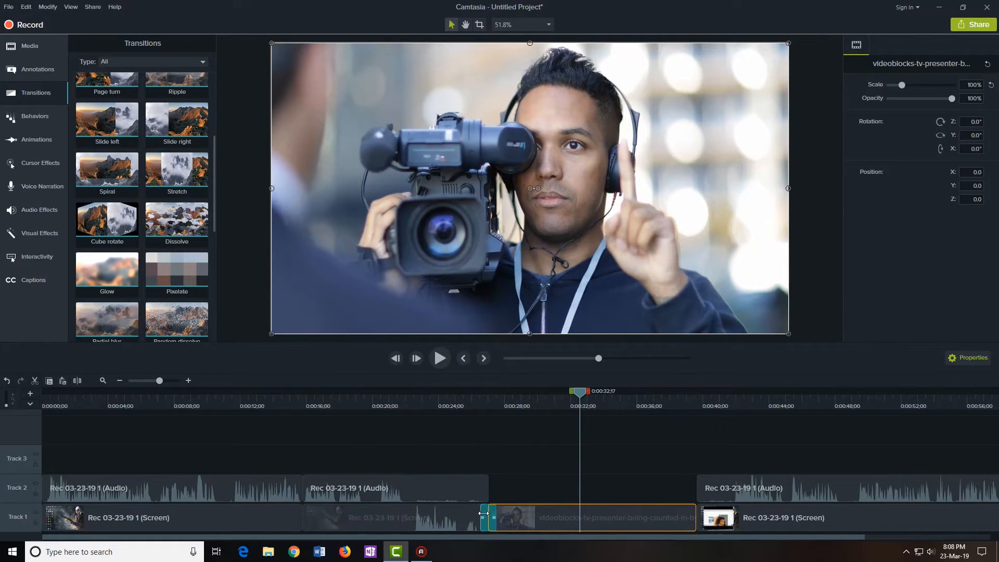
# Preview the Glow transition from 0:00:25;12, then add Radial blur after the presenter clip
pyautogui.click(461, 399)
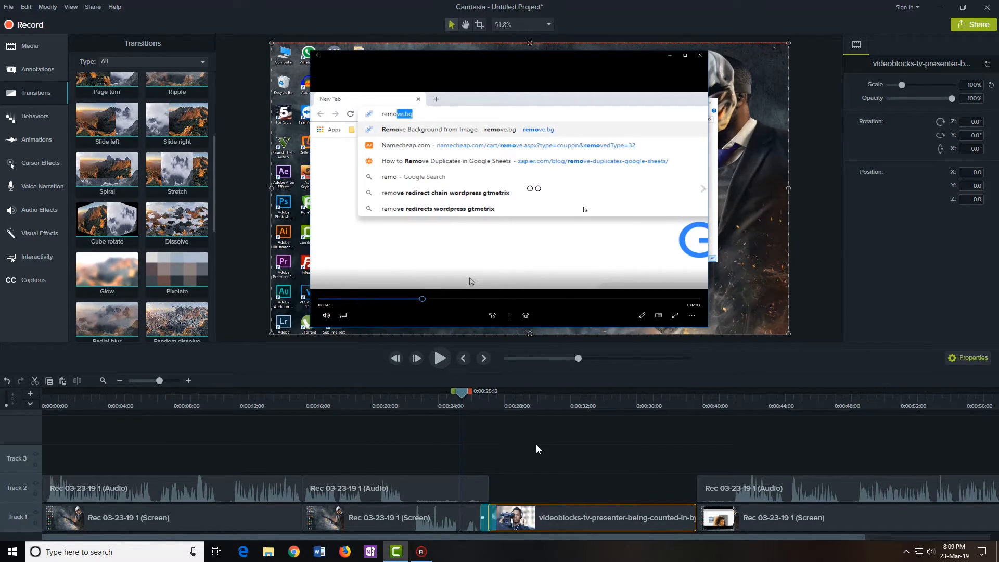
pyautogui.press('space')
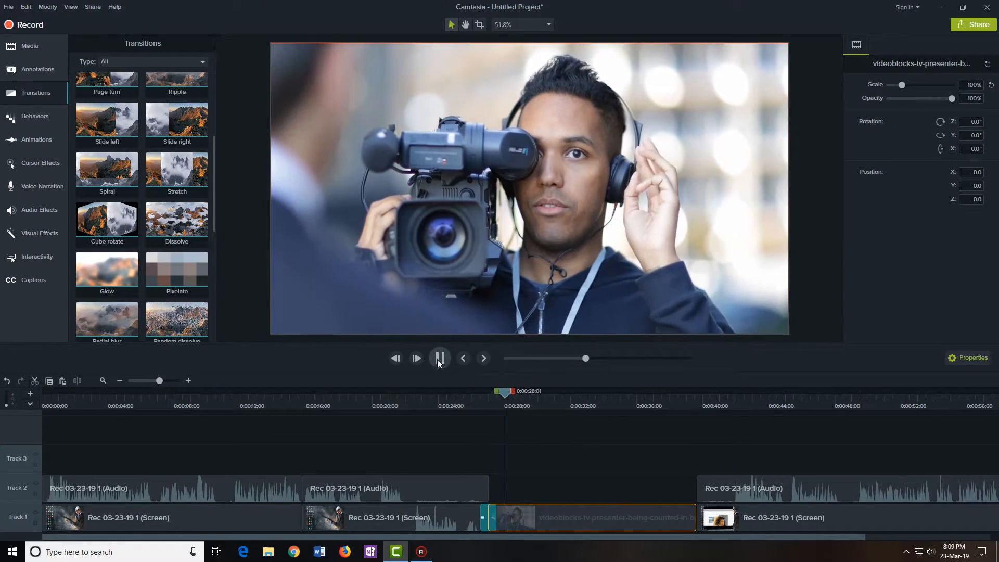
pyautogui.click(447, 359)
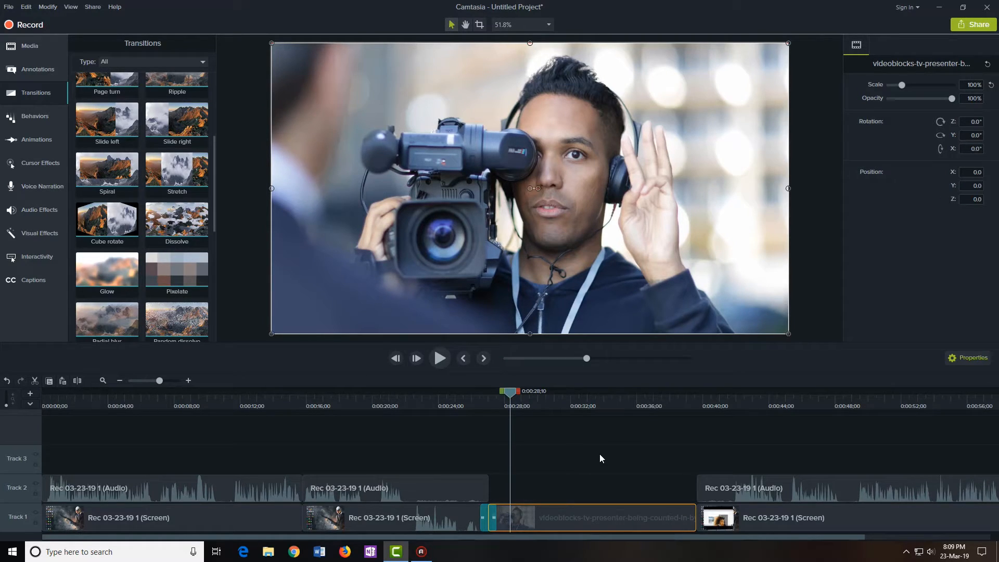
pyautogui.moveTo(107, 320); pyautogui.dragTo(690, 521)
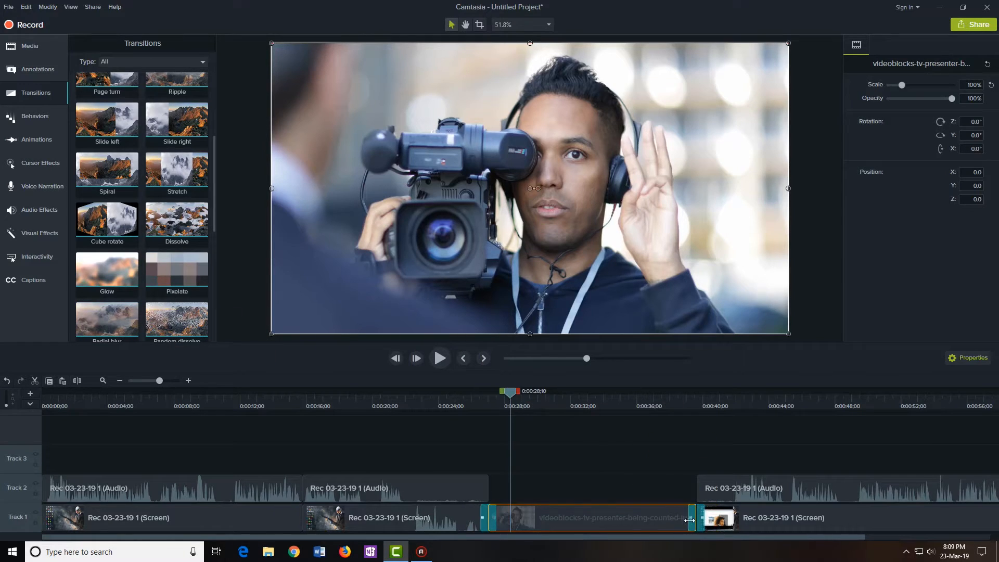
pyautogui.click(679, 401)
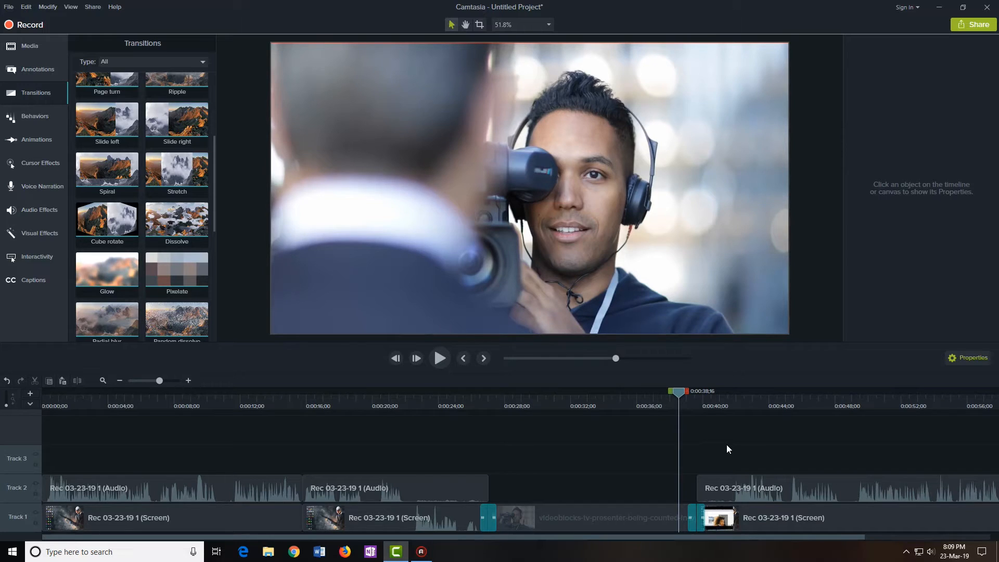
pyautogui.press('space')
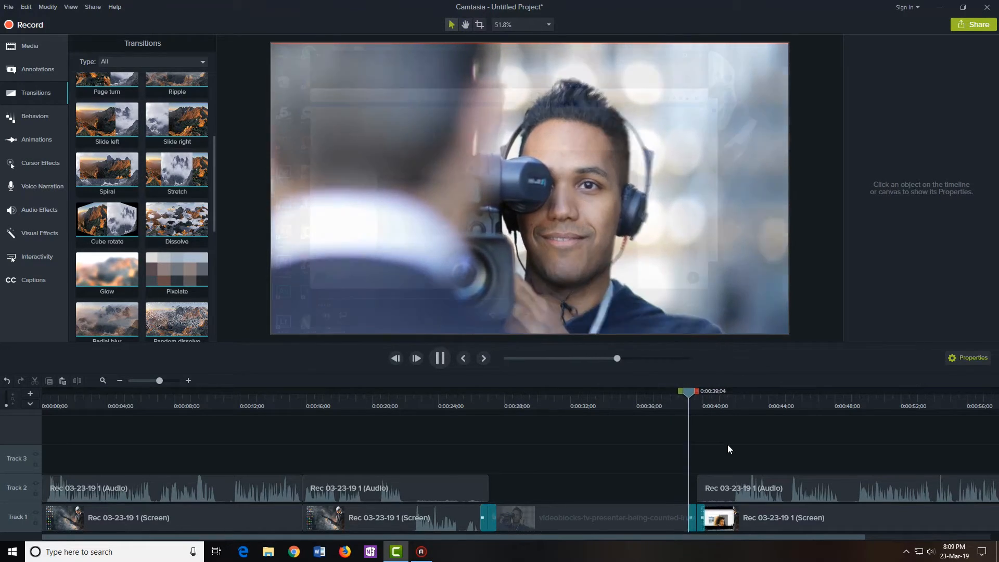
pyautogui.click(444, 359)
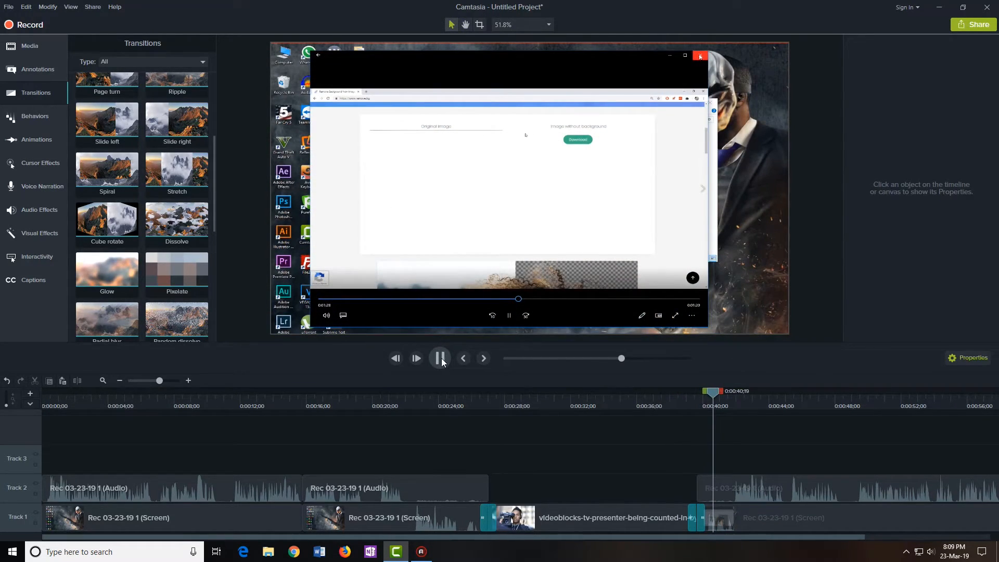
pyautogui.click(614, 399)
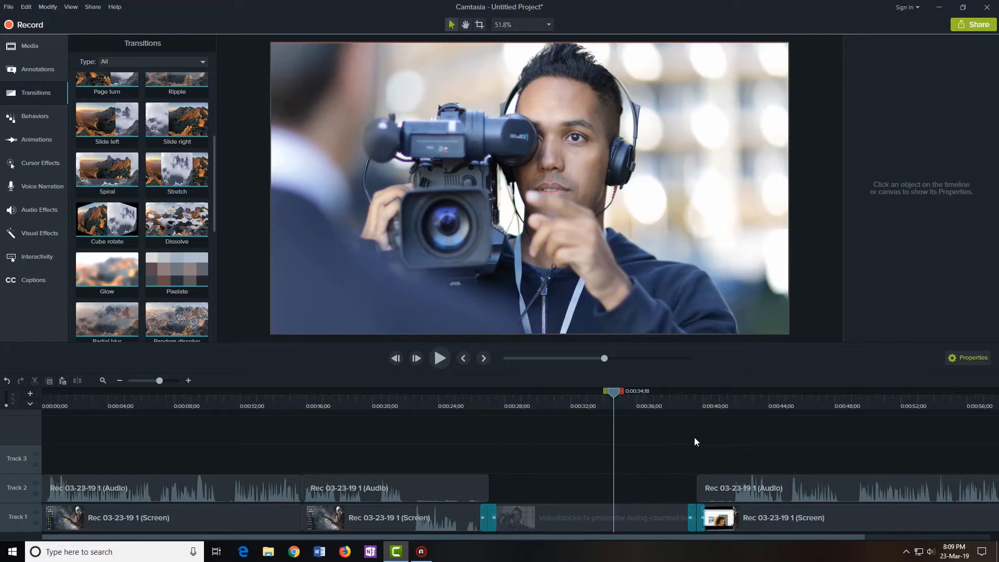
pyautogui.moveTo(785, 537); pyautogui.dragTo(947, 532)
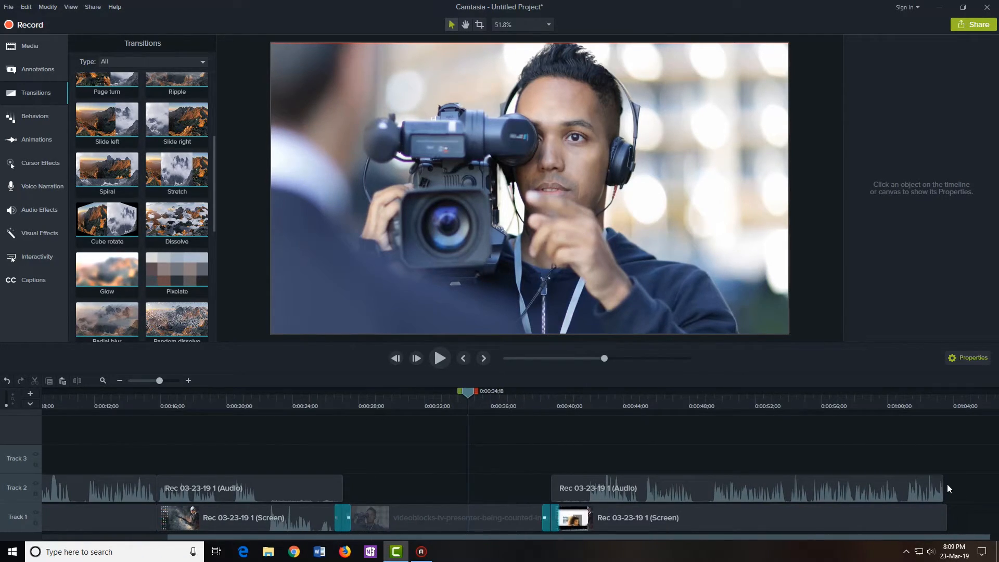
pyautogui.click(700, 482)
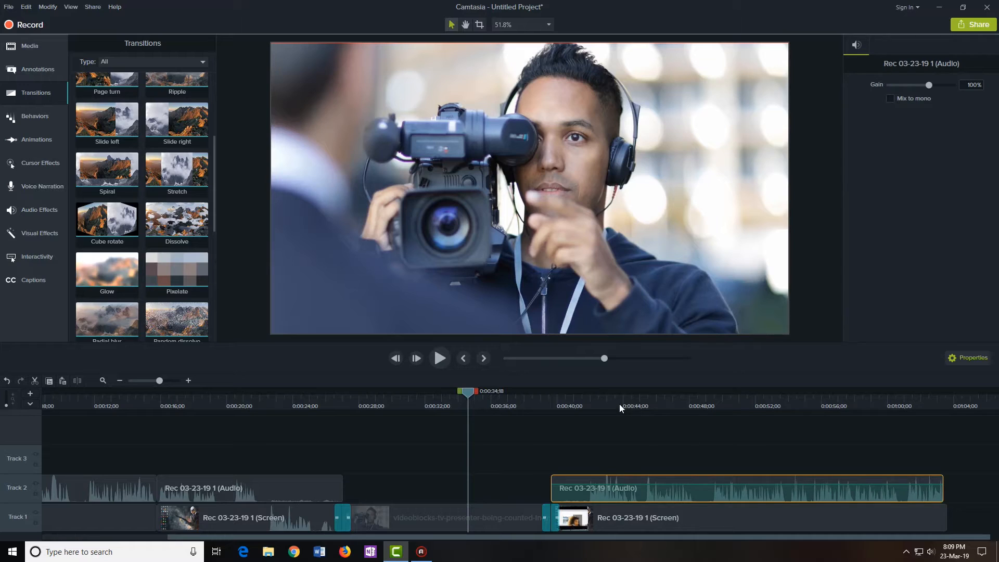
pyautogui.click(487, 464)
pyautogui.moveTo(467, 392); pyautogui.dragTo(419, 424)
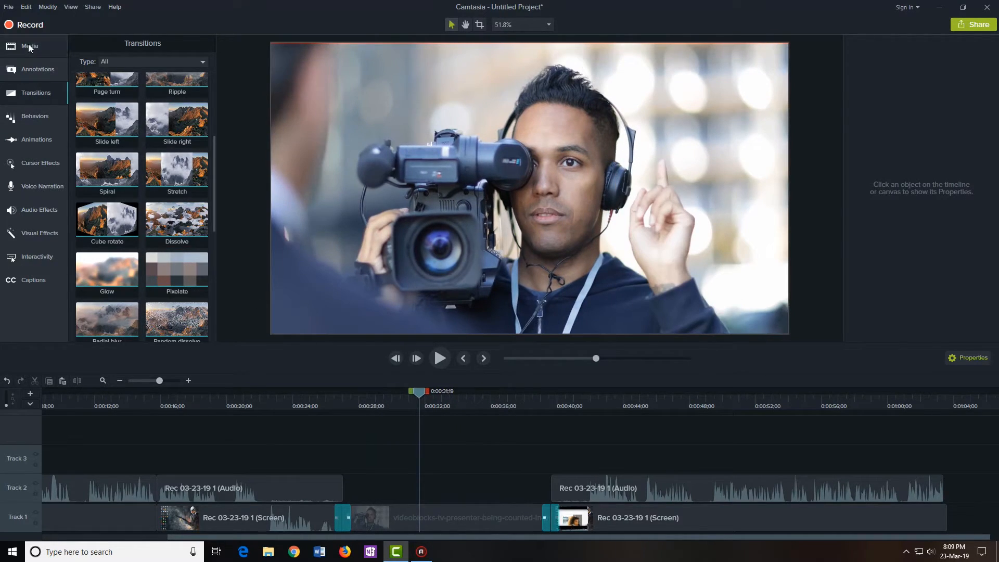
# Add the 19-Unlimited-Partnership-FULL-SM452 music to Track 3 and split it at 0:00:39;17
pyautogui.click(29, 46)
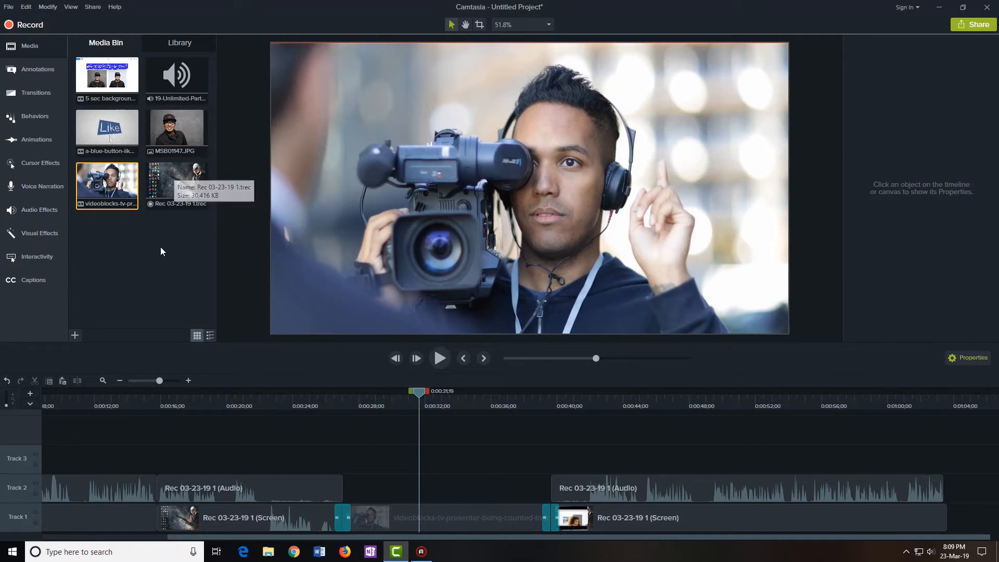
pyautogui.moveTo(177, 78); pyautogui.dragTo(352, 466)
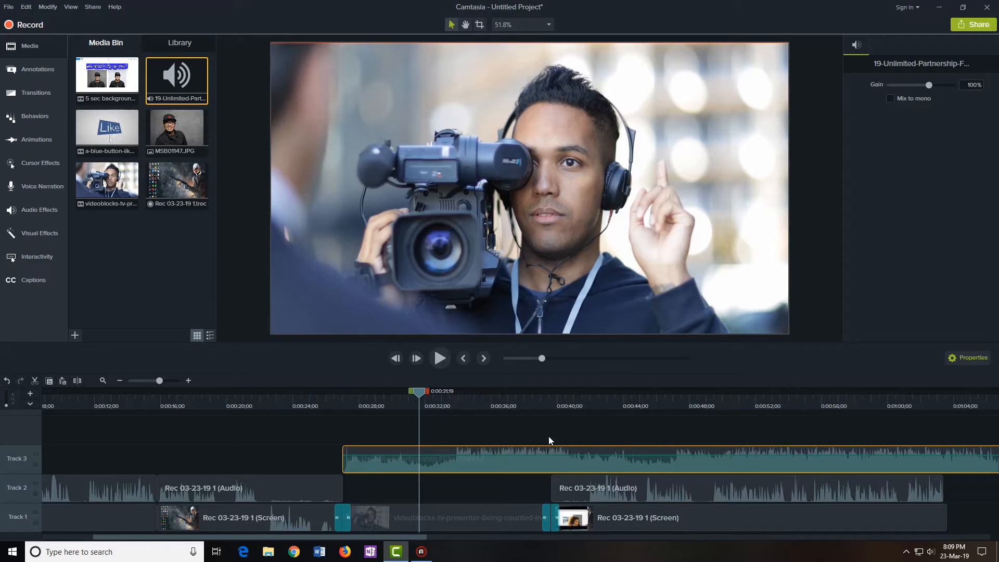
pyautogui.moveTo(418, 393); pyautogui.dragTo(550, 404)
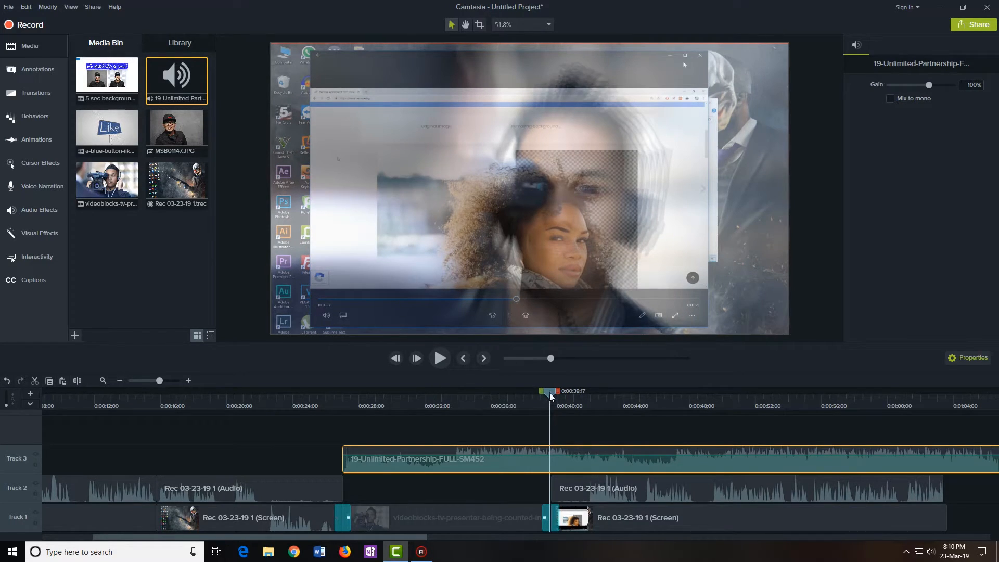
pyautogui.rightClick(550, 393)
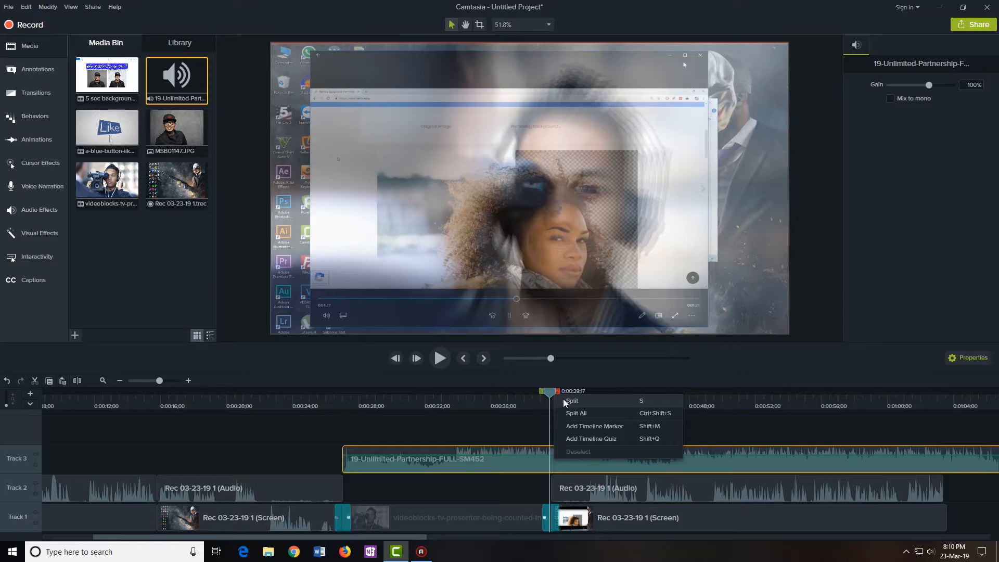
pyautogui.click(564, 399)
# Delete the music after the cut, move the remaining piece into the Track 2 gap, and play it back
pyautogui.click(489, 454)
pyautogui.click(518, 427)
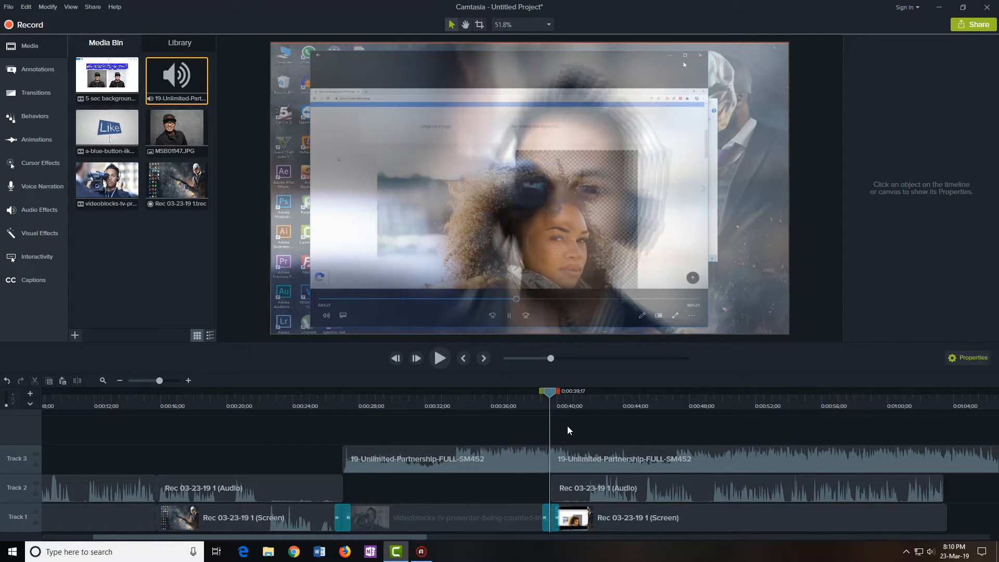
pyautogui.moveTo(574, 452); pyautogui.dragTo(614, 459)
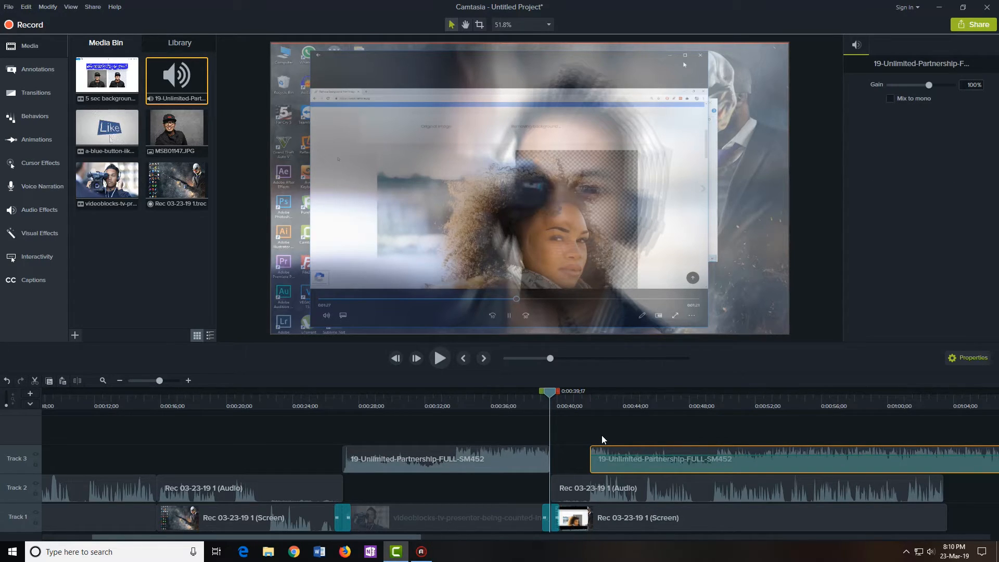
pyautogui.press('Delete')
pyautogui.click(465, 462)
pyautogui.moveTo(464, 463); pyautogui.dragTo(476, 496)
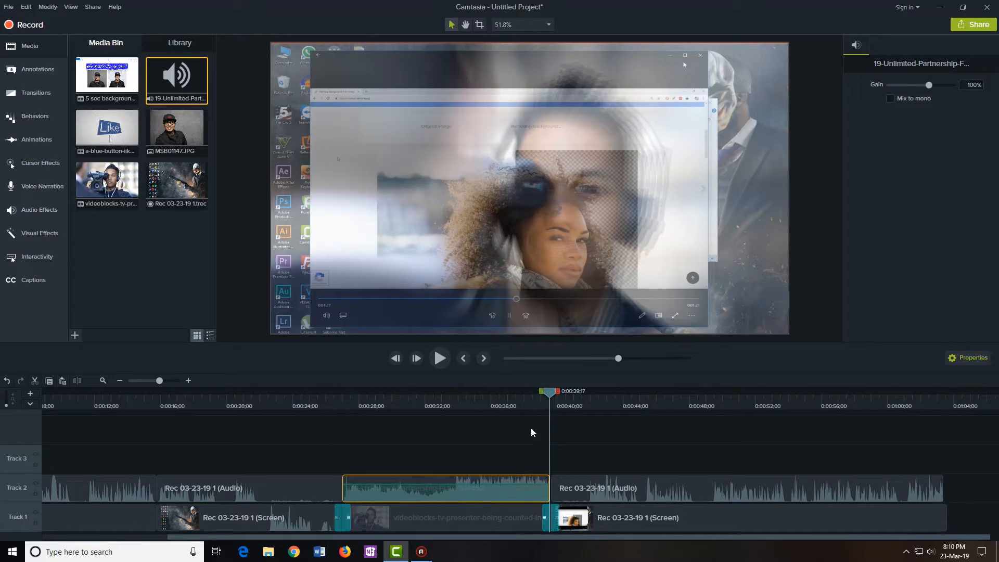
pyautogui.moveTo(551, 392); pyautogui.dragTo(296, 433)
pyautogui.click(439, 358)
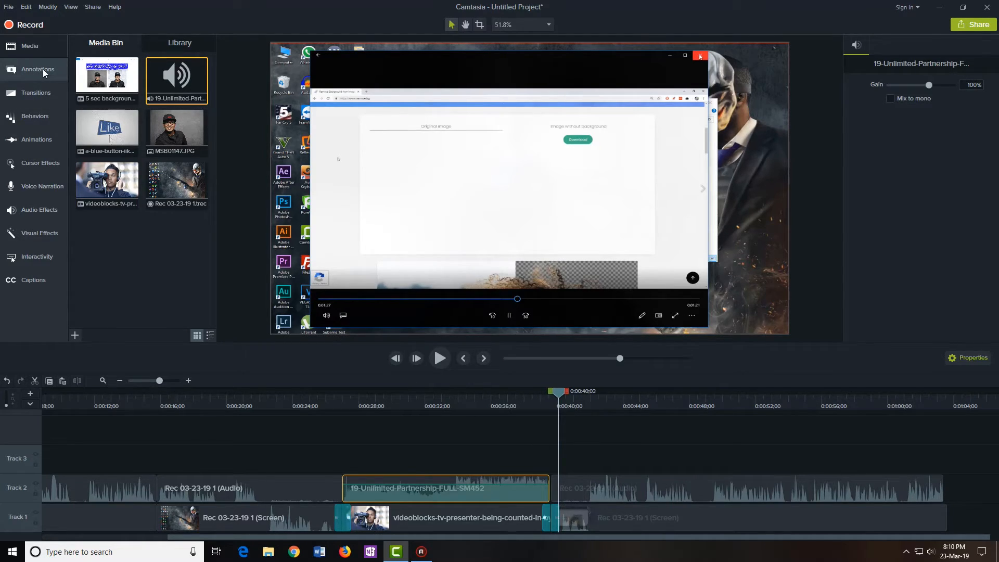
# Marquee-select every clip on the timeline and delete them all, emptying the tracks
pyautogui.click(29, 70)
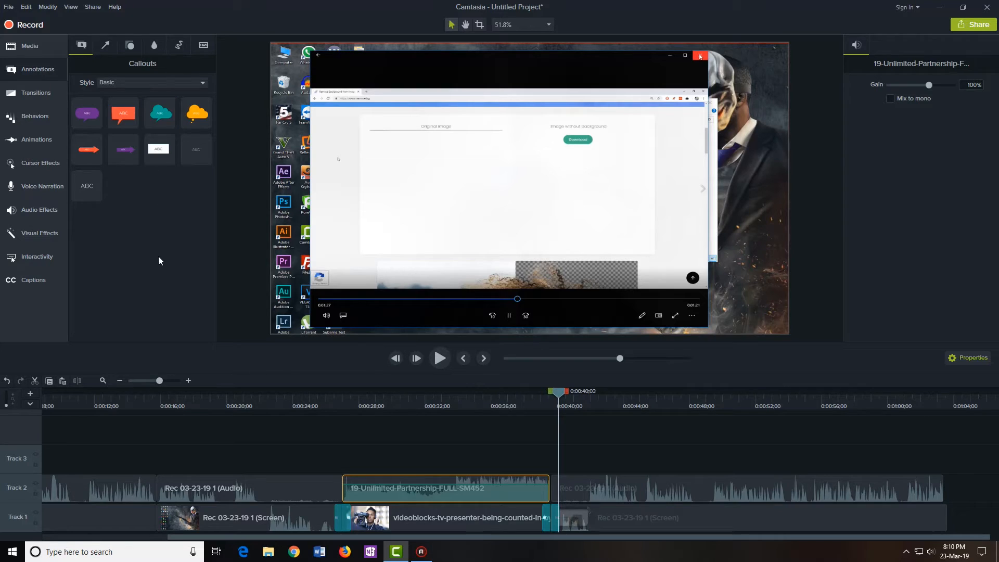
pyautogui.click(20, 50)
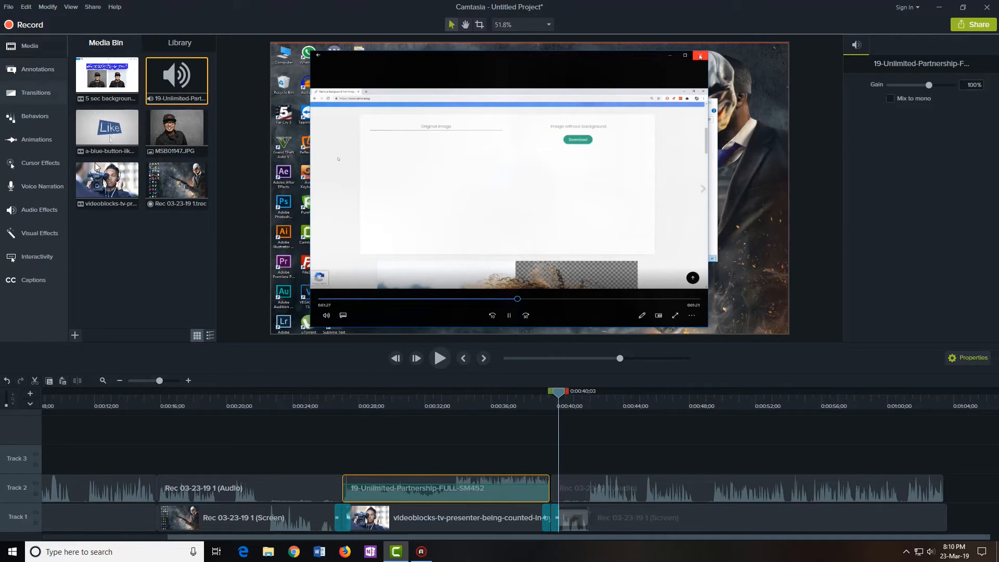
pyautogui.moveTo(973, 527); pyautogui.dragTo(52, 414)
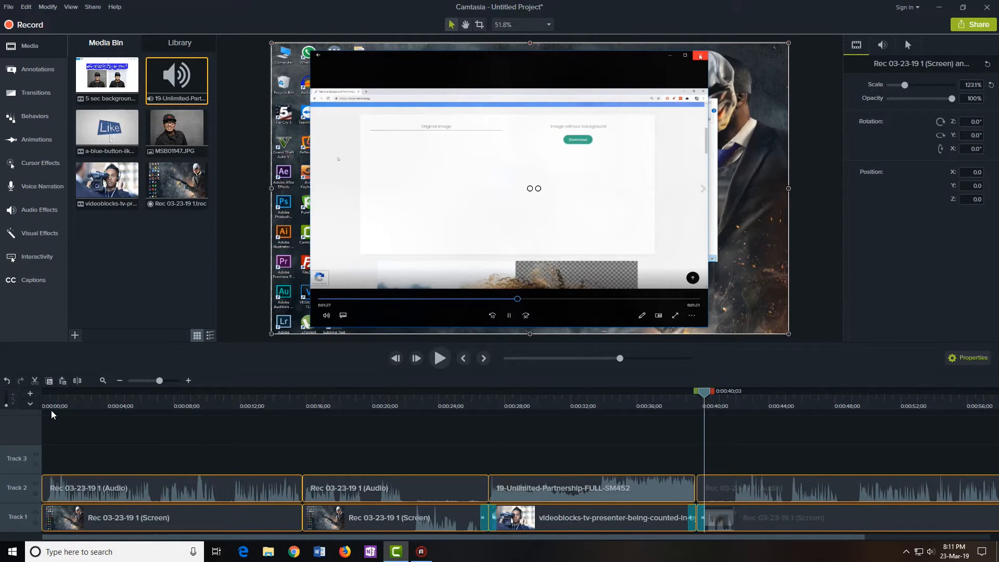
pyautogui.press('Delete')
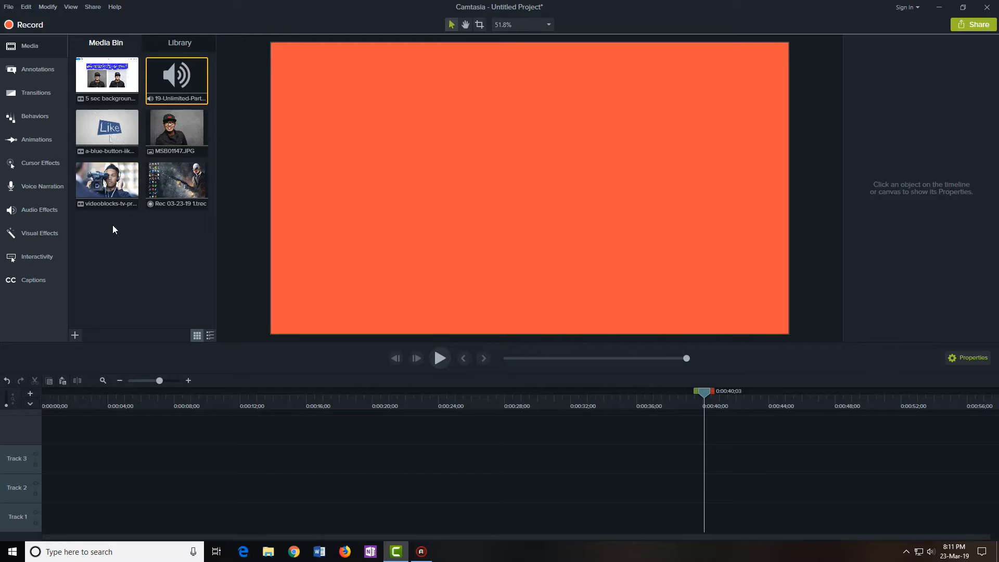
# Add the 5 sec background remove clip to Track 1 and separate its audio onto Track 2
pyautogui.moveTo(107, 78); pyautogui.dragTo(25, 526)
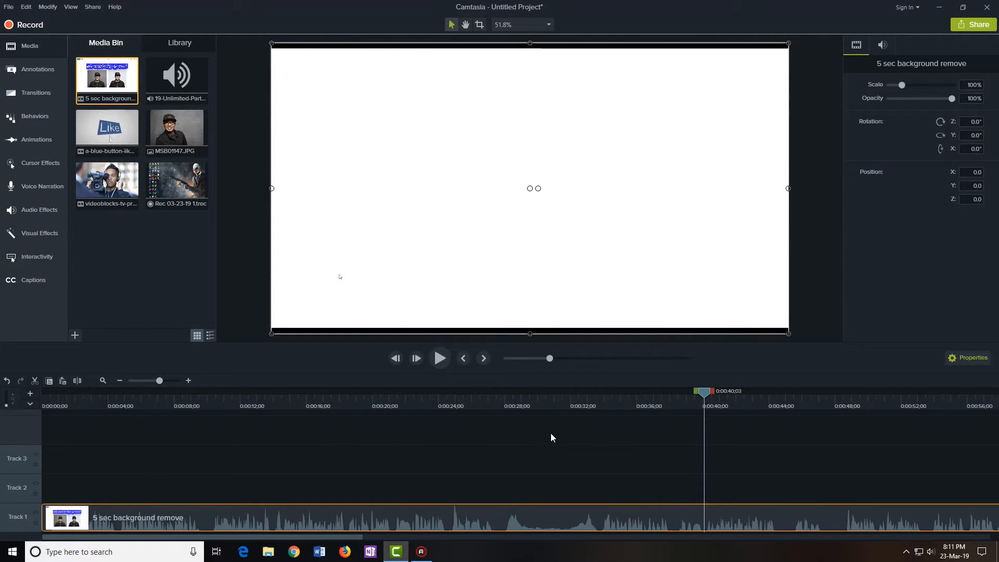
pyautogui.click(486, 399)
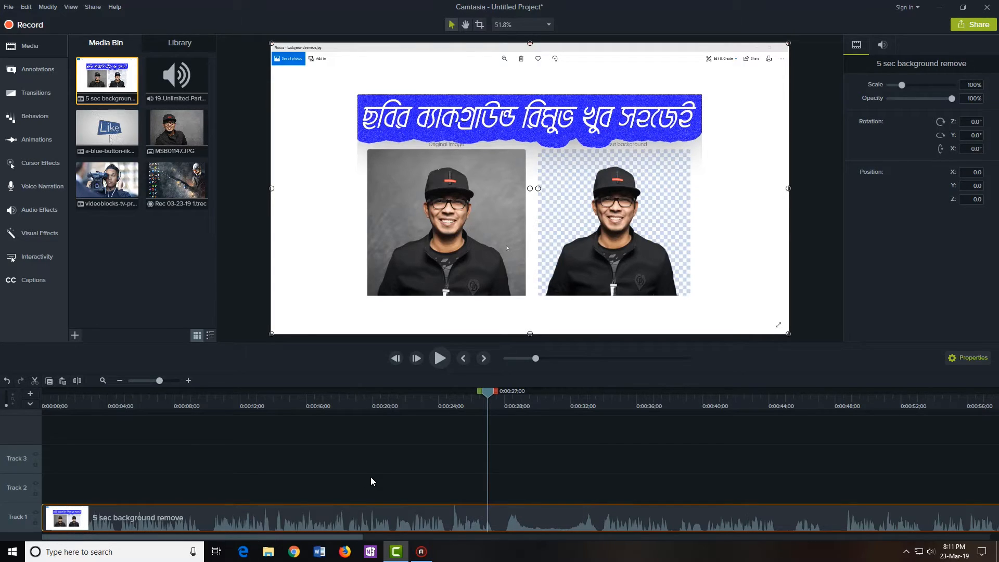
pyautogui.rightClick(414, 519)
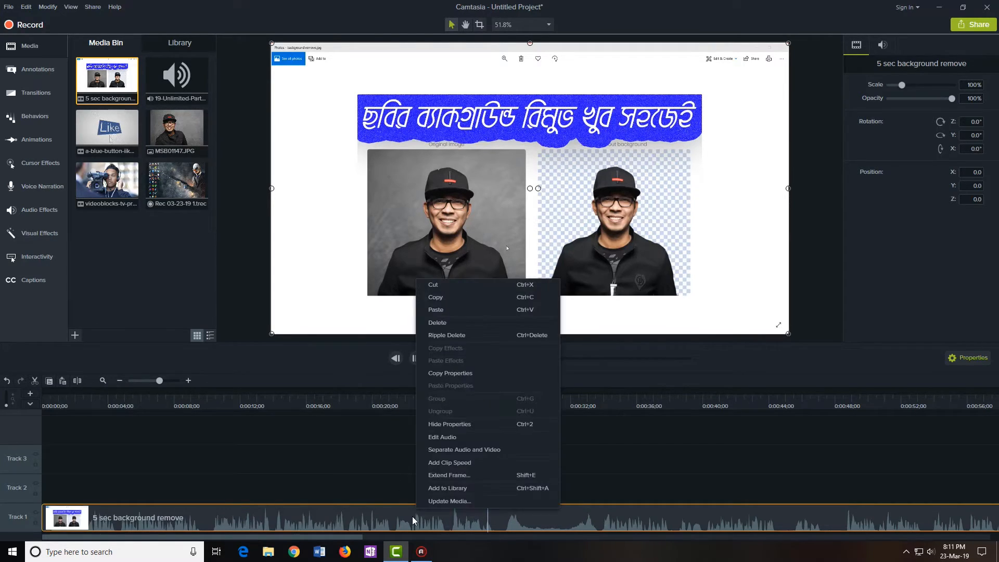
pyautogui.click(451, 449)
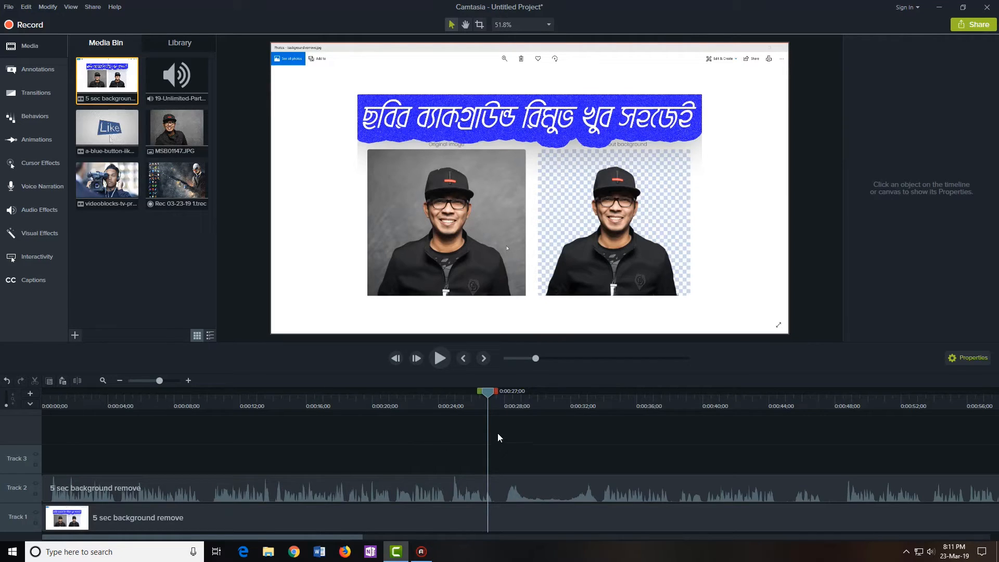
pyautogui.moveTo(488, 394); pyautogui.dragTo(265, 403)
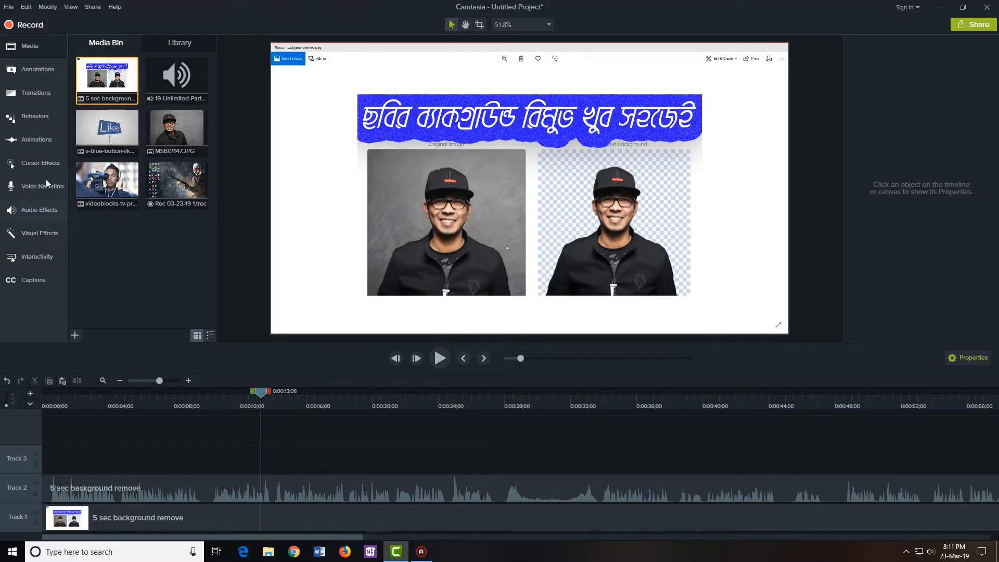
# Show callouts of all styles and add the teal cloud callout to Track 3
pyautogui.click(41, 70)
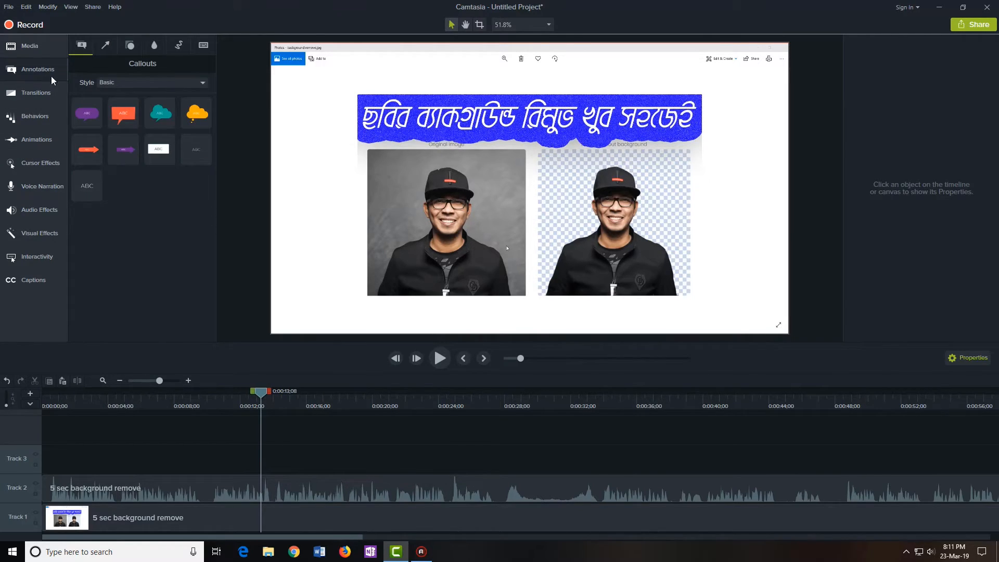
pyautogui.click(123, 85)
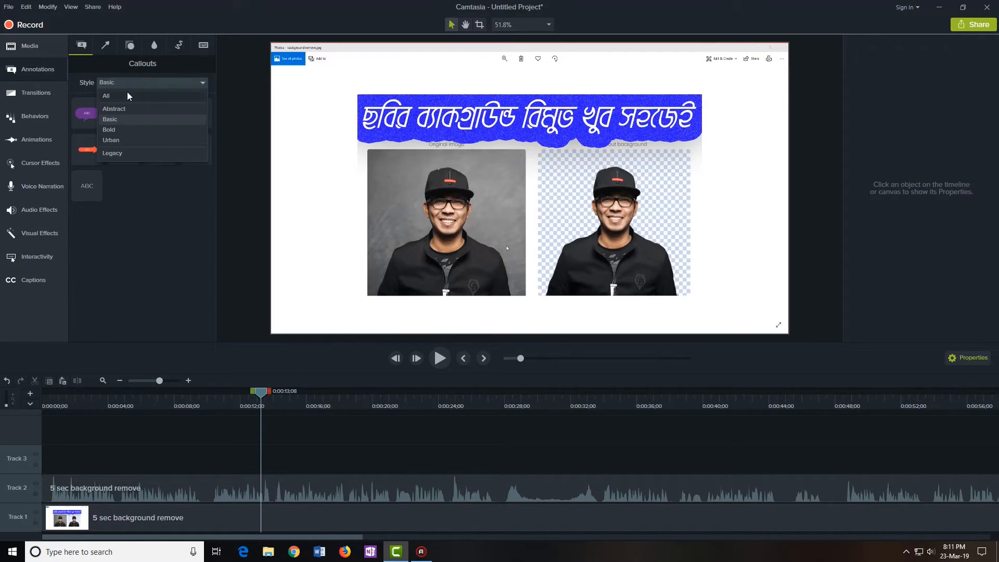
pyautogui.click(127, 93)
pyautogui.scroll(-3, 160, 156)
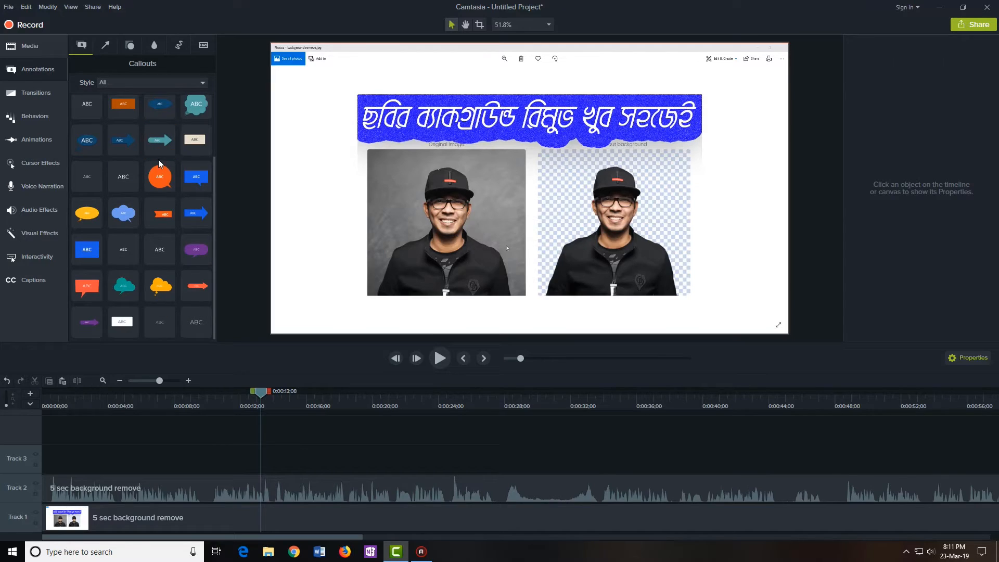
pyautogui.click(156, 241)
pyautogui.click(154, 141)
pyautogui.moveTo(125, 293); pyautogui.dragTo(240, 471)
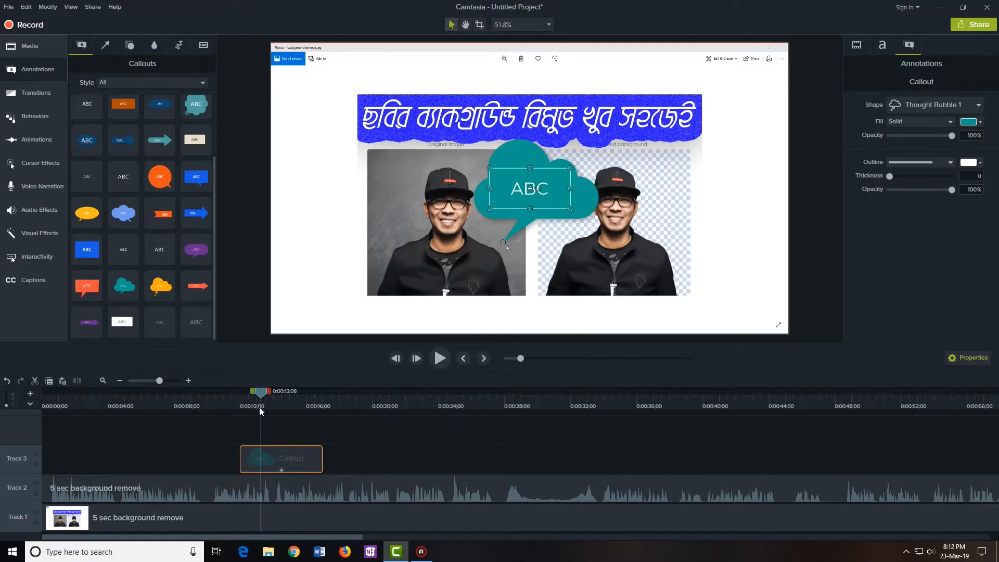
# Position the thought bubble beside the cut-out photo and change its text to 'Masuk'
pyautogui.moveTo(262, 396); pyautogui.dragTo(267, 397)
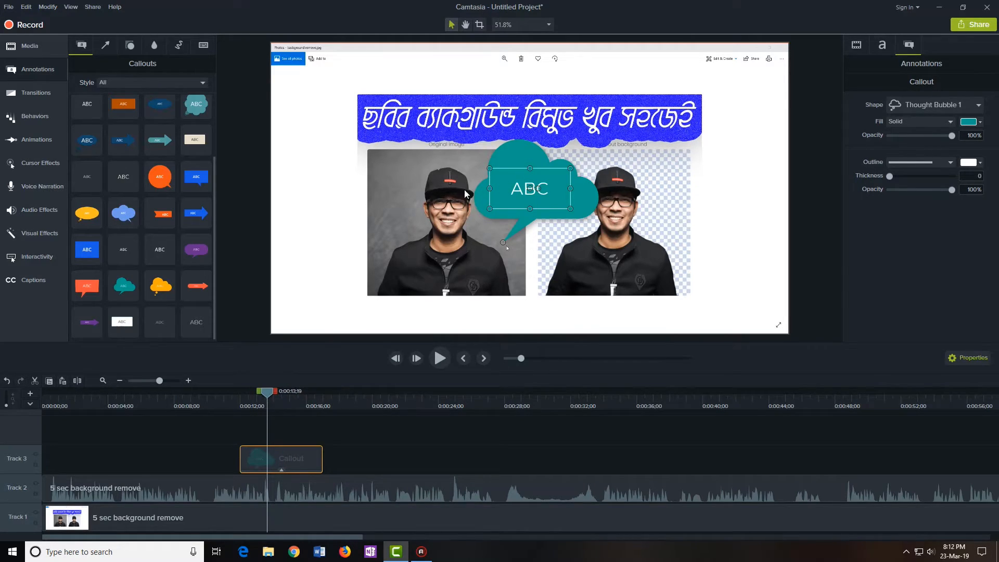
pyautogui.moveTo(479, 201); pyautogui.dragTo(643, 228)
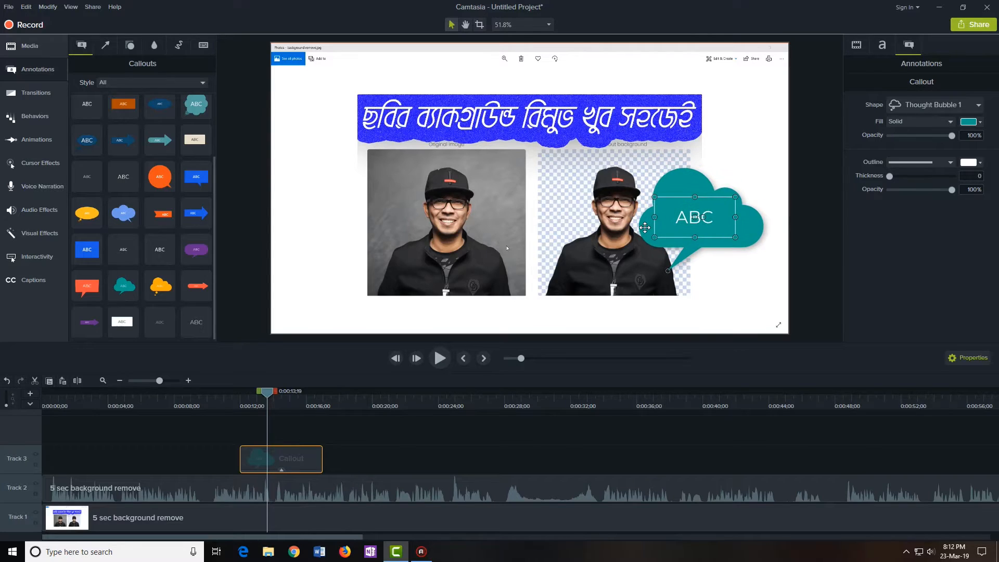
pyautogui.doubleClick(678, 218)
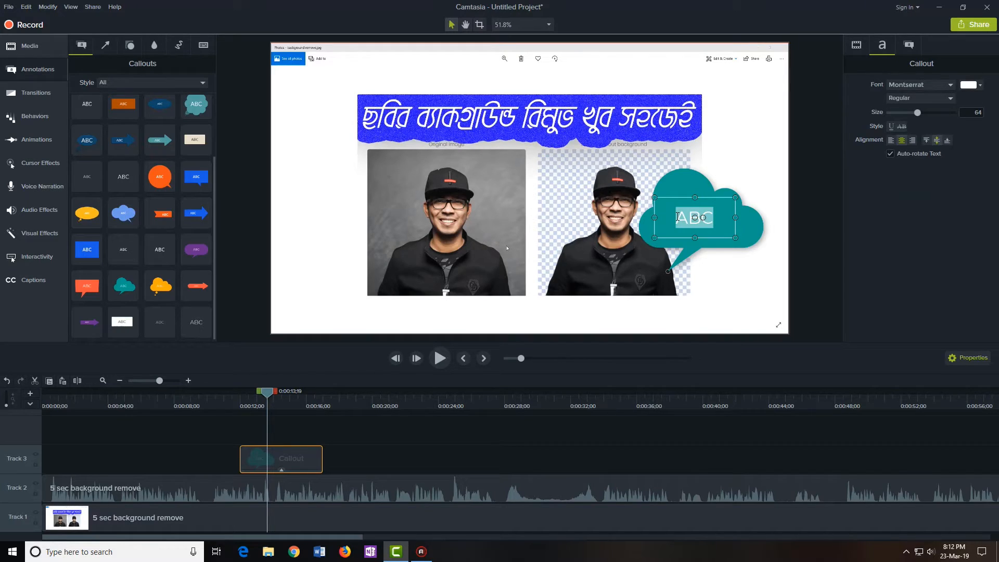
pyautogui.write('Masuk')
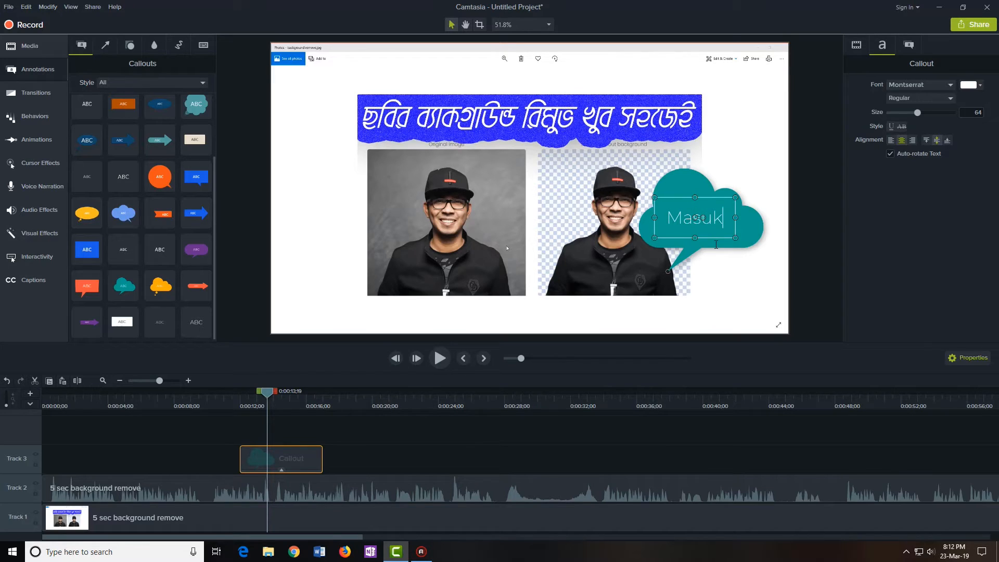
# Keep the Montserrat font, enlarge the callout text to size 95, and nudge it right and up
pyautogui.click(922, 84)
pyautogui.scroll(-2, 891, 232)
pyautogui.click(904, 306)
pyautogui.click(970, 84)
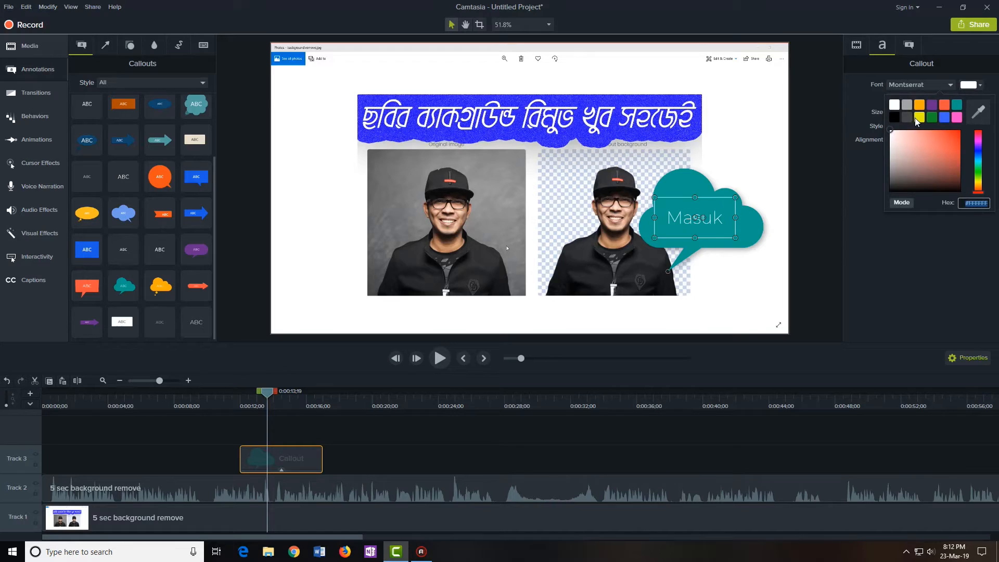
pyautogui.press('Escape')
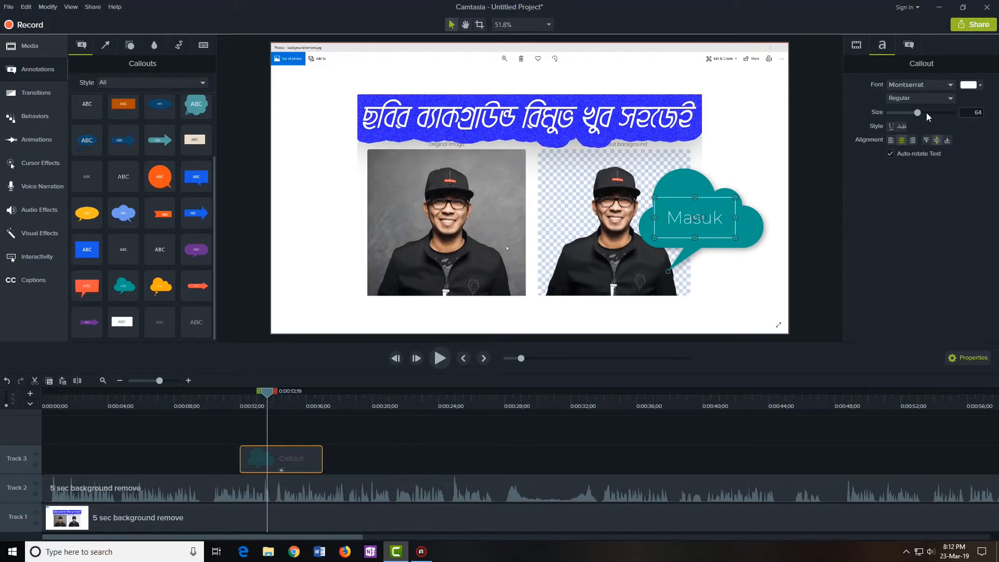
pyautogui.click(336, 438)
pyautogui.click(295, 453)
pyautogui.moveTo(919, 116)
pyautogui.mouseDown()
pyautogui.moveTo(941, 113)
pyautogui.moveTo(921, 117)
pyautogui.moveTo(934, 118)
pyautogui.mouseUp()
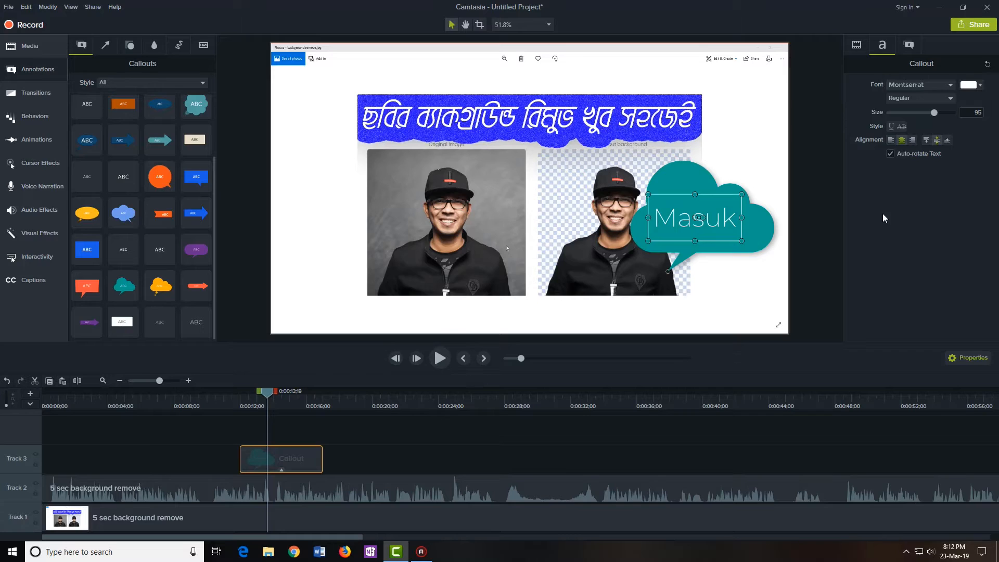
pyautogui.moveTo(680, 177); pyautogui.dragTo(691, 171)
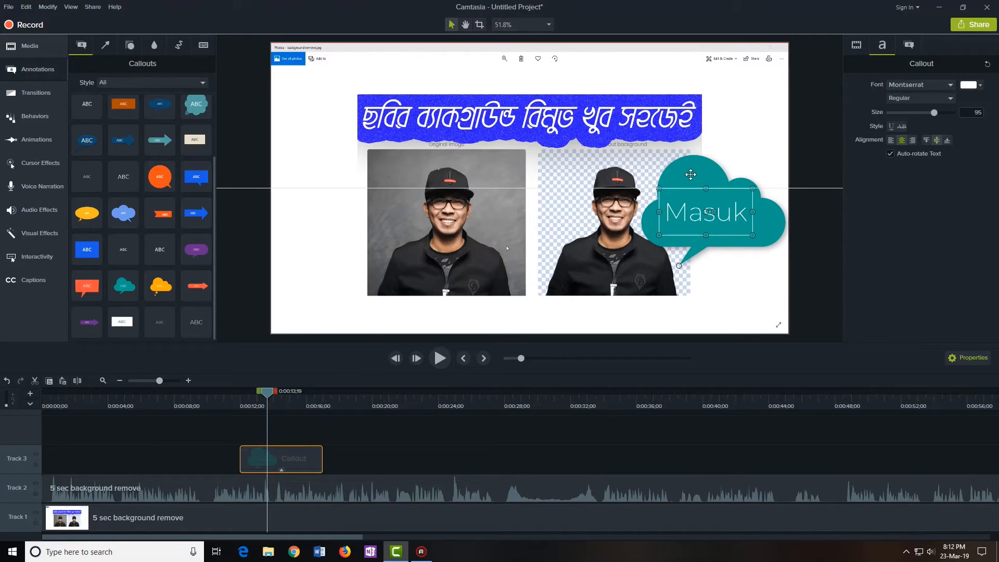
pyautogui.click(909, 45)
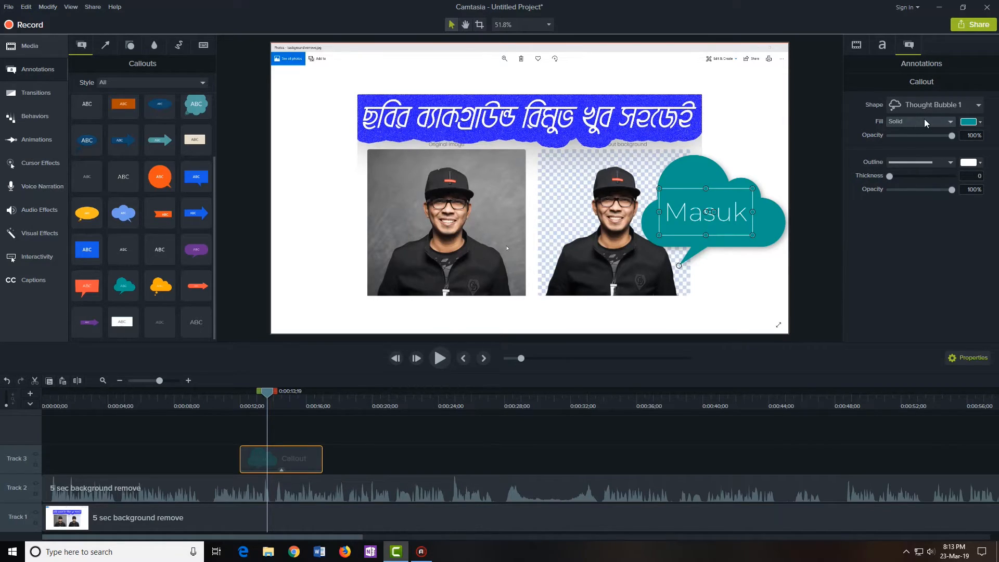
# Fill the thought-bubble callout with orange
pyautogui.click(969, 122)
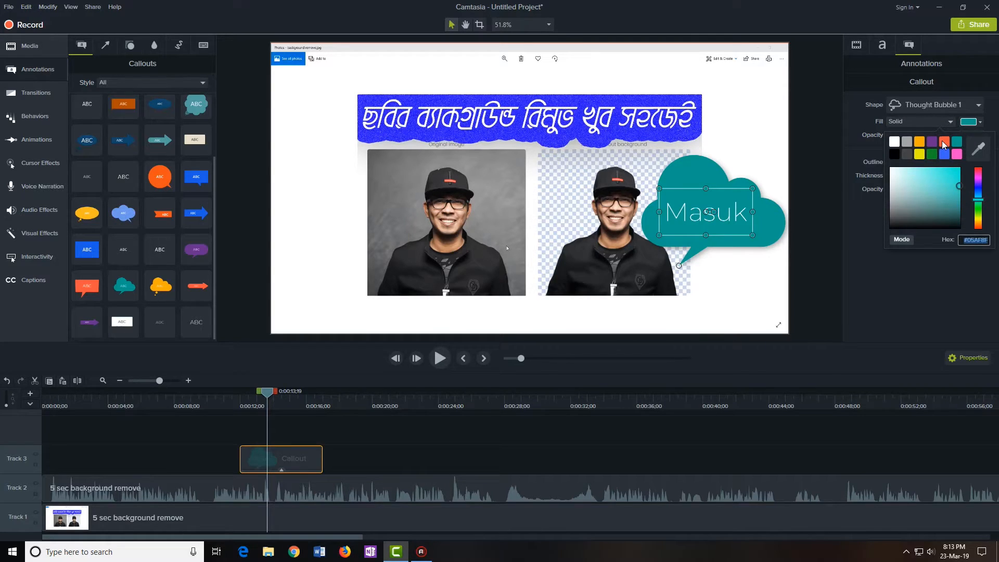
pyautogui.click(944, 143)
pyautogui.click(744, 284)
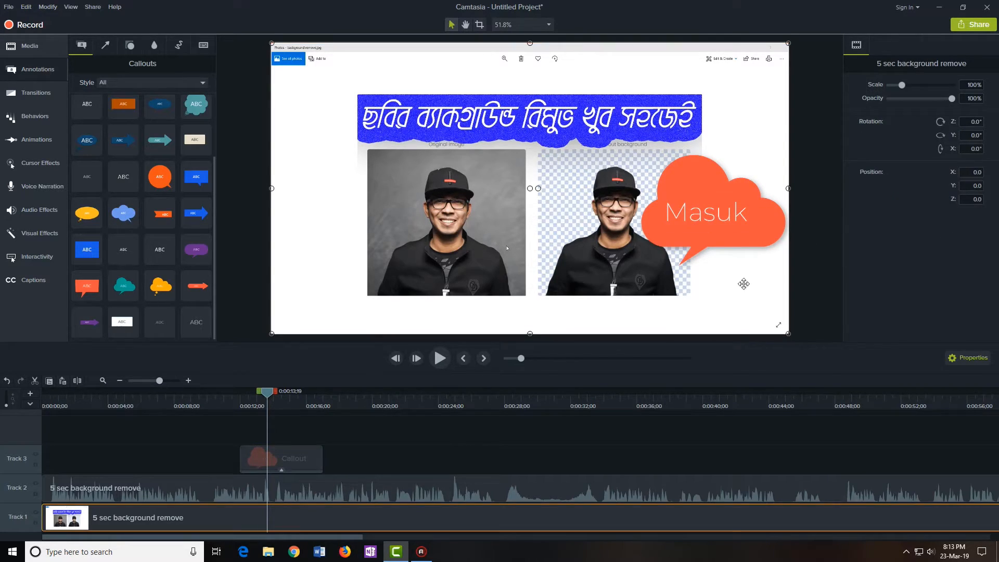
pyautogui.click(704, 217)
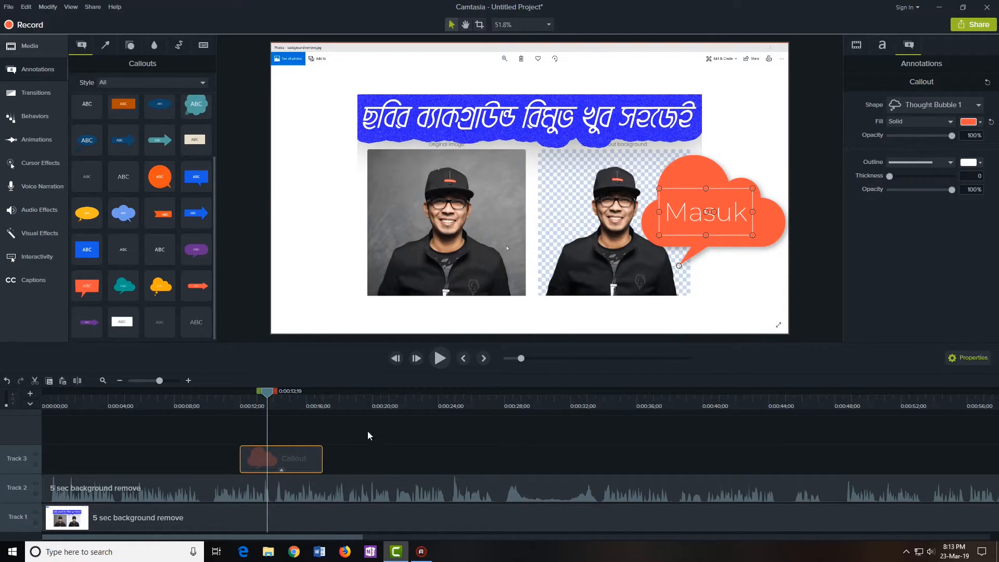
# Give the callout a solid white outline of thickness 12 at 100% opacity
pyautogui.click(946, 164)
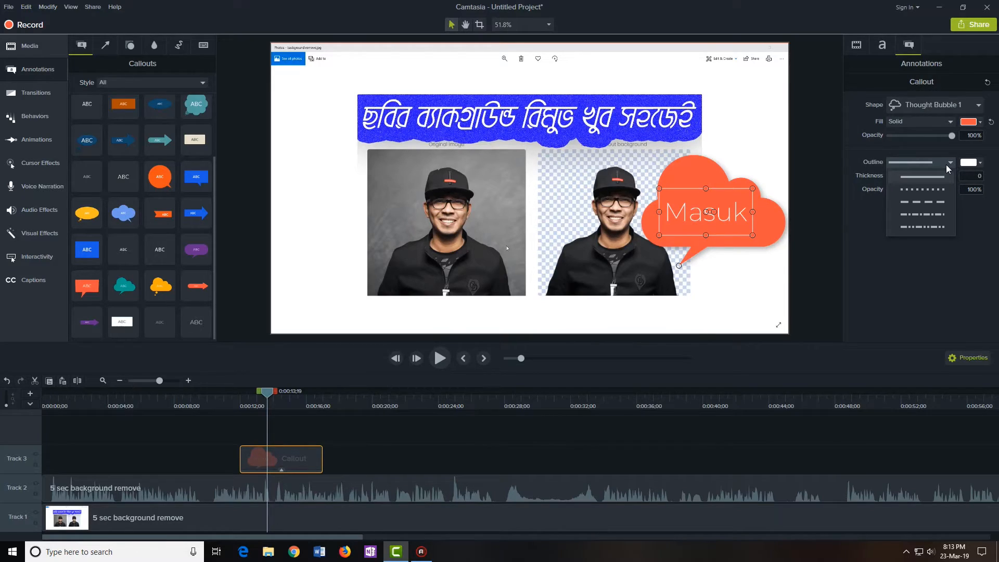
pyautogui.click(929, 189)
pyautogui.moveTo(891, 177); pyautogui.dragTo(898, 176)
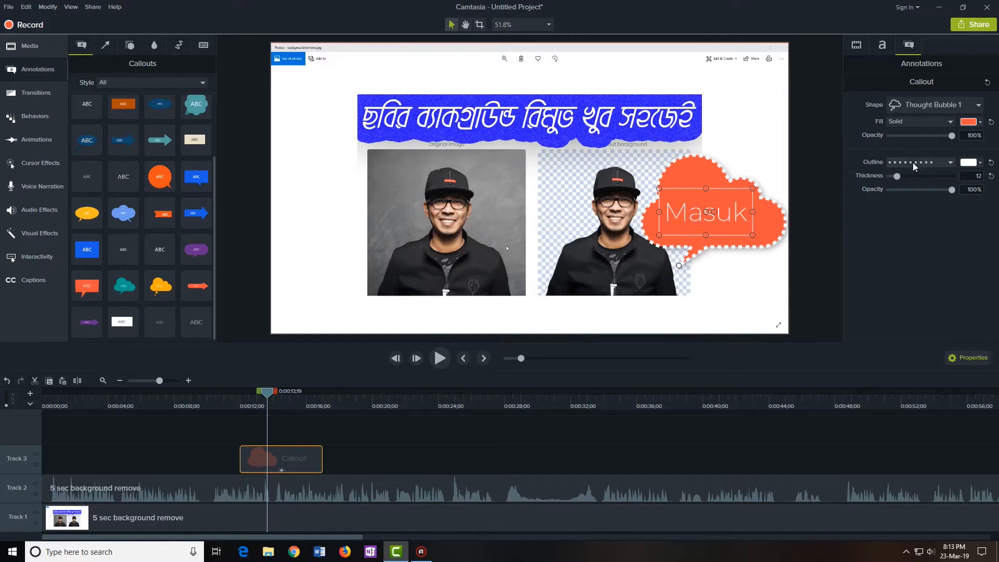
pyautogui.click(929, 160)
pyautogui.click(919, 177)
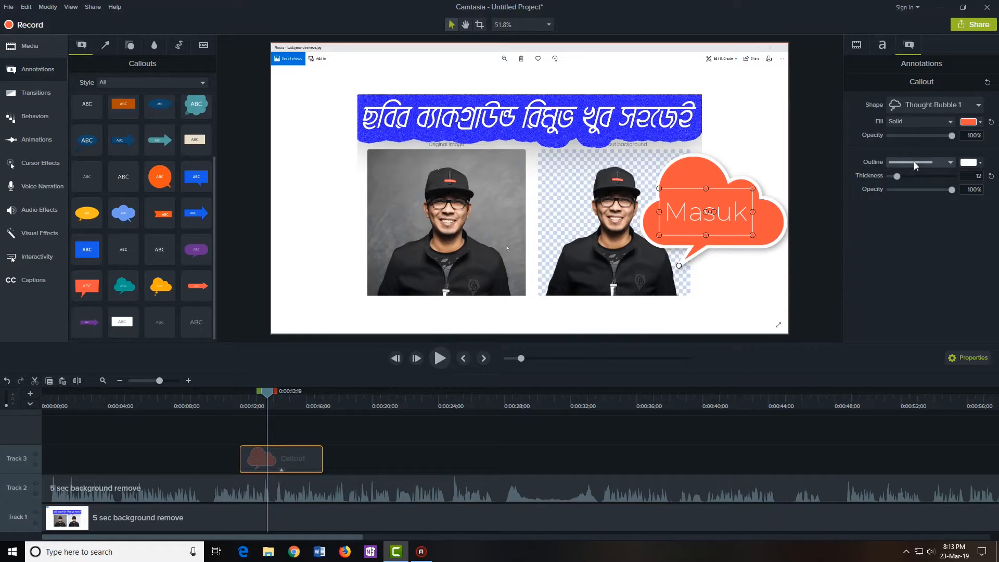
pyautogui.moveTo(952, 190); pyautogui.dragTo(895, 195)
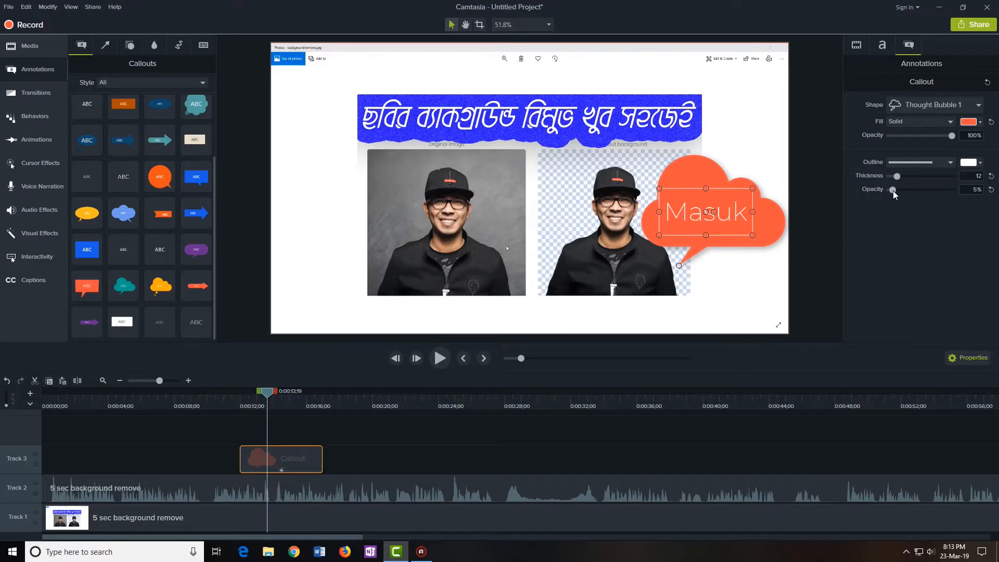
pyautogui.moveTo(890, 189); pyautogui.dragTo(953, 190)
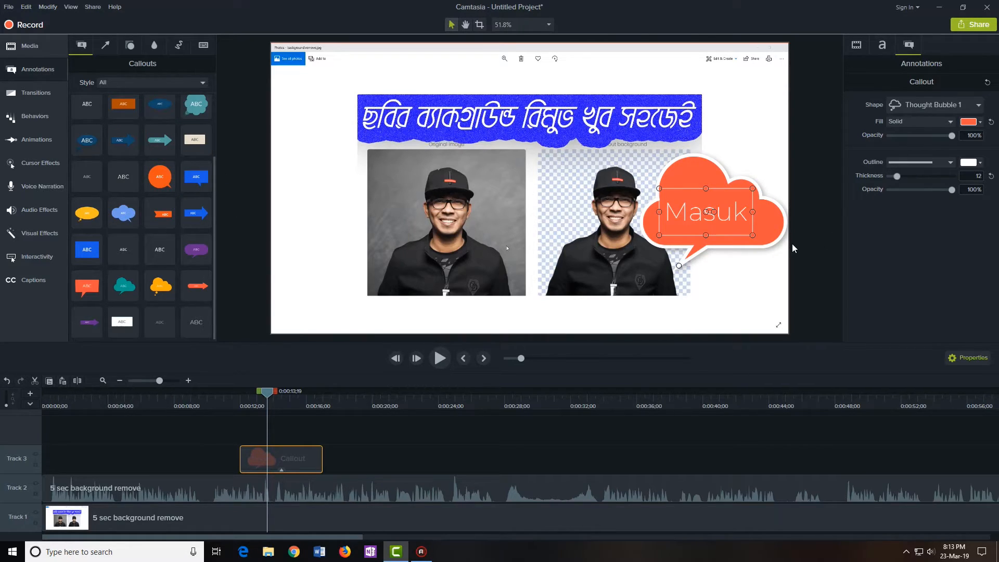
# Move the Masuk callout slightly higher beside the photo, keeping it fully opaque
pyautogui.click(852, 48)
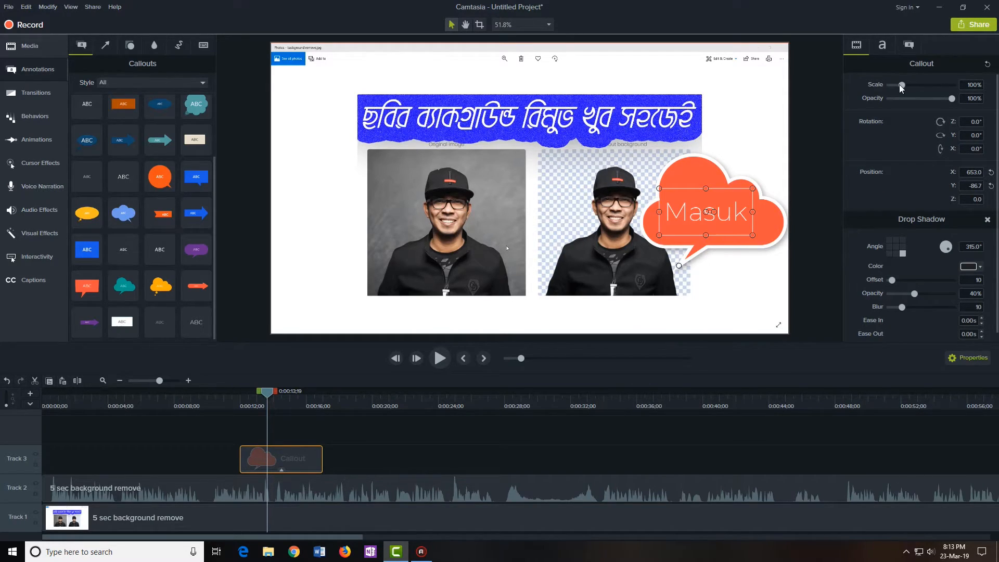
pyautogui.scroll(6, 903, 86)
pyautogui.scroll(-6, 901, 85)
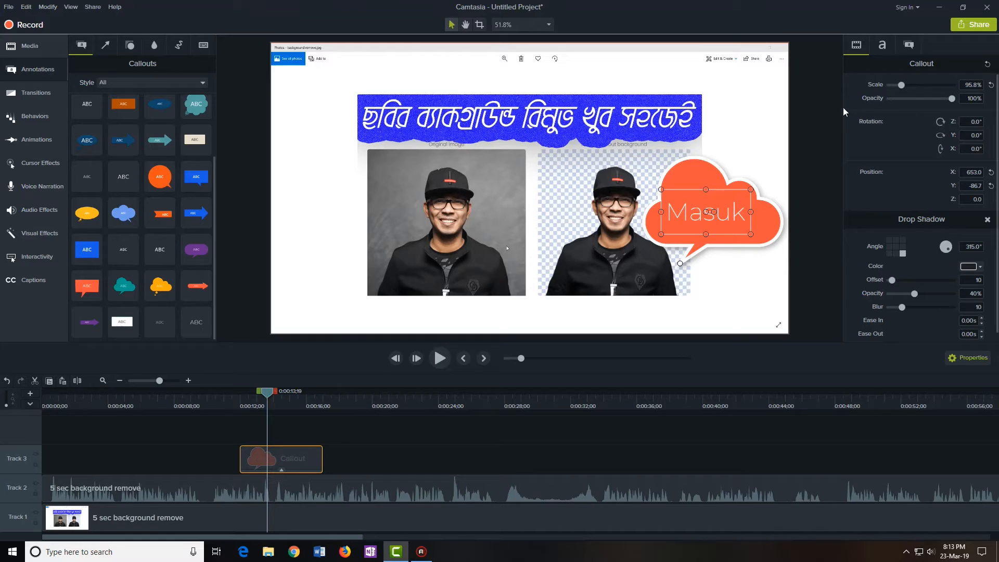
pyautogui.moveTo(950, 99)
pyautogui.mouseDown()
pyautogui.moveTo(930, 102)
pyautogui.moveTo(956, 102)
pyautogui.mouseUp()
pyautogui.doubleClick(756, 227)
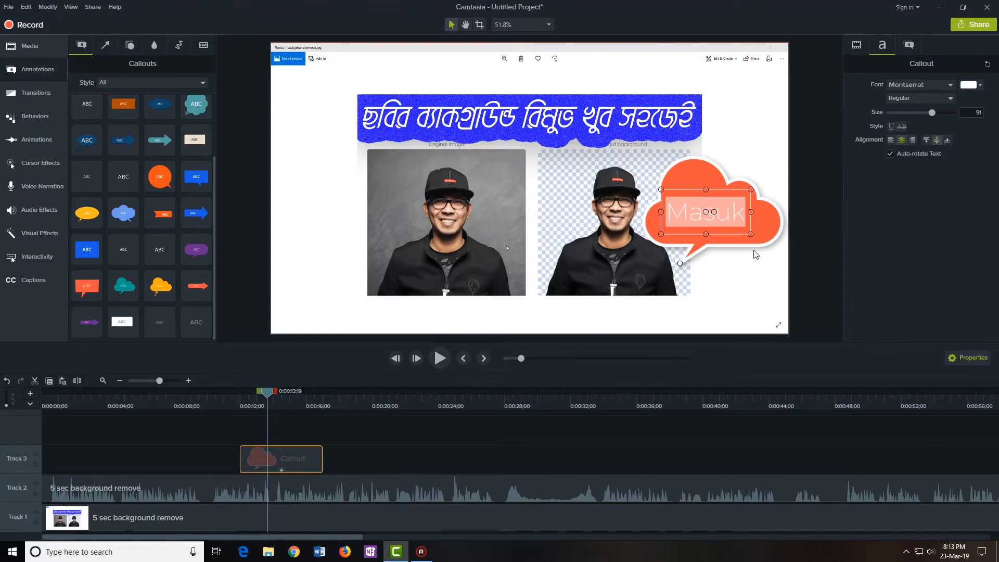
pyautogui.click(760, 247)
pyautogui.moveTo(771, 229); pyautogui.dragTo(767, 207)
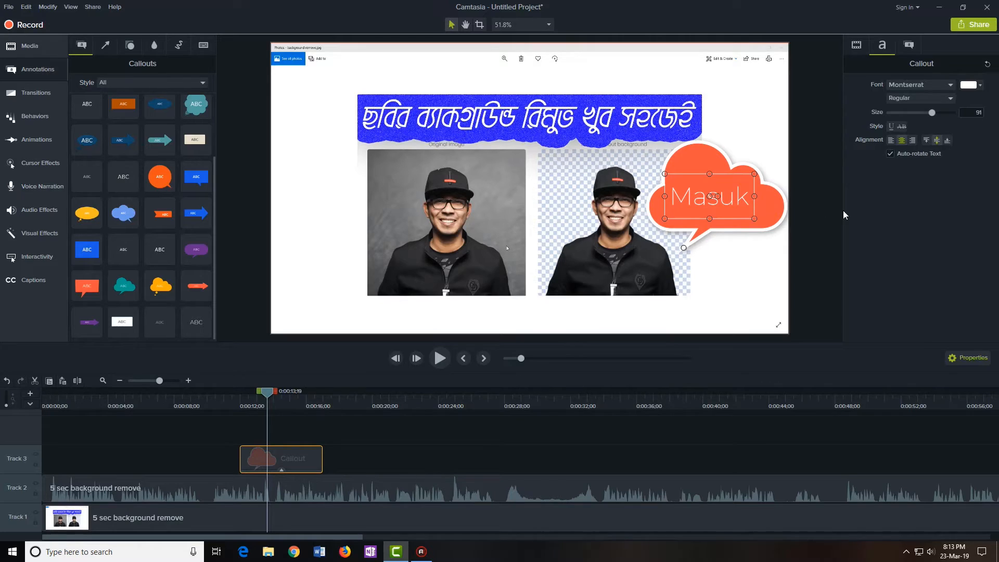
# Shift the callout left and give it a drop shadow: offset 39, 63% opacity, blur 16
pyautogui.click(856, 45)
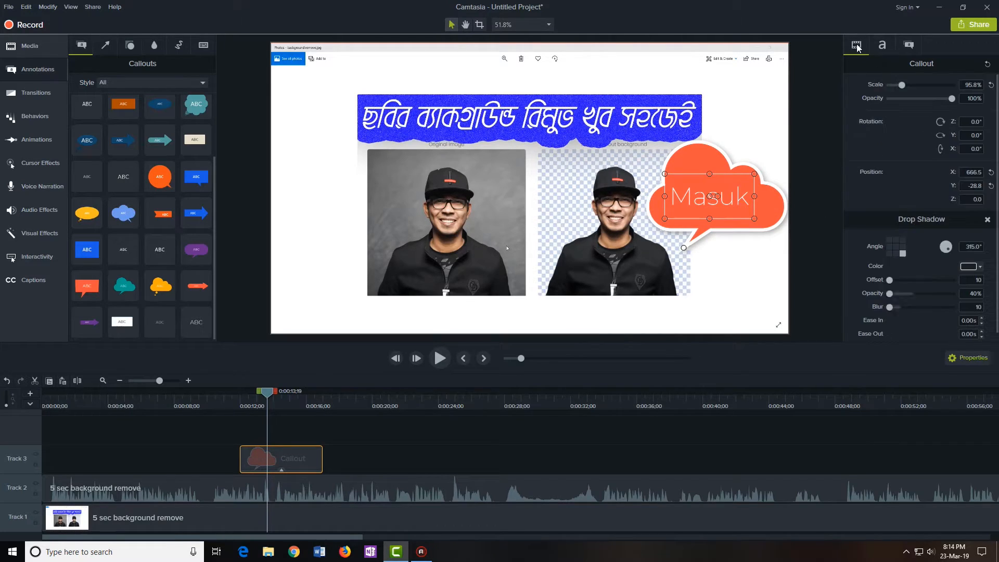
pyautogui.scroll(-1, 913, 197)
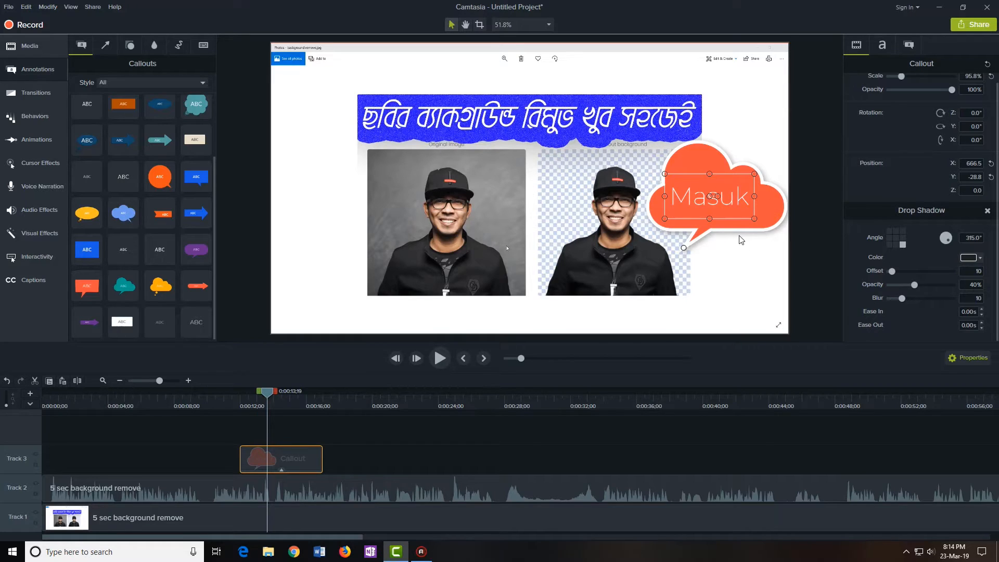
pyautogui.moveTo(768, 209); pyautogui.dragTo(761, 214)
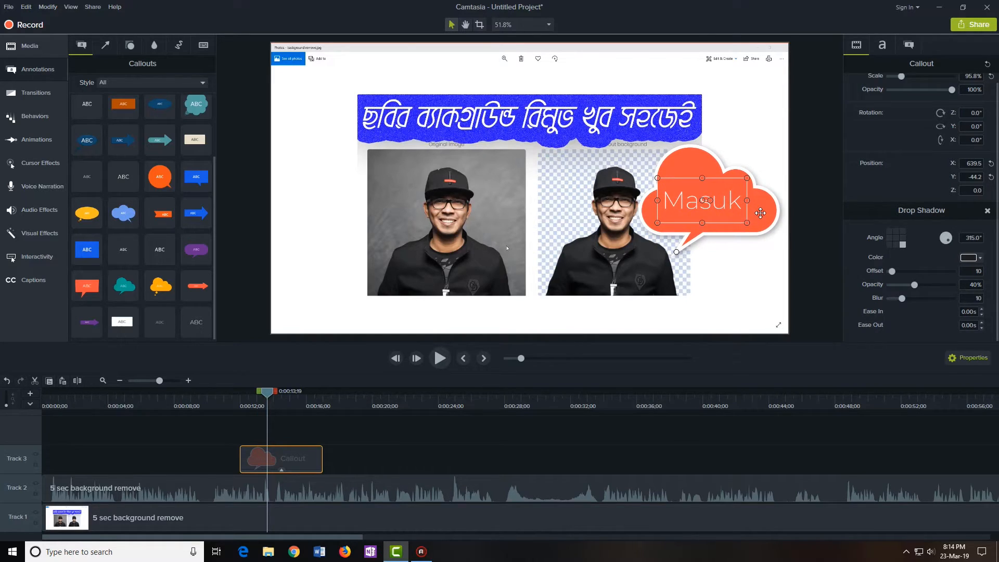
pyautogui.moveTo(891, 271); pyautogui.dragTo(910, 299)
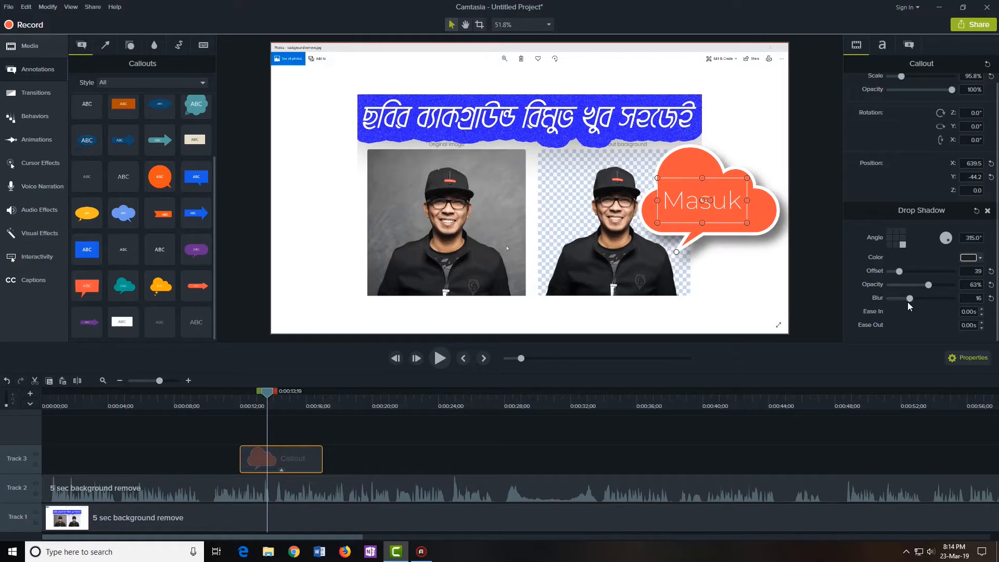
pyautogui.click(248, 436)
pyautogui.moveTo(271, 399); pyautogui.dragTo(447, 394)
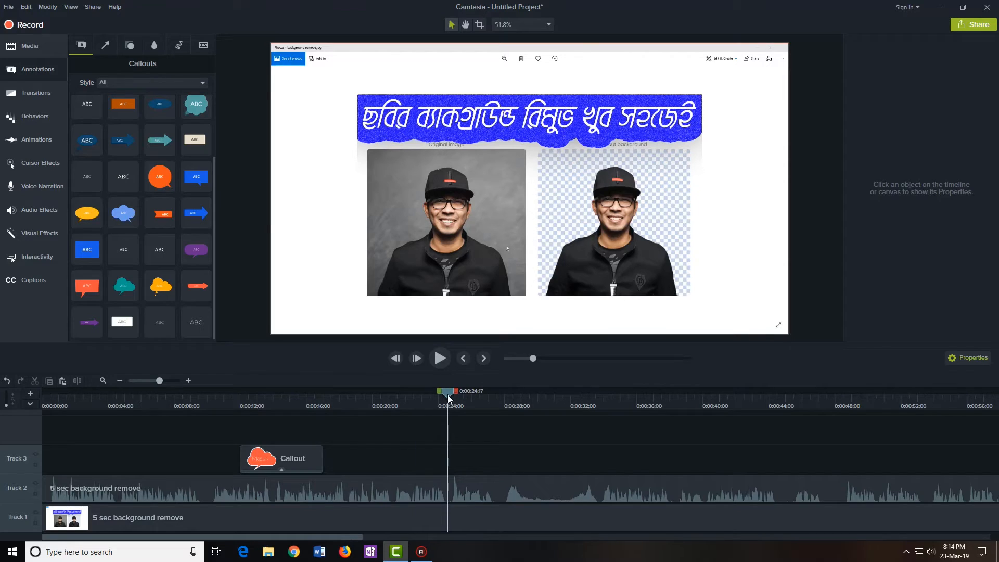
# Lengthen the Masuk callout clip on Track 3 and return the playhead to 0:00:14;06
pyautogui.click(285, 456)
pyautogui.click(286, 403)
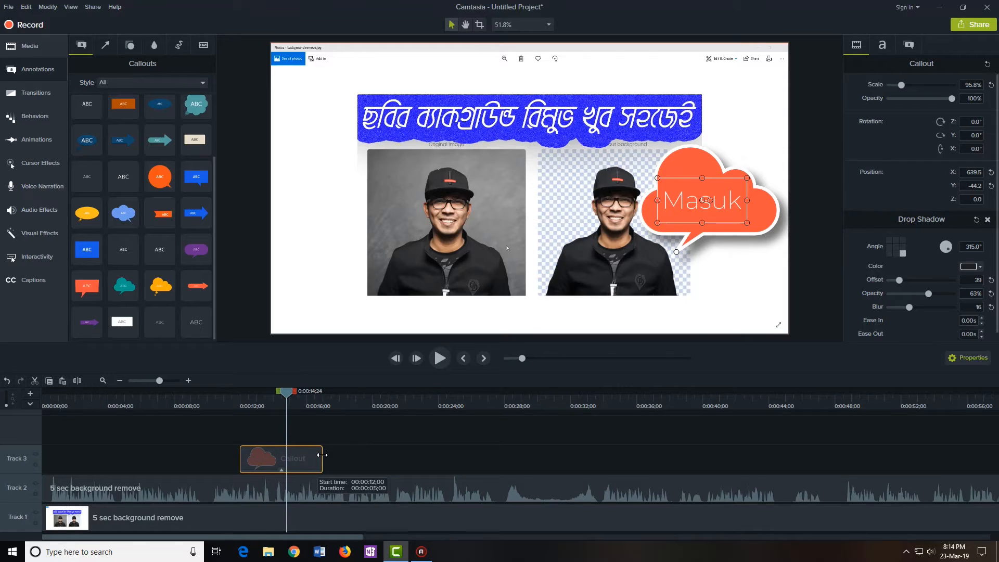
pyautogui.moveTo(324, 455); pyautogui.dragTo(451, 458)
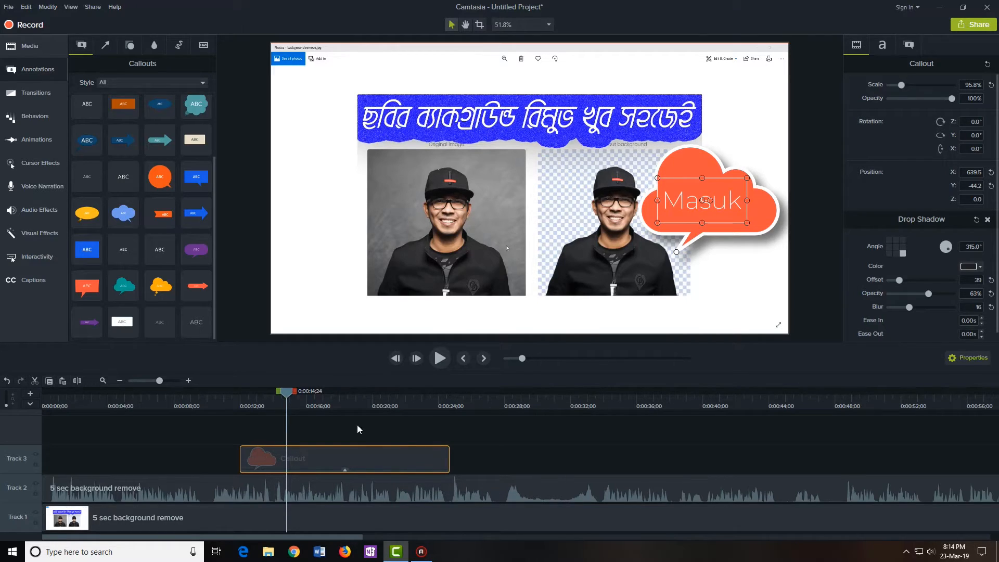
pyautogui.moveTo(294, 393); pyautogui.dragTo(393, 398)
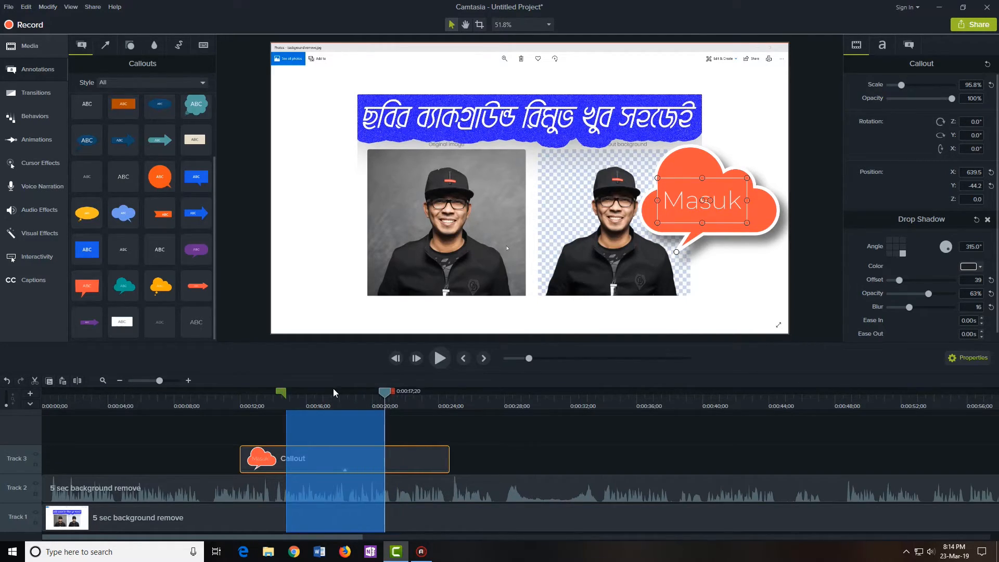
pyautogui.click(334, 393)
pyautogui.moveTo(332, 392); pyautogui.dragTo(276, 394)
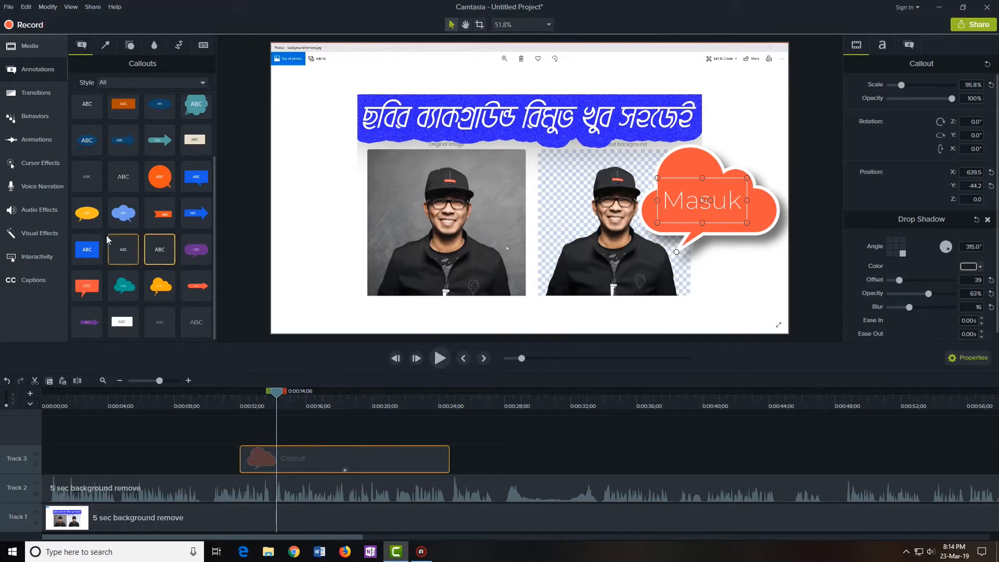
# Add a second thought-bubble callout on Track 4, match its length, and move it lower-left
pyautogui.moveTo(94, 216); pyautogui.dragTo(244, 432)
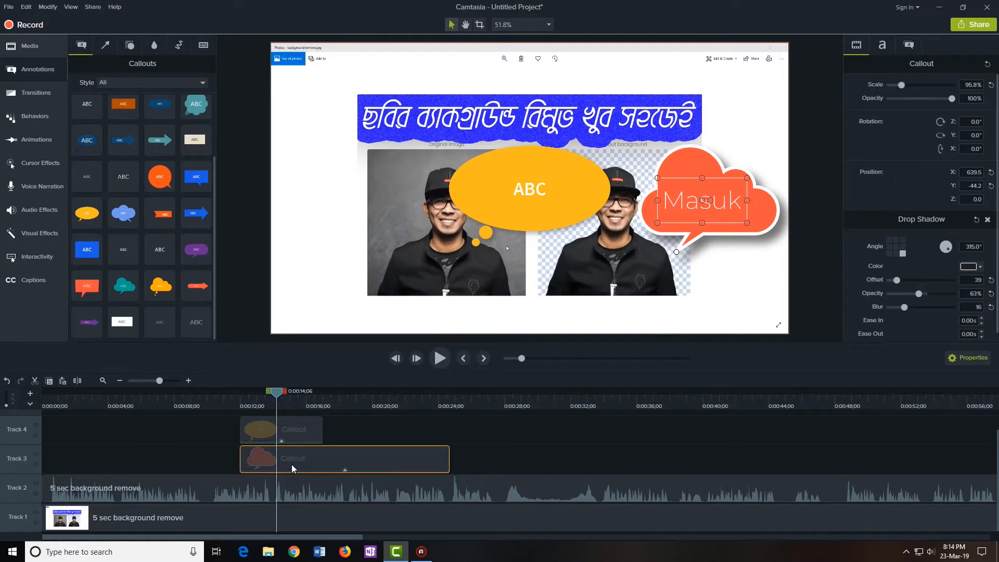
pyautogui.click(285, 441)
pyautogui.moveTo(322, 432); pyautogui.dragTo(450, 432)
pyautogui.click(470, 434)
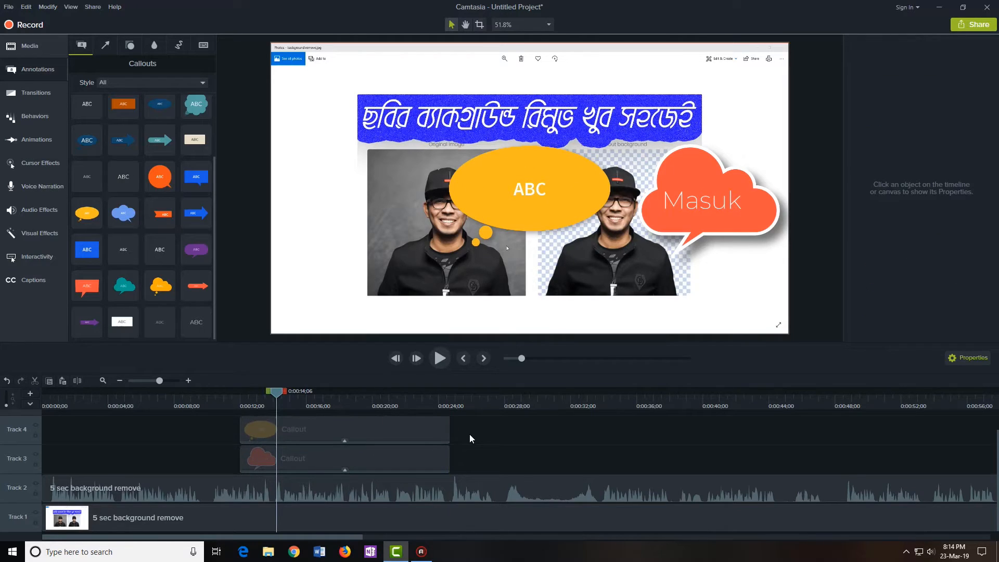
pyautogui.moveTo(466, 192); pyautogui.dragTo(297, 258)
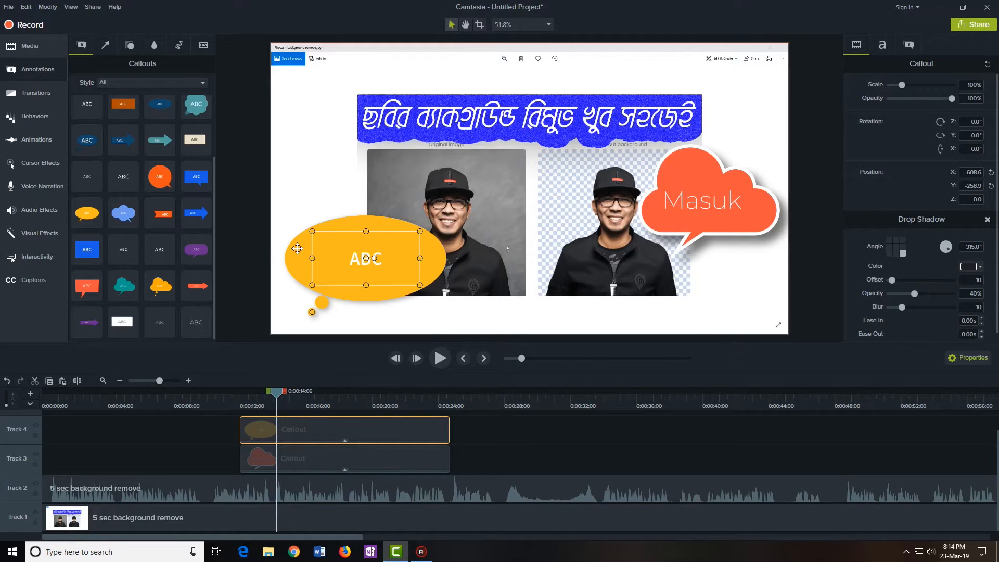
# Set the ABC callout's fill colour to teal
pyautogui.click(883, 45)
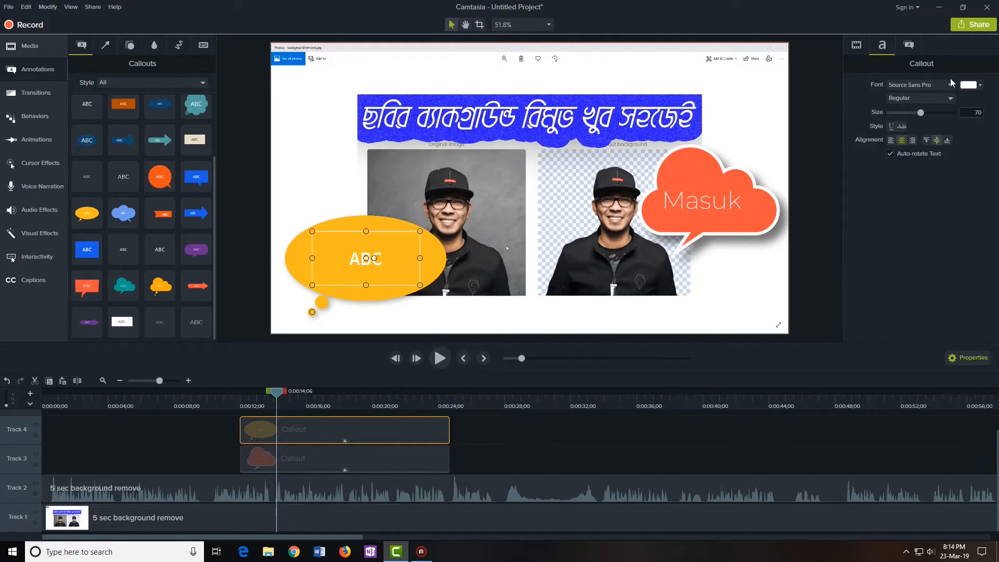
pyautogui.click(916, 50)
pyautogui.click(971, 122)
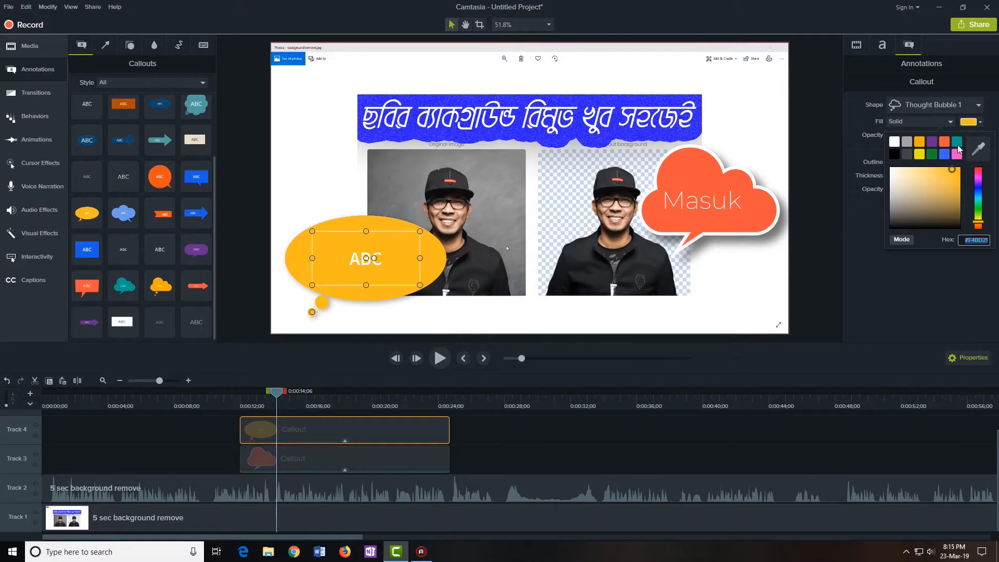
pyautogui.click(957, 145)
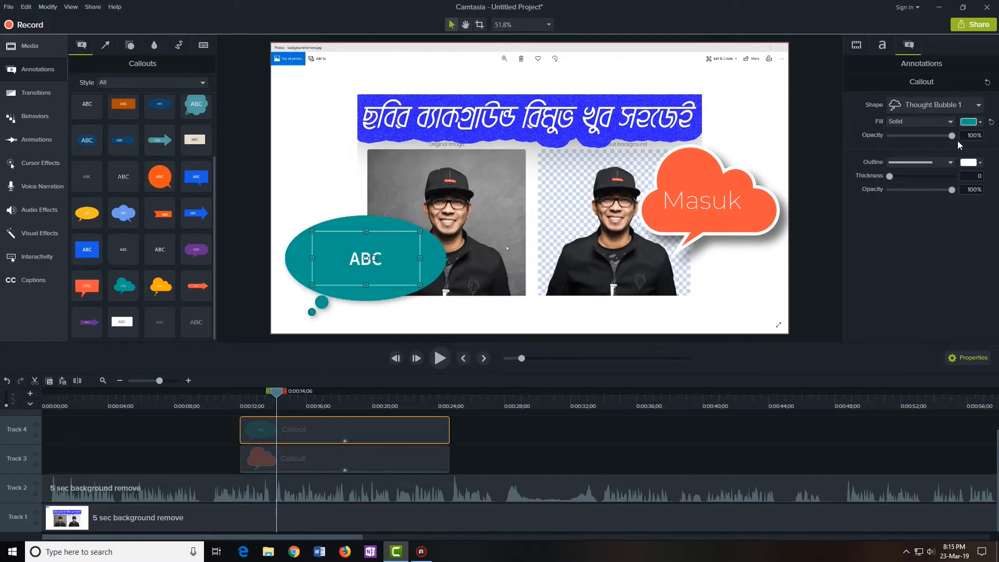
pyautogui.click(500, 303)
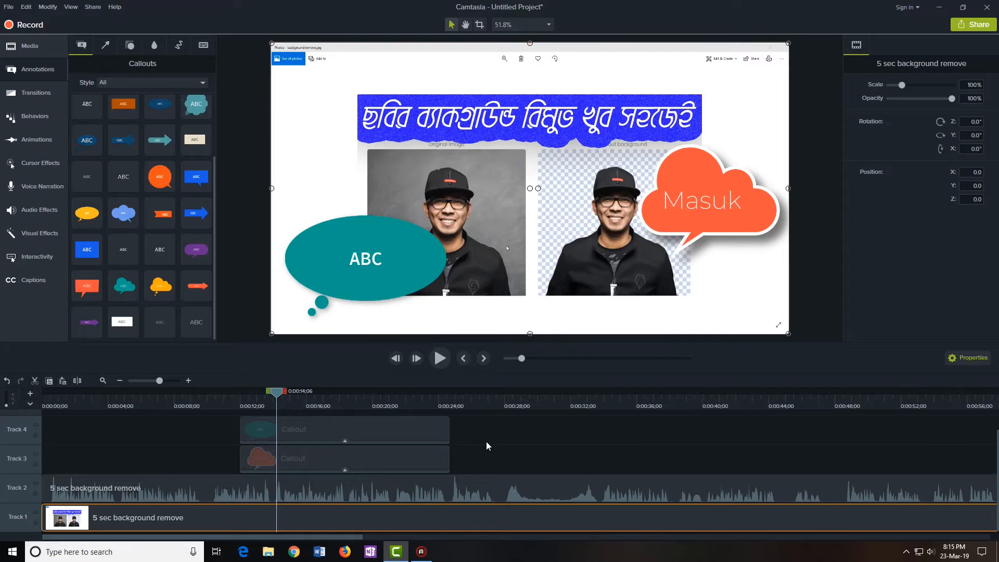
pyautogui.click(107, 46)
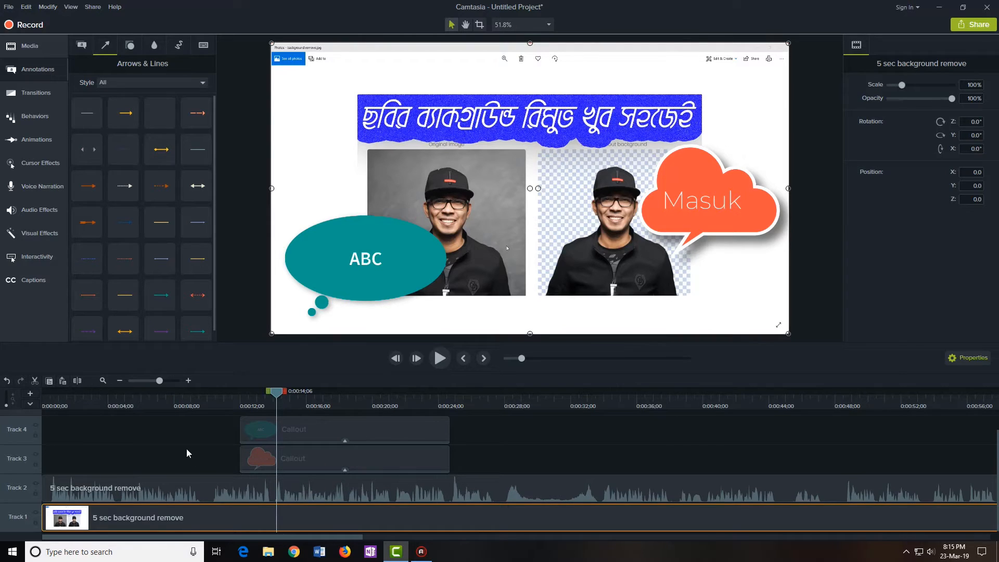
# Place an orange dashed arrow on the address bar, its Track 3 clip moved near 0:44 and shortened
pyautogui.moveTo(274, 395); pyautogui.dragTo(804, 459)
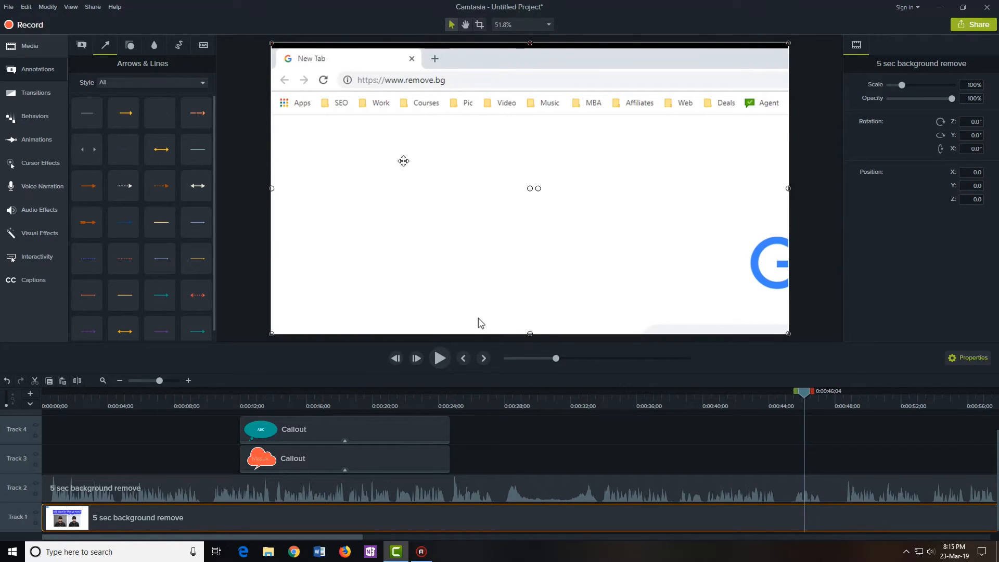
pyautogui.moveTo(197, 118); pyautogui.dragTo(405, 91)
pyautogui.click(401, 188)
pyautogui.moveTo(818, 464); pyautogui.dragTo(777, 460)
pyautogui.moveTo(851, 460); pyautogui.dragTo(800, 465)
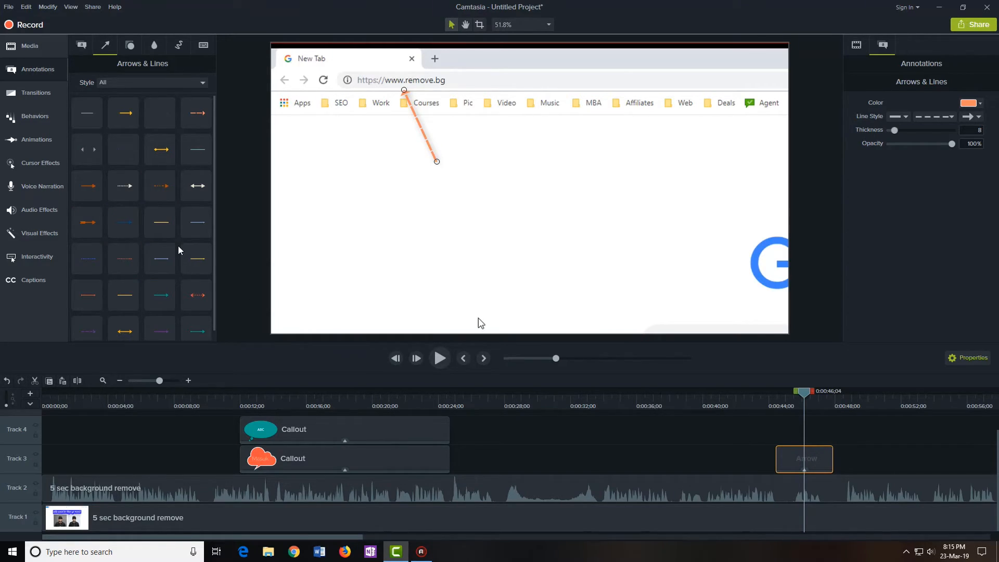
pyautogui.click(130, 45)
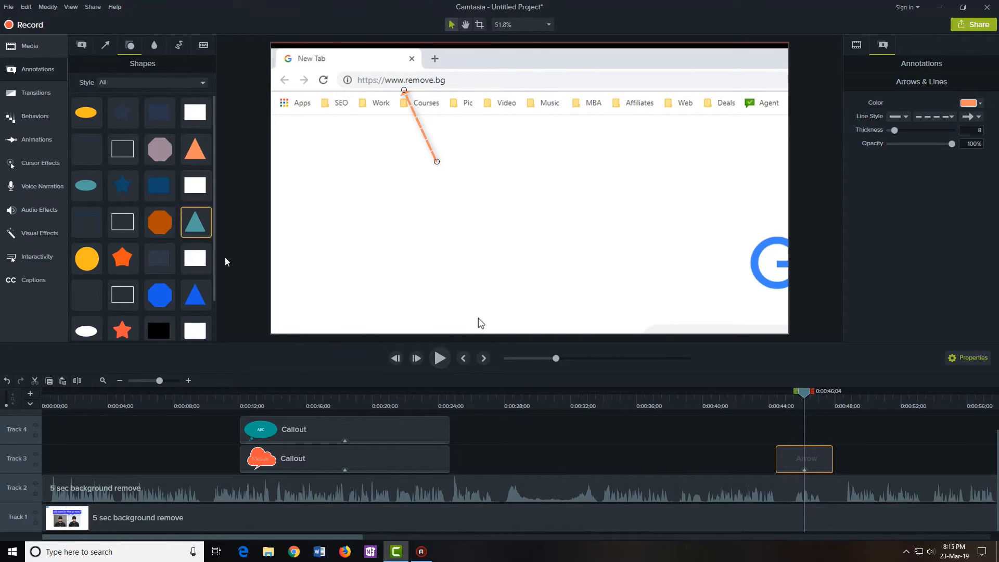
# Add a Spotlight effect to Track 3 at 0:00:58;03
pyautogui.click(156, 45)
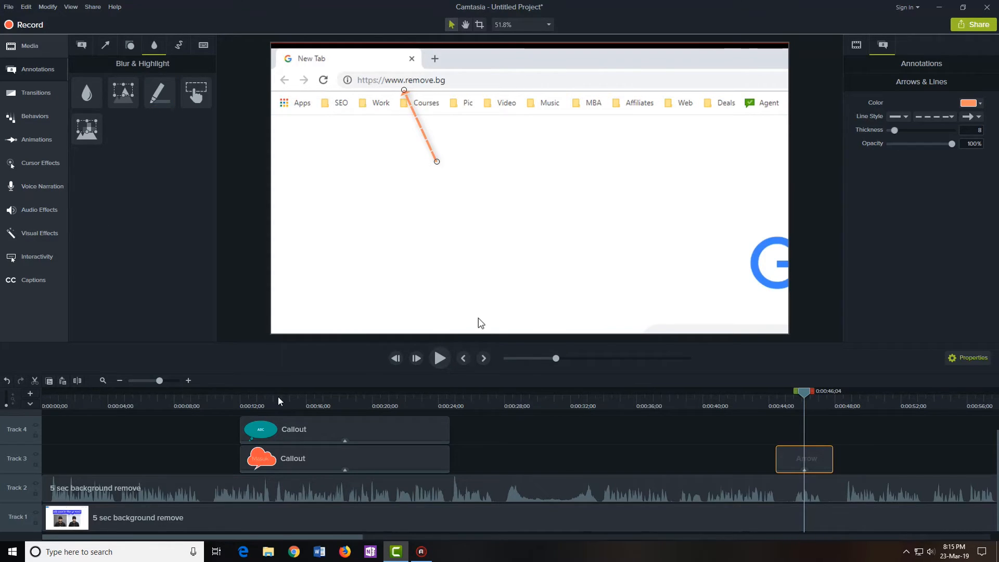
pyautogui.moveTo(373, 546); pyautogui.dragTo(531, 543)
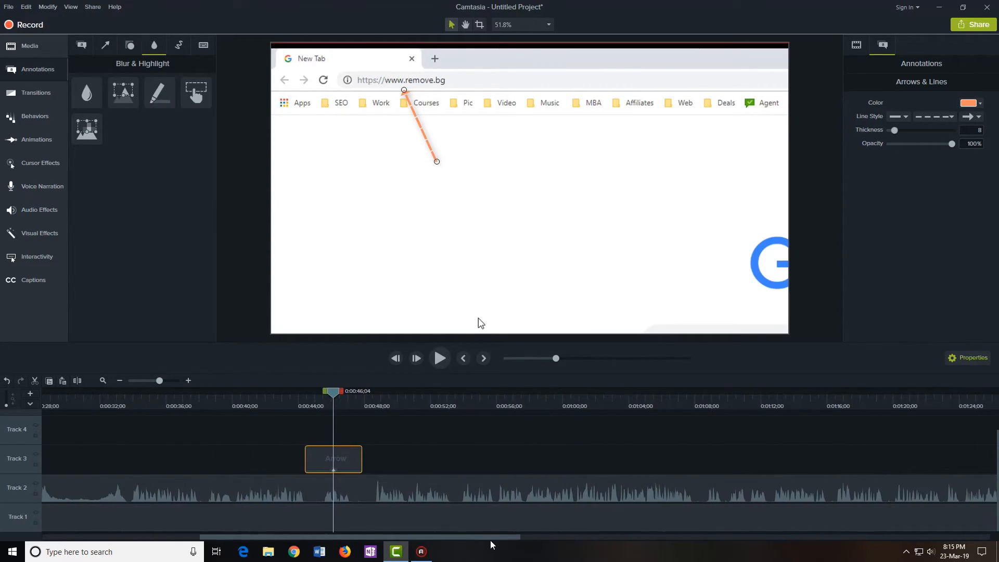
pyautogui.click(526, 410)
pyautogui.moveTo(529, 390)
pyautogui.mouseDown()
pyautogui.moveTo(496, 396)
pyautogui.moveTo(532, 406)
pyautogui.mouseUp()
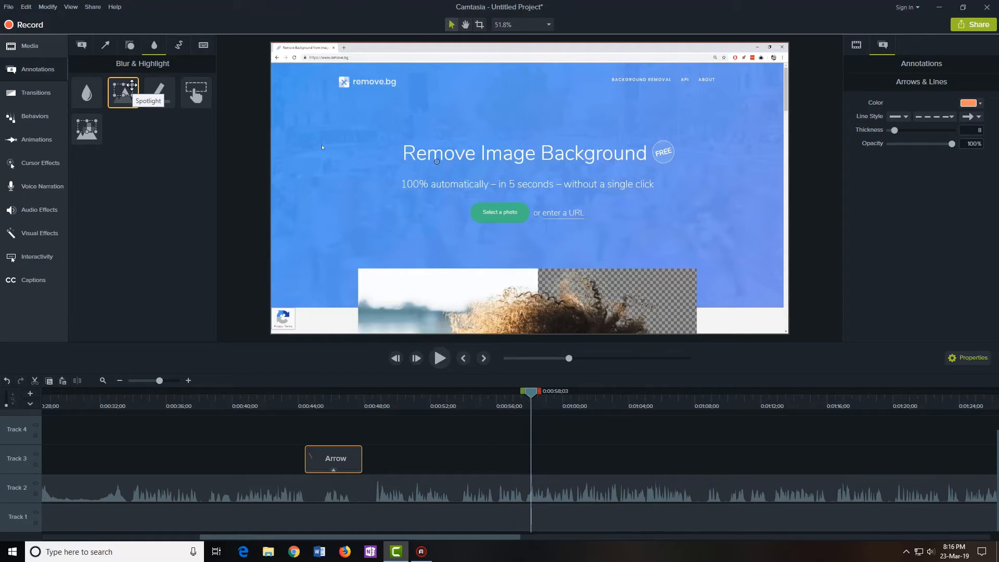
pyautogui.moveTo(124, 87); pyautogui.dragTo(503, 475)
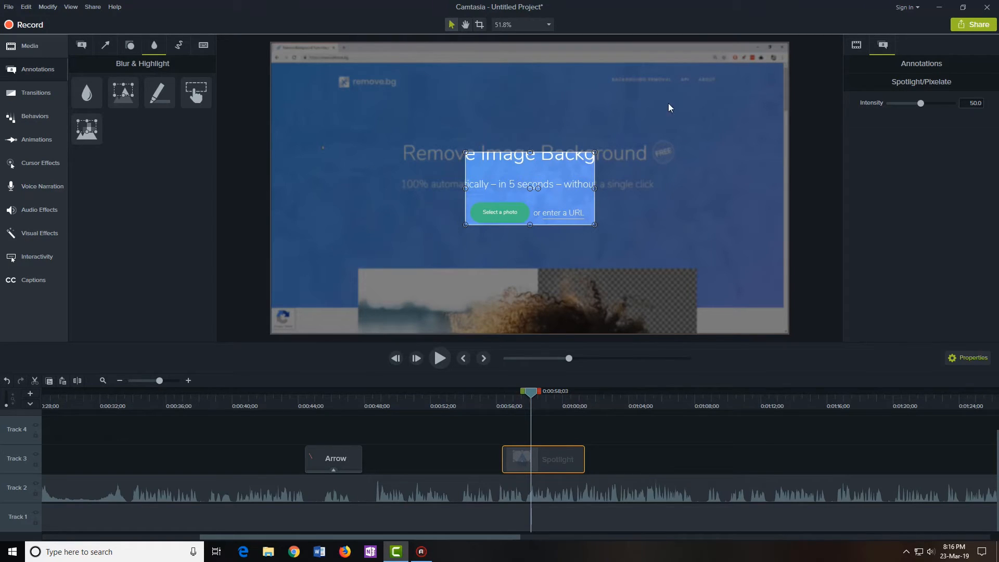
# Fit the spotlight box tightly around the 'Remove Image Background' title
pyautogui.moveTo(515, 180); pyautogui.dragTo(432, 131)
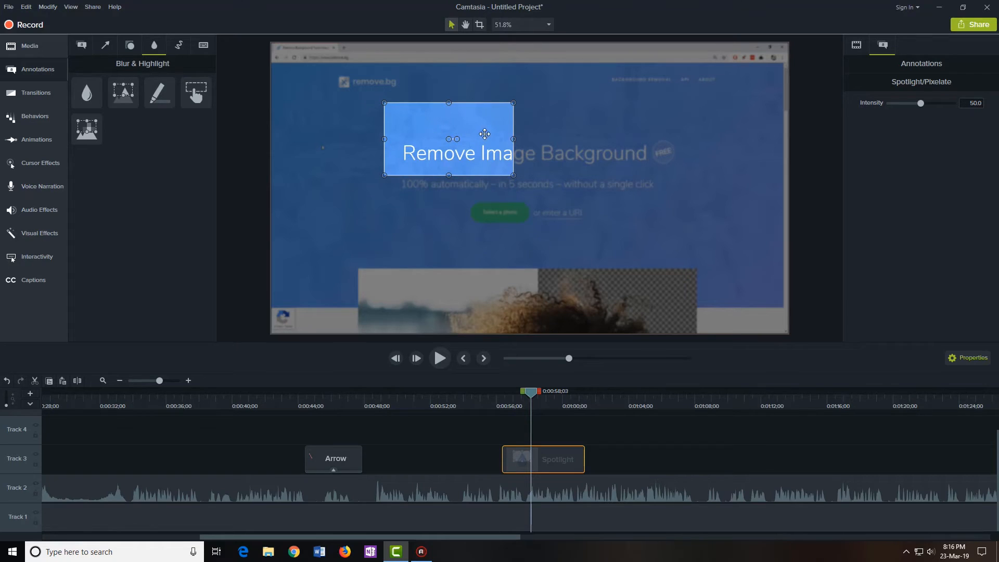
pyautogui.moveTo(514, 139); pyautogui.dragTo(694, 151)
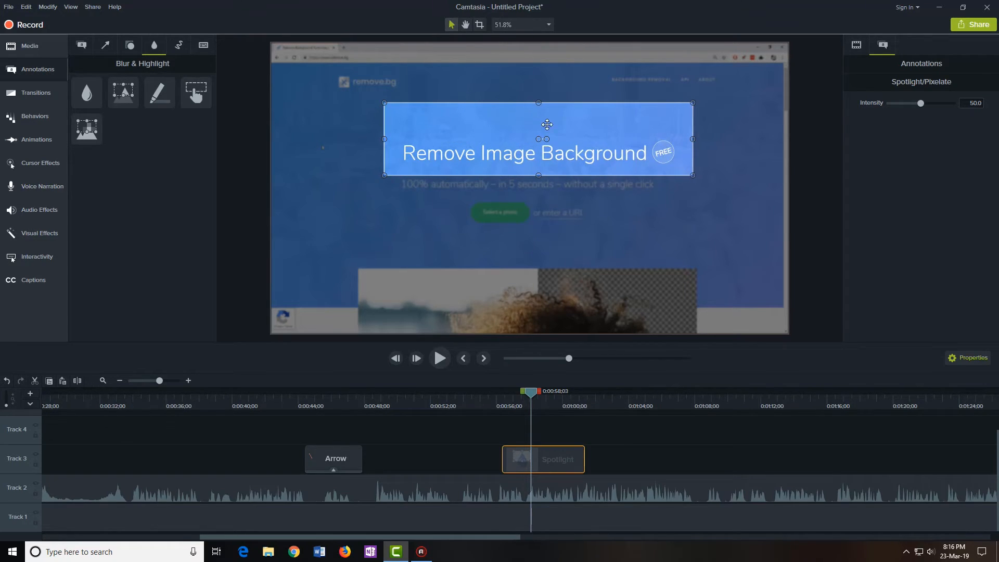
pyautogui.moveTo(536, 103); pyautogui.dragTo(529, 134)
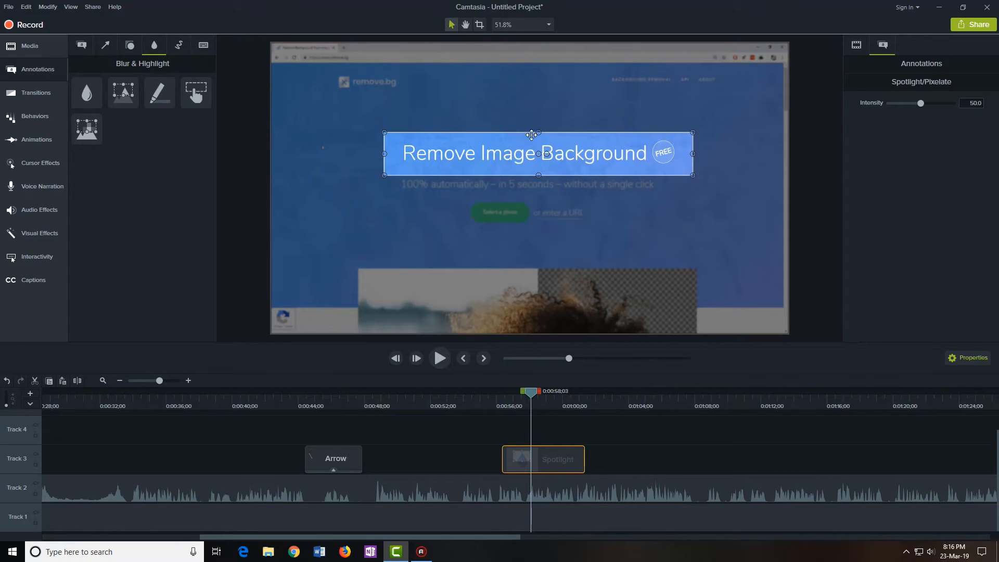
pyautogui.click(381, 233)
pyautogui.click(627, 441)
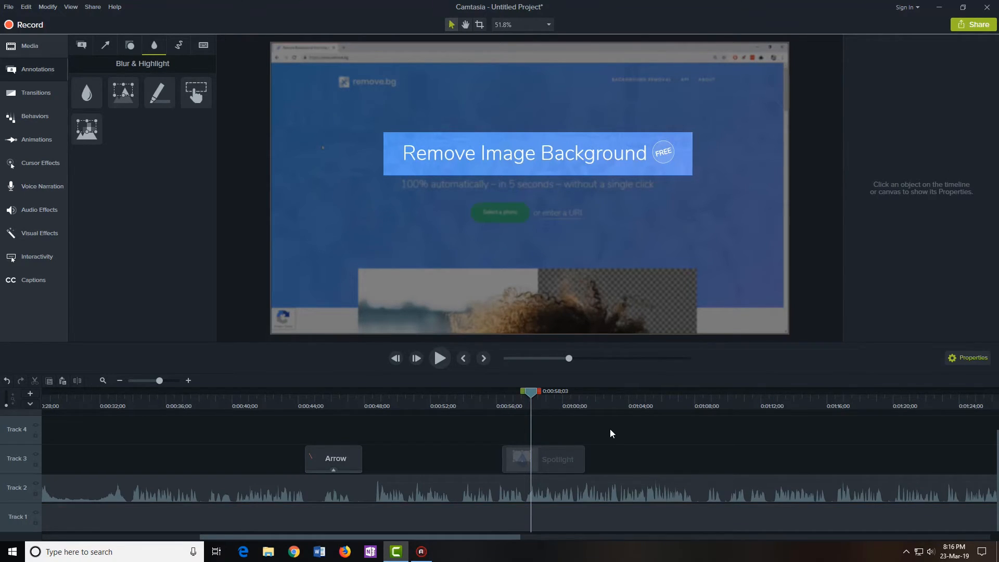
# Preview the spotlight from 0:00:56, then snap its clip end to the stopped playhead
pyautogui.click(411, 145)
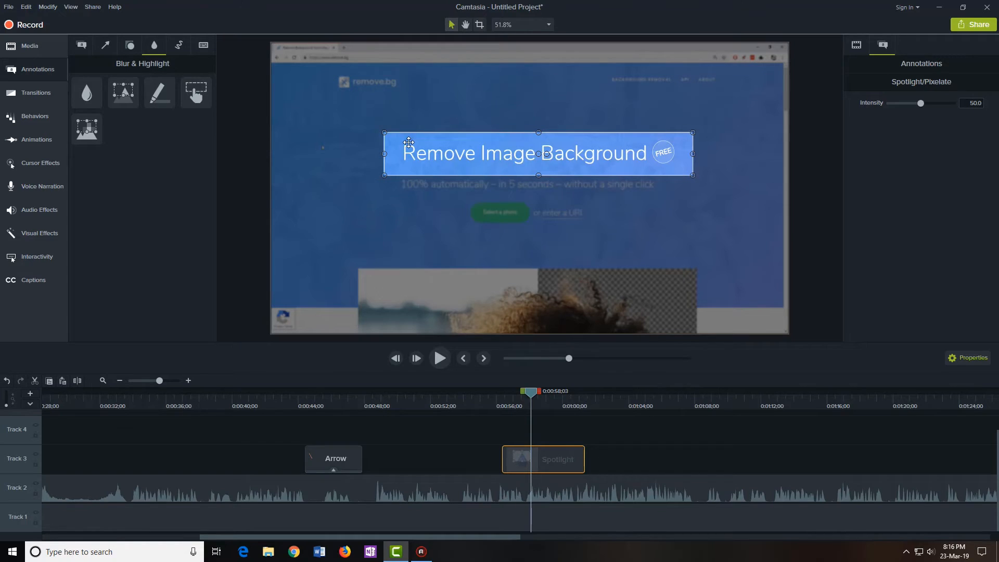
pyautogui.moveTo(491, 404); pyautogui.dragTo(490, 404)
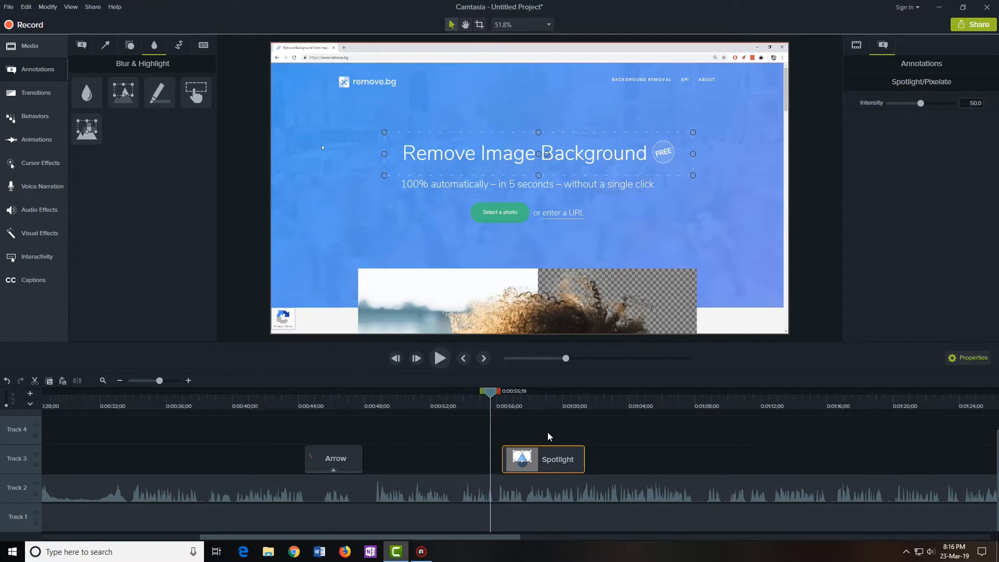
pyautogui.moveTo(491, 394); pyautogui.dragTo(526, 406)
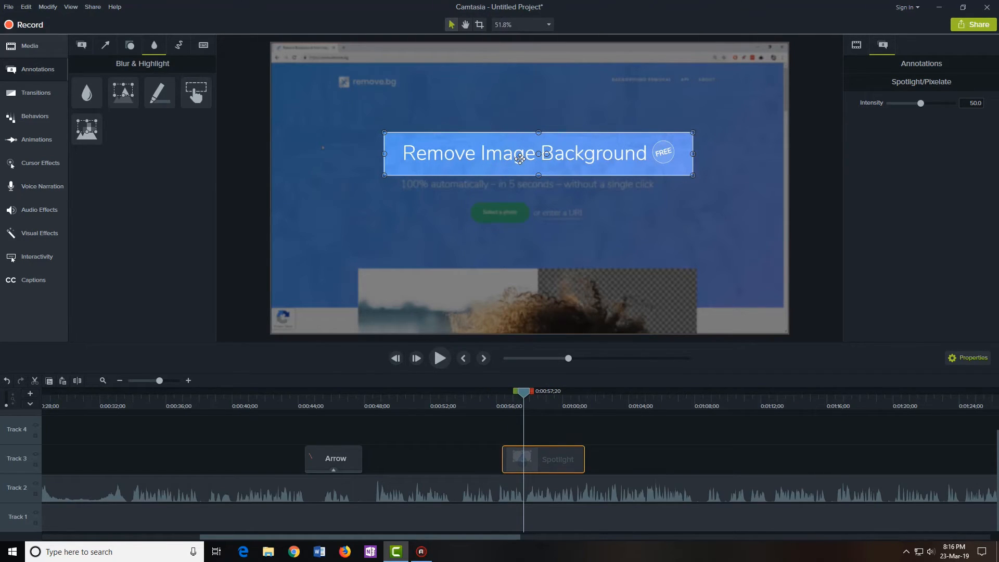
pyautogui.click(489, 406)
pyautogui.press('space')
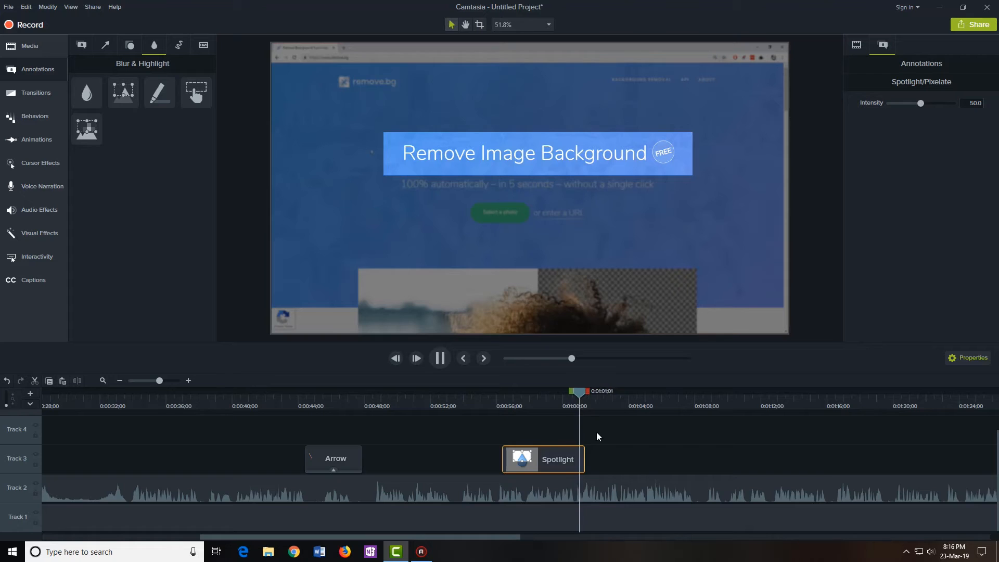
pyautogui.click(440, 358)
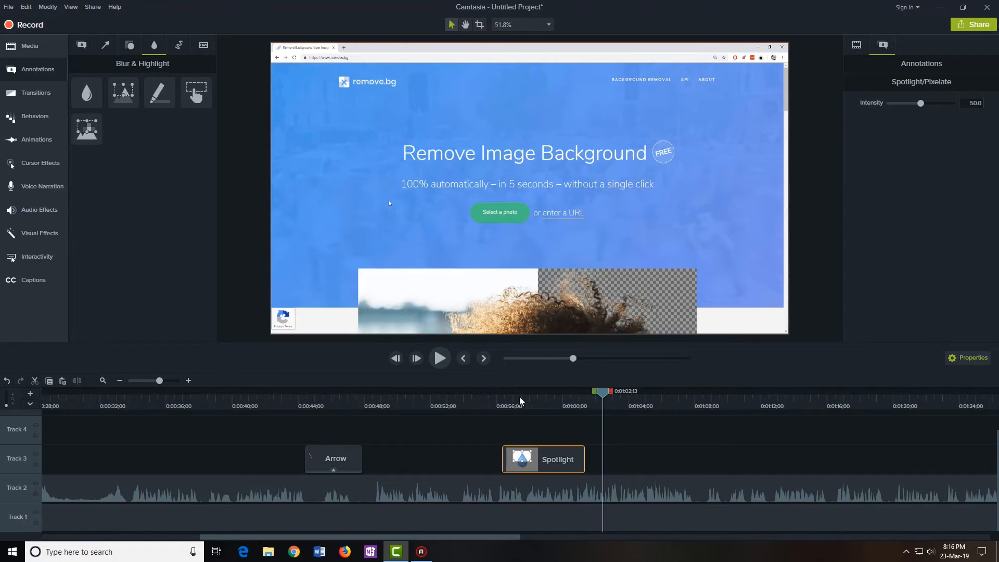
pyautogui.moveTo(584, 448); pyautogui.dragTo(651, 460)
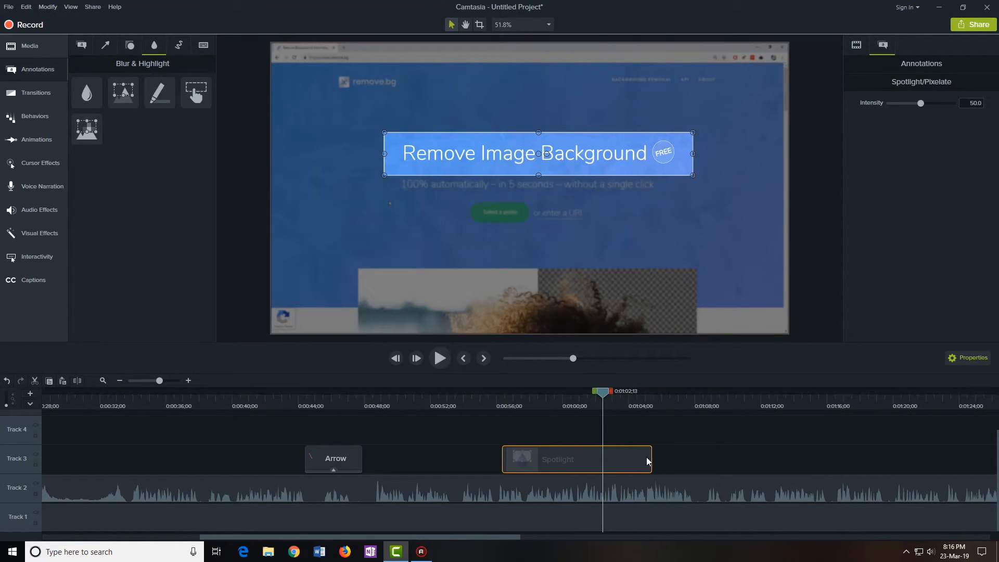
pyautogui.moveTo(651, 456); pyautogui.dragTo(586, 462)
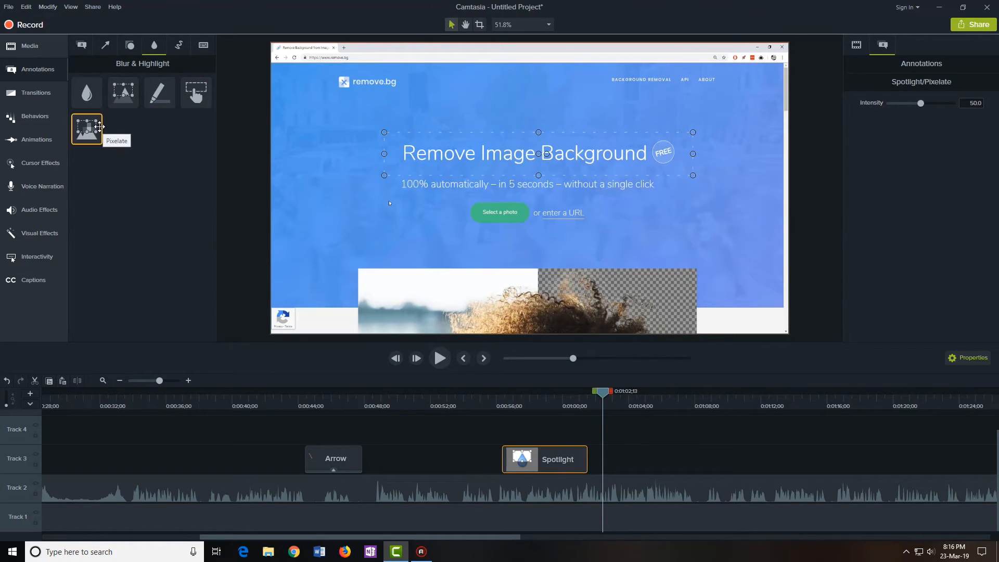
# Add a Pixelate effect right after the spotlight, stretched across the whole headline
pyautogui.moveTo(85, 127); pyautogui.dragTo(603, 468)
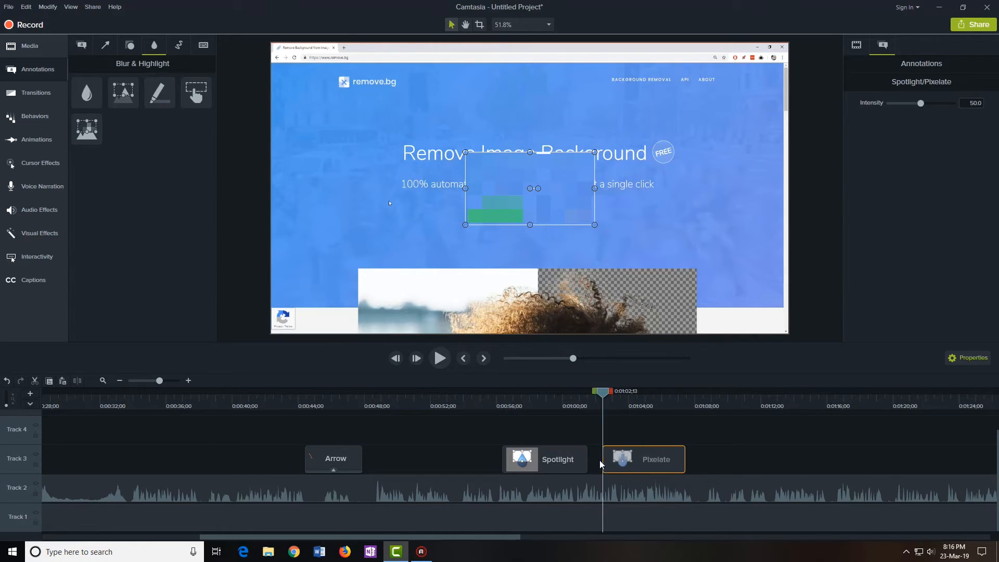
pyautogui.moveTo(606, 400); pyautogui.dragTo(640, 400)
pyautogui.moveTo(512, 208); pyautogui.dragTo(398, 155)
pyautogui.moveTo(485, 150); pyautogui.dragTo(697, 151)
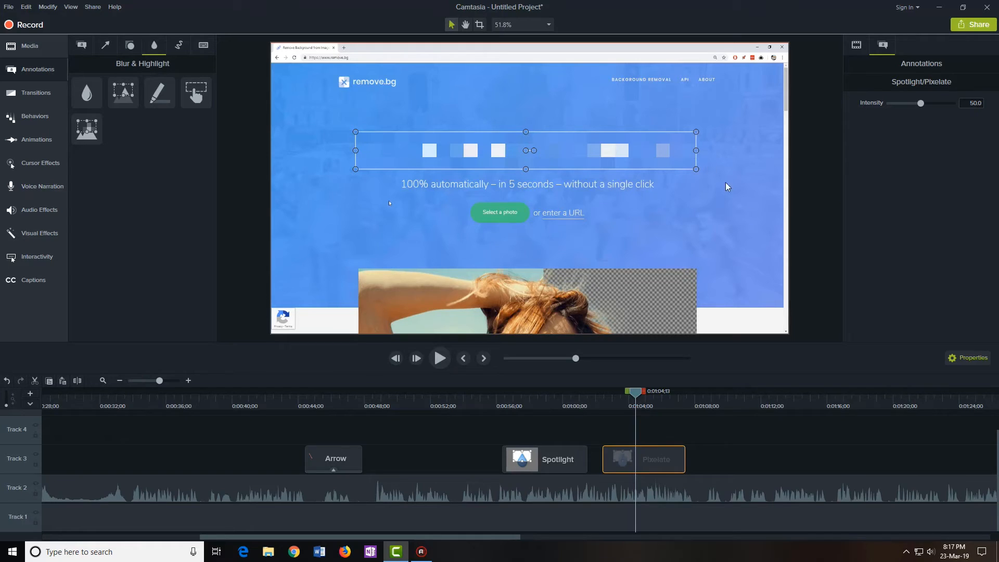
# Set the pixelate intensity to 28.3 and scrub through to preview it
pyautogui.moveTo(654, 465)
pyautogui.moveTo(921, 104)
pyautogui.mouseDown()
pyautogui.moveTo(942, 106)
pyautogui.moveTo(908, 113)
pyautogui.mouseUp()
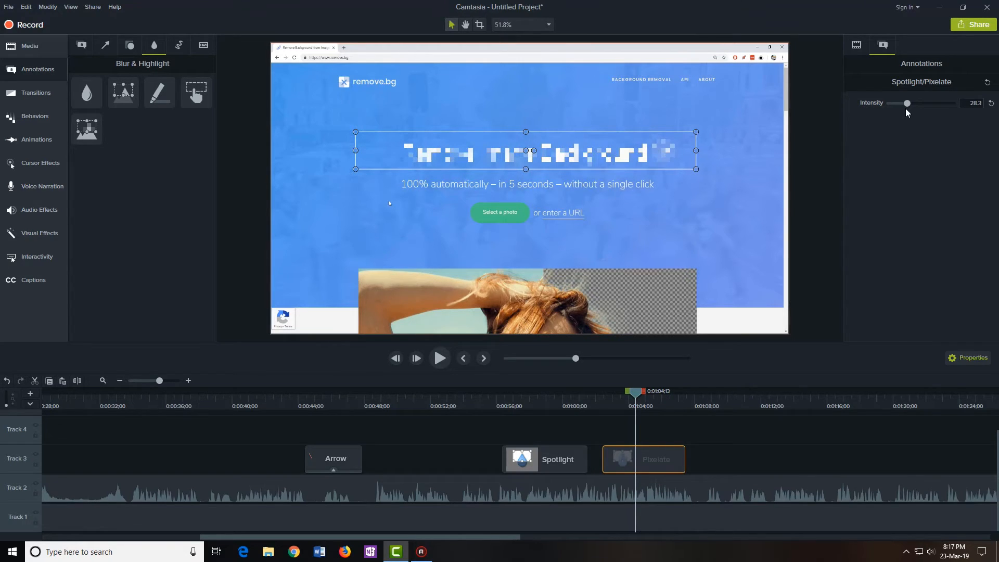
pyautogui.click(595, 400)
pyautogui.moveTo(597, 396); pyautogui.dragTo(654, 404)
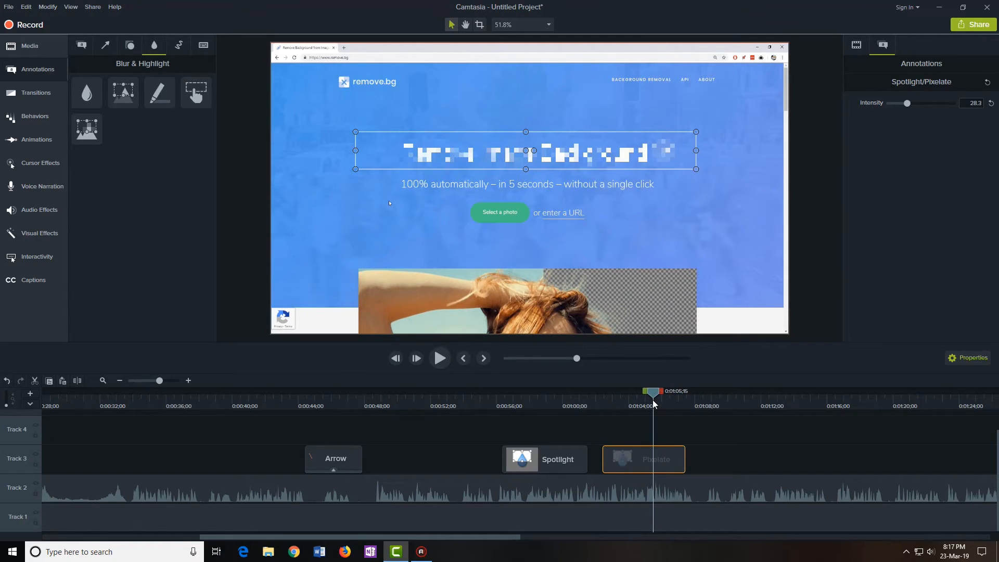
# Add a red sketched X on Track 4, shrunk and placed left of the remove.bg logo
pyautogui.click(178, 47)
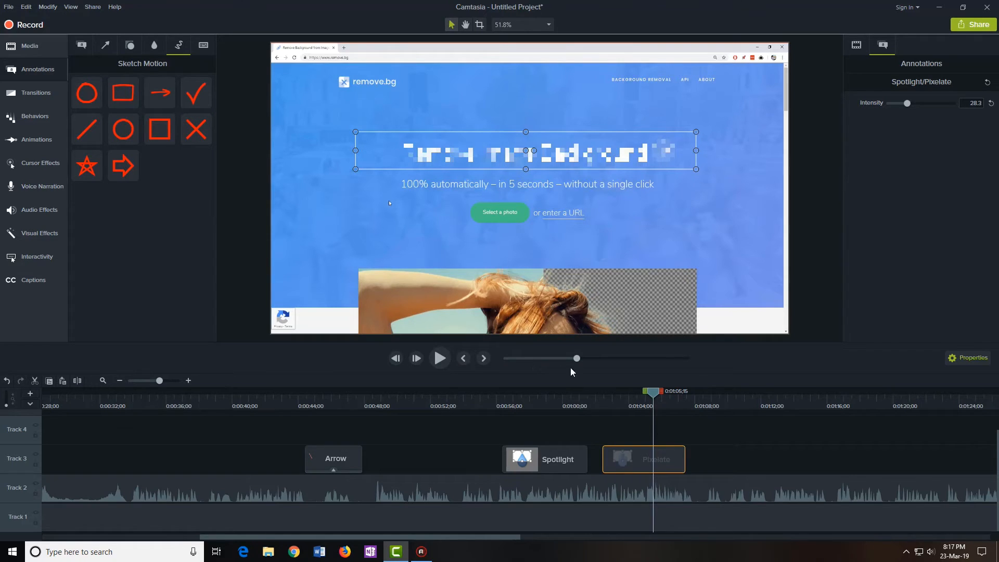
pyautogui.moveTo(651, 399); pyautogui.dragTo(693, 399)
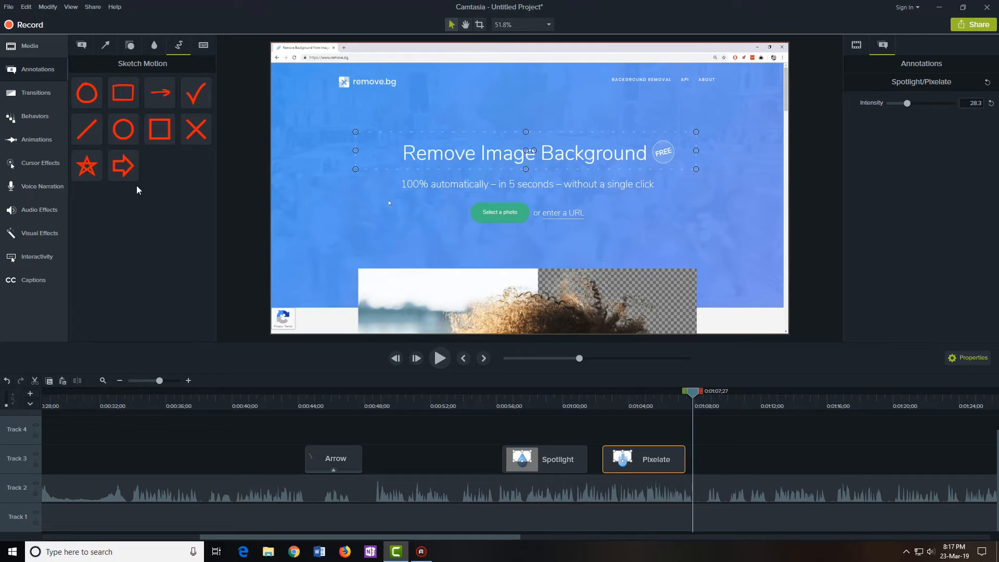
pyautogui.moveTo(196, 129)
pyautogui.mouseDown()
pyautogui.moveTo(547, 219)
pyautogui.moveTo(431, 93)
pyautogui.moveTo(521, 116)
pyautogui.moveTo(538, 110)
pyautogui.mouseUp()
pyautogui.moveTo(694, 393)
pyautogui.mouseDown()
pyautogui.moveTo(837, 424)
pyautogui.moveTo(752, 415)
pyautogui.mouseUp()
pyautogui.moveTo(718, 457)
pyautogui.mouseDown()
pyautogui.moveTo(593, 429)
pyautogui.moveTo(584, 398)
pyautogui.moveTo(597, 398)
pyautogui.mouseUp()
pyautogui.moveTo(532, 112); pyautogui.dragTo(361, 112)
pyautogui.moveTo(424, 142)
pyautogui.mouseDown()
pyautogui.moveTo(342, 105)
pyautogui.moveTo(323, 145)
pyautogui.moveTo(368, 256)
pyautogui.moveTo(346, 238)
pyautogui.mouseUp()
pyautogui.click(340, 277)
# Drop a sketched check mark onto the video and move ahead to about 1:11
pyautogui.moveTo(195, 91); pyautogui.dragTo(424, 239)
pyautogui.moveTo(602, 392)
pyautogui.mouseDown()
pyautogui.moveTo(635, 401)
pyautogui.moveTo(564, 402)
pyautogui.moveTo(745, 402)
pyautogui.mouseUp()
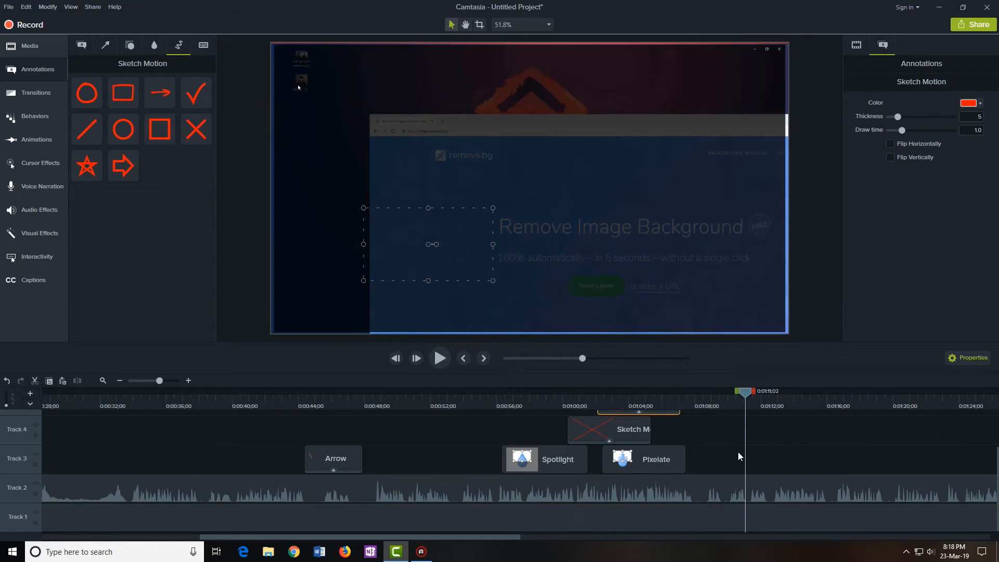
pyautogui.click(738, 452)
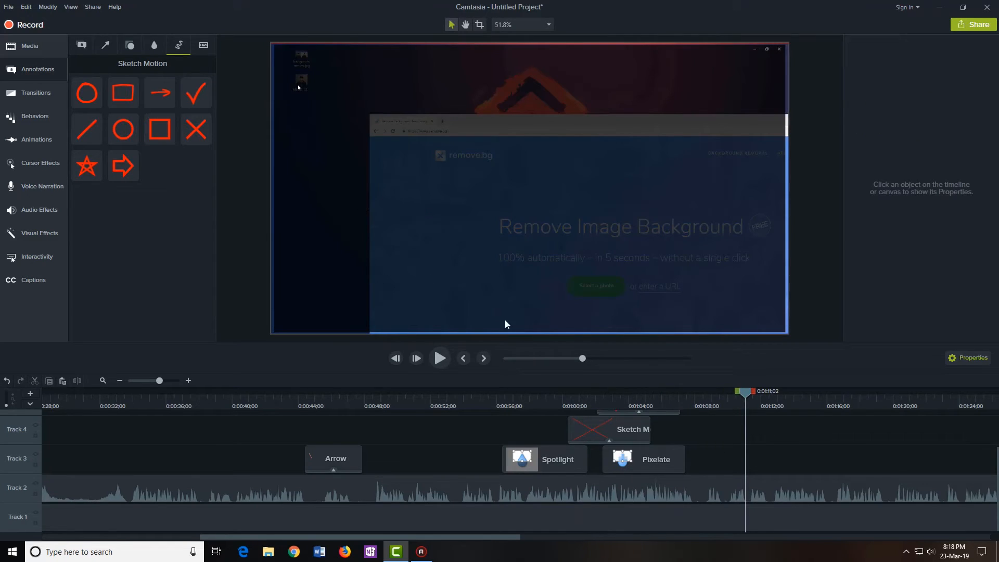
# Add a keystroke callout to Track 3 at about 1:17, placed in the lower-right corner
pyautogui.click(203, 45)
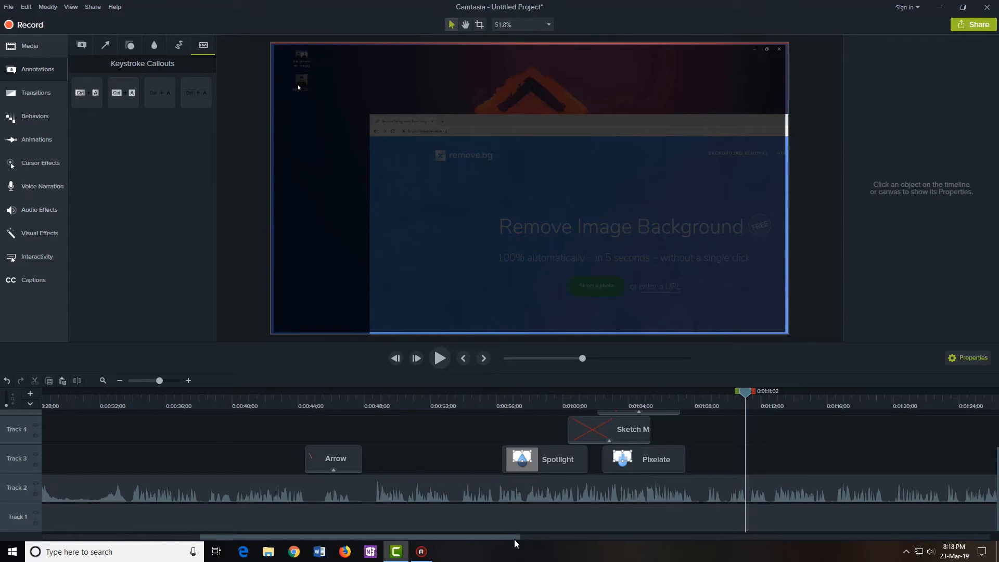
pyautogui.moveTo(514, 539); pyautogui.dragTo(564, 533)
pyautogui.moveTo(598, 395); pyautogui.dragTo(704, 395)
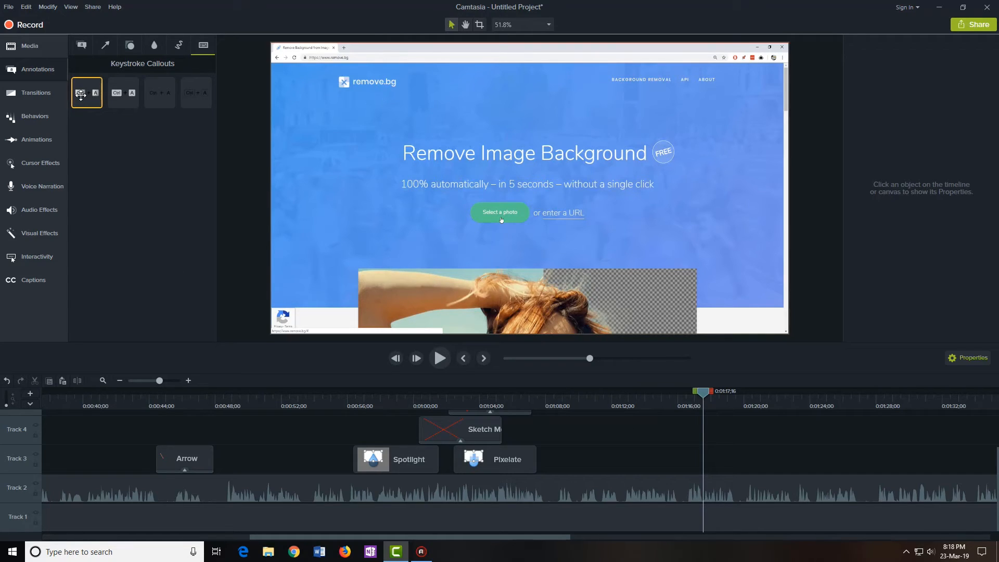
pyautogui.moveTo(81, 95); pyautogui.dragTo(680, 468)
pyautogui.moveTo(510, 184); pyautogui.dragTo(701, 302)
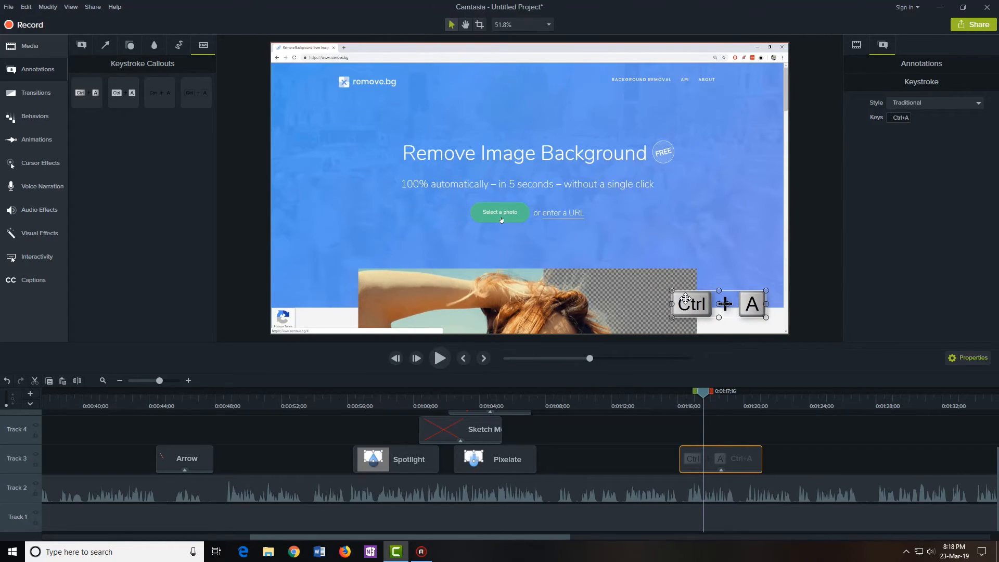
# Change the callout's keys to Ctrl+Z
pyautogui.click(894, 119)
pyautogui.press('ctrl')
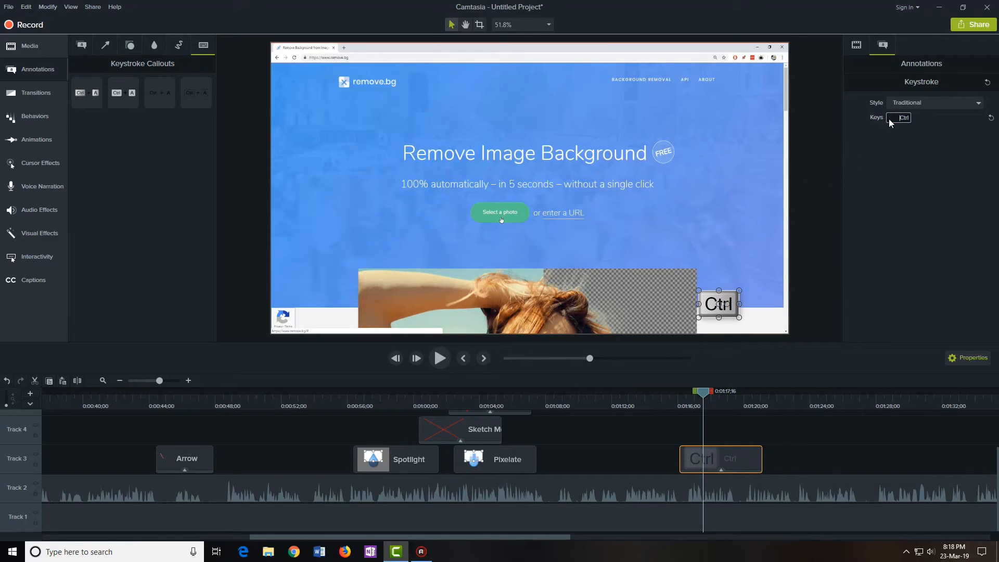
pyautogui.hotkey('ctrl', 'z')
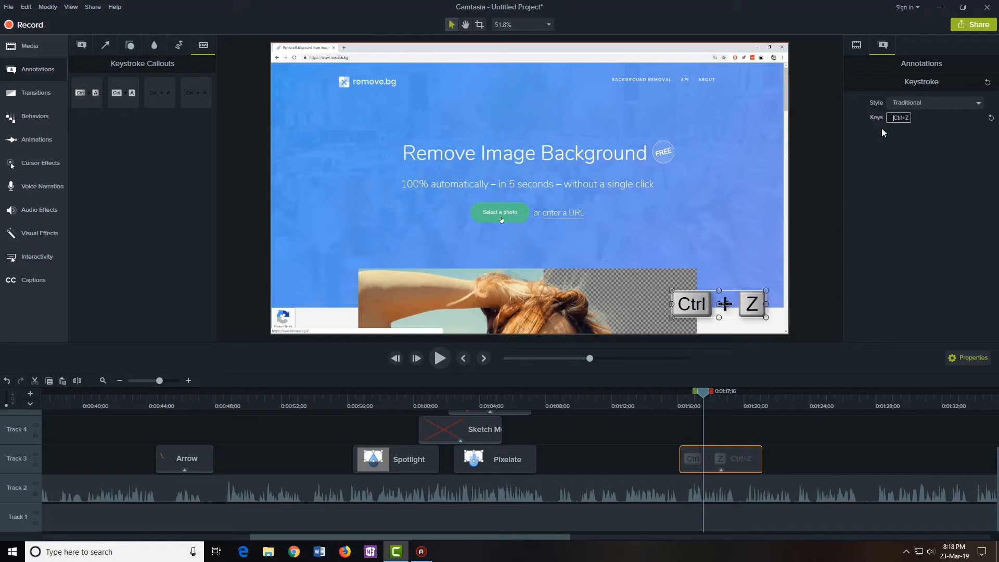
pyautogui.click(777, 437)
pyautogui.click(729, 304)
# Scrub around 1:15–1:17 to check the Ctrl+Z callout appears
pyautogui.click(669, 399)
pyautogui.moveTo(668, 398); pyautogui.dragTo(709, 399)
pyautogui.click(764, 422)
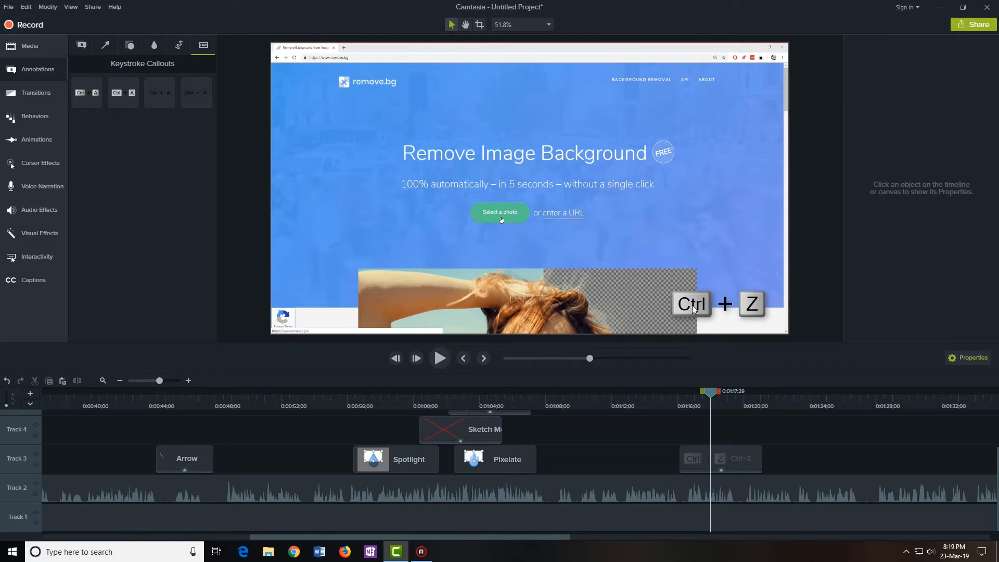
pyautogui.moveTo(714, 393); pyautogui.dragTo(676, 413)
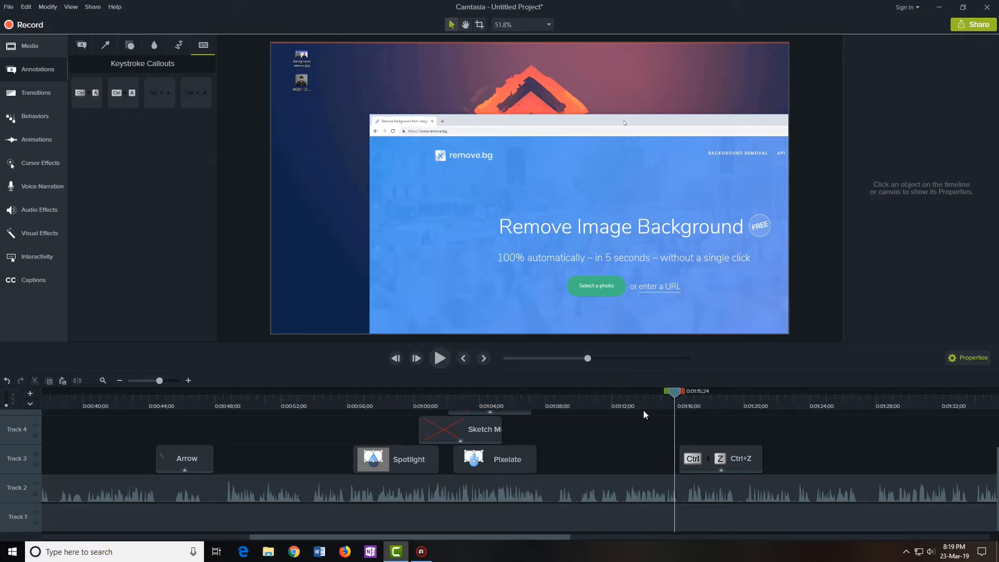
pyautogui.moveTo(673, 392); pyautogui.dragTo(702, 395)
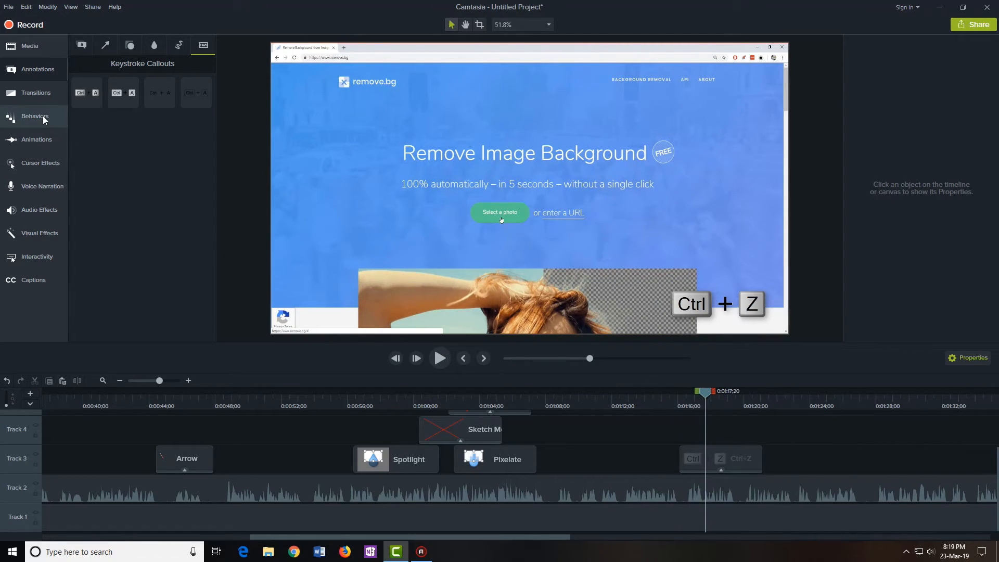
# Apply the Fade behavior to the Ctrl+Z keystroke callout
pyautogui.click(37, 93)
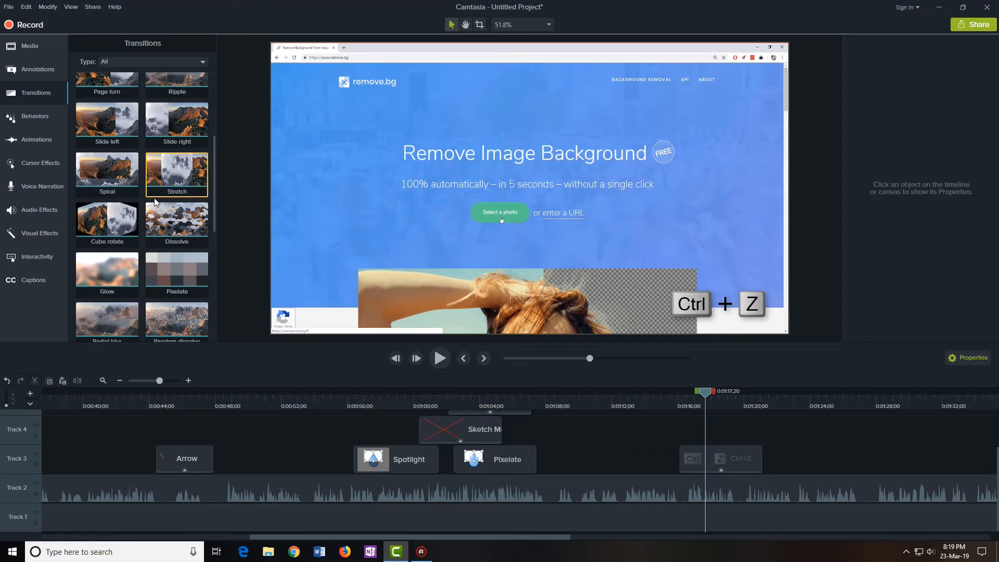
pyautogui.scroll(2, 144, 199)
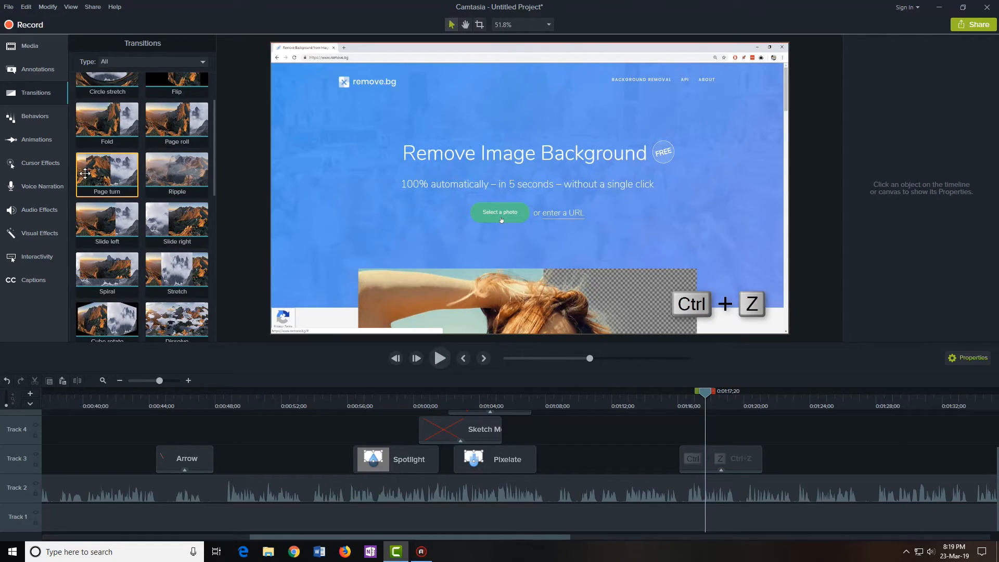
pyautogui.click(28, 118)
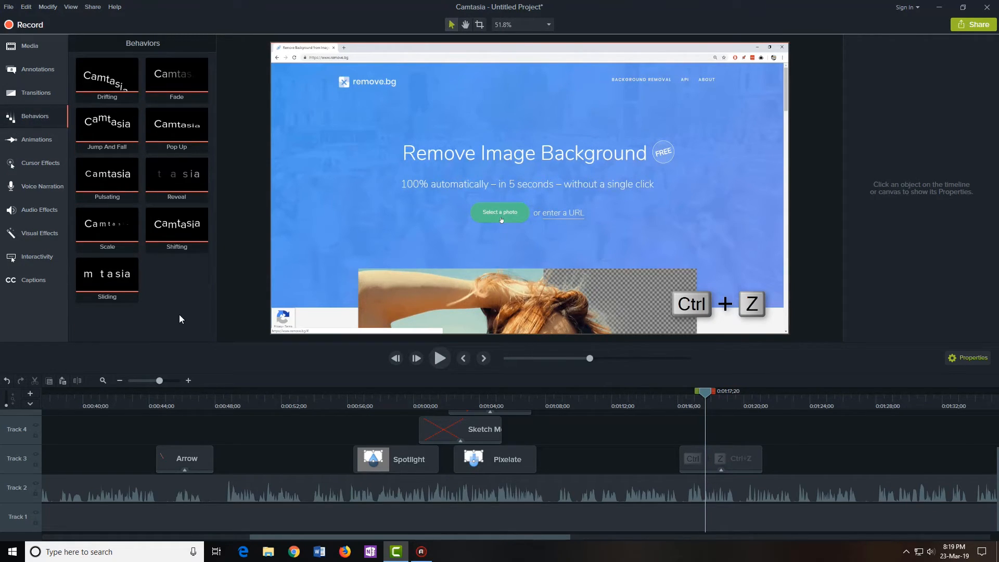
pyautogui.moveTo(709, 393); pyautogui.dragTo(682, 448)
pyautogui.click(724, 449)
pyautogui.click(726, 430)
pyautogui.click(644, 489)
pyautogui.click(656, 444)
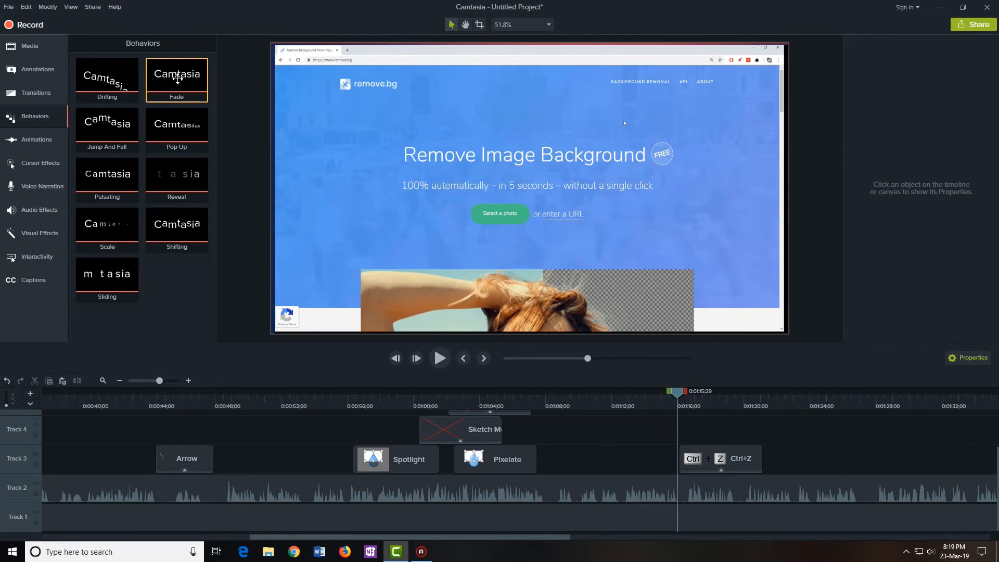
pyautogui.moveTo(176, 78); pyautogui.dragTo(704, 457)
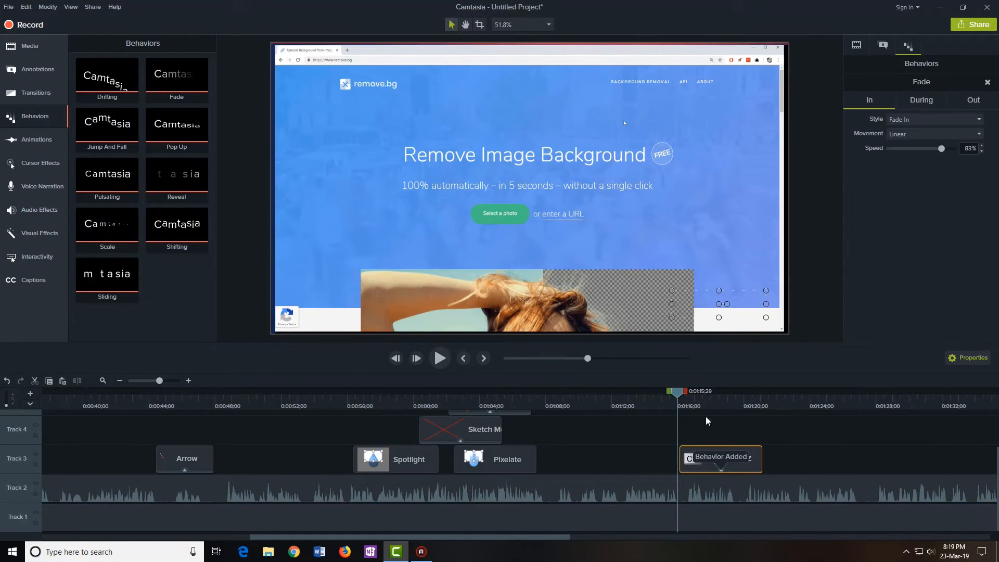
# Preview the callout fading in, then select the Track 2 audio and Pixelate clips
pyautogui.moveTo(678, 397); pyautogui.dragTo(669, 396)
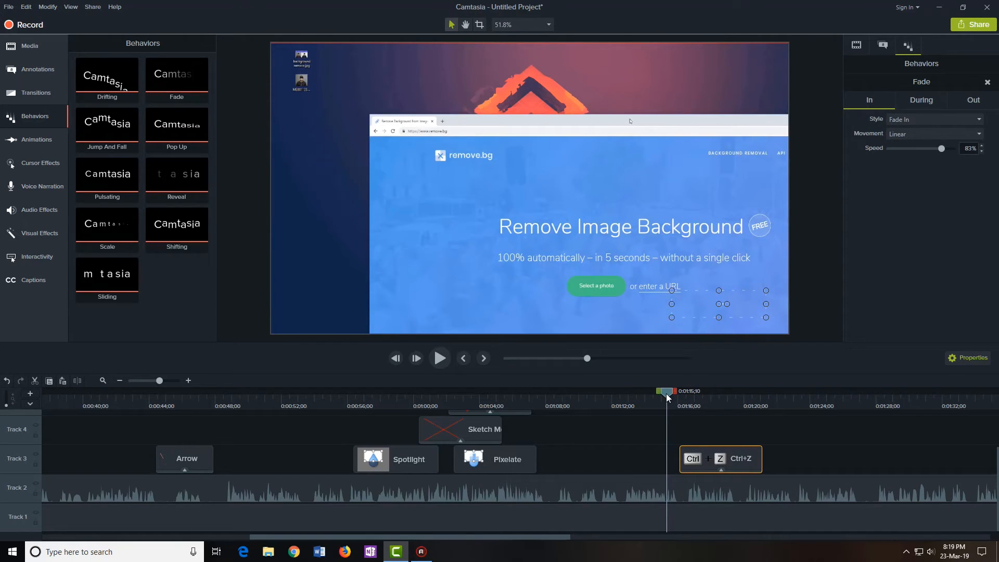
pyautogui.click(438, 357)
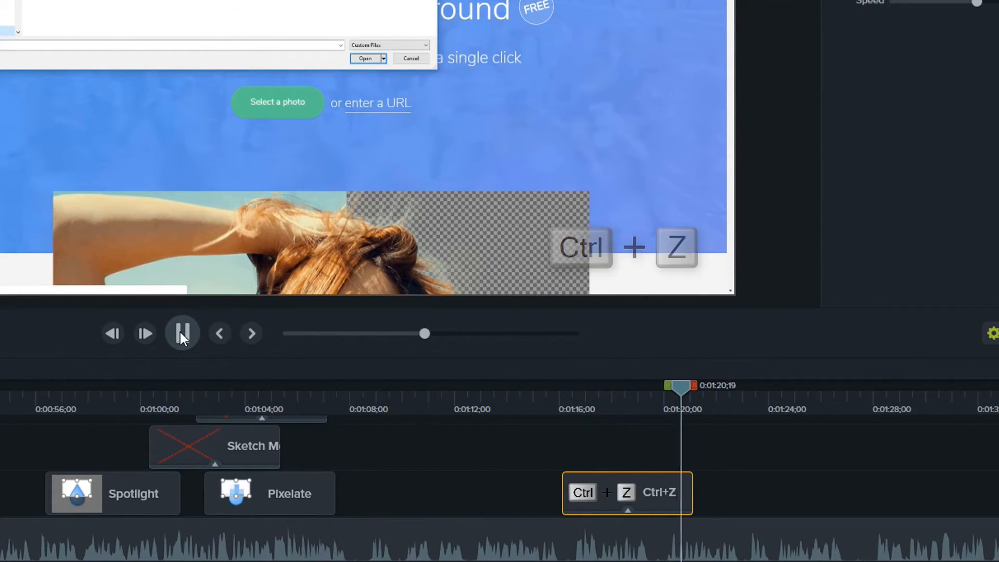
pyautogui.click(180, 333)
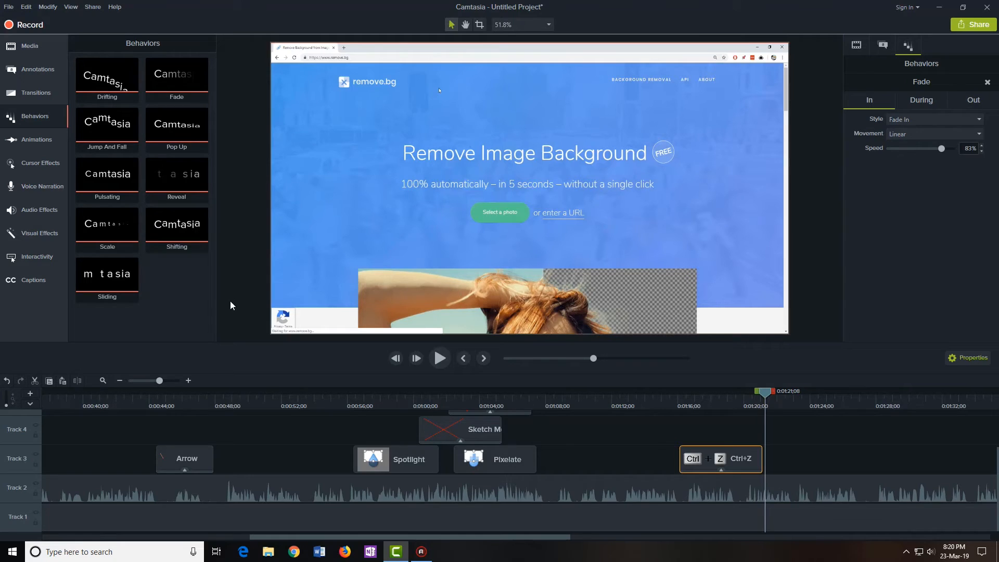
pyautogui.click(637, 498)
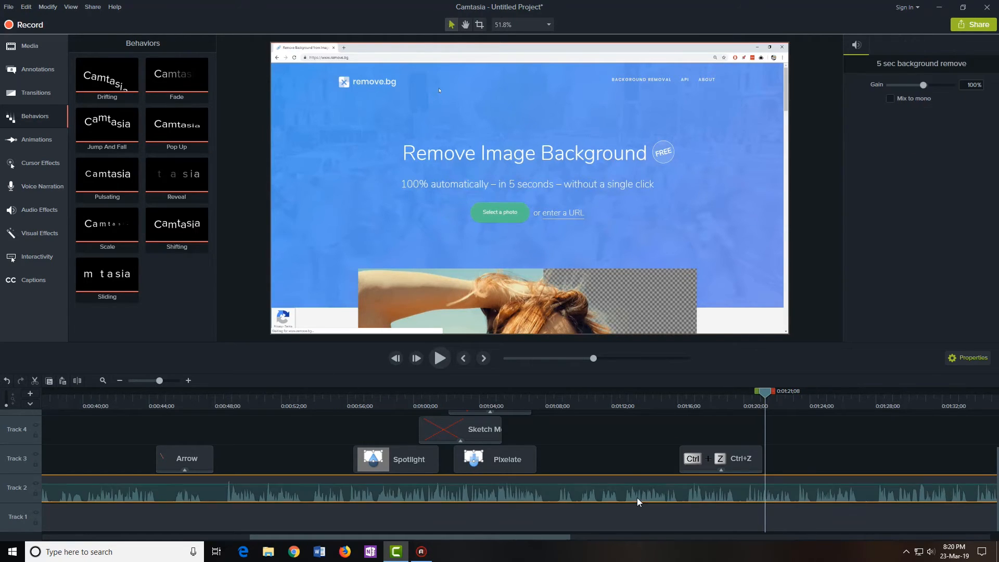
pyautogui.click(616, 462)
pyautogui.click(627, 478)
pyautogui.click(529, 453)
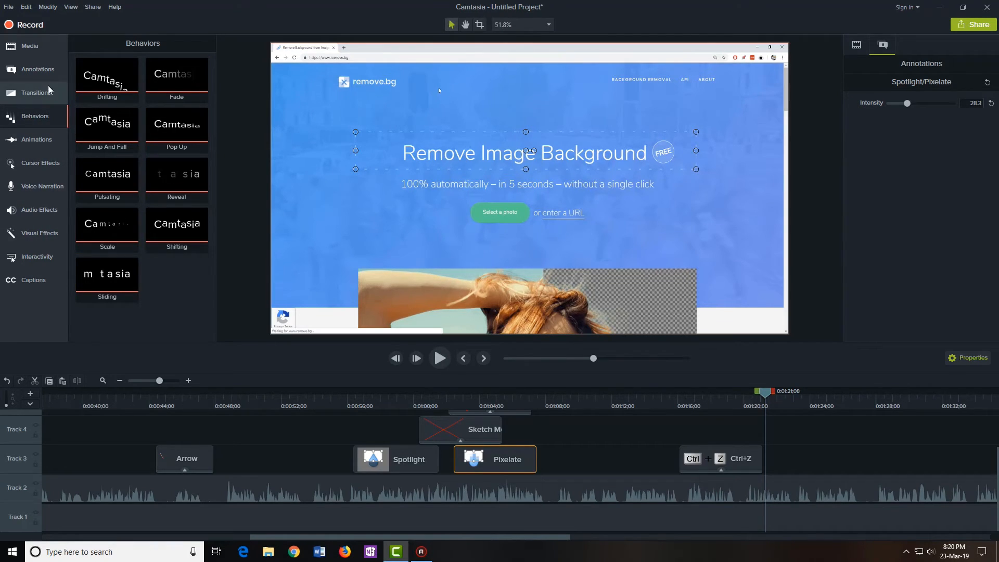
# Add a text callout to Track 3 at about 1:24, placed over the woman's hair
pyautogui.click(48, 72)
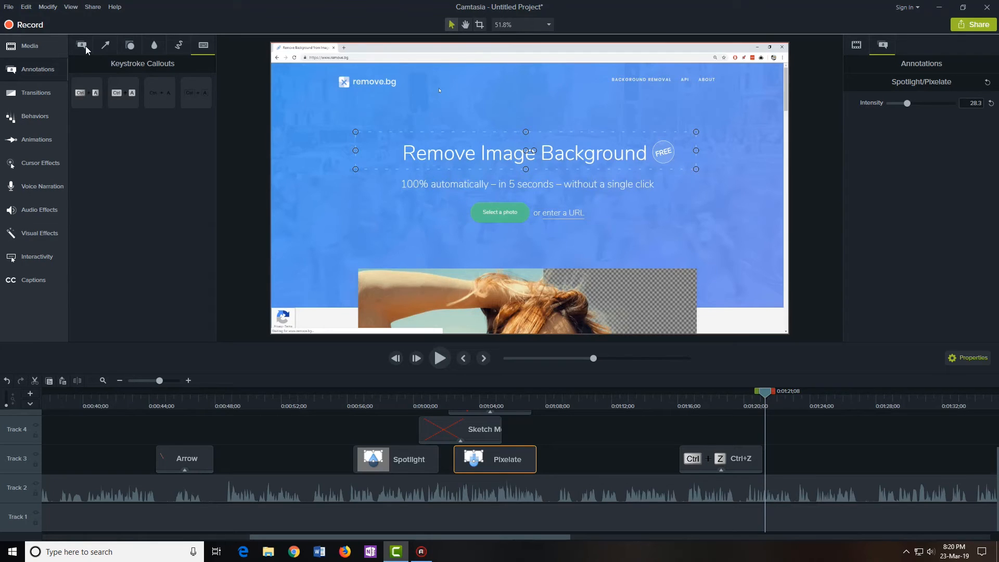
pyautogui.click(86, 46)
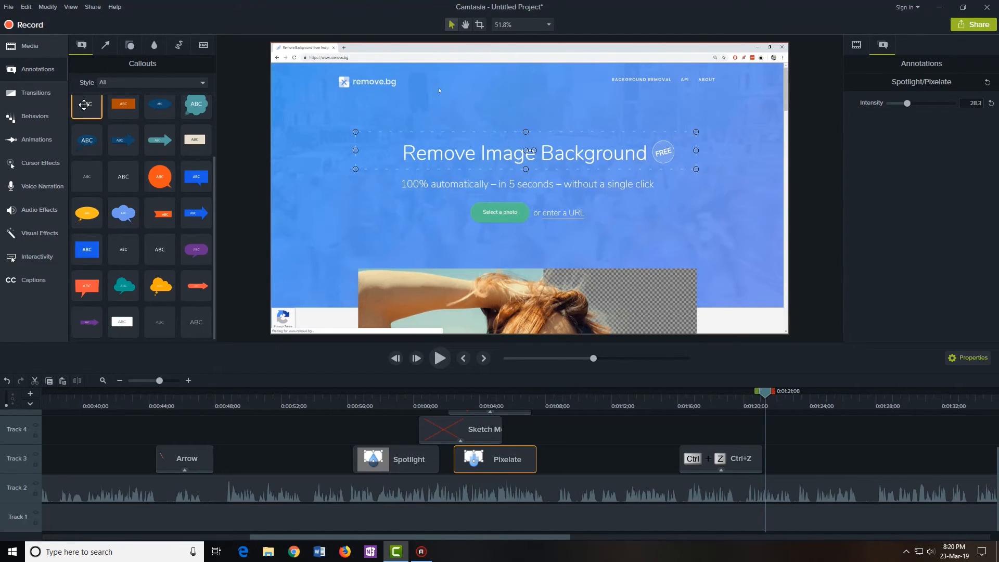
pyautogui.moveTo(84, 104); pyautogui.dragTo(796, 471)
pyautogui.moveTo(772, 396); pyautogui.dragTo(826, 396)
pyautogui.moveTo(533, 206); pyautogui.dragTo(662, 238)
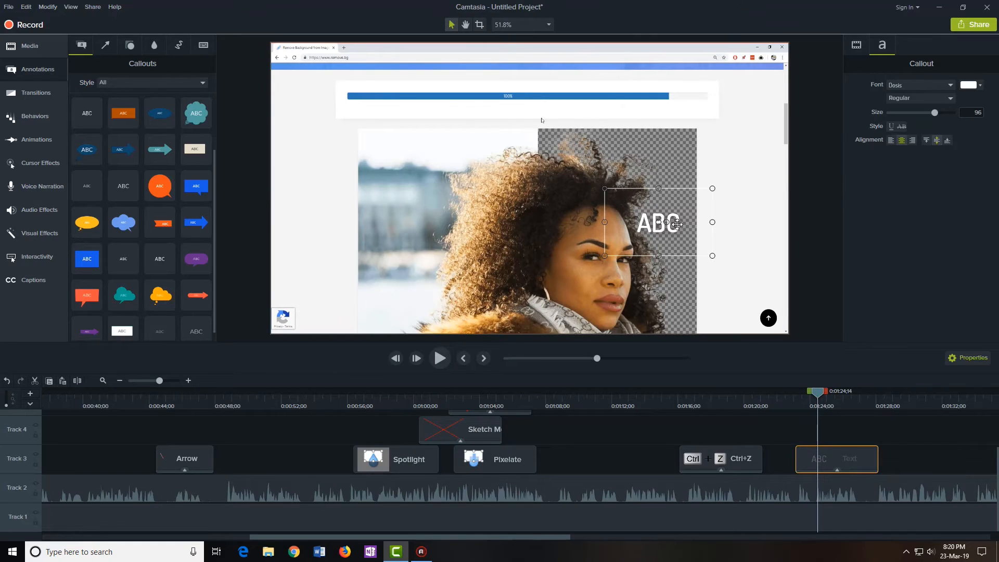
# Replace the placeholder with the person's name, widen it onto one line and make it black
pyautogui.doubleClick(672, 223)
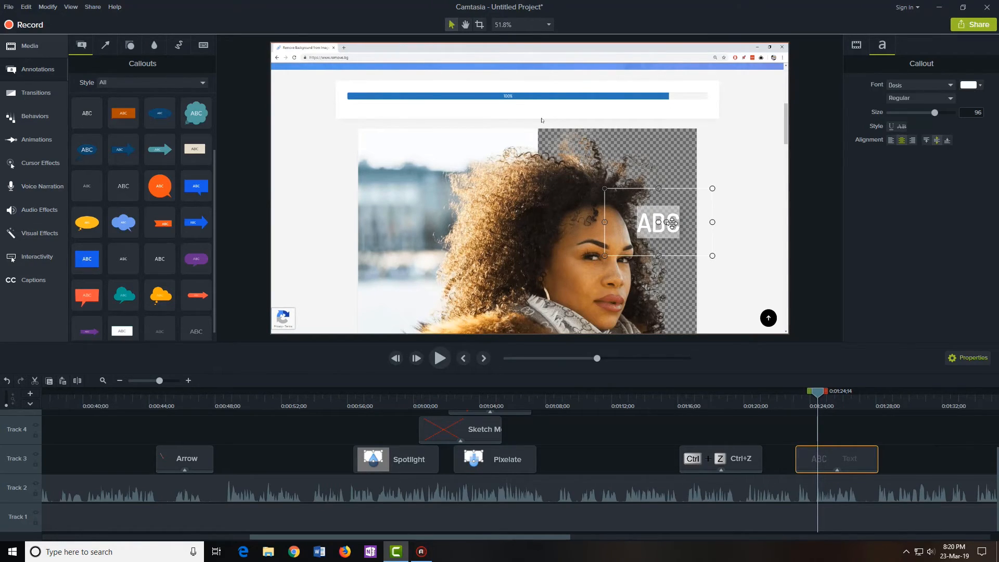
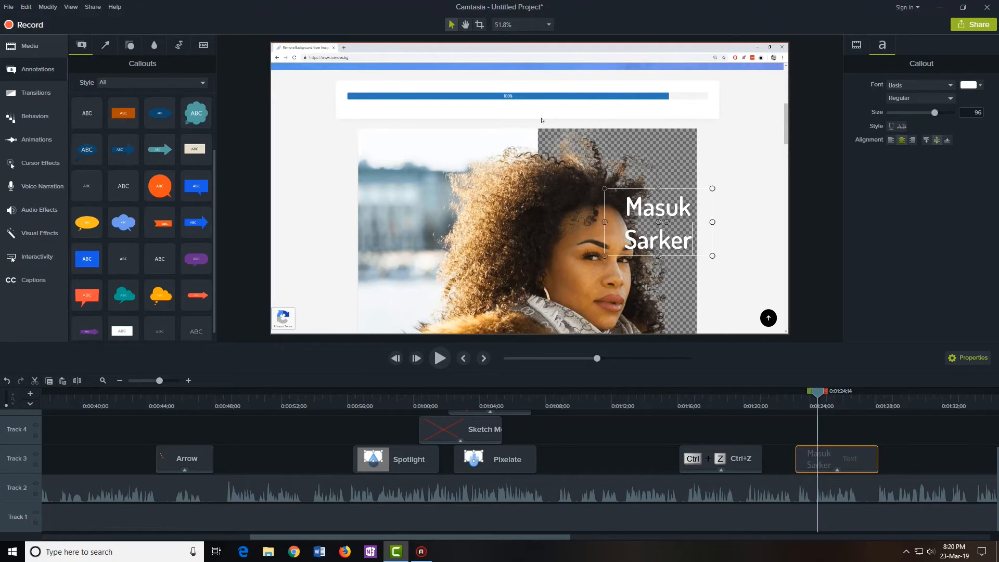
pyautogui.click(714, 220)
pyautogui.click(712, 221)
pyautogui.moveTo(712, 222); pyautogui.dragTo(368, 139)
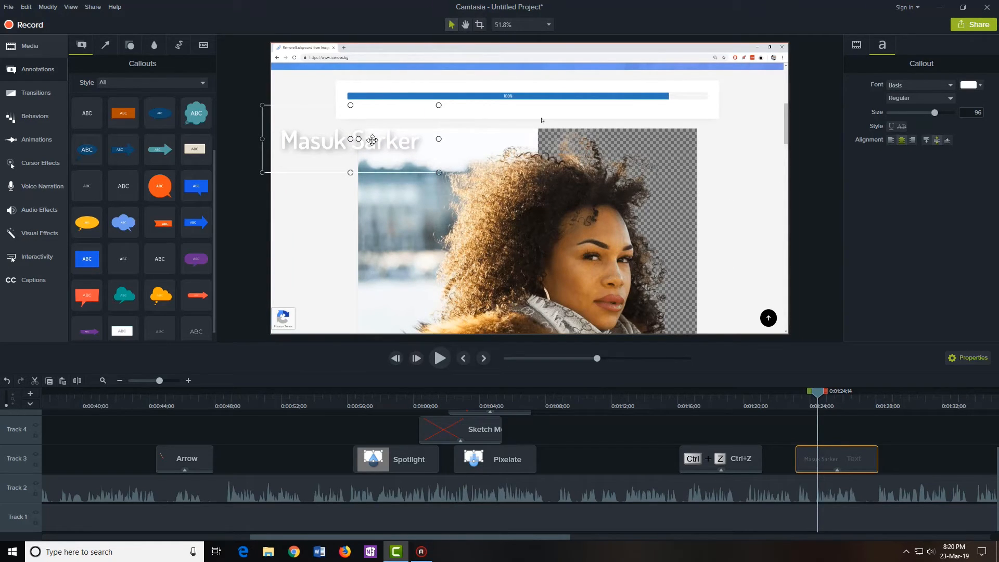
pyautogui.click(977, 85)
pyautogui.click(892, 118)
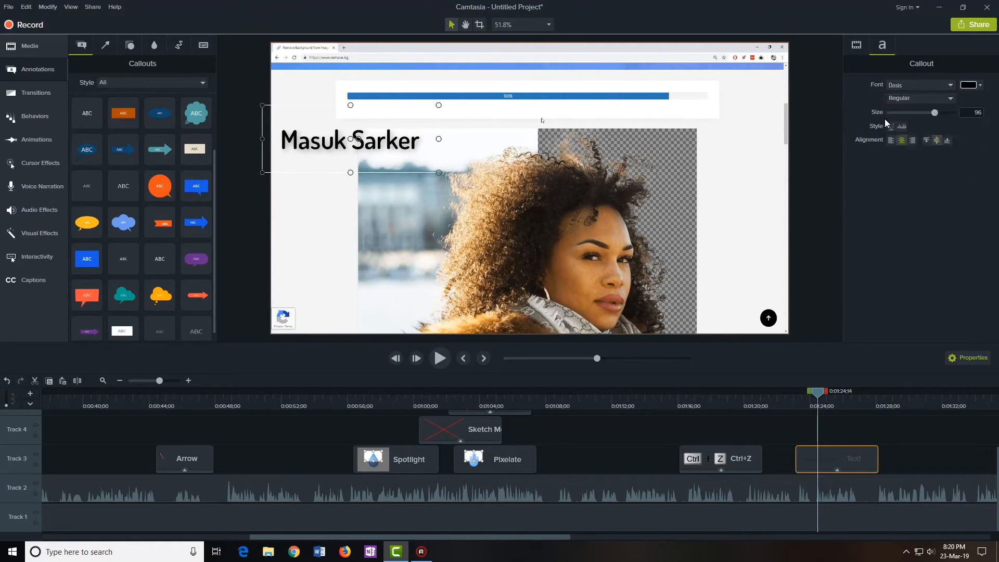
pyautogui.click(796, 430)
# Play back the section to preview the name callout
pyautogui.moveTo(818, 394); pyautogui.dragTo(791, 400)
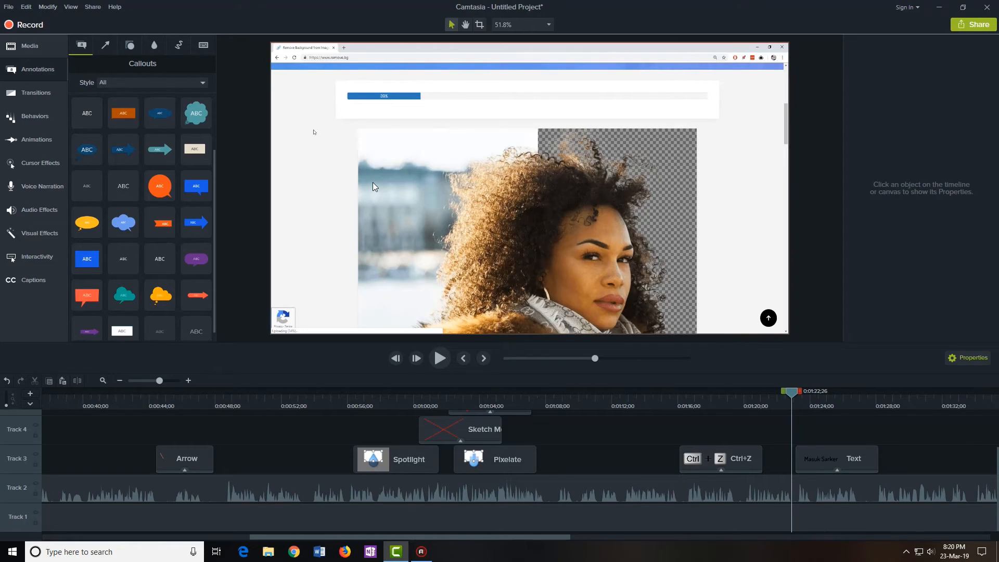
pyautogui.click(439, 358)
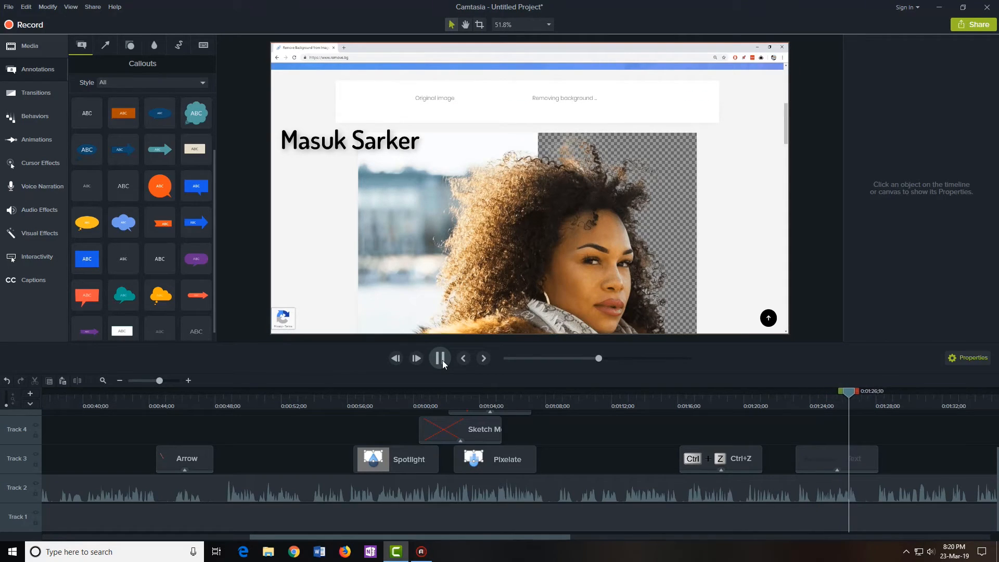
pyautogui.click(440, 358)
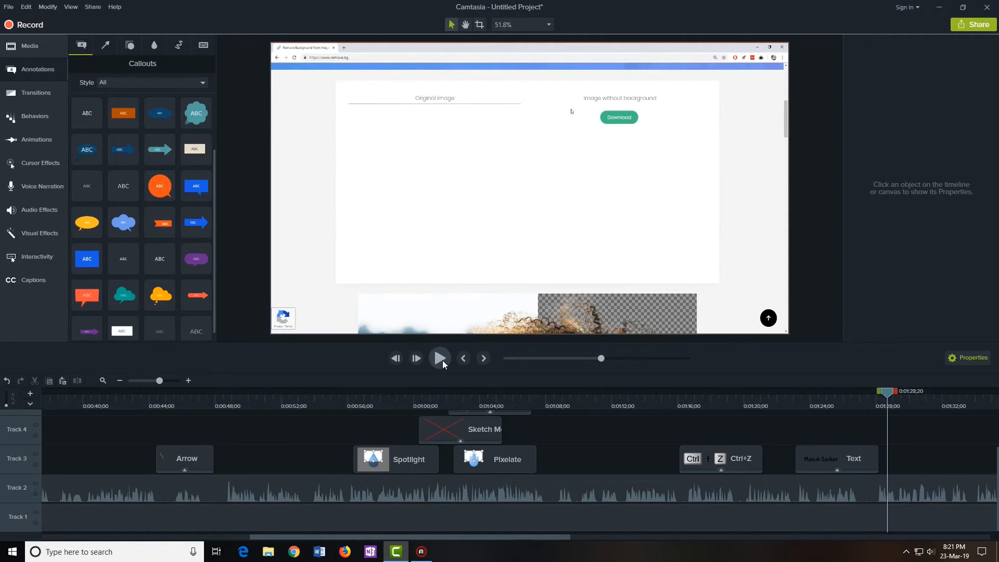
# Apply the Reveal behavior to the name text clip and preview it animating in
pyautogui.click(37, 121)
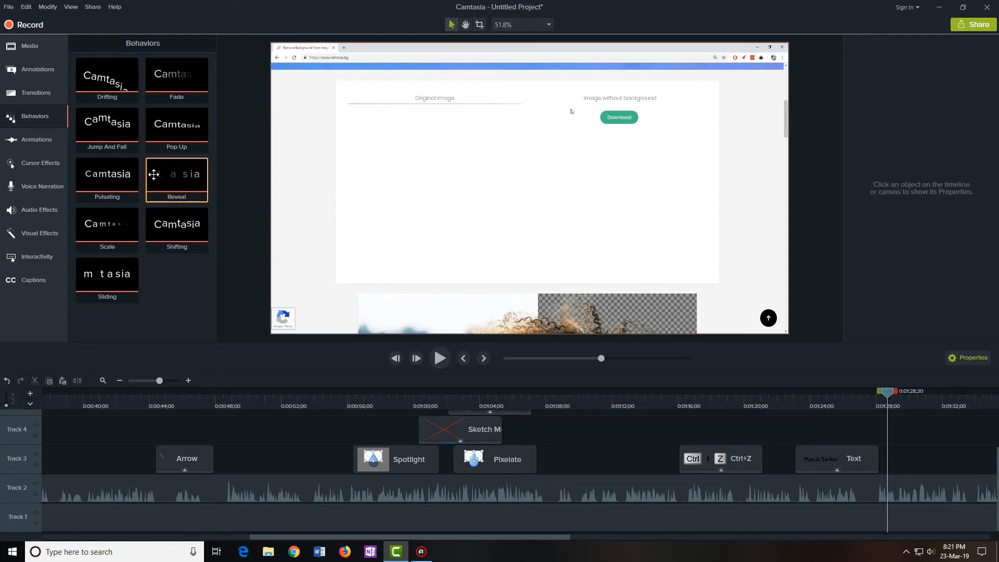
pyautogui.moveTo(179, 173); pyautogui.dragTo(827, 454)
pyautogui.click(785, 401)
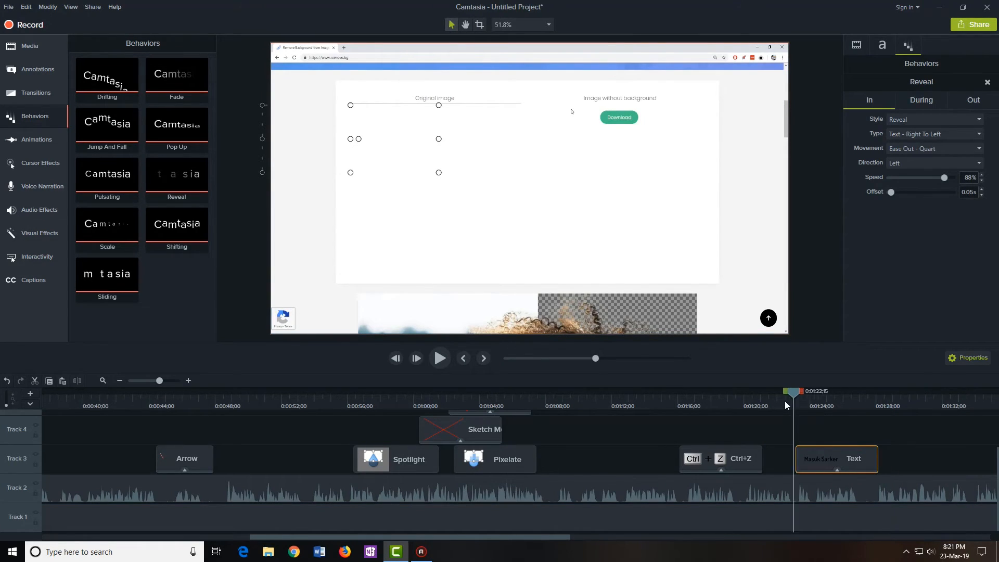
pyautogui.click(445, 358)
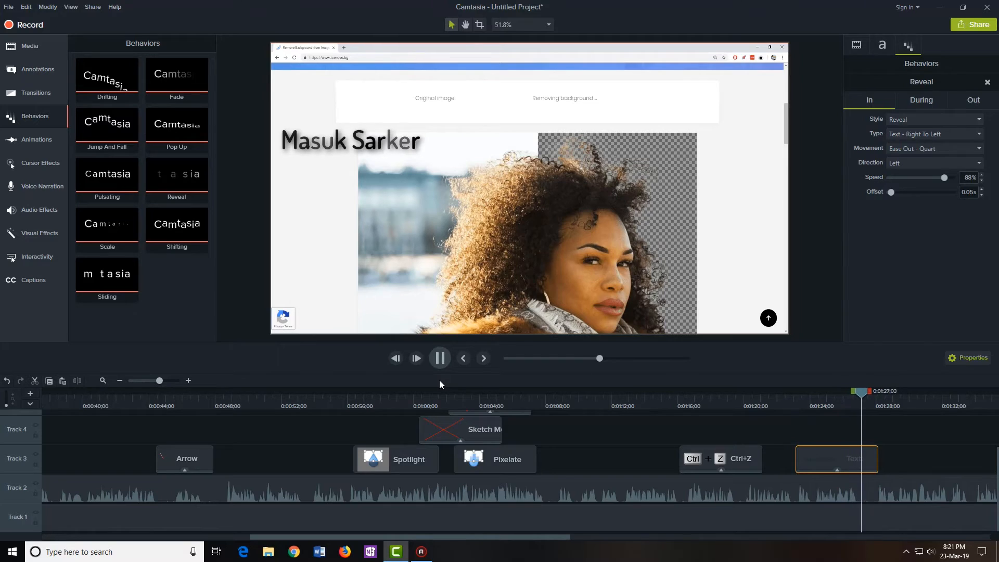
pyautogui.click(440, 358)
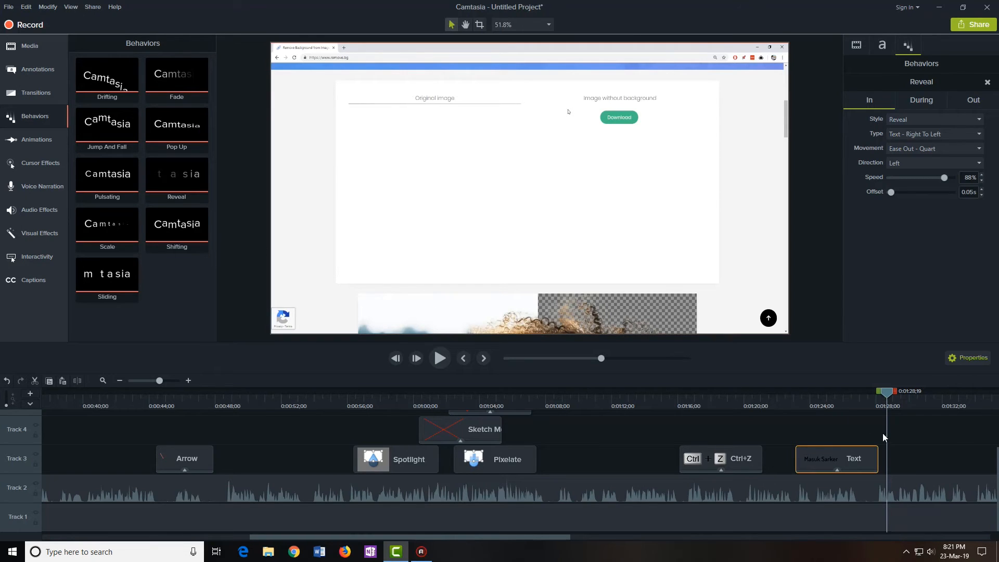
pyautogui.moveTo(562, 537); pyautogui.dragTo(645, 533)
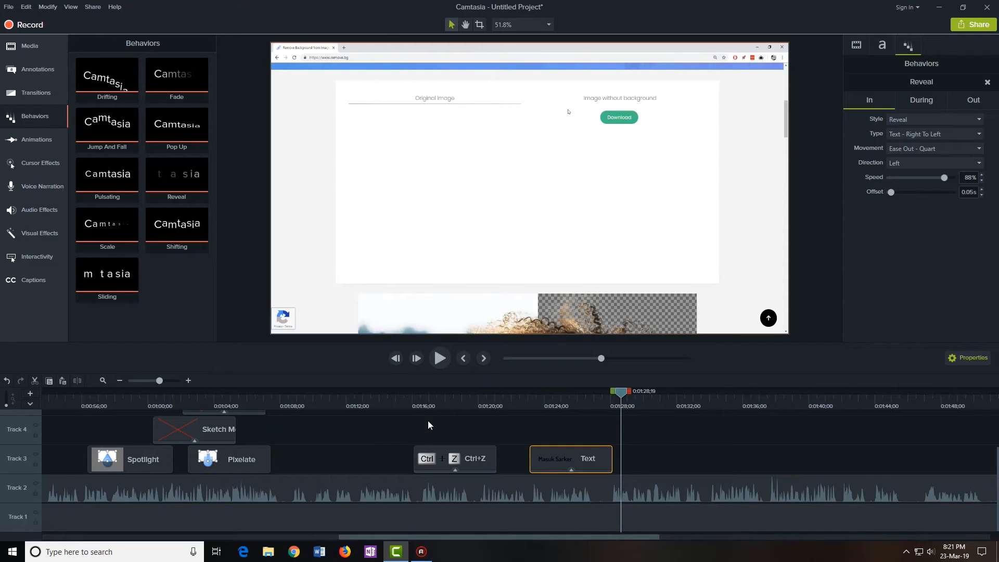
# Add a Zoom-n-Pan at about 0:01:29 zooming to 185% on the original photo
pyautogui.click(32, 139)
pyautogui.moveTo(622, 396); pyautogui.dragTo(641, 396)
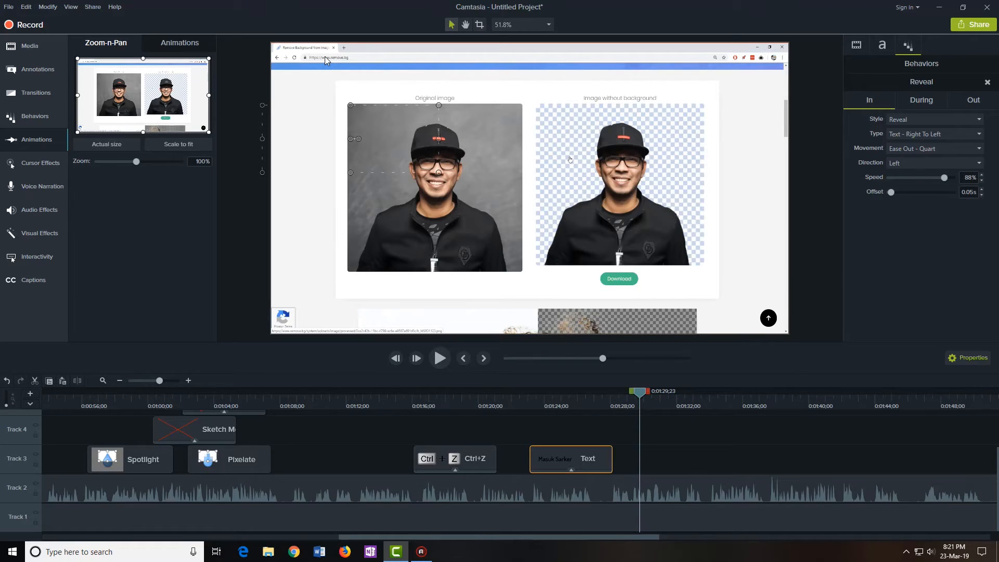
pyautogui.moveTo(641, 397); pyautogui.dragTo(659, 395)
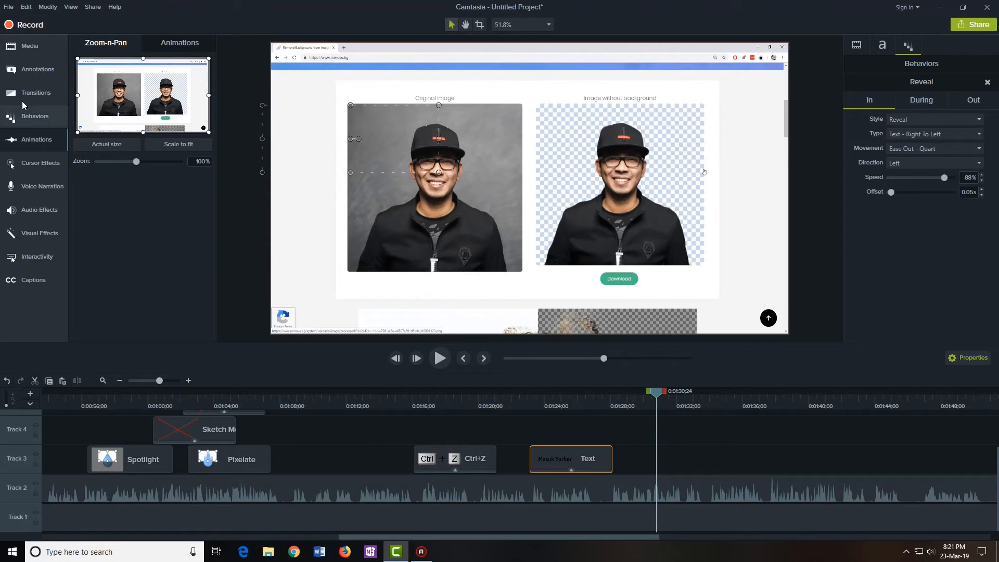
pyautogui.moveTo(657, 396); pyautogui.dragTo(653, 394)
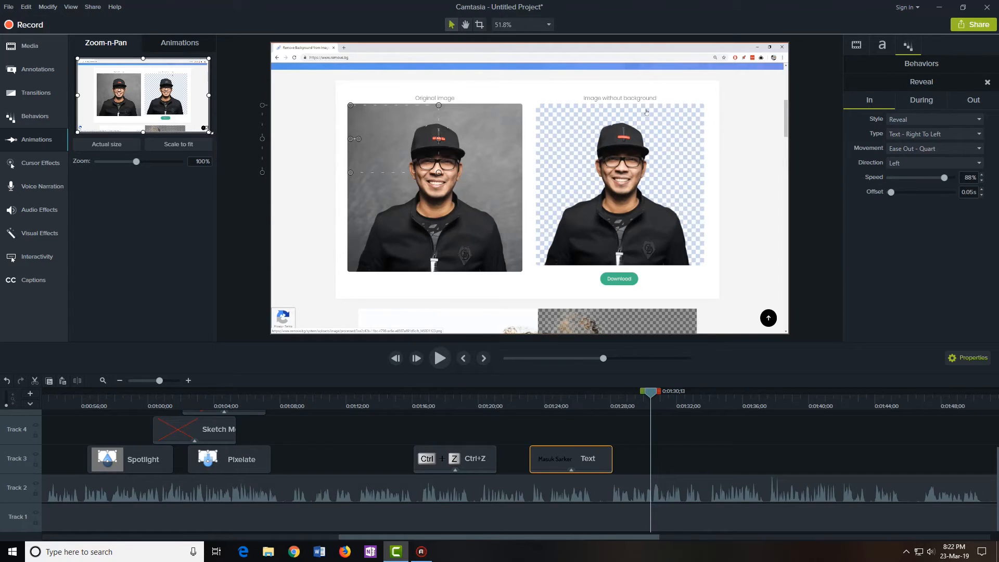
pyautogui.moveTo(204, 129); pyautogui.dragTo(129, 78)
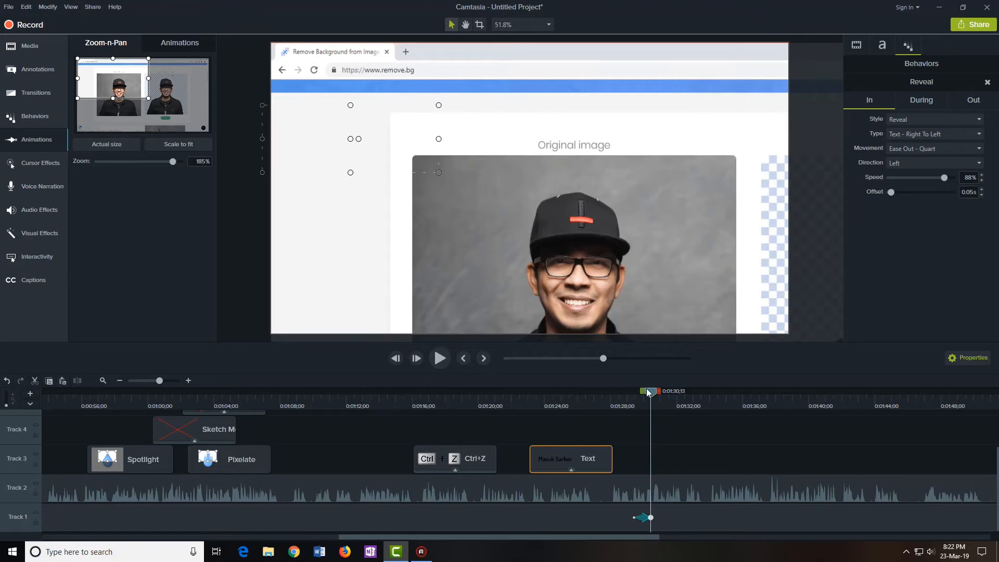
pyautogui.moveTo(648, 393); pyautogui.dragTo(621, 393)
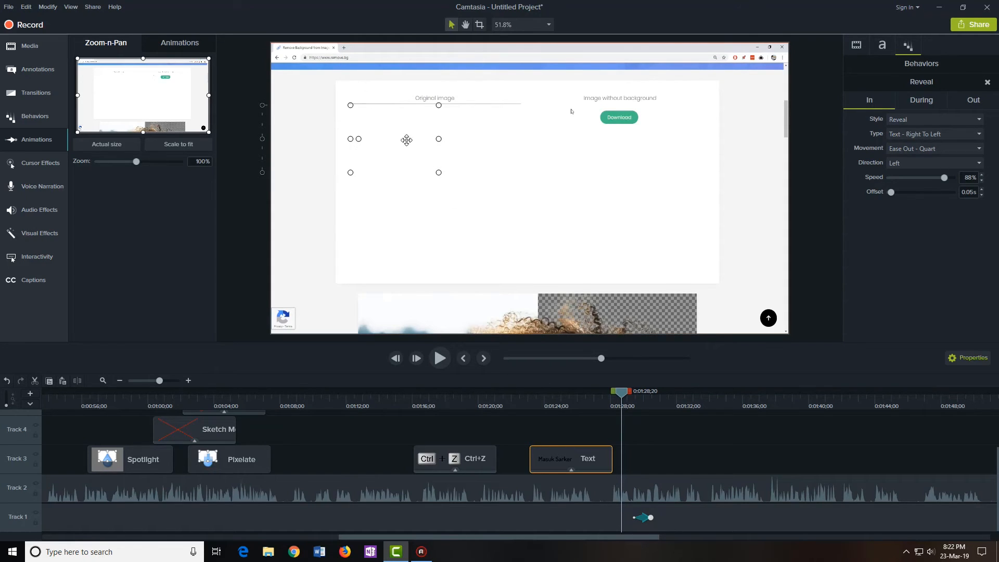
# Preview the zoom-in, then add Scale to fit at about 0:01:33;22
pyautogui.click(440, 359)
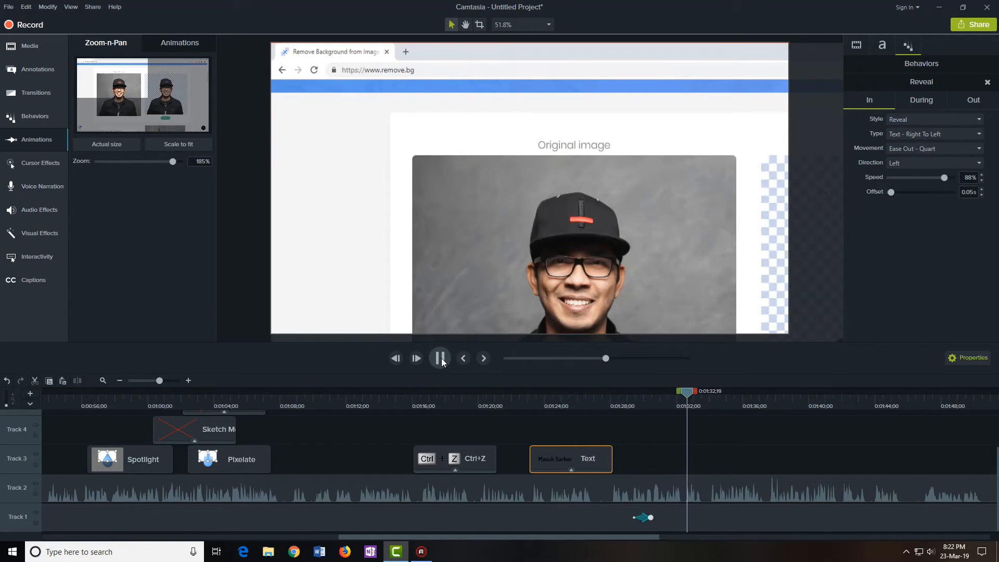
pyautogui.click(441, 359)
pyautogui.moveTo(694, 398); pyautogui.dragTo(695, 398)
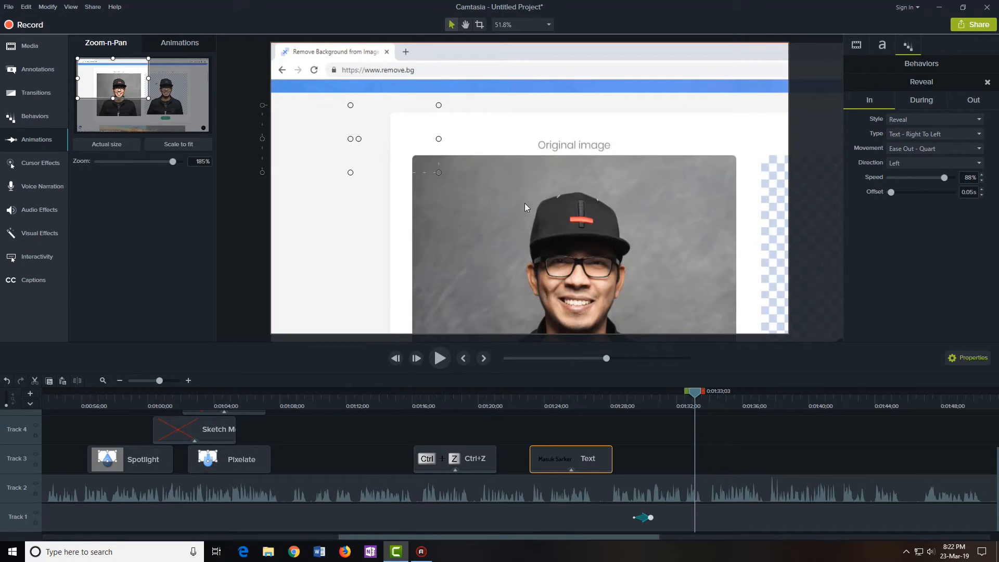
pyautogui.moveTo(697, 394); pyautogui.dragTo(708, 401)
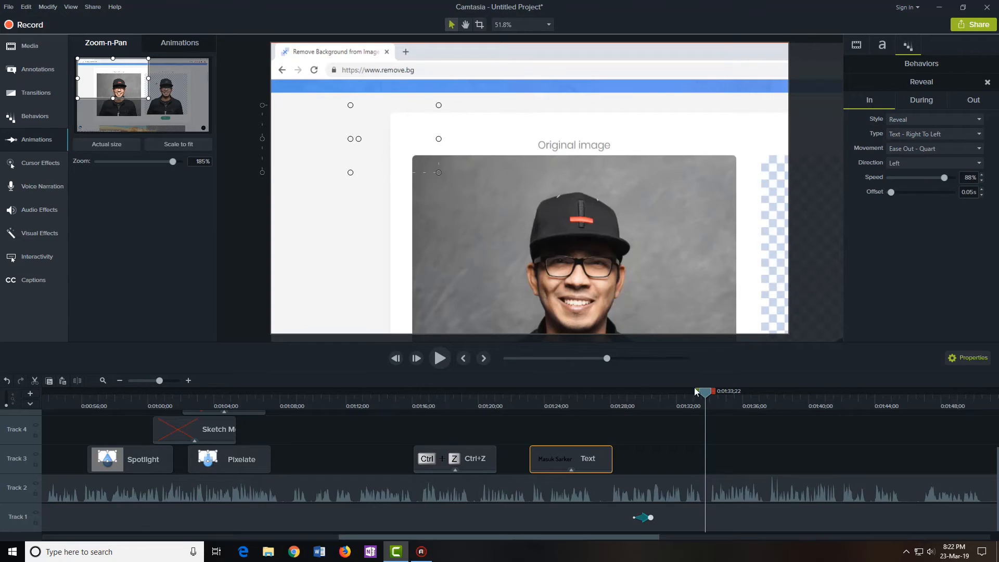
pyautogui.click(178, 143)
# Play from before the zoom to preview it zooming in and back out
pyautogui.moveTo(707, 400); pyautogui.dragTo(627, 394)
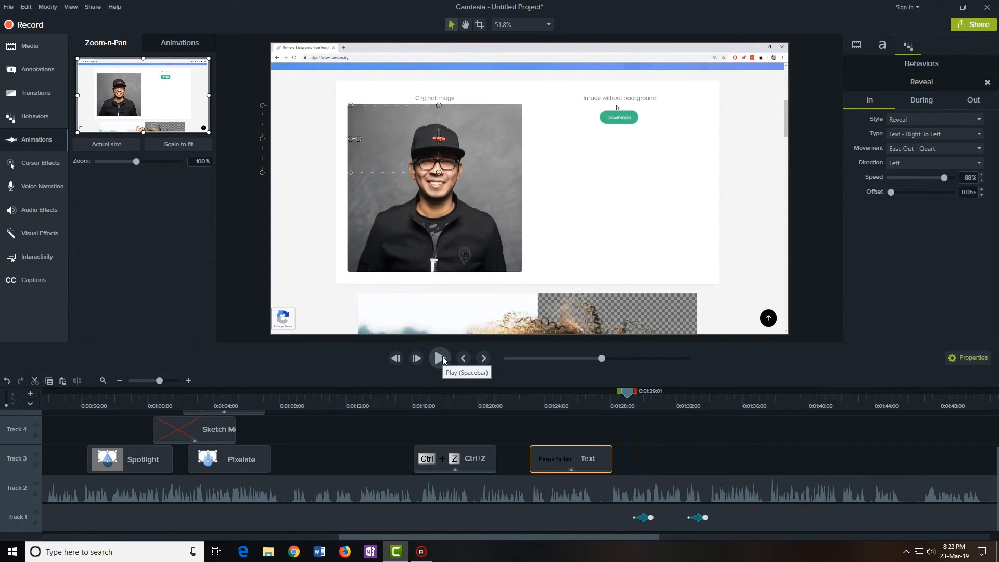
pyautogui.click(439, 358)
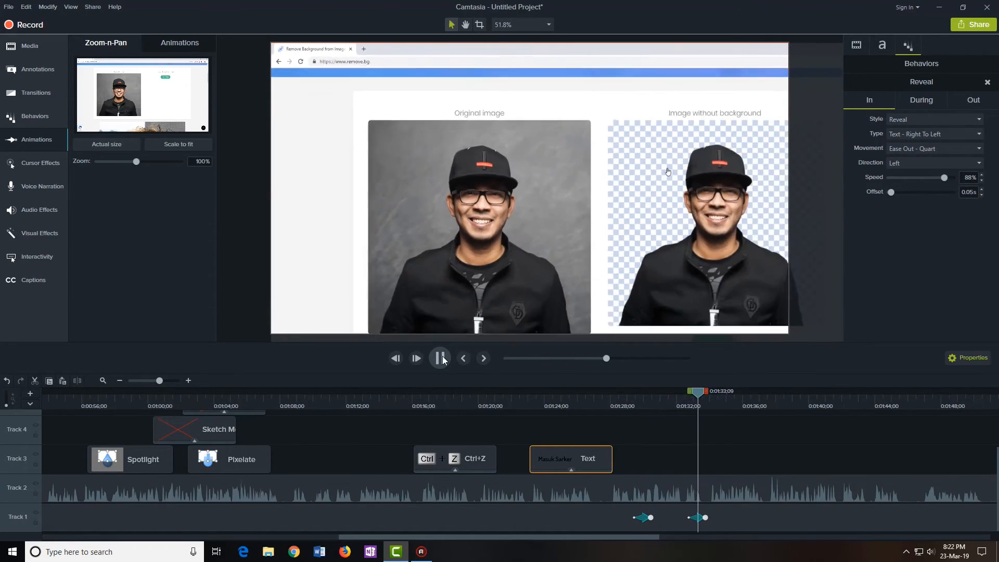
pyautogui.click(440, 358)
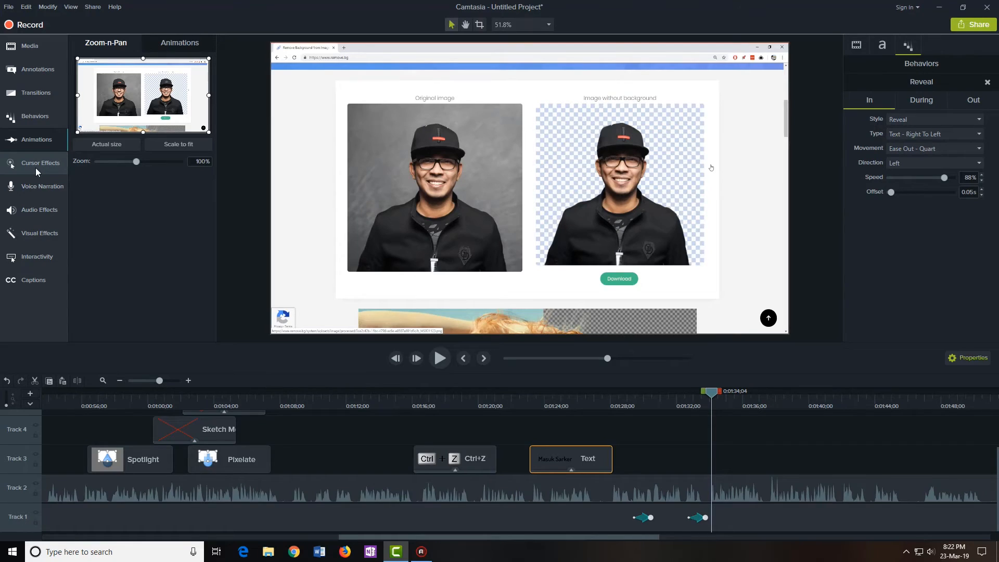
pyautogui.click(35, 167)
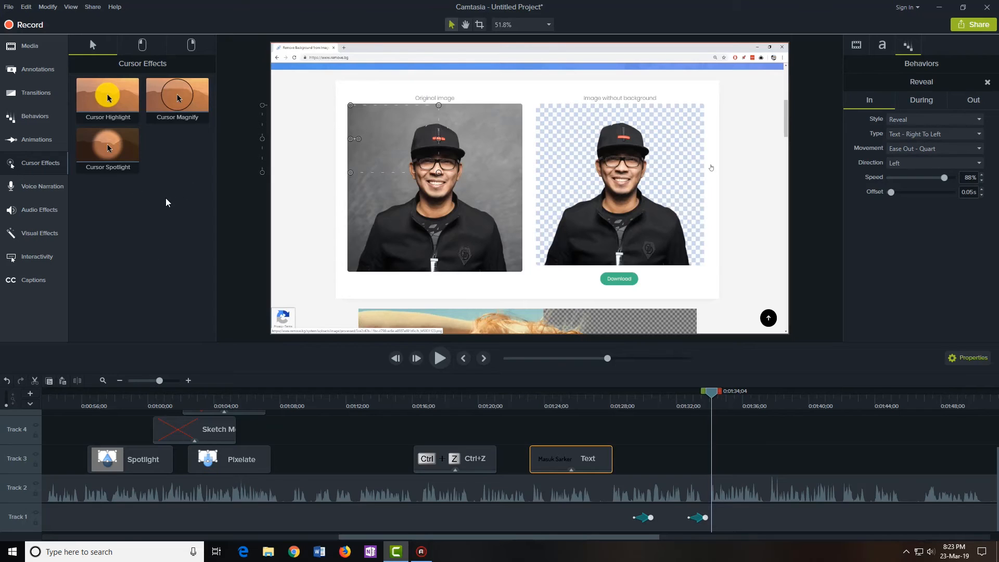
# Show the Voice Narration panel and place the playhead at 0:01:46;02 on the timeline
pyautogui.click(43, 187)
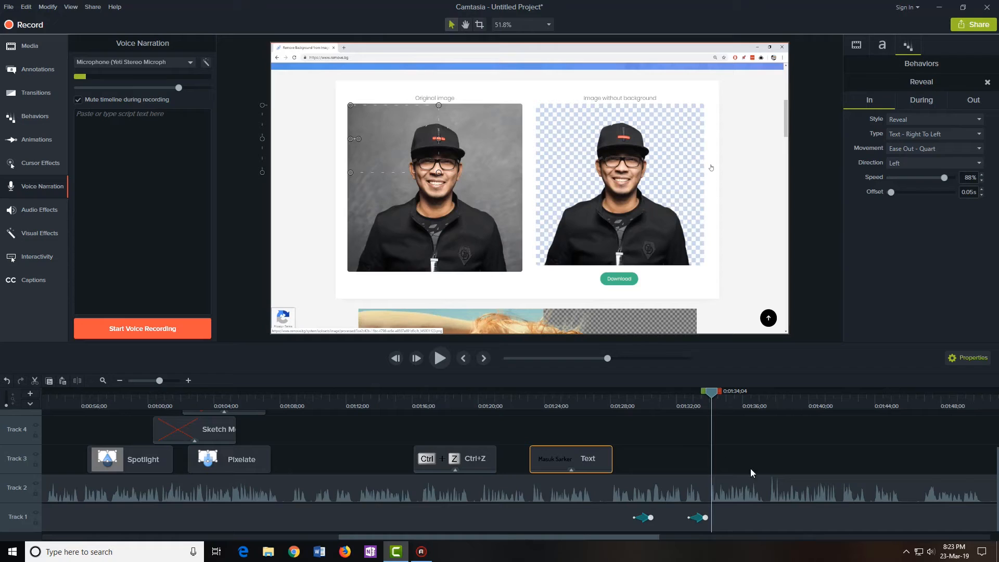
pyautogui.moveTo(658, 537); pyautogui.dragTo(677, 541)
pyautogui.moveTo(709, 539); pyautogui.dragTo(736, 540)
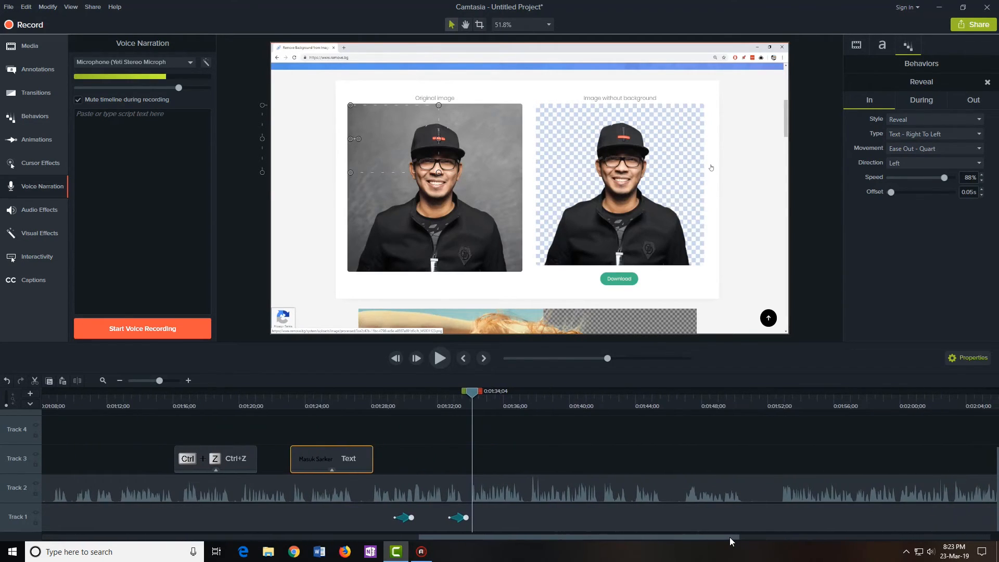
pyautogui.moveTo(674, 402)
pyautogui.mouseDown()
pyautogui.moveTo(658, 401)
pyautogui.moveTo(672, 400)
pyautogui.mouseUp()
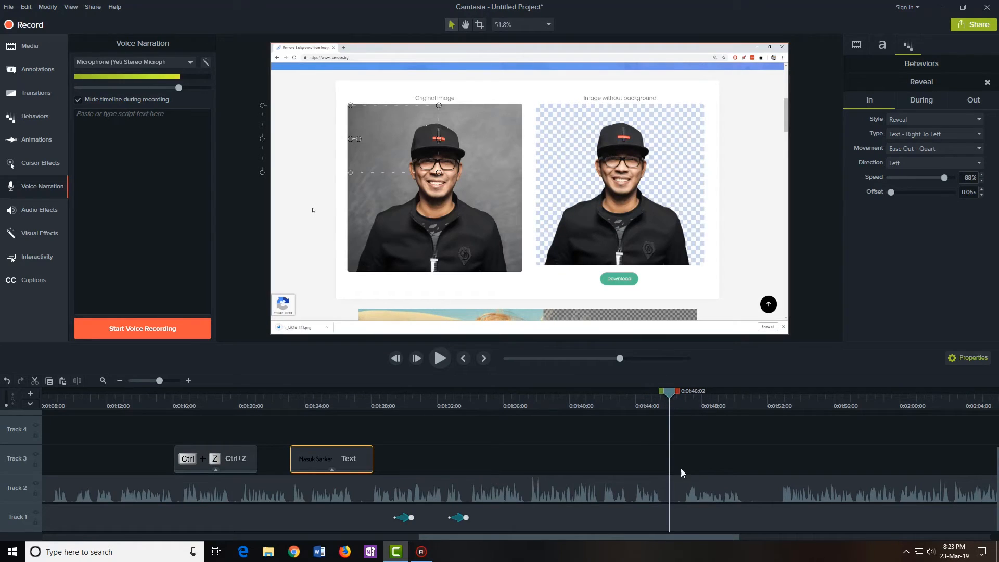
pyautogui.rightClick(672, 401)
# Split the Track 2 audio clip at the playhead at 0:01:46;02
pyautogui.click(732, 478)
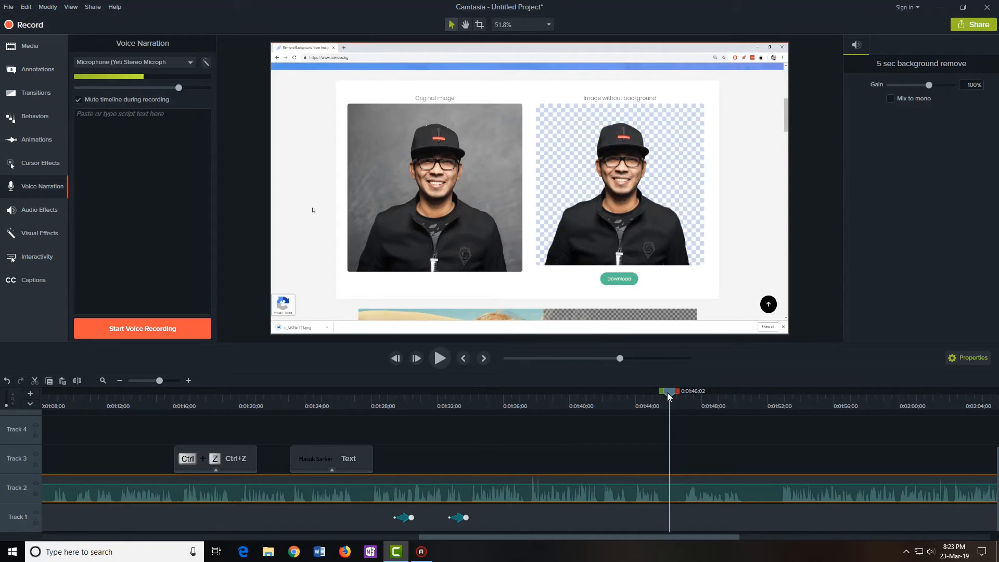
pyautogui.click(695, 452)
pyautogui.click(681, 489)
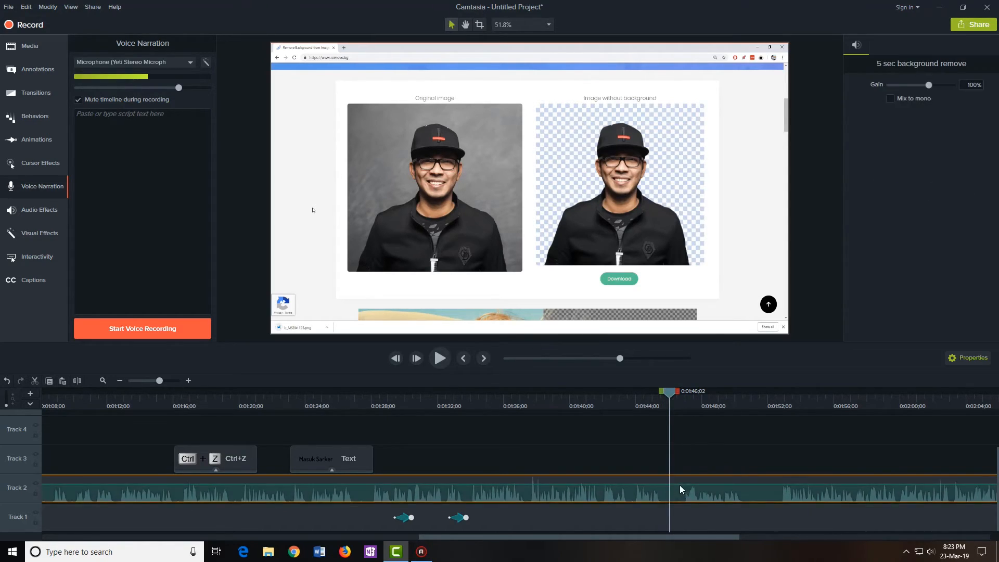
pyautogui.rightClick(672, 397)
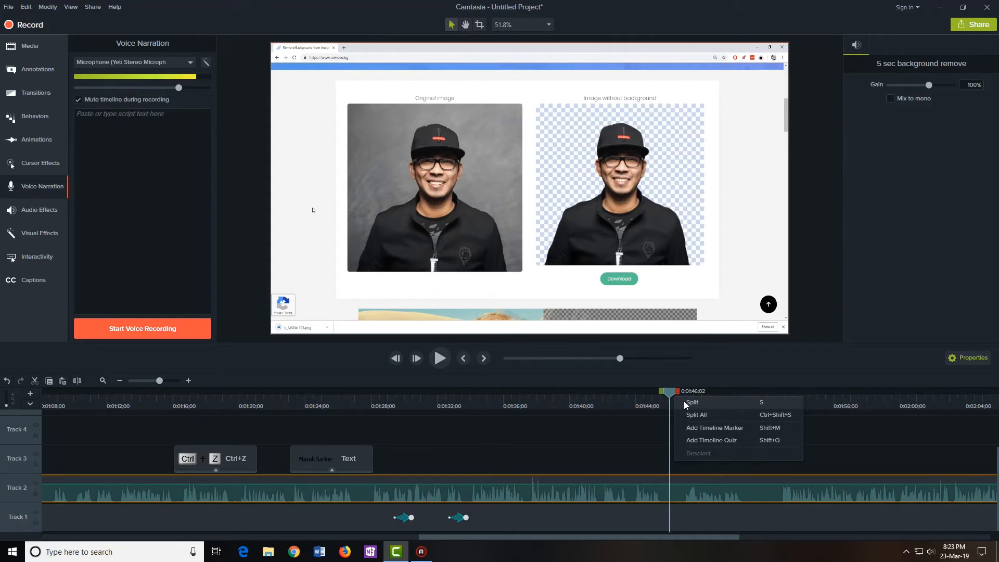
pyautogui.click(688, 408)
# Trim the split-off clip's start to 0:01:52;16, leaving a silent gap
pyautogui.click(677, 487)
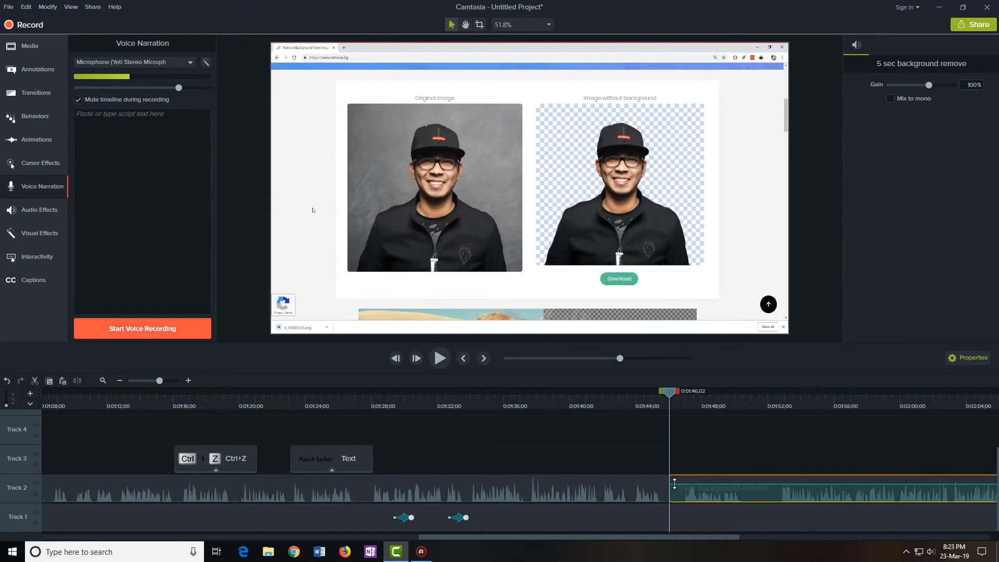
pyautogui.moveTo(672, 494); pyautogui.dragTo(778, 494)
pyautogui.click(756, 459)
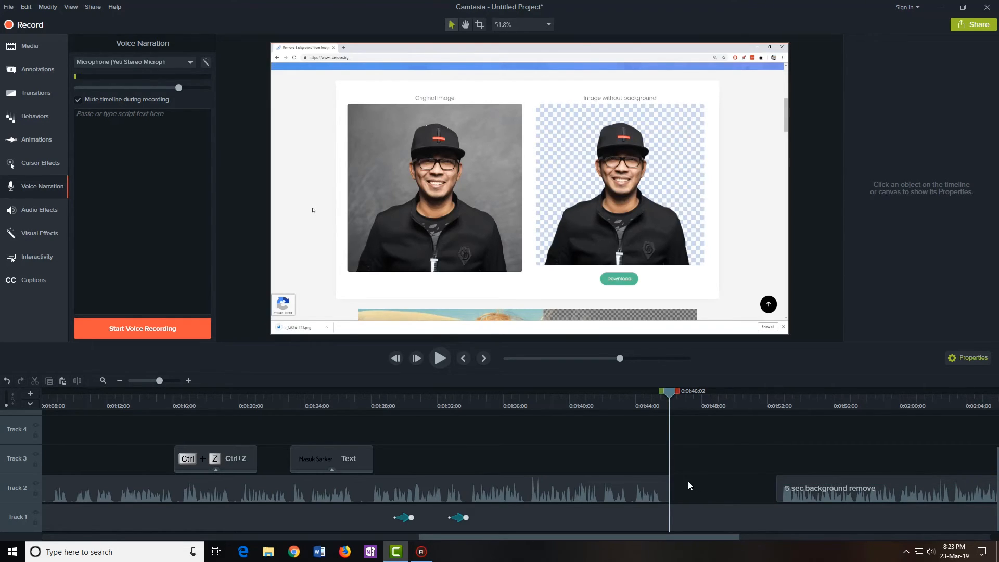
pyautogui.click(136, 61)
# Record a Yeti Stereo narration, save it as Narration 38, and place it on Track 3 in the gap
pyautogui.click(141, 79)
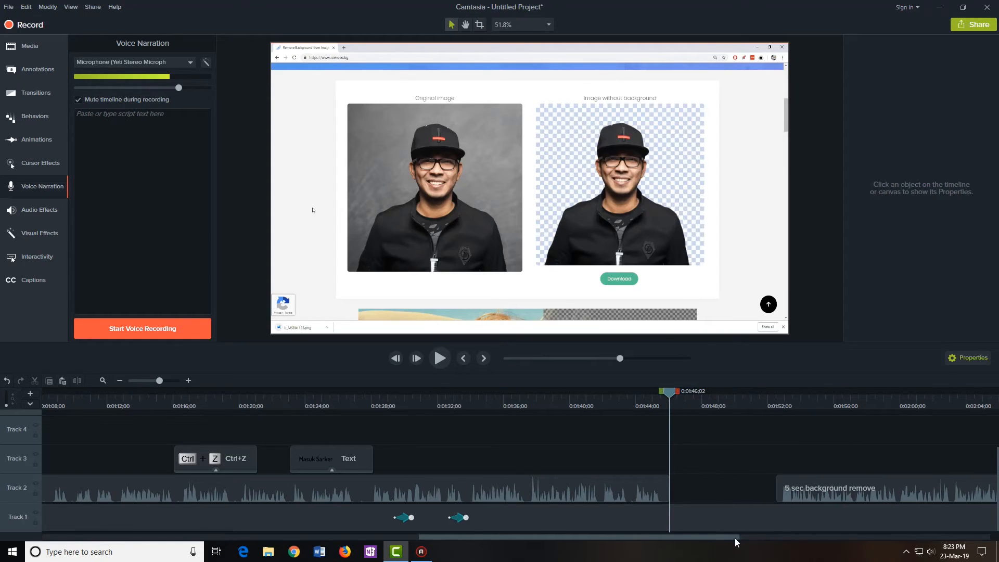
pyautogui.moveTo(735, 538); pyautogui.dragTo(770, 537)
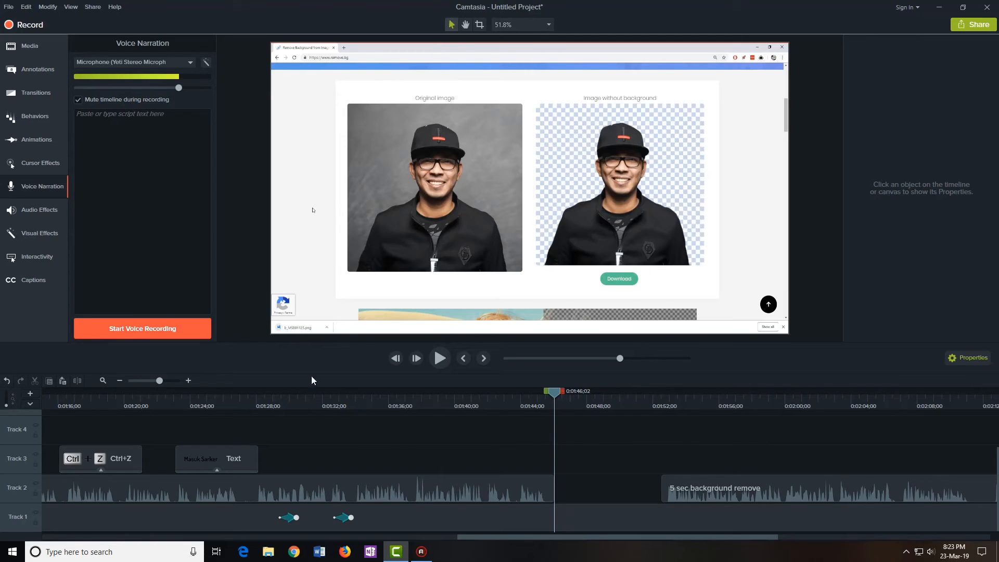
pyautogui.click(156, 328)
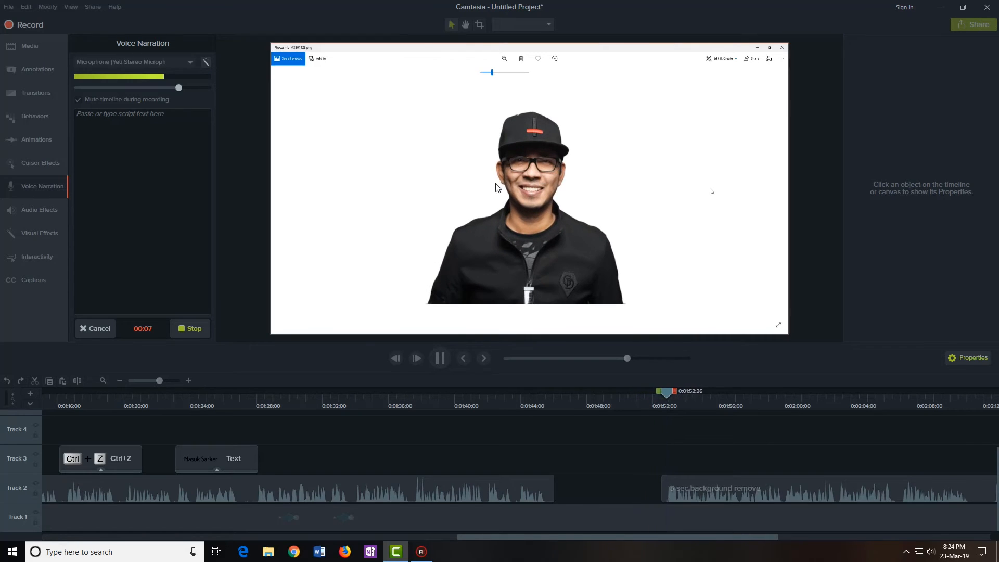
pyautogui.click(188, 327)
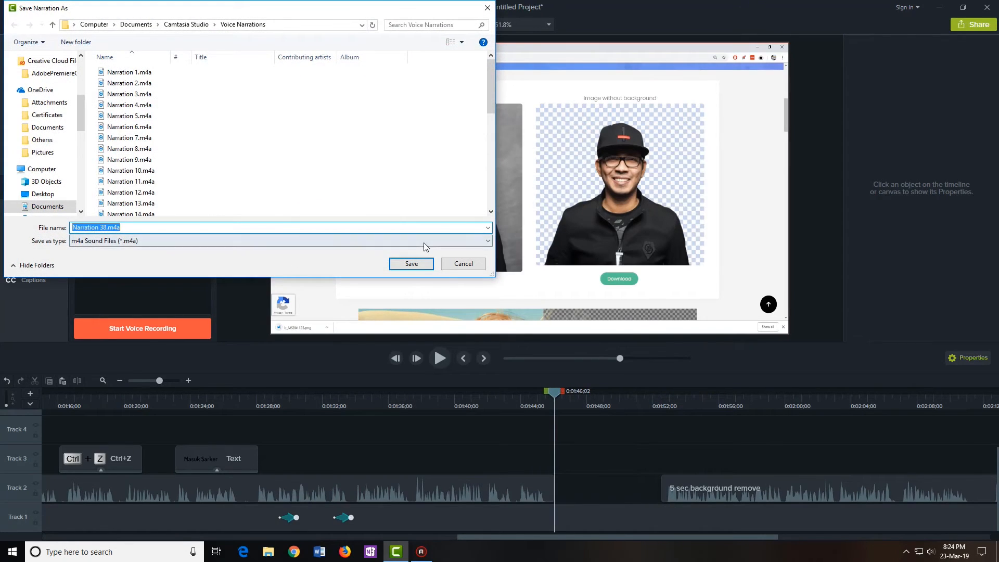
pyautogui.click(411, 263)
pyautogui.moveTo(580, 462); pyautogui.dragTo(548, 464)
pyautogui.moveTo(622, 469); pyautogui.dragTo(620, 479)
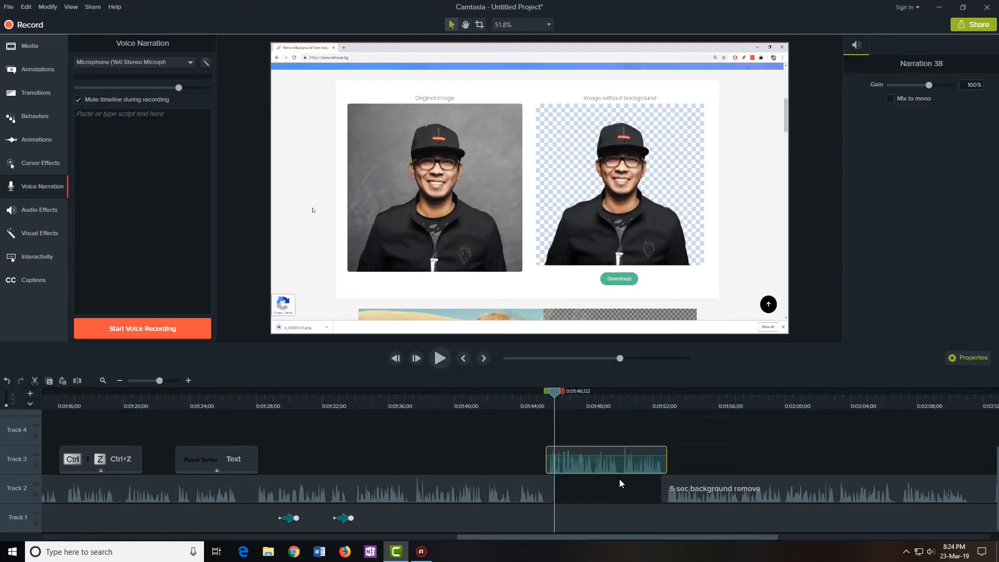
# Preview Narration 38 from 0:01:44;04, then show the Audio Effects library
pyautogui.click(523, 398)
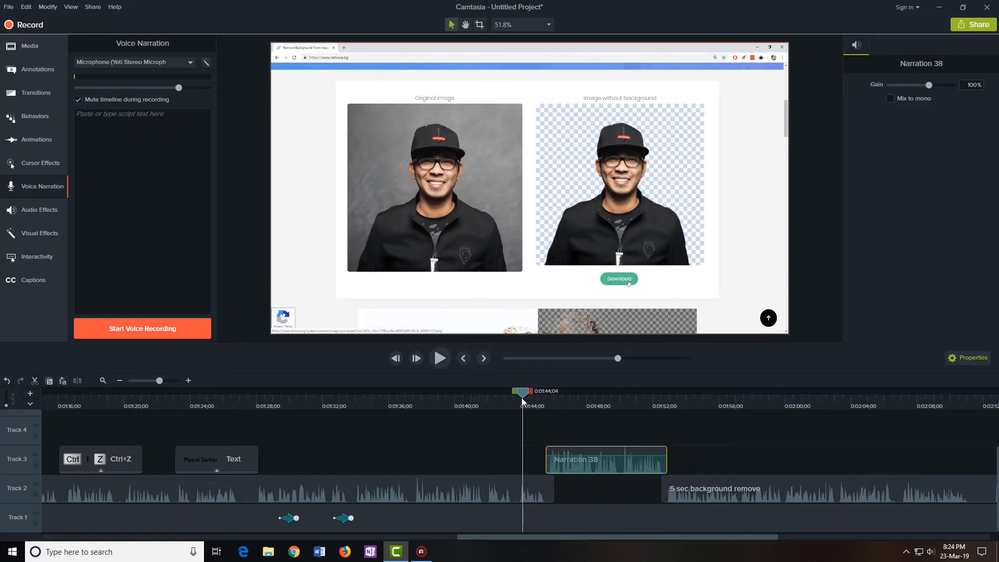
pyautogui.click(440, 358)
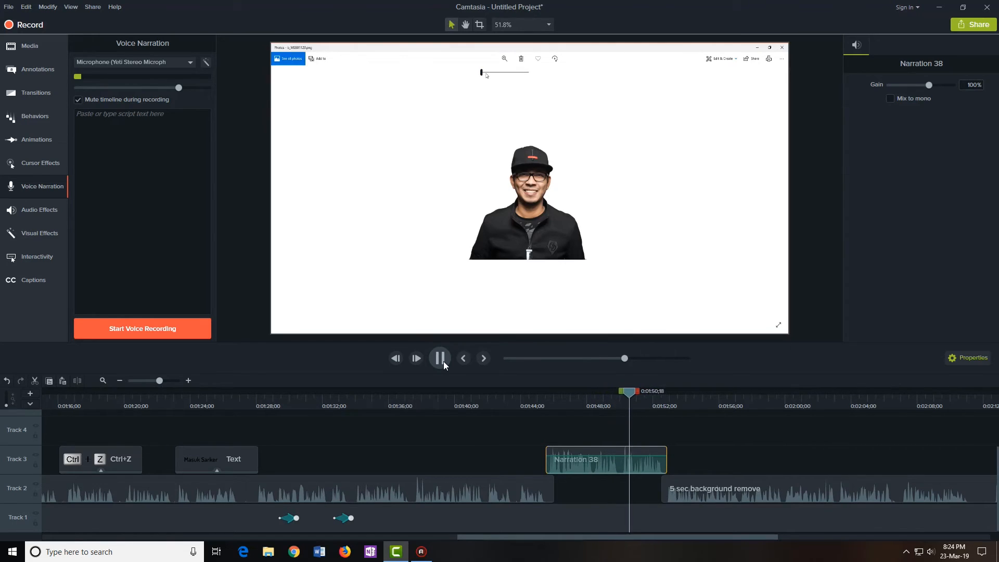
pyautogui.click(443, 361)
pyautogui.moveTo(715, 538); pyautogui.dragTo(747, 540)
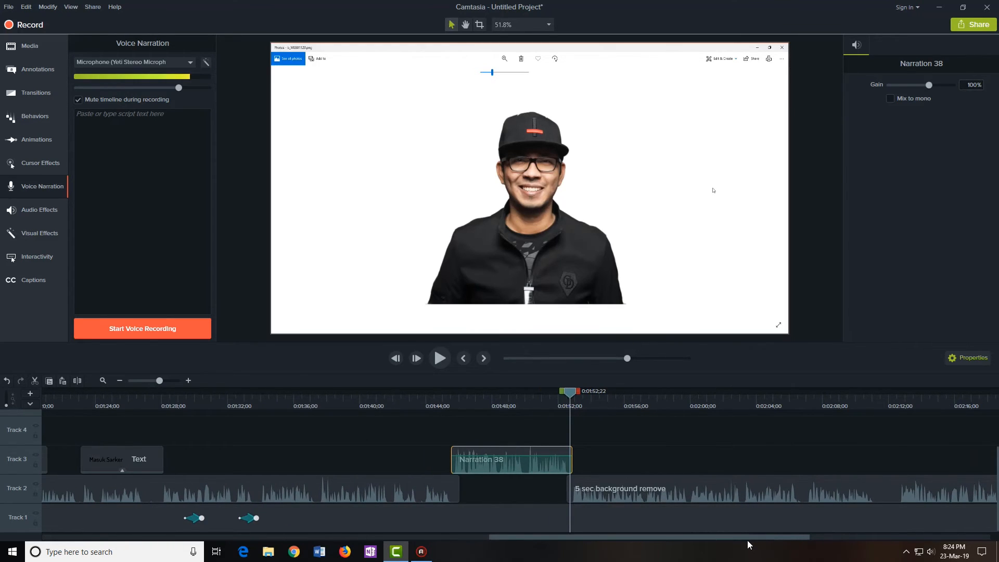
pyautogui.moveTo(745, 540); pyautogui.dragTo(802, 540)
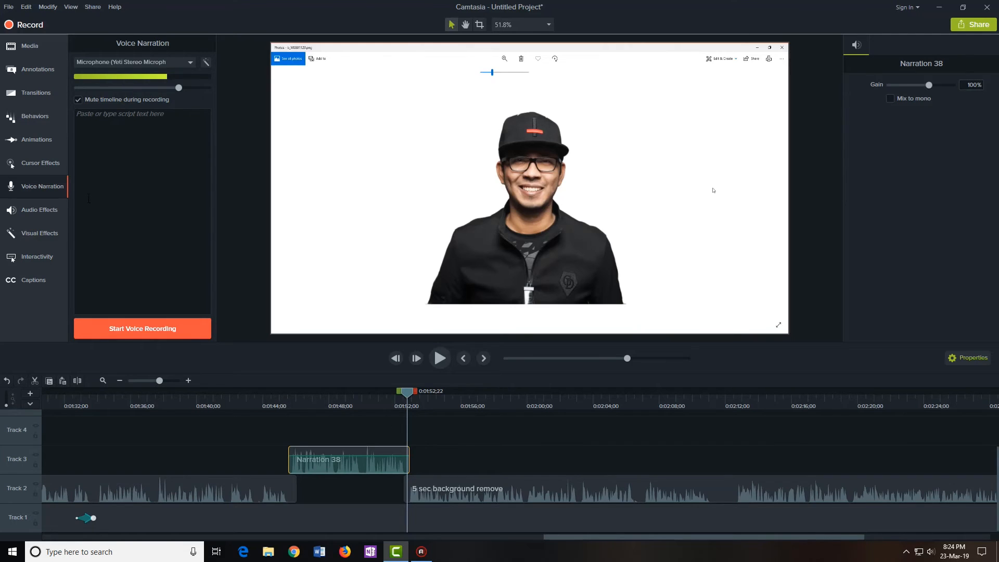
pyautogui.click(49, 215)
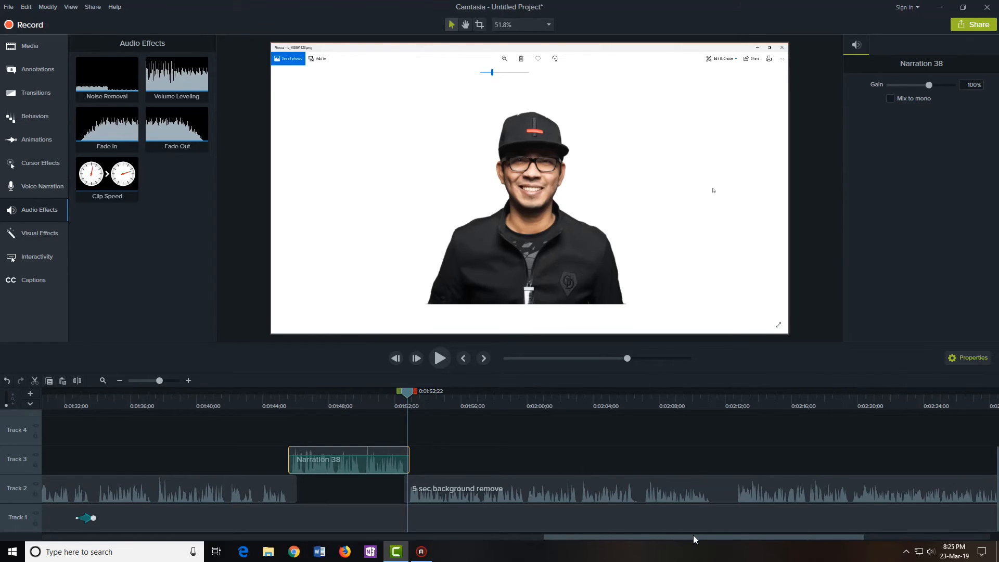
# Apply Noise Removal to both Track 2 clips and Narration 38, lowering Amount to 8
pyautogui.moveTo(692, 536); pyautogui.dragTo(696, 534)
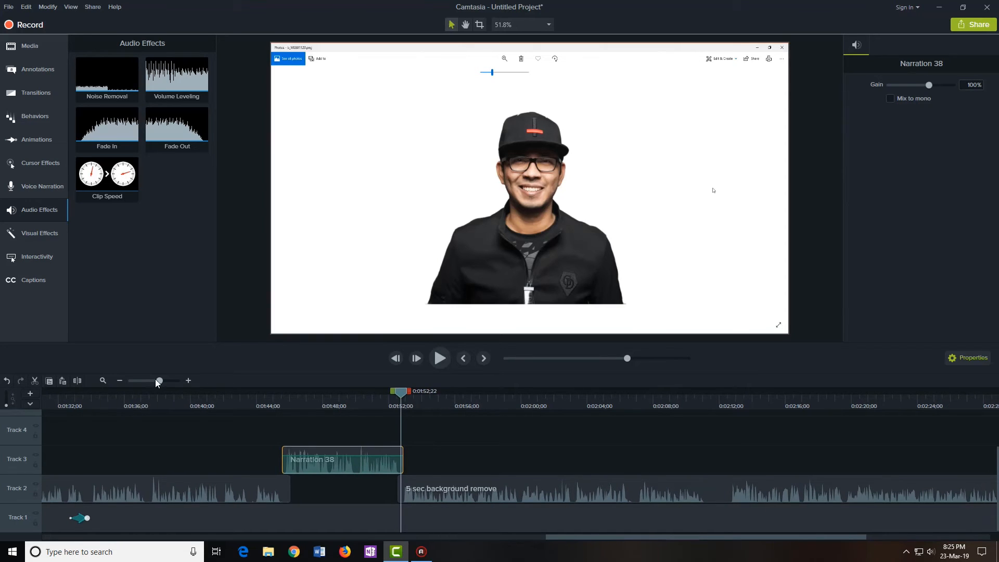
pyautogui.moveTo(158, 380); pyautogui.dragTo(152, 382)
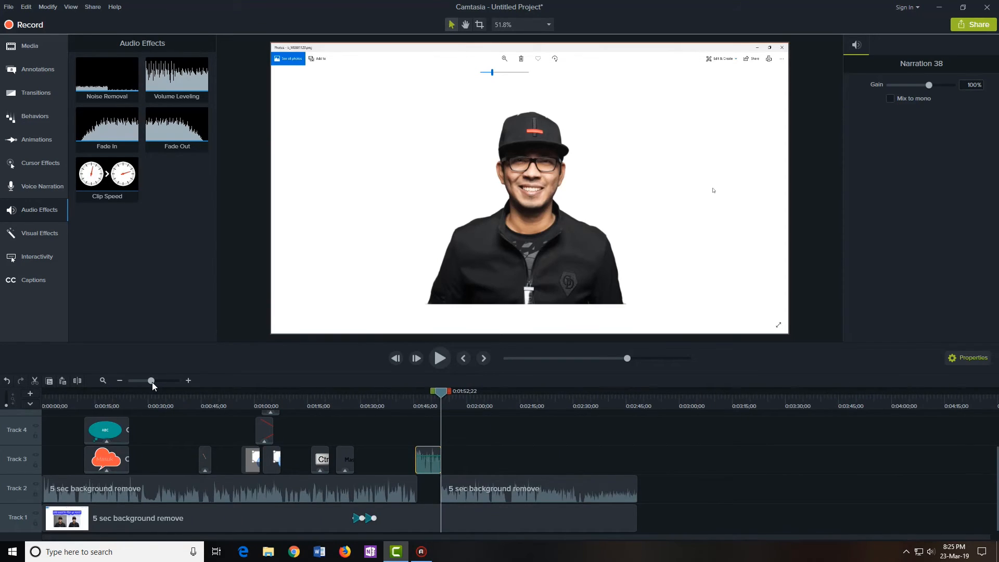
pyautogui.moveTo(686, 500); pyautogui.dragTo(169, 481)
pyautogui.keyDown('ctrl'); pyautogui.click(427, 466); pyautogui.keyUp('ctrl')
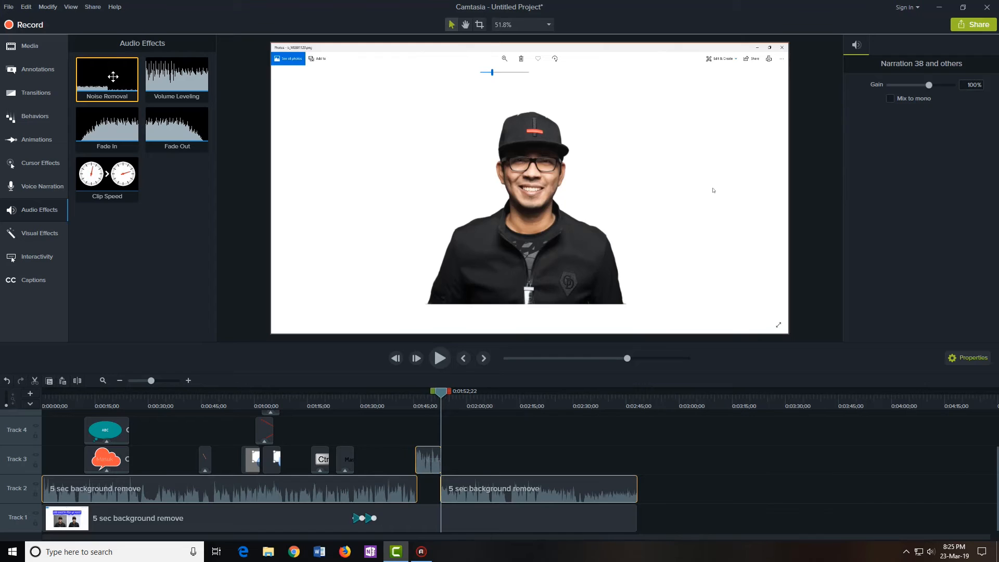
pyautogui.moveTo(102, 75); pyautogui.dragTo(478, 483)
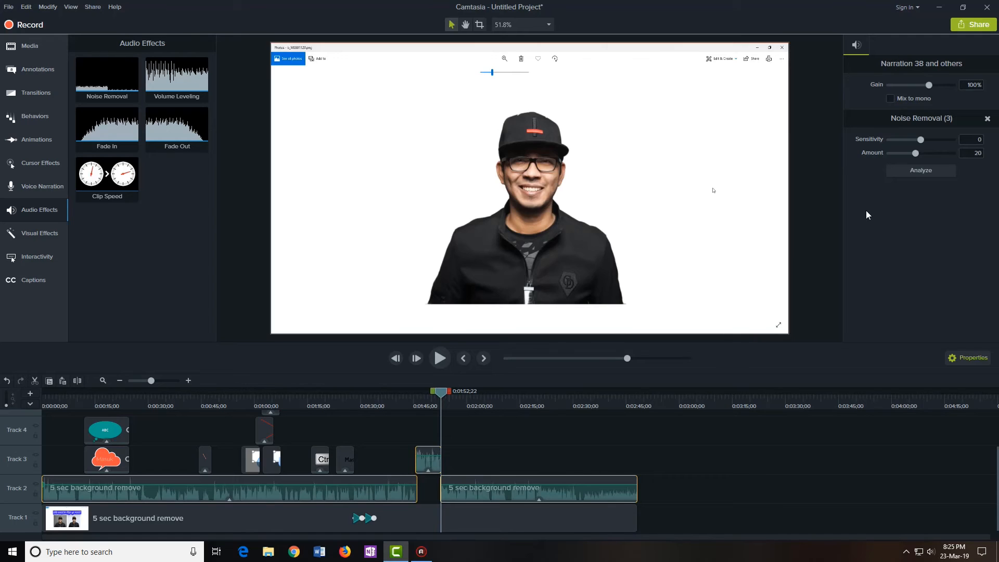
pyautogui.moveTo(916, 152); pyautogui.dragTo(908, 153)
pyautogui.click(447, 397)
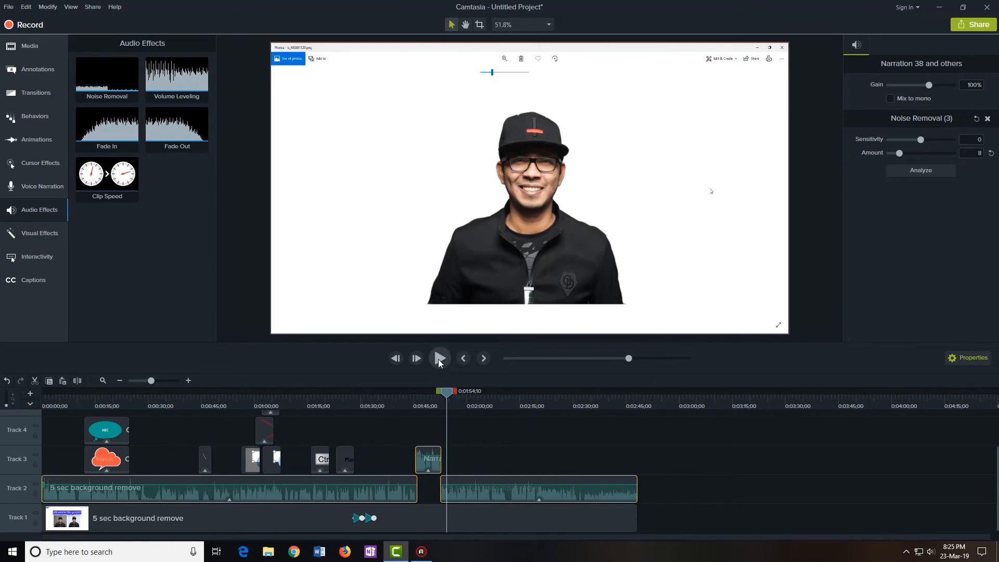
pyautogui.click(481, 421)
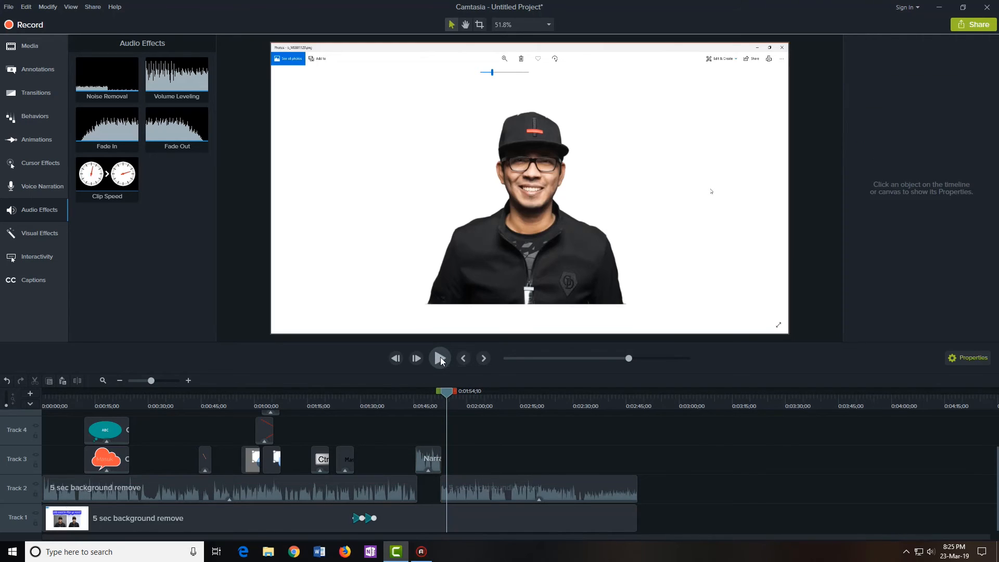
pyautogui.click(441, 359)
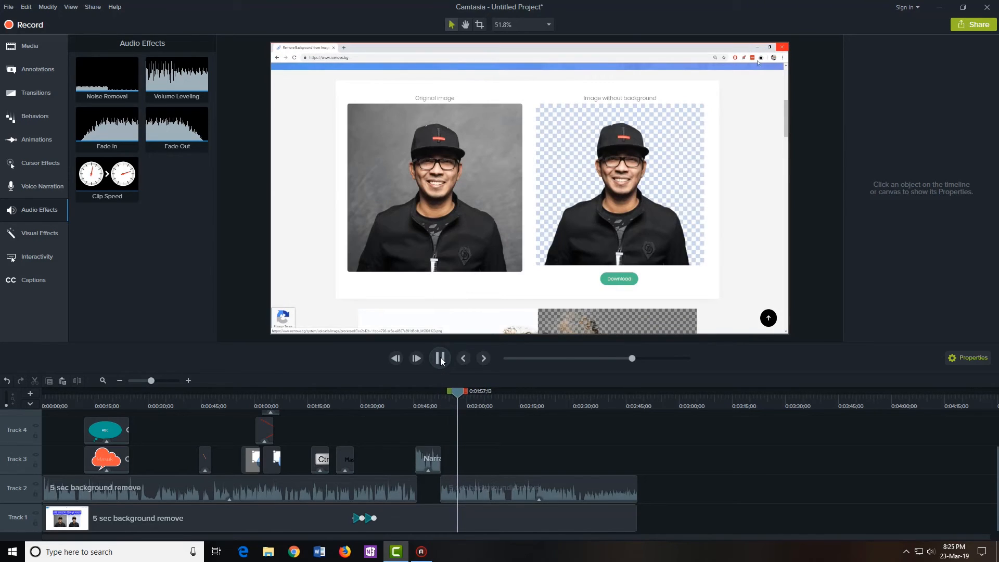
pyautogui.moveTo(639, 482); pyautogui.dragTo(393, 456)
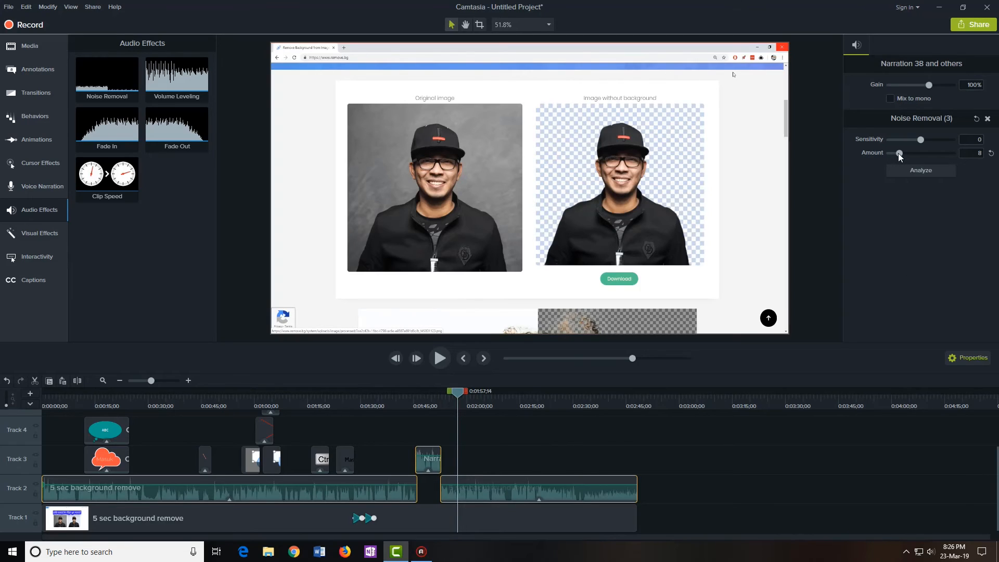
pyautogui.click(586, 445)
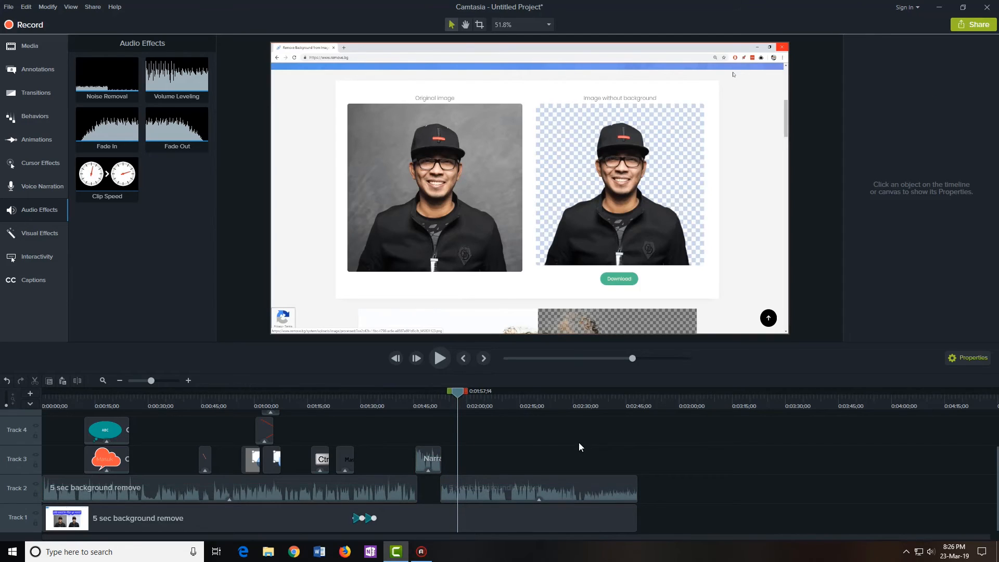
# Add Noise Removal to the second Track 2 audio clip and show the Visual Effects library
pyautogui.moveTo(682, 483); pyautogui.dragTo(375, 459)
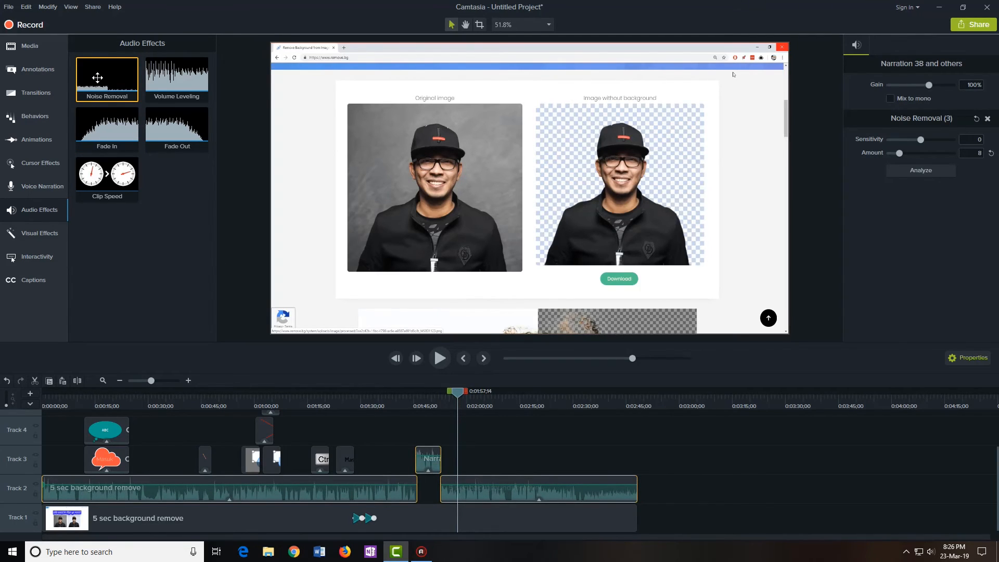
pyautogui.moveTo(97, 77); pyautogui.dragTo(453, 481)
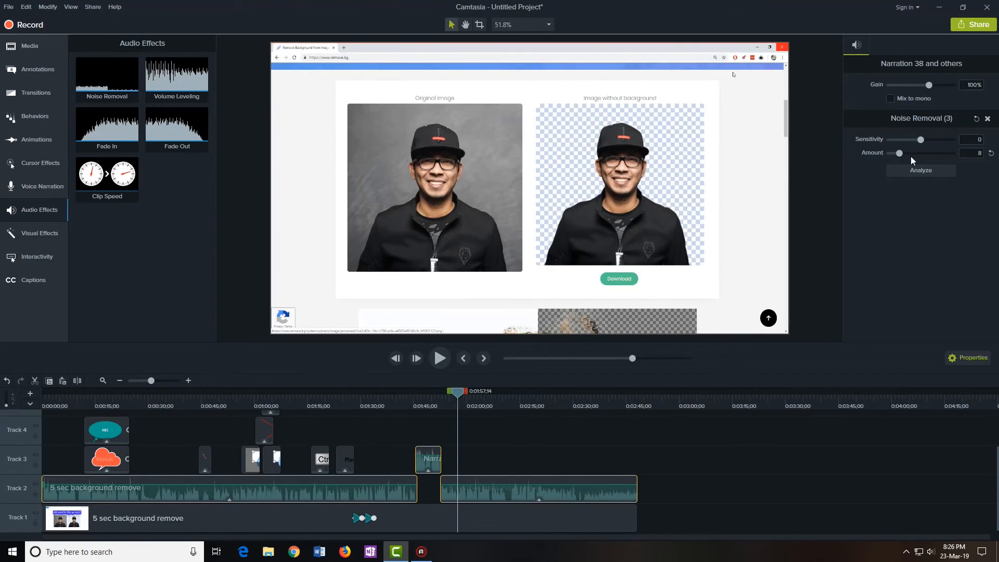
pyautogui.click(531, 450)
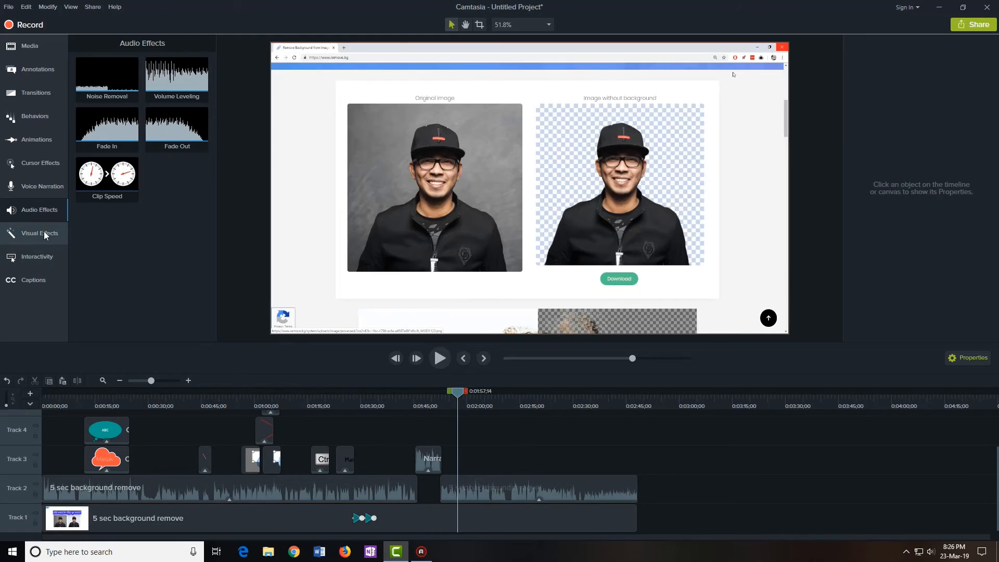
pyautogui.click(33, 235)
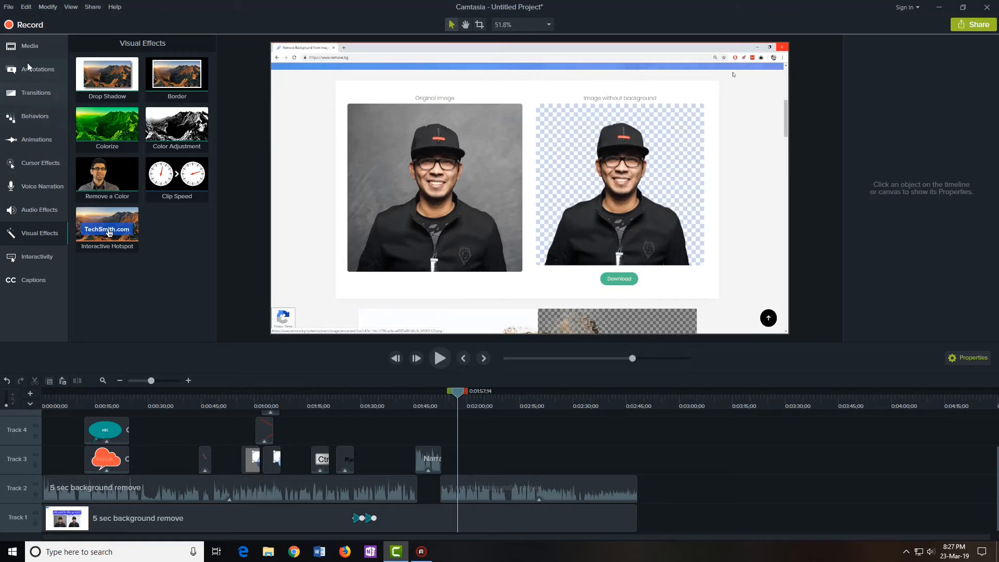
# Switch the left sidebar to the Media Bin of imported clips and audio
pyautogui.click(35, 48)
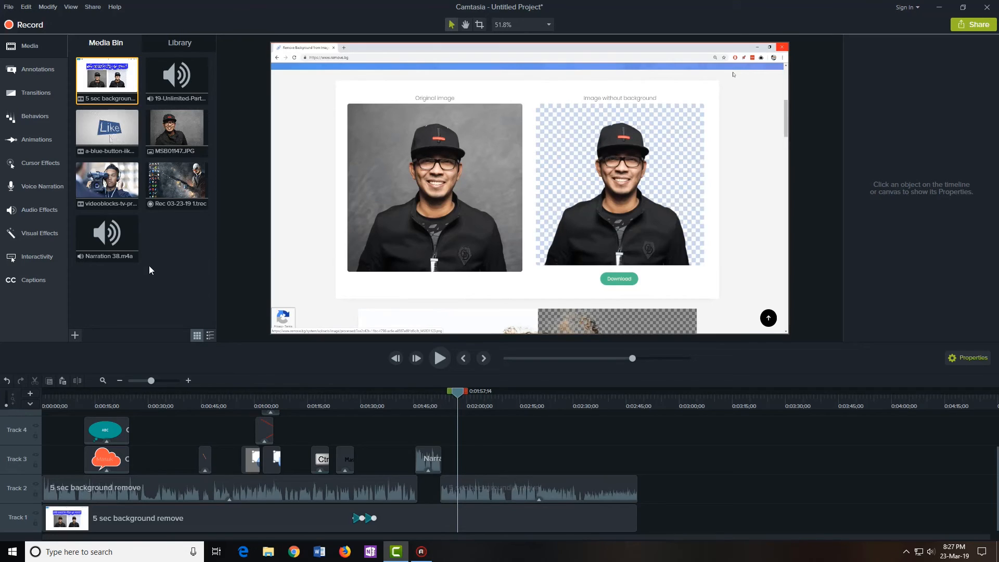
# Place the videoblocks presenter clip on Track 3, scaled to 44.2% in the upper right
pyautogui.moveTo(106, 182); pyautogui.dragTo(465, 458)
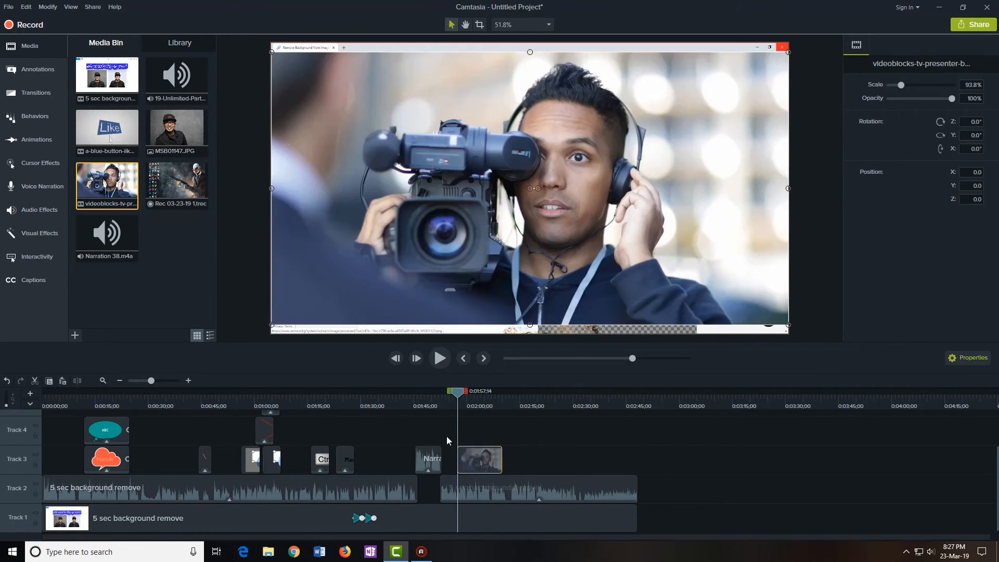
pyautogui.moveTo(461, 396); pyautogui.dragTo(476, 396)
pyautogui.moveTo(786, 323); pyautogui.dragTo(515, 181)
pyautogui.moveTo(429, 155); pyautogui.dragTo(669, 177)
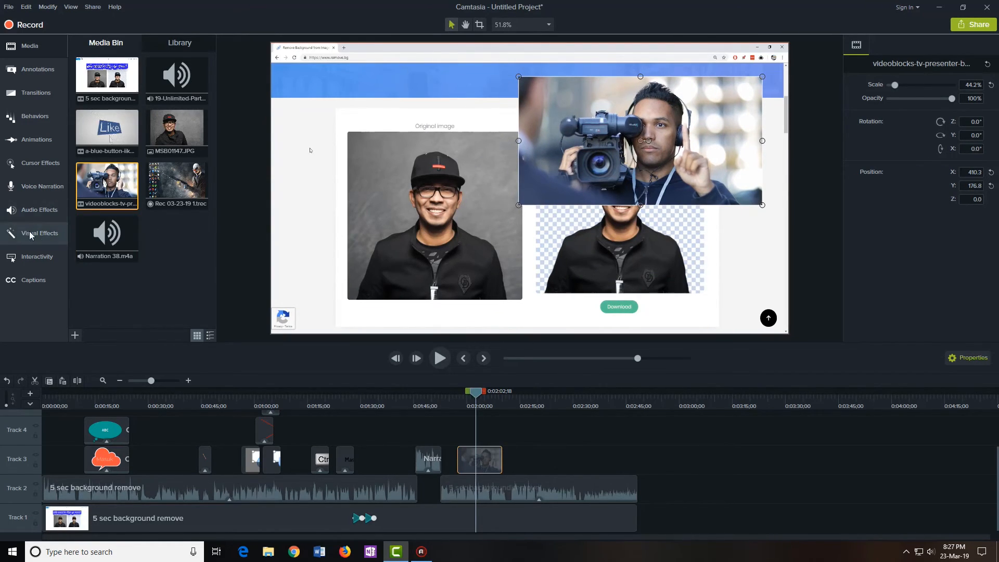
pyautogui.click(51, 237)
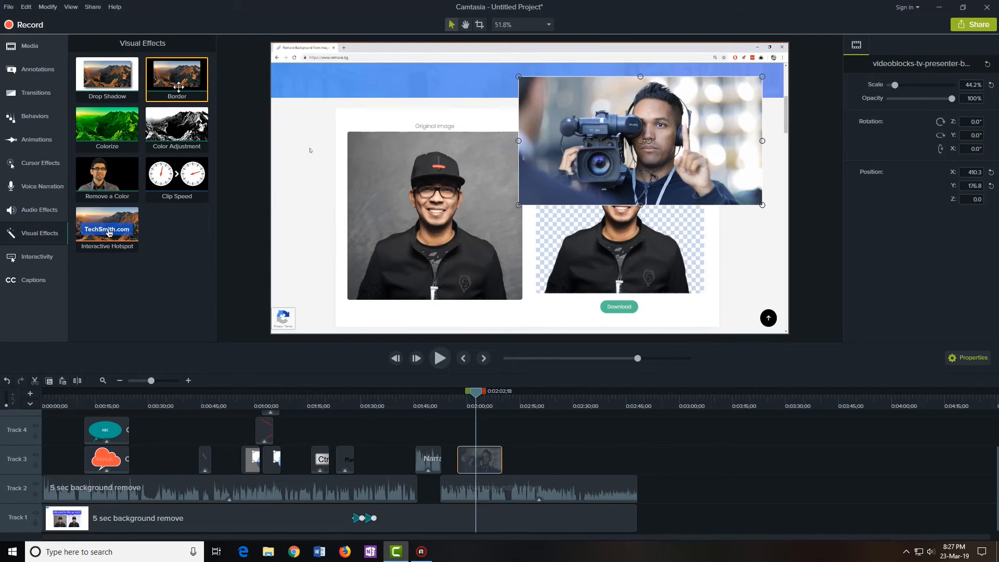
# Give the camera overlay a Drop Shadow (offset 31, 65% opacity, blur 24) and a Clip Speed effect
pyautogui.moveTo(108, 66); pyautogui.dragTo(476, 460)
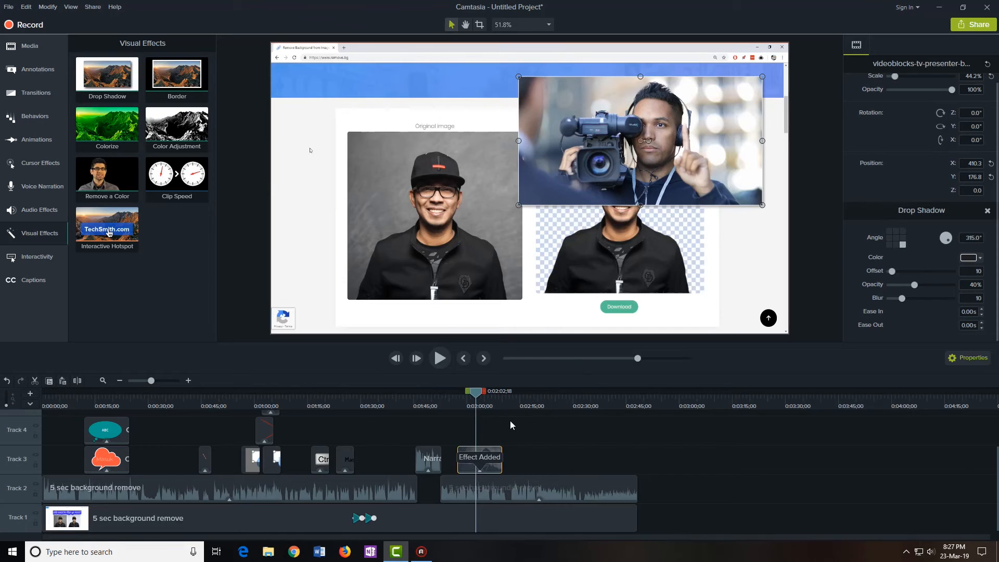
pyautogui.click(747, 237)
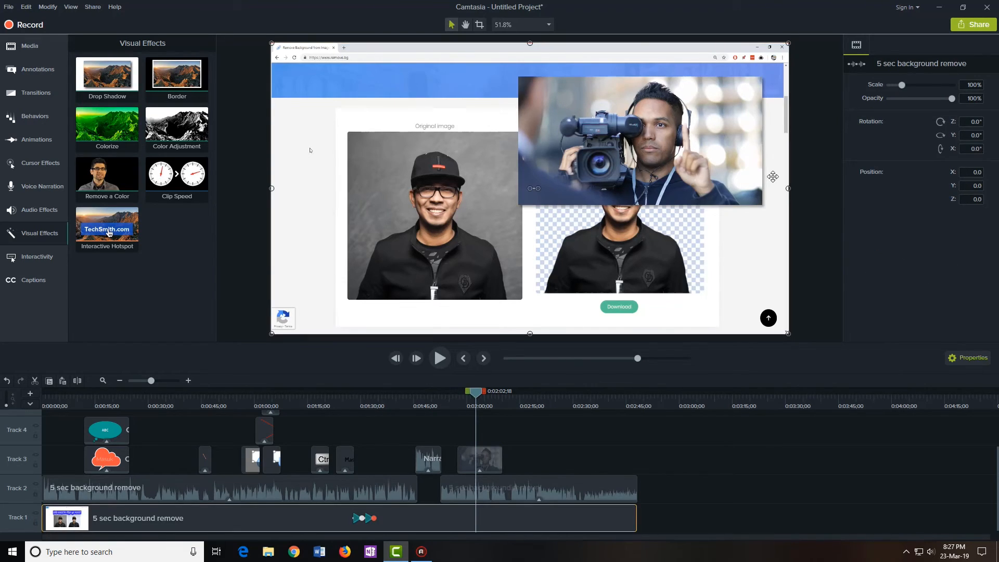
pyautogui.click(494, 459)
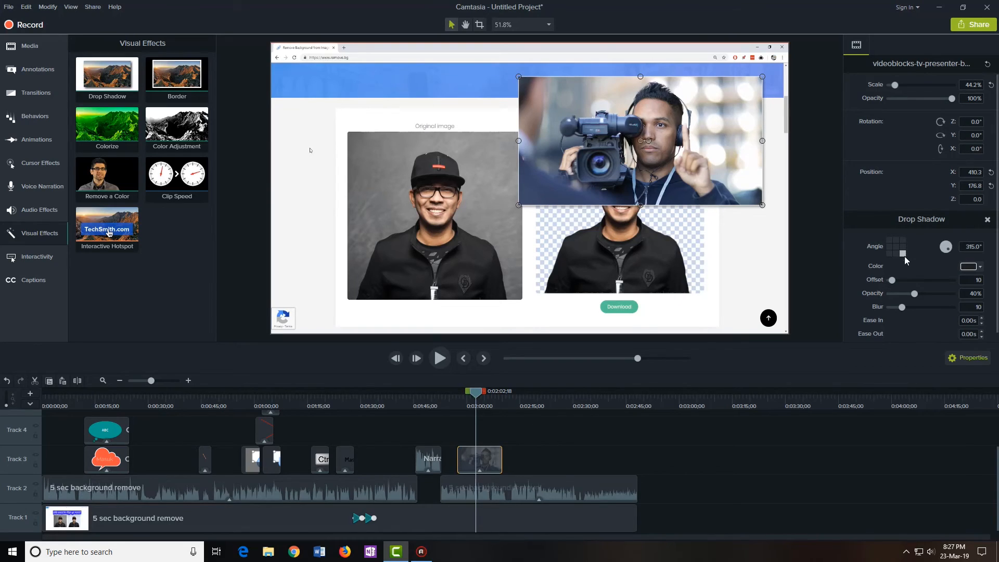
pyautogui.moveTo(892, 280); pyautogui.dragTo(919, 312)
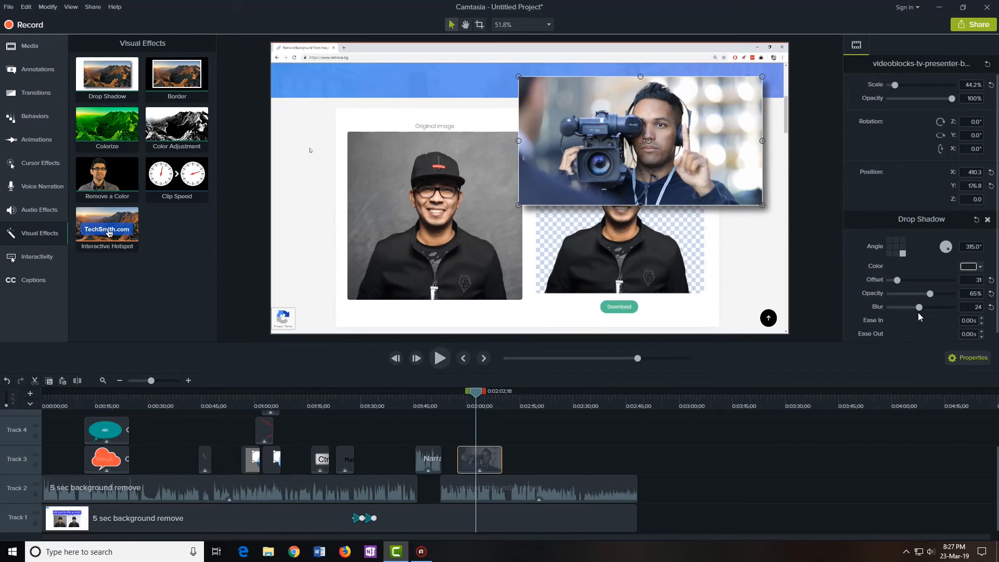
pyautogui.scroll(-1, 926, 292)
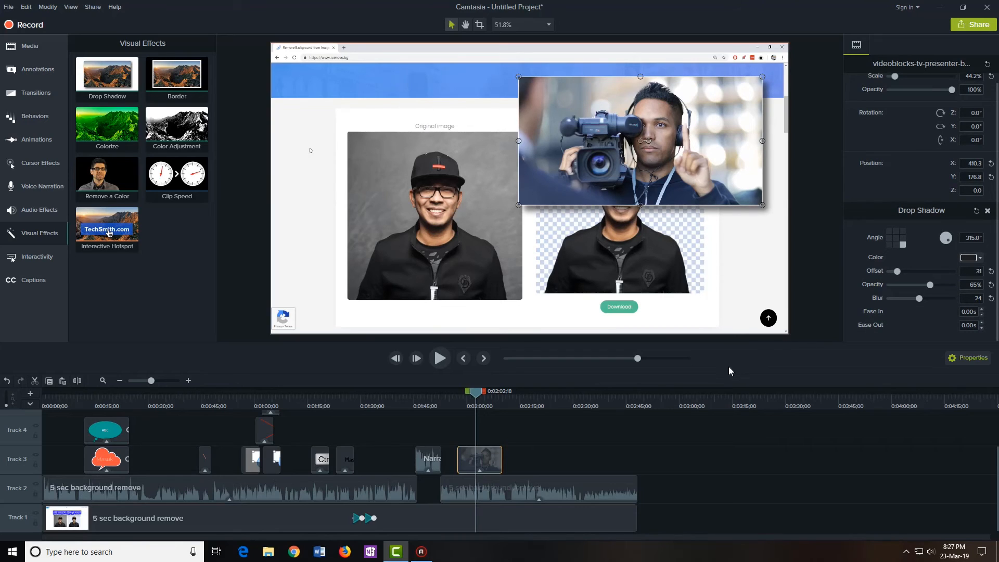
pyautogui.moveTo(476, 392)
pyautogui.mouseDown()
pyautogui.moveTo(518, 392)
pyautogui.moveTo(471, 399)
pyautogui.mouseUp()
pyautogui.moveTo(176, 178); pyautogui.dragTo(480, 456)
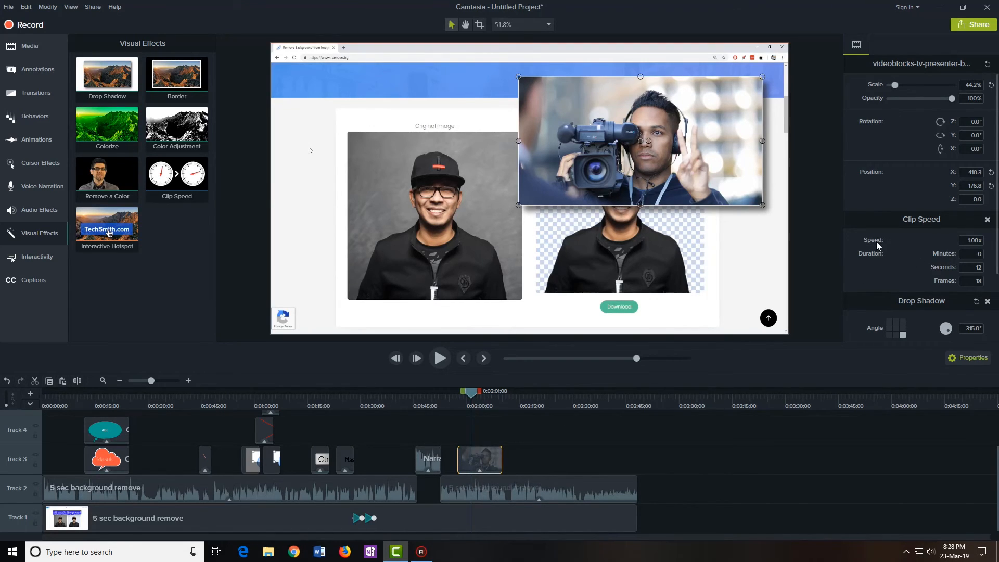
# Set the camera overlay's Clip Speed to 2x, shortening it to 6 seconds 9 frames
pyautogui.click(490, 439)
pyautogui.click(478, 458)
pyautogui.click(965, 241)
pyautogui.write('2x')
pyautogui.press('Return')
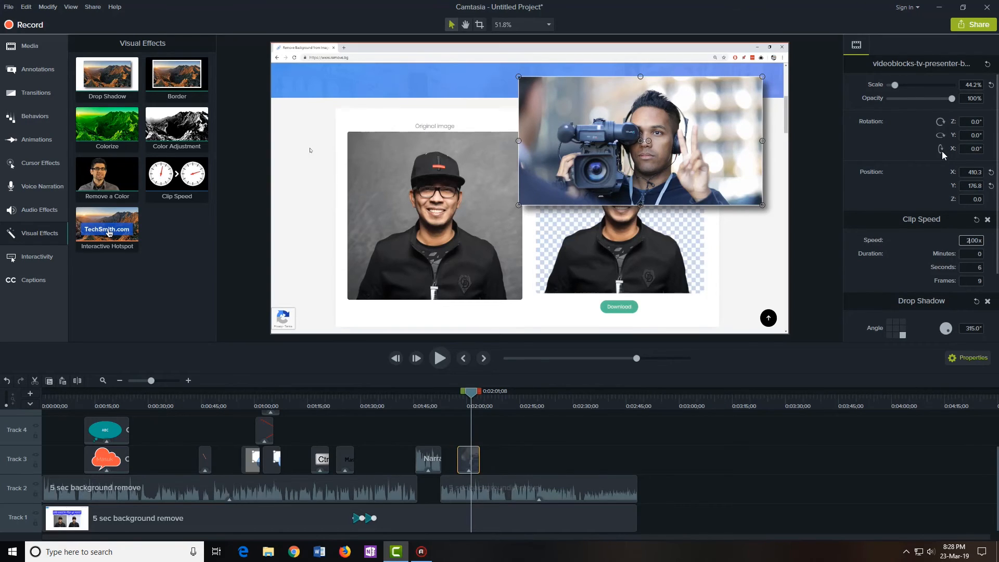
# Preview the sped-up overlay from 0:01:57;09, then show the Captions panel
pyautogui.moveTo(468, 399); pyautogui.dragTo(460, 402)
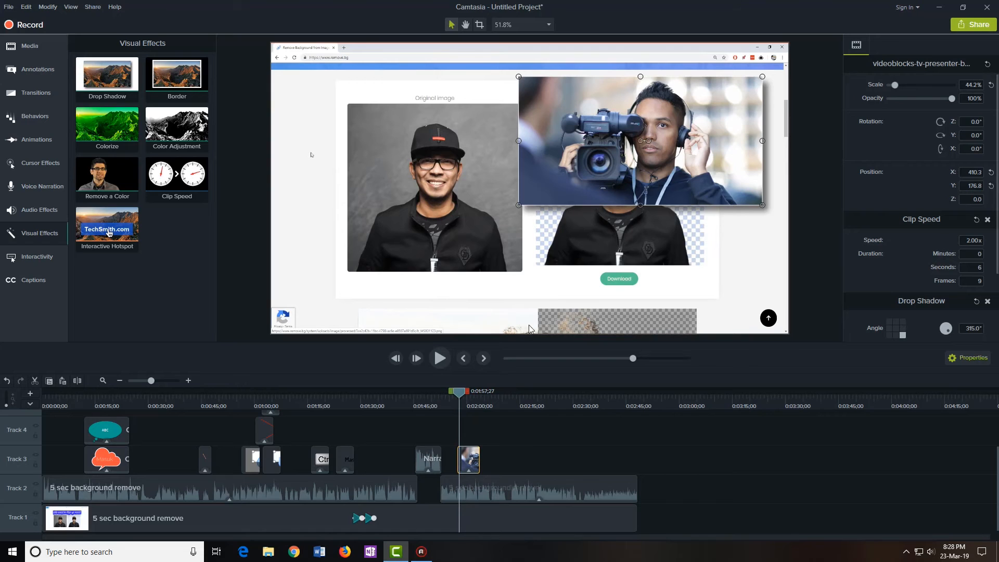
pyautogui.click(441, 361)
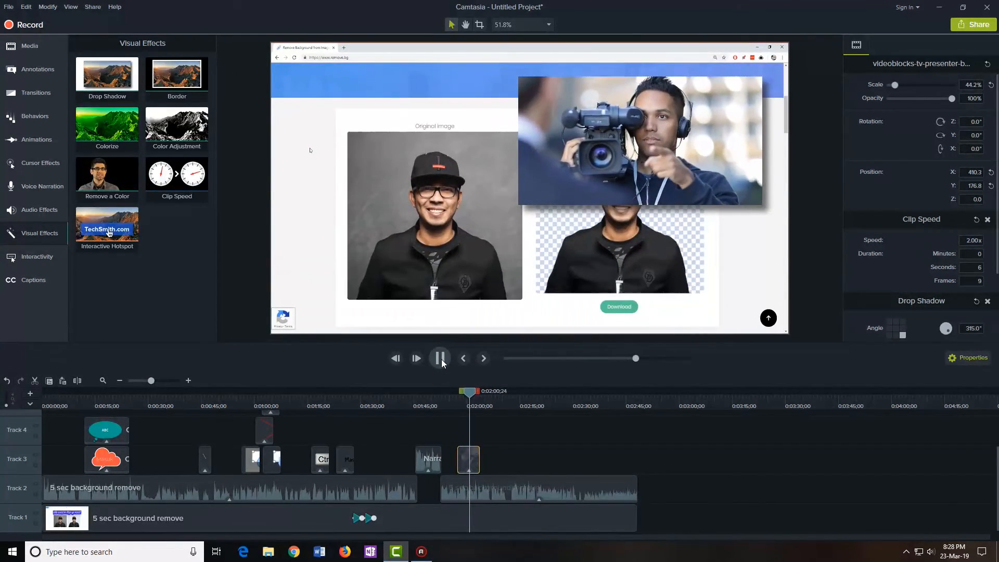
pyautogui.click(441, 360)
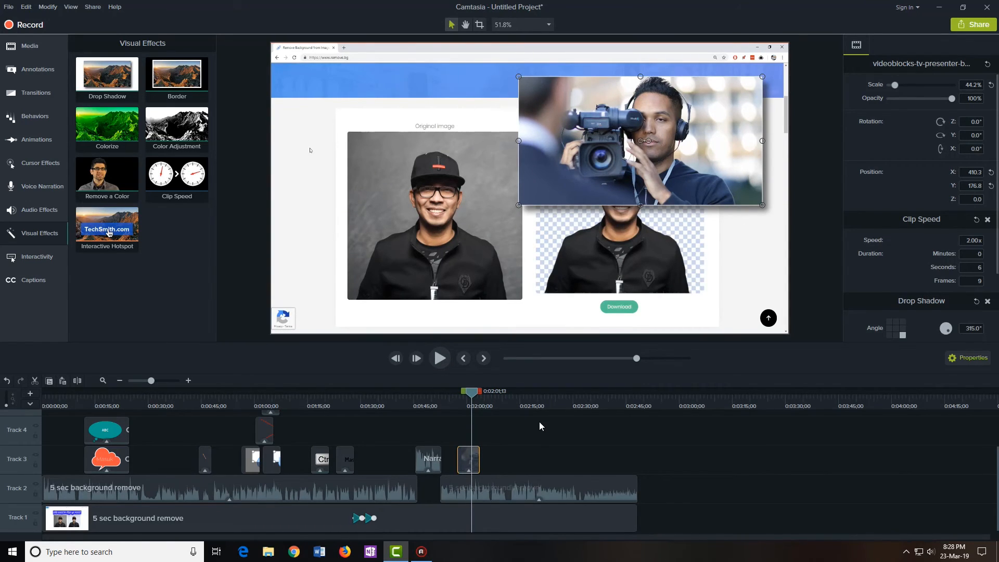
pyautogui.click(20, 284)
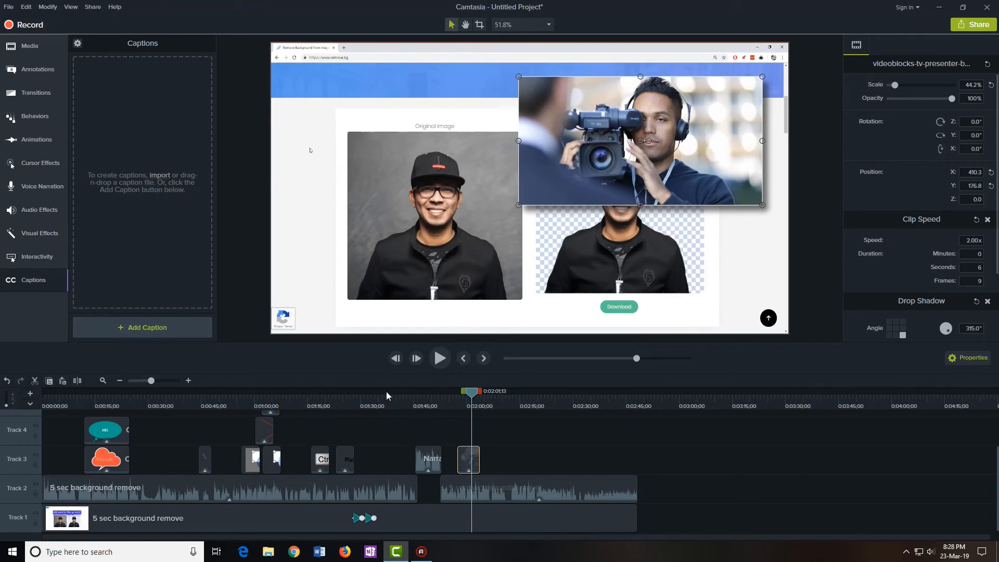
# Apply Medium Volume Leveling to the second Track 2 audio clip and review its settings
pyautogui.click(26, 47)
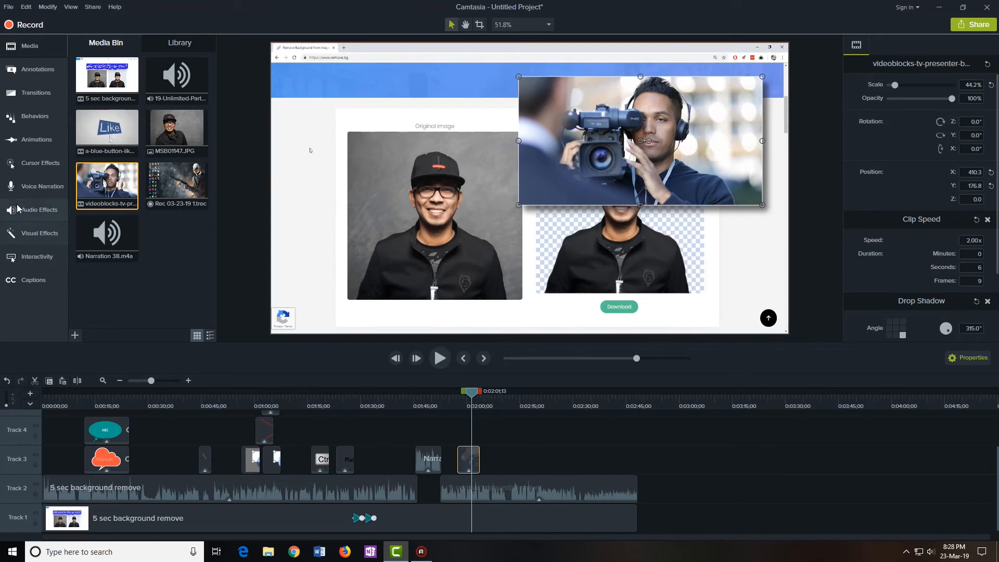
pyautogui.click(38, 209)
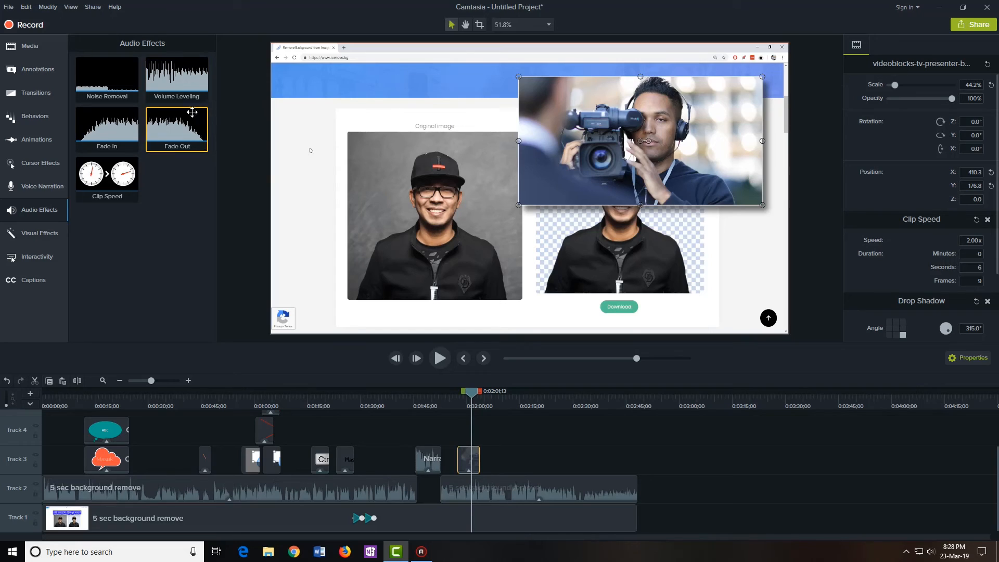
pyautogui.click(566, 448)
pyautogui.click(533, 402)
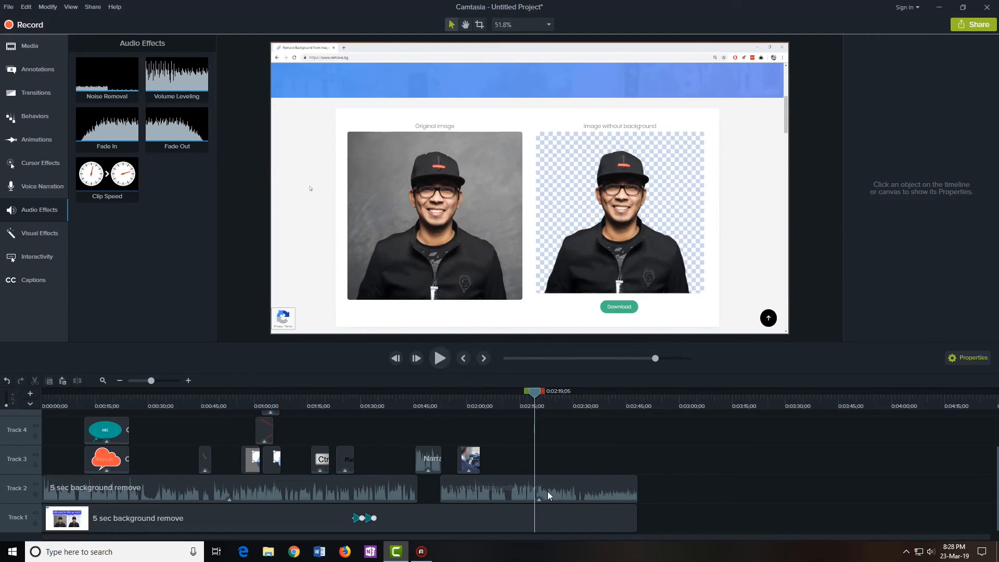
pyautogui.click(512, 481)
pyautogui.moveTo(174, 76); pyautogui.dragTo(518, 488)
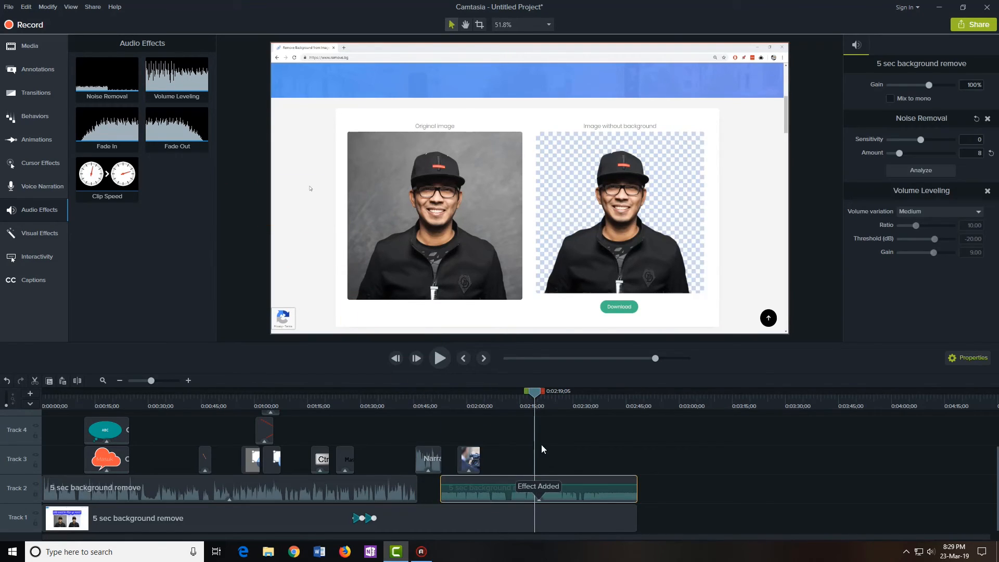
pyautogui.click(567, 450)
pyautogui.click(539, 485)
pyautogui.click(552, 444)
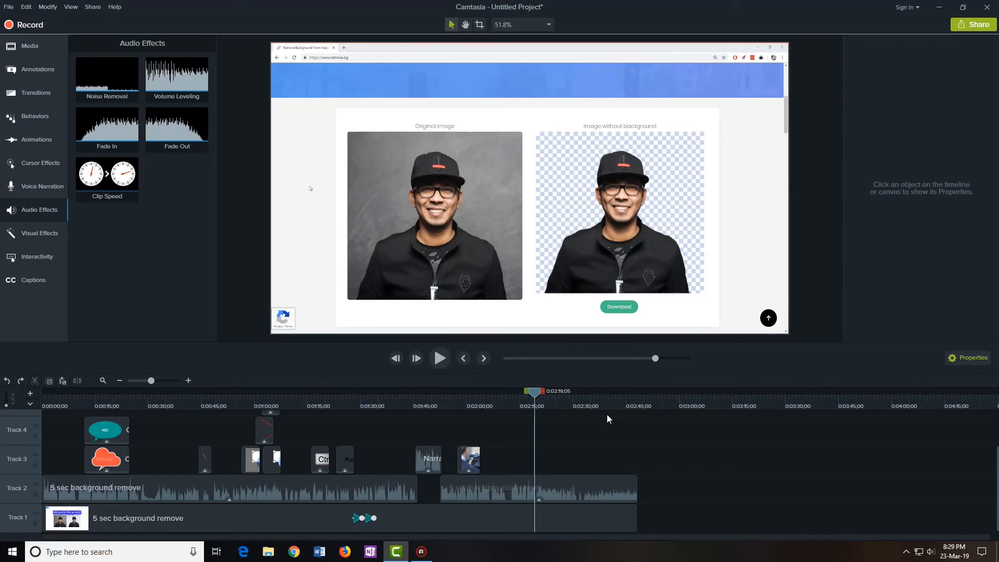
pyautogui.click(631, 398)
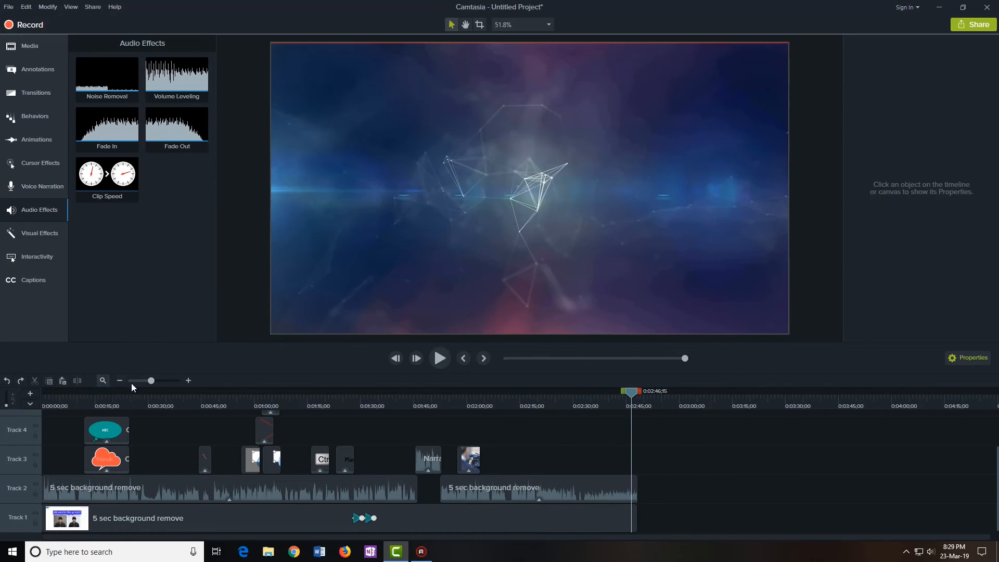
# Add the 19-Unlimited-Partnership music to Track 3 and trim its start later
pyautogui.moveTo(151, 381); pyautogui.dragTo(175, 381)
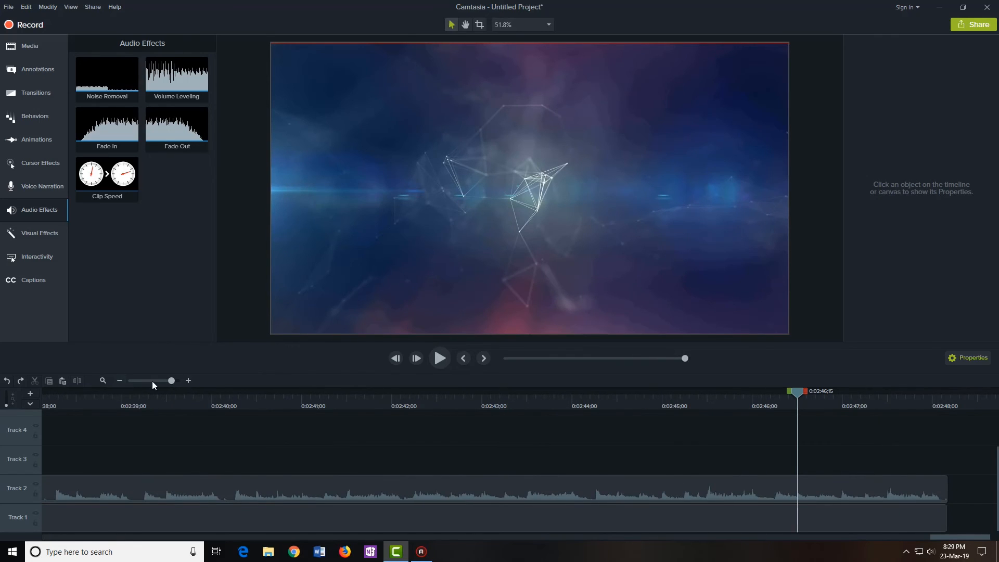
pyautogui.moveTo(170, 378); pyautogui.dragTo(165, 378)
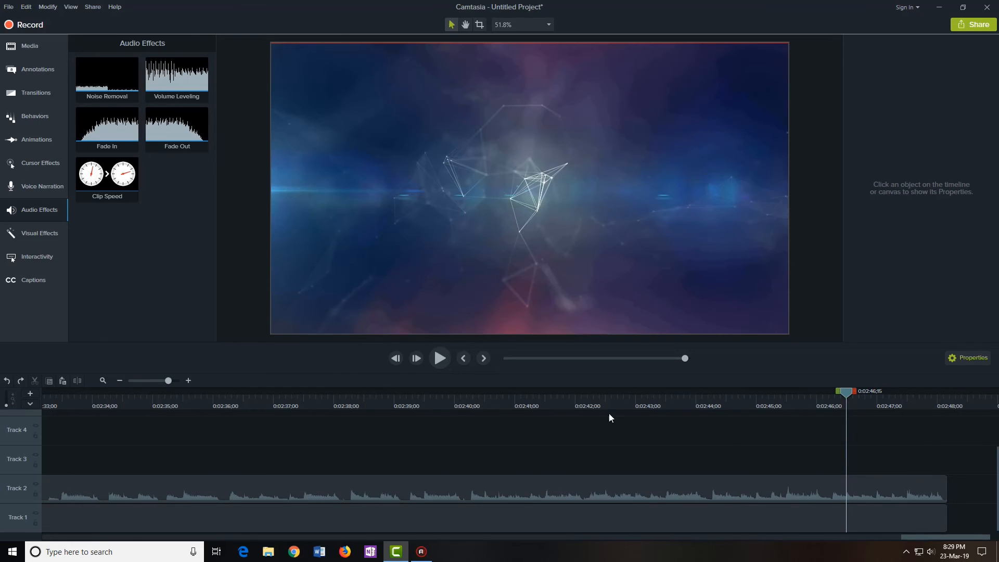
pyautogui.click(34, 47)
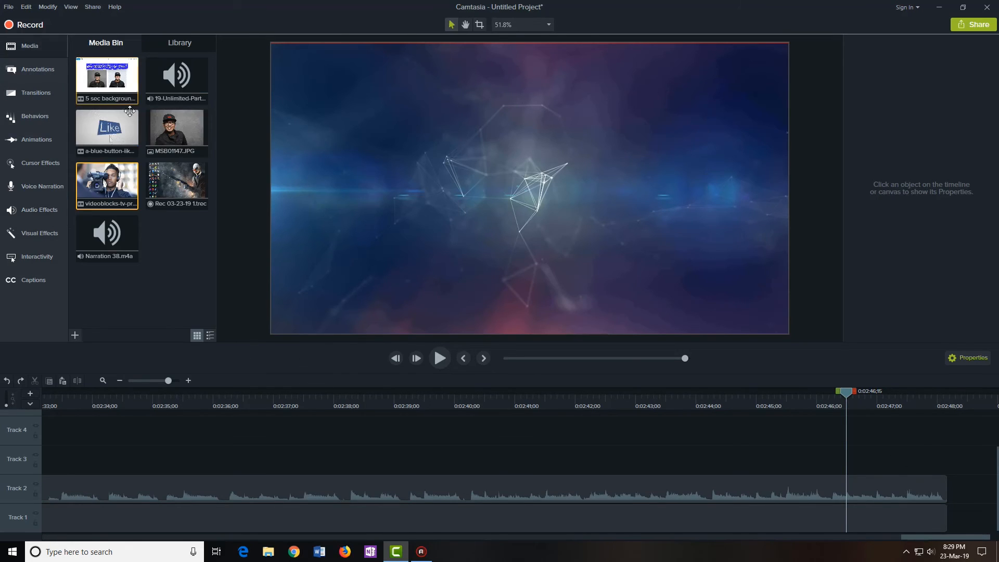
pyautogui.moveTo(94, 238); pyautogui.dragTo(64, 232)
pyautogui.moveTo(173, 73); pyautogui.dragTo(619, 477)
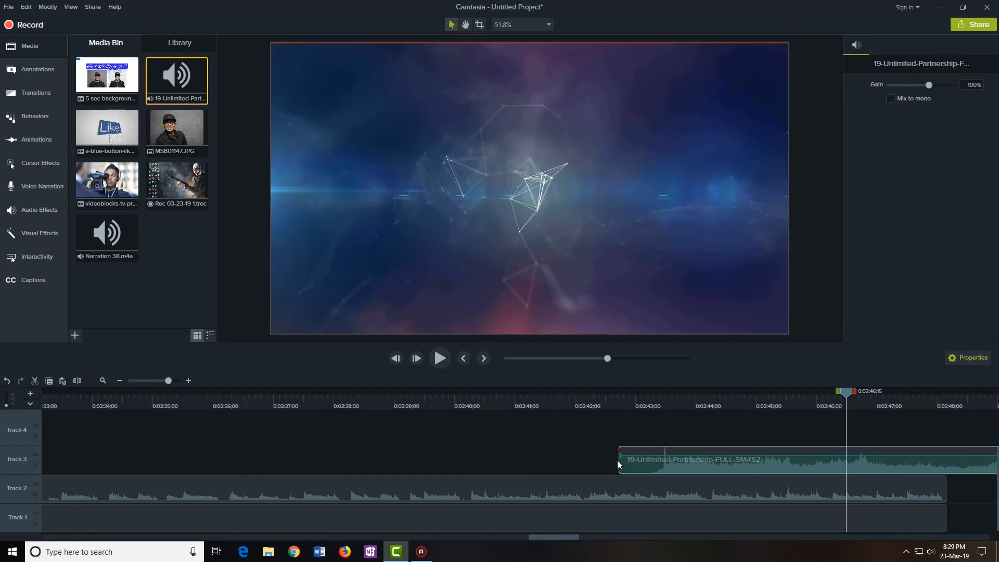
pyautogui.moveTo(619, 459); pyautogui.dragTo(654, 459)
# Split the music at 0:02:48;05 and delete the part past the video's end
pyautogui.moveTo(848, 394); pyautogui.dragTo(947, 398)
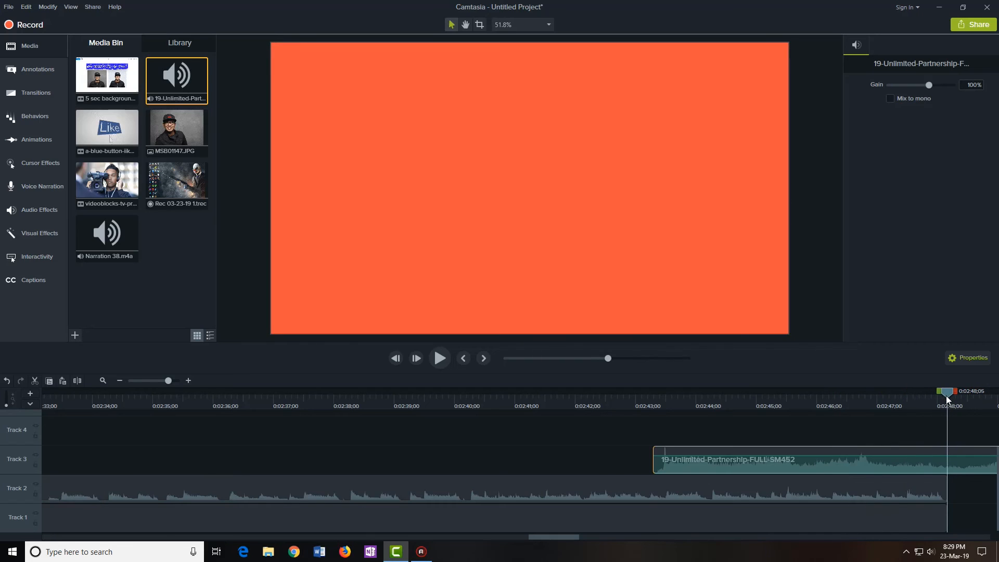
pyautogui.rightClick(948, 398)
pyautogui.click(911, 421)
pyautogui.click(949, 452)
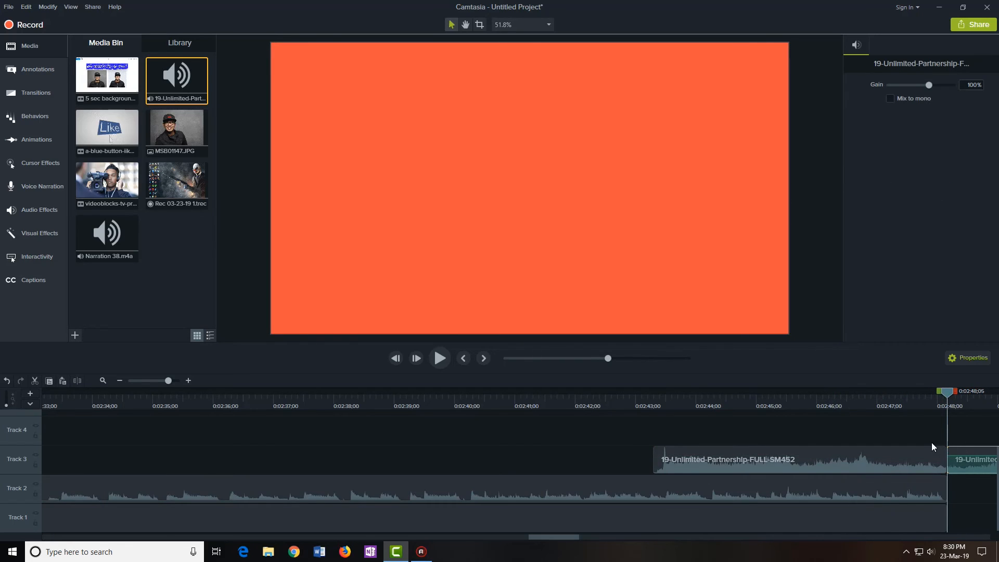
pyautogui.press('Delete')
# Preview the project's ending with the trimmed music from 0:02:47;10
pyautogui.moveTo(911, 392)
pyautogui.mouseDown()
pyautogui.moveTo(896, 390)
pyautogui.moveTo(937, 400)
pyautogui.moveTo(902, 407)
pyautogui.mouseUp()
pyautogui.moveTo(859, 416); pyautogui.dragTo(883, 420)
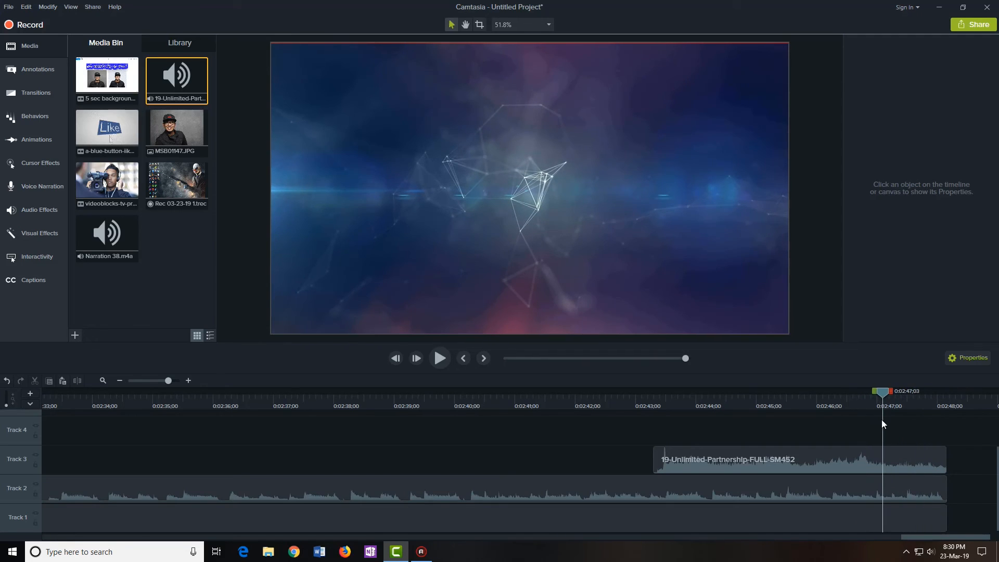
pyautogui.click(440, 358)
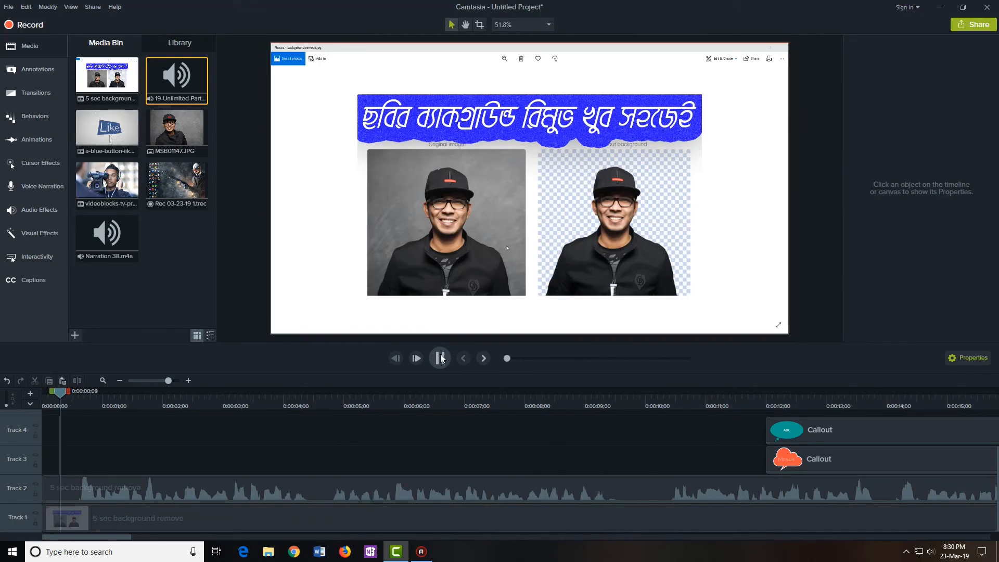
# Play the project from 2:44 to the closing starfield scene, then show Audio Effects
pyautogui.scroll(-3, 571, 421)
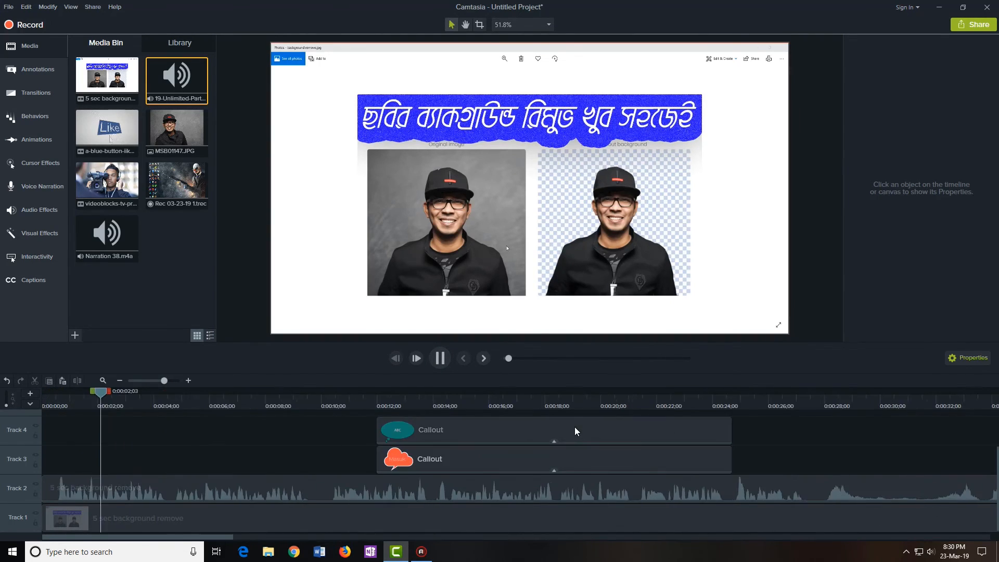
pyautogui.scroll(-2, 578, 427)
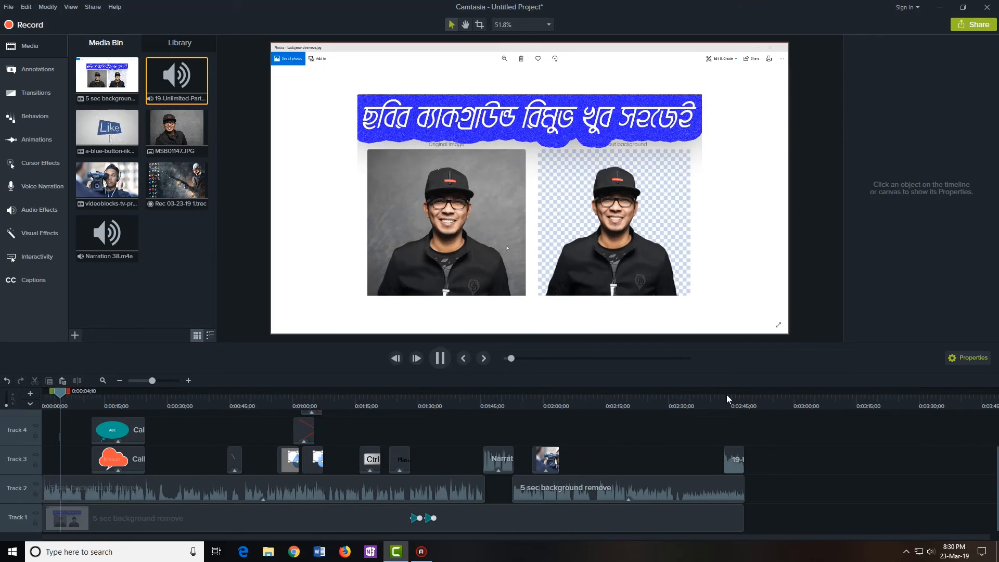
pyautogui.click(728, 395)
pyautogui.press('space')
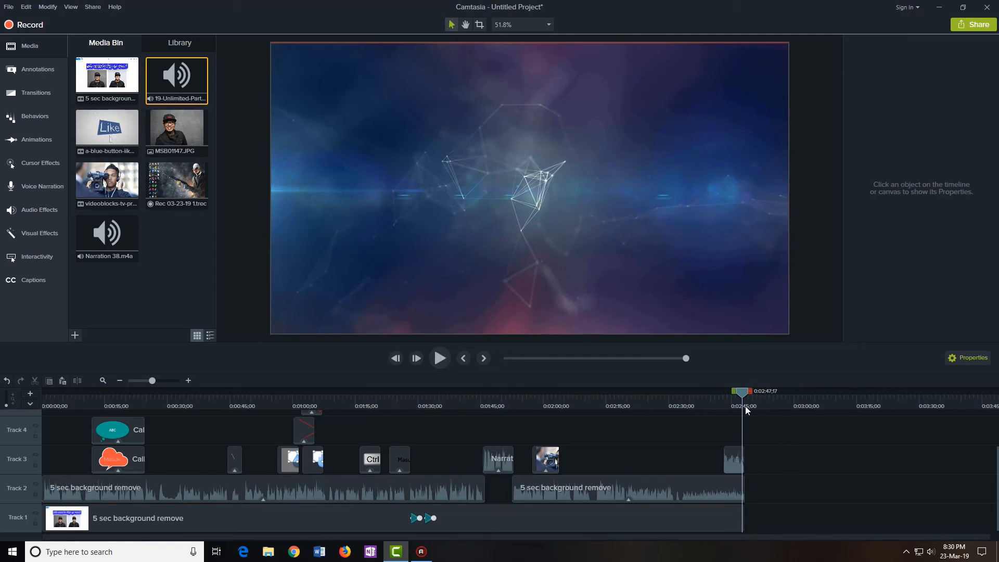
pyautogui.scroll(3, 823, 469)
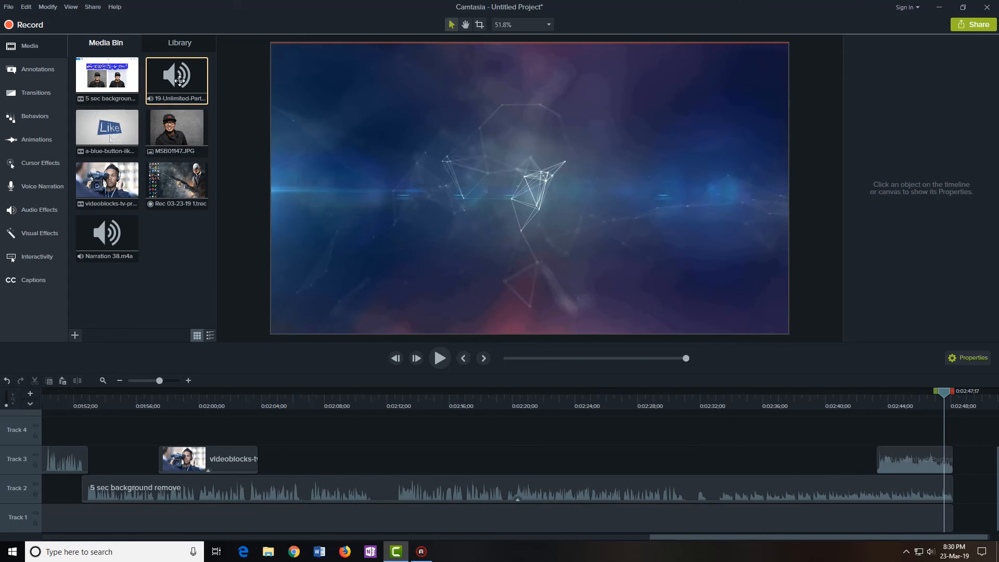
pyautogui.click(42, 213)
# Add Fade Out to the Track 3 music clip and the Track 2 audio clip
pyautogui.moveTo(177, 125); pyautogui.dragTo(929, 456)
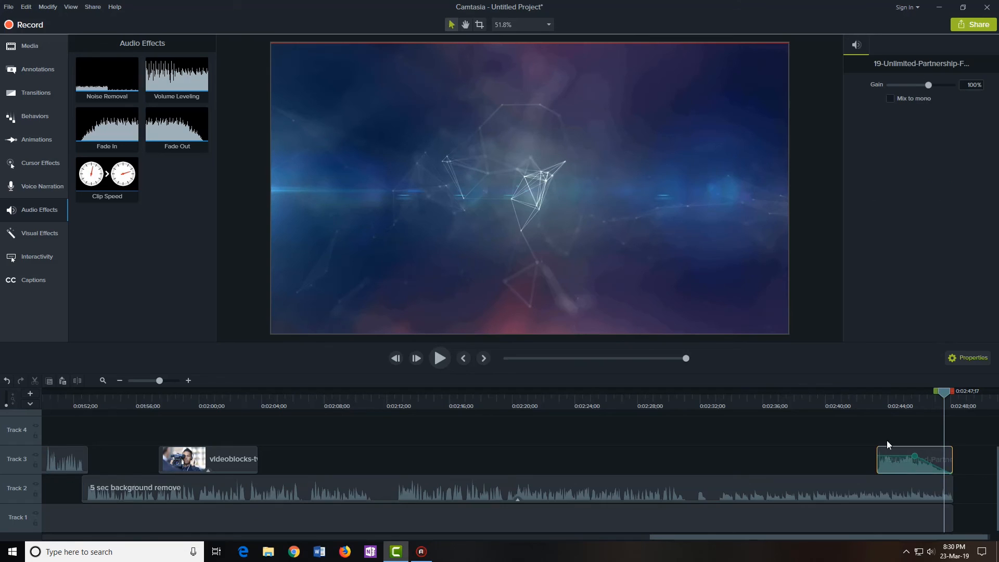
pyautogui.click(853, 435)
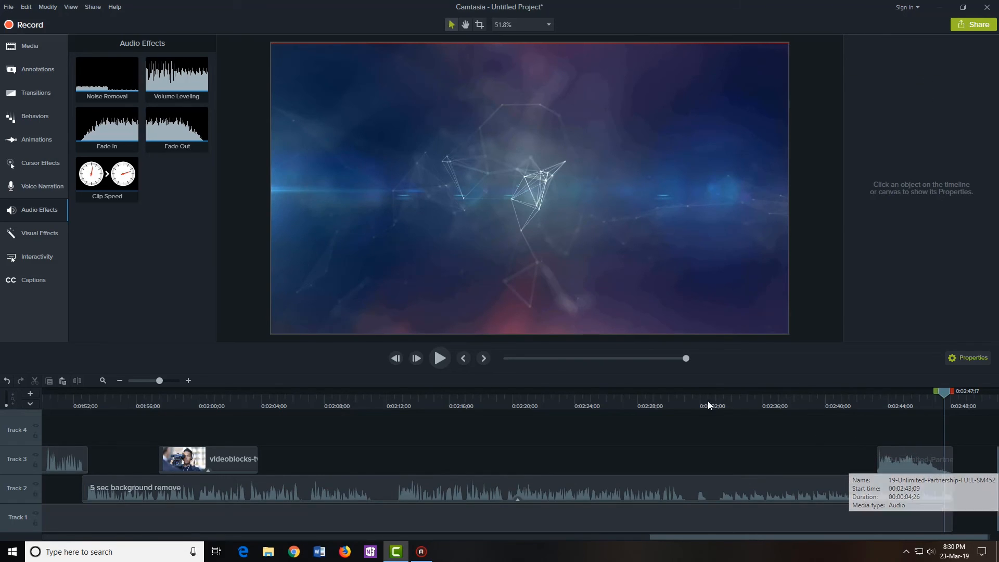
pyautogui.moveTo(179, 137); pyautogui.dragTo(937, 485)
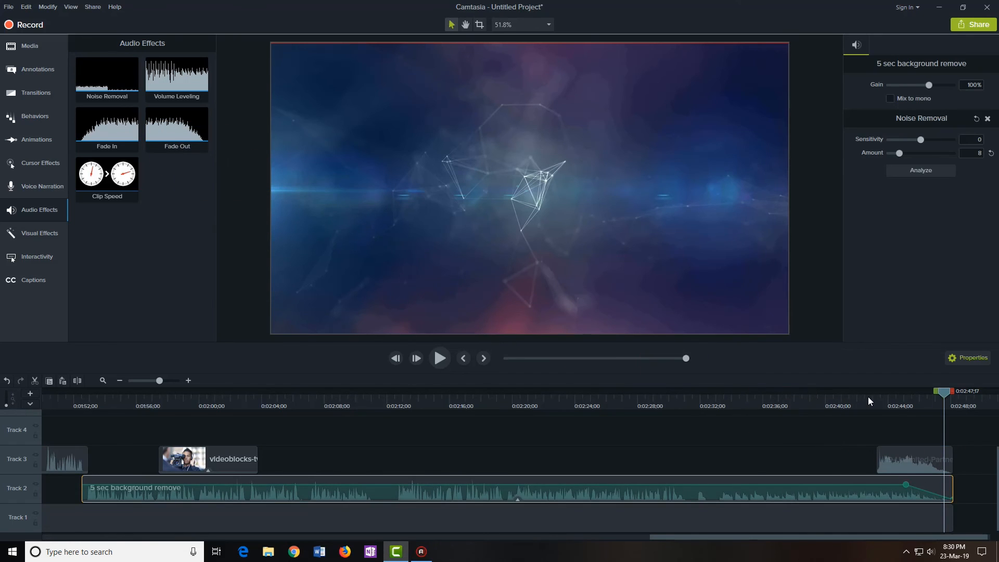
# Play the ending from 2:42 to hear both fades
pyautogui.click(869, 396)
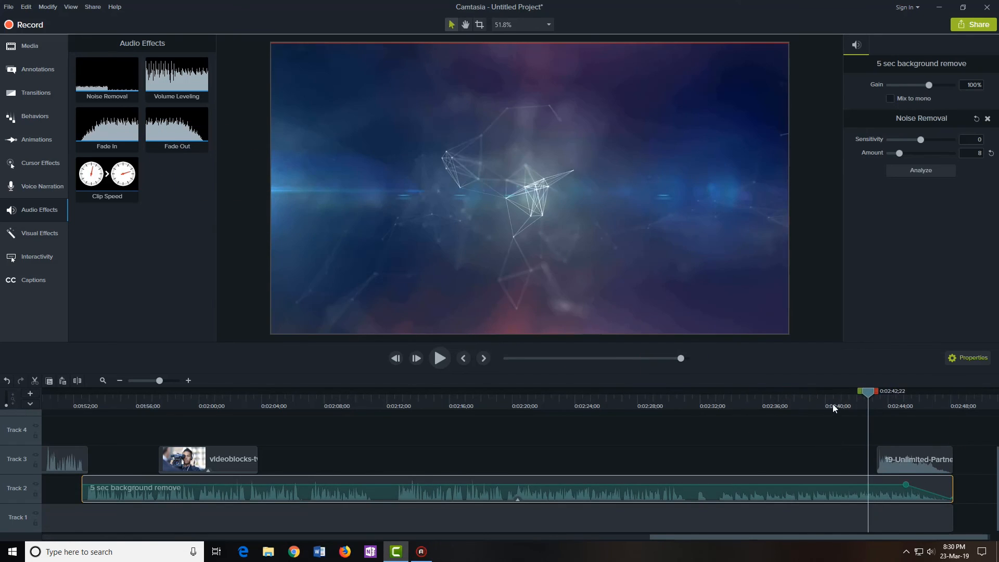
pyautogui.click(814, 436)
pyautogui.press('space')
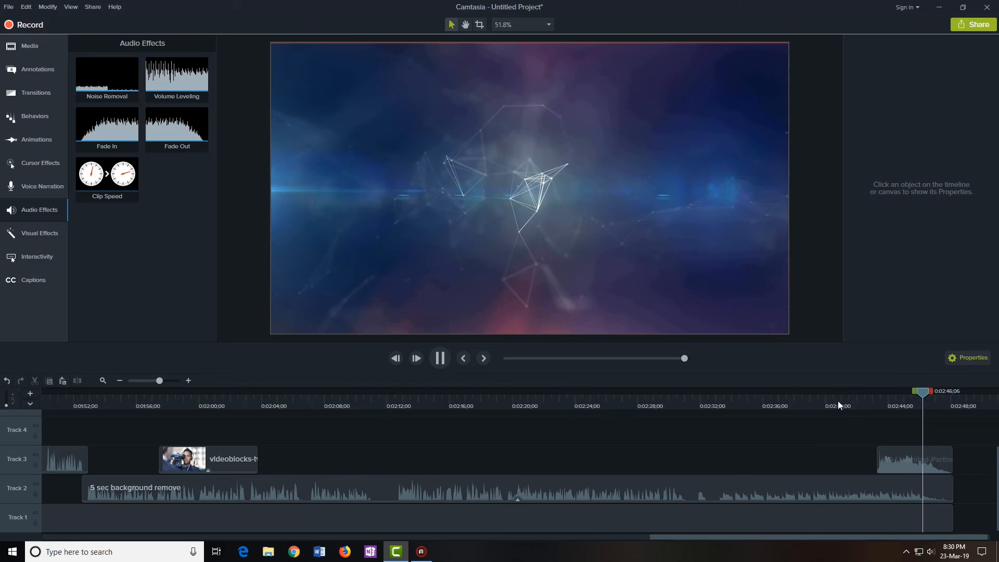
pyautogui.click(855, 397)
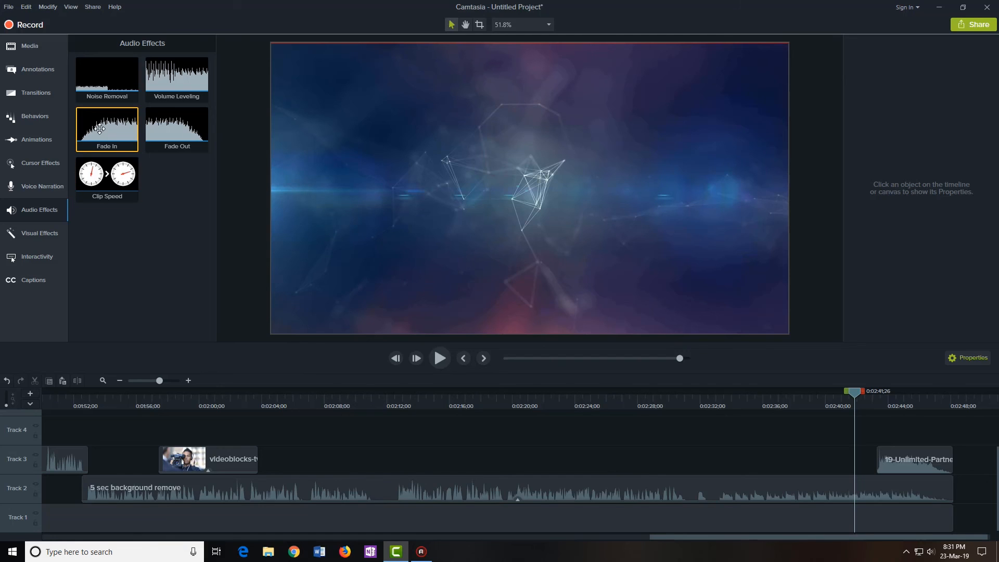
pyautogui.moveTo(99, 129)
pyautogui.mouseDown()
pyautogui.moveTo(173, 172)
pyautogui.moveTo(96, 123)
pyautogui.mouseUp()
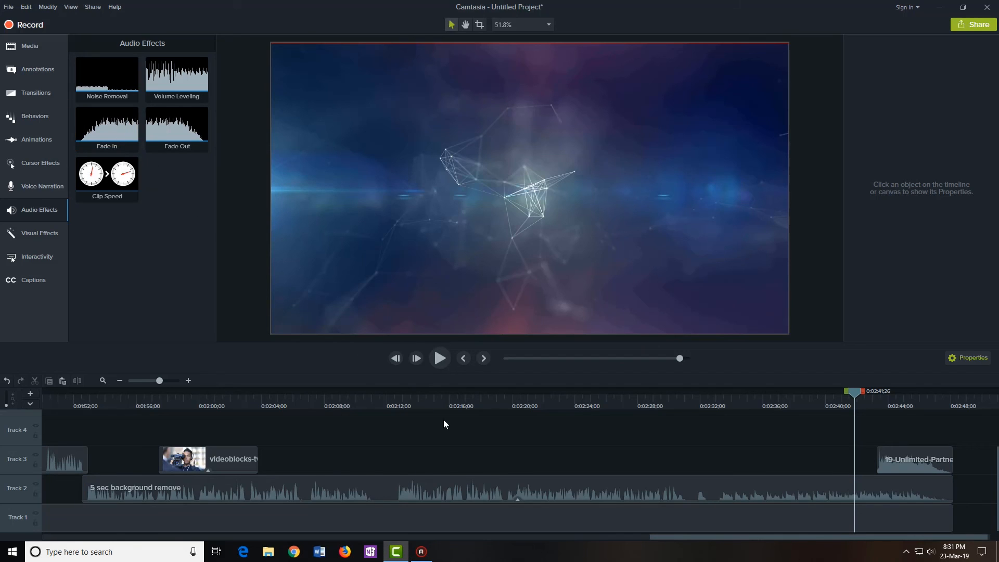
# Select the '5 sec background remove' audio clip and pinpoint 2:19 by playing and pausing
pyautogui.click(546, 395)
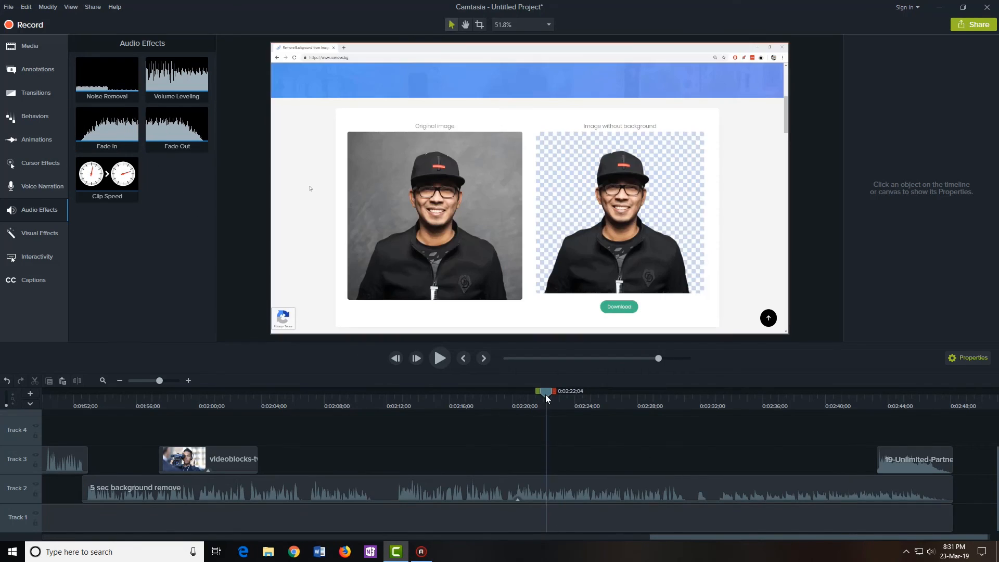
pyautogui.click(576, 494)
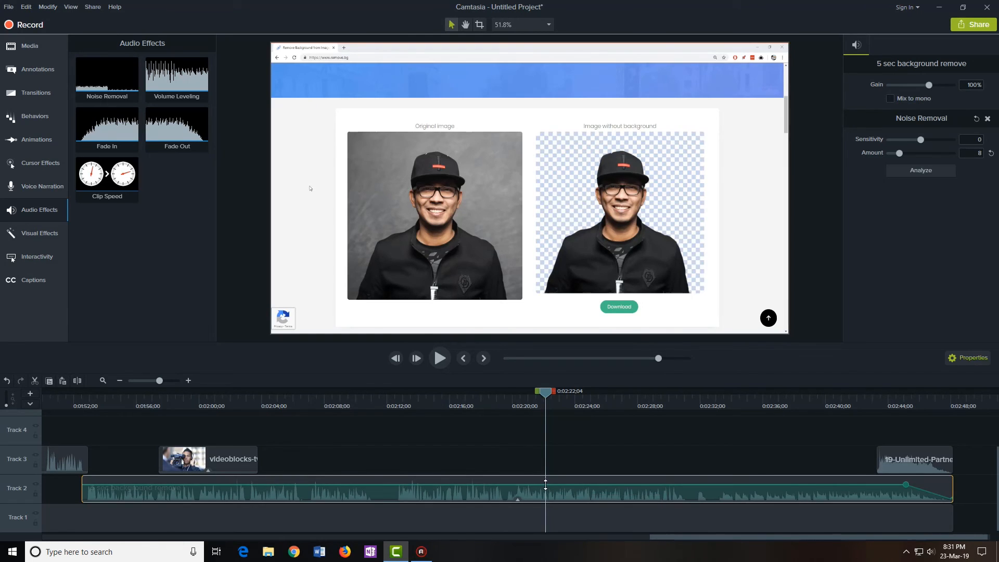
pyautogui.moveTo(547, 397); pyautogui.dragTo(506, 398)
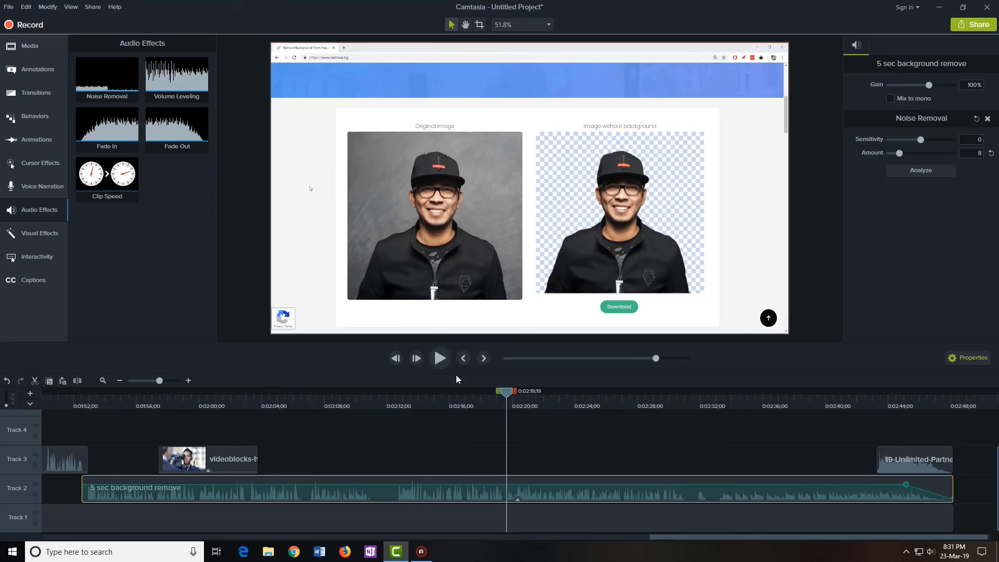
pyautogui.click(440, 358)
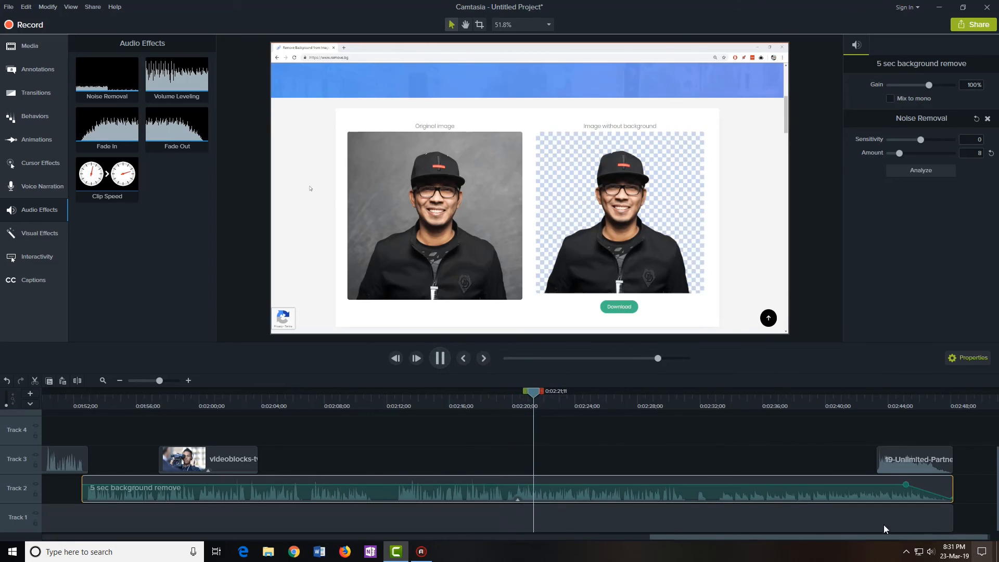
pyautogui.click(439, 363)
pyautogui.click(513, 401)
pyautogui.moveTo(511, 392); pyautogui.dragTo(505, 398)
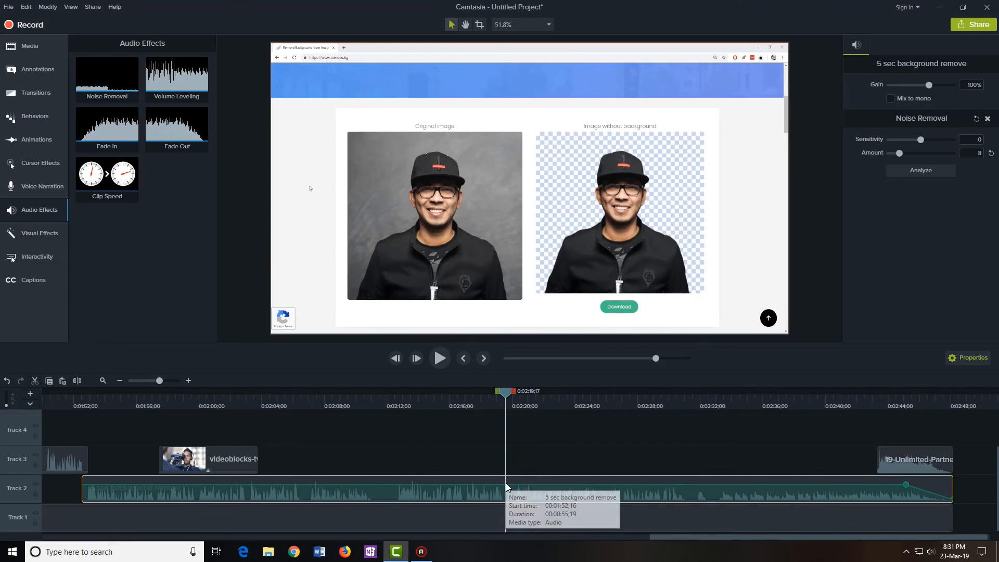
# Add volume points at 2:19 and 2:30 on the audio and raise the level between them
pyautogui.rightClick(510, 484)
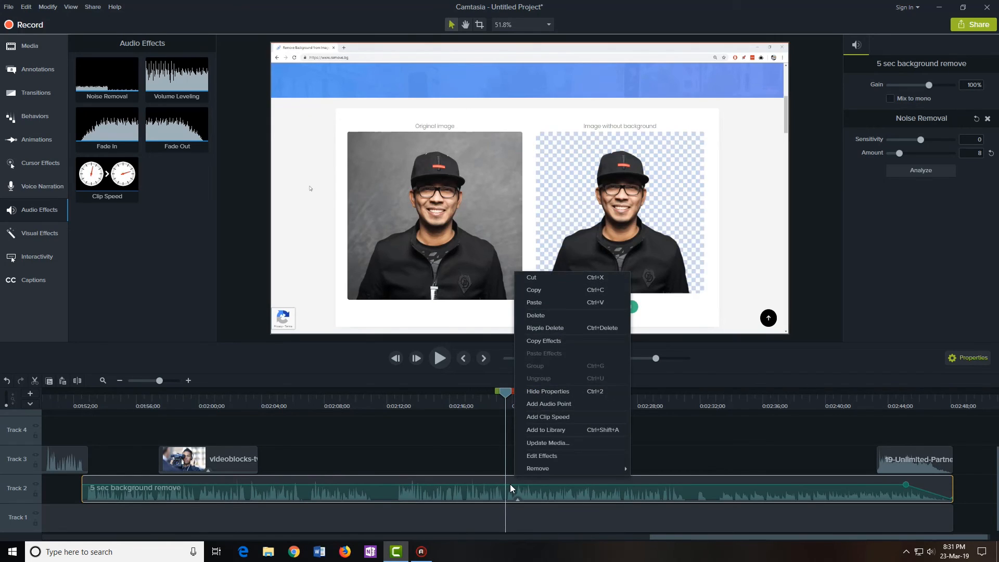
pyautogui.click(559, 404)
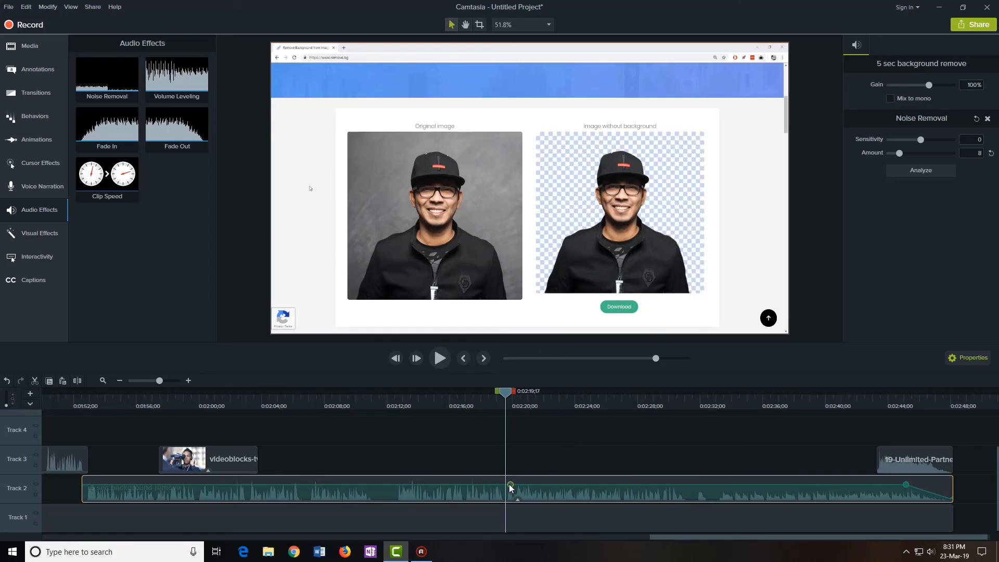
pyautogui.rightClick(686, 485)
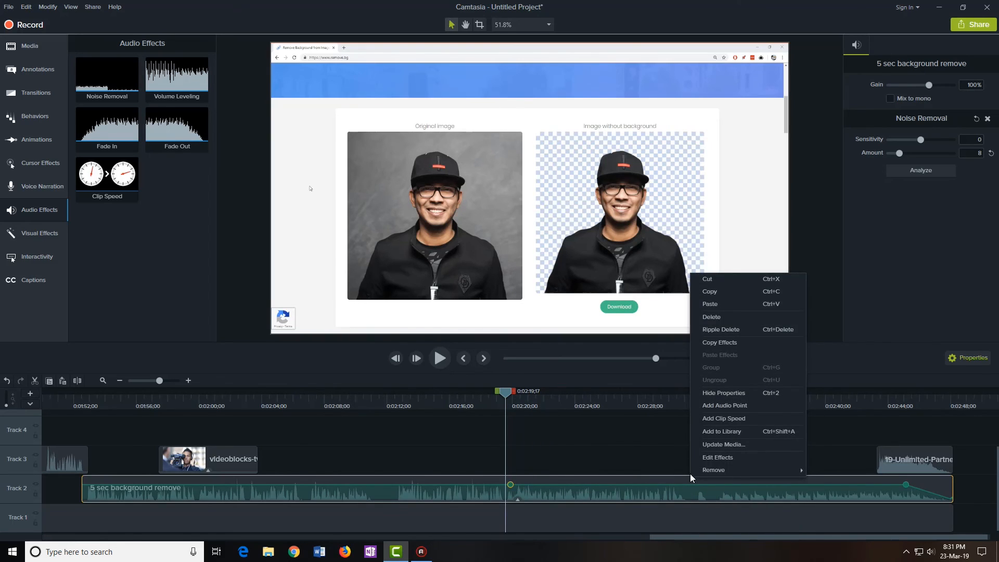
pyautogui.click(722, 408)
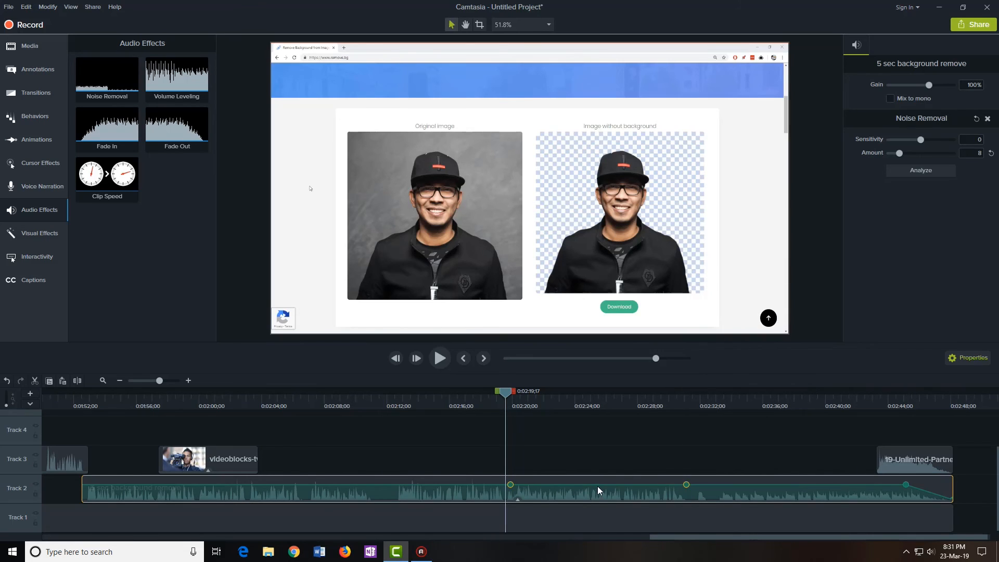
pyautogui.moveTo(598, 485); pyautogui.dragTo(593, 485)
# Add another volume point just before 2:30 at 256%, then play back from 2:19
pyautogui.rightClick(676, 485)
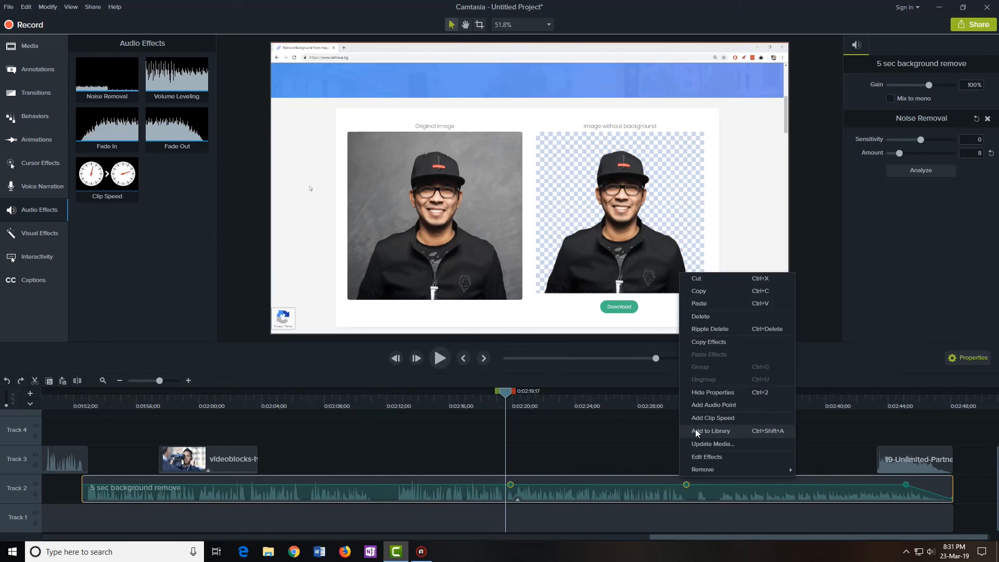
pyautogui.click(702, 407)
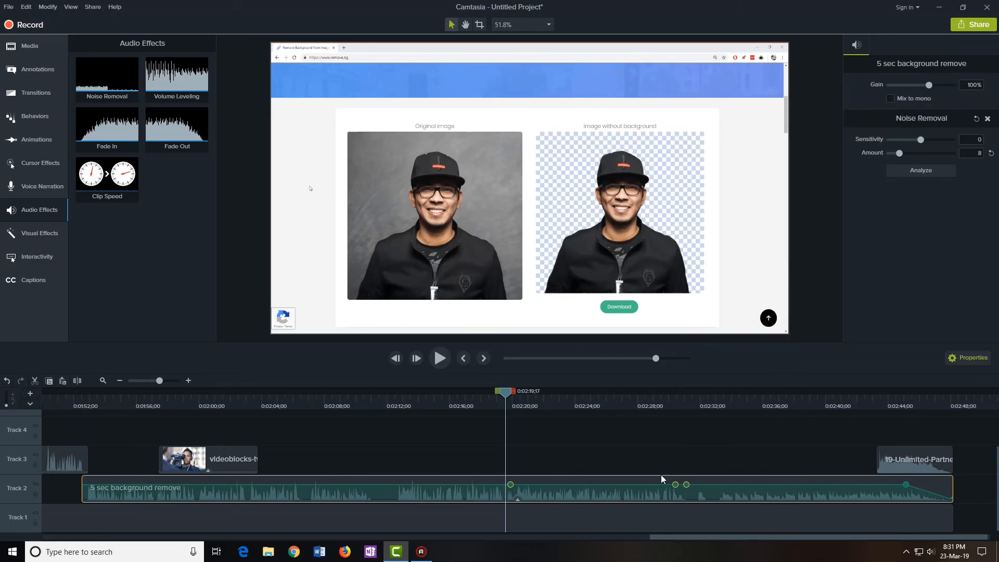
pyautogui.moveTo(674, 484)
pyautogui.mouseDown()
pyautogui.moveTo(671, 467)
pyautogui.moveTo(673, 481)
pyautogui.mouseUp()
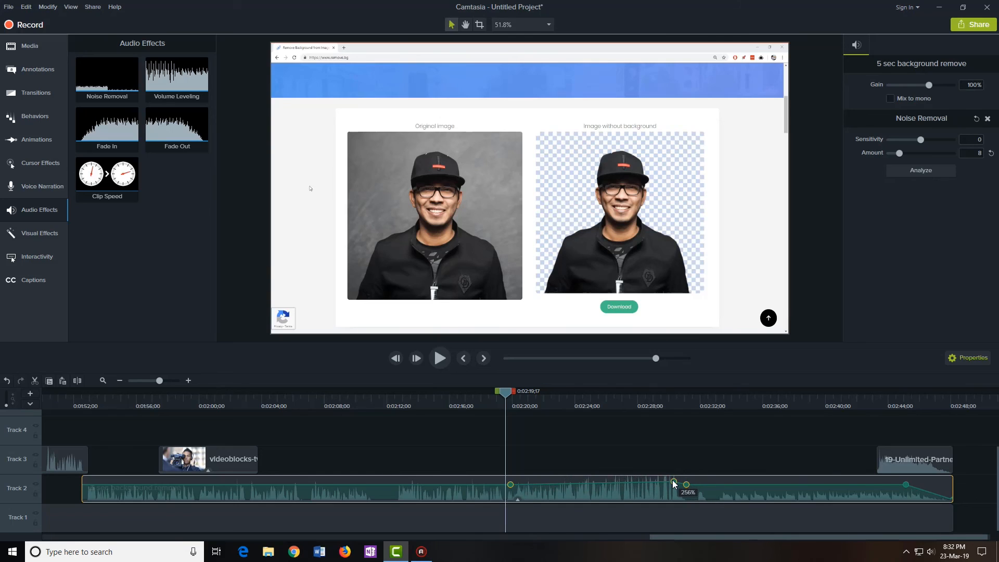
pyautogui.moveTo(506, 392); pyautogui.dragTo(498, 395)
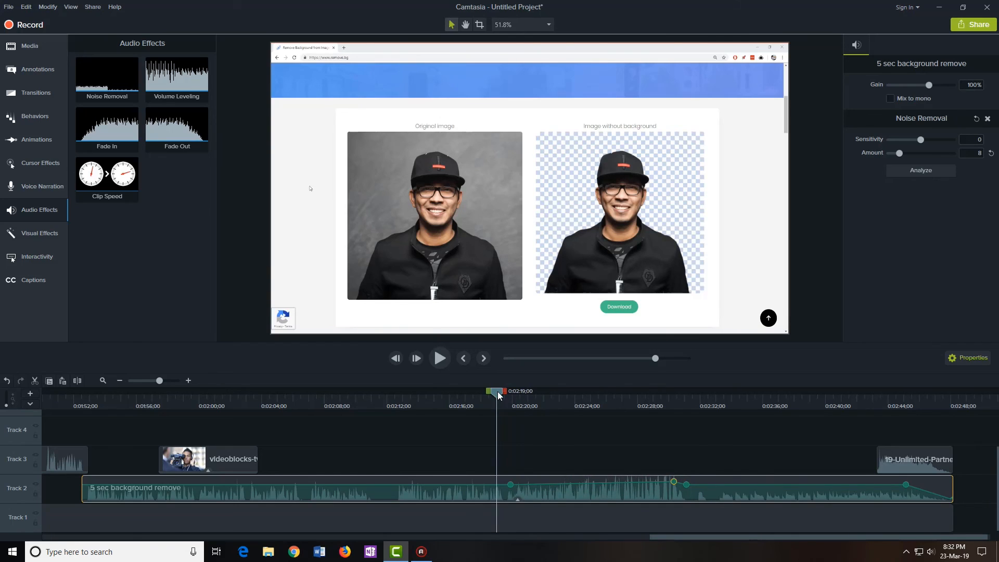
pyautogui.click(582, 442)
pyautogui.press('space')
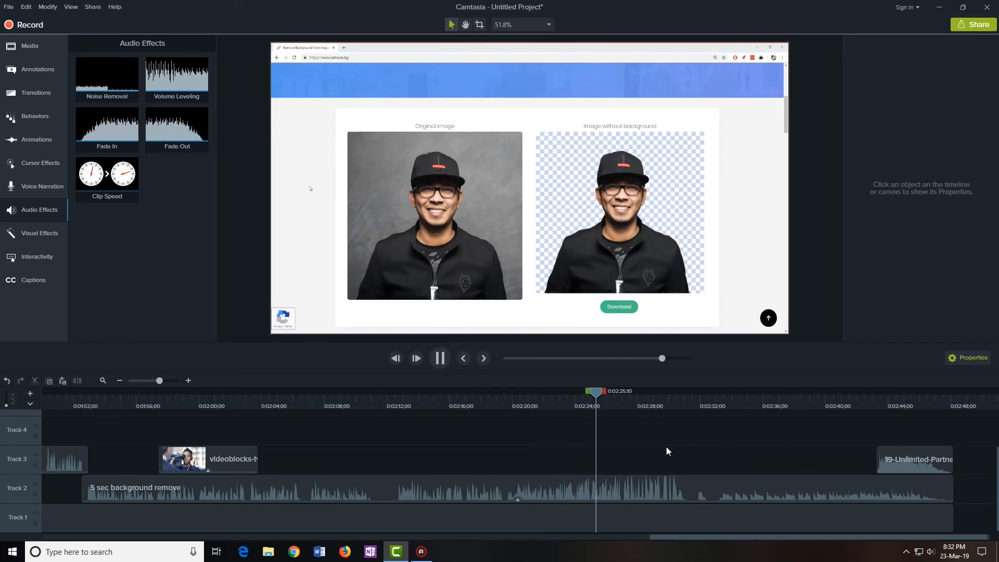
pyautogui.click(437, 358)
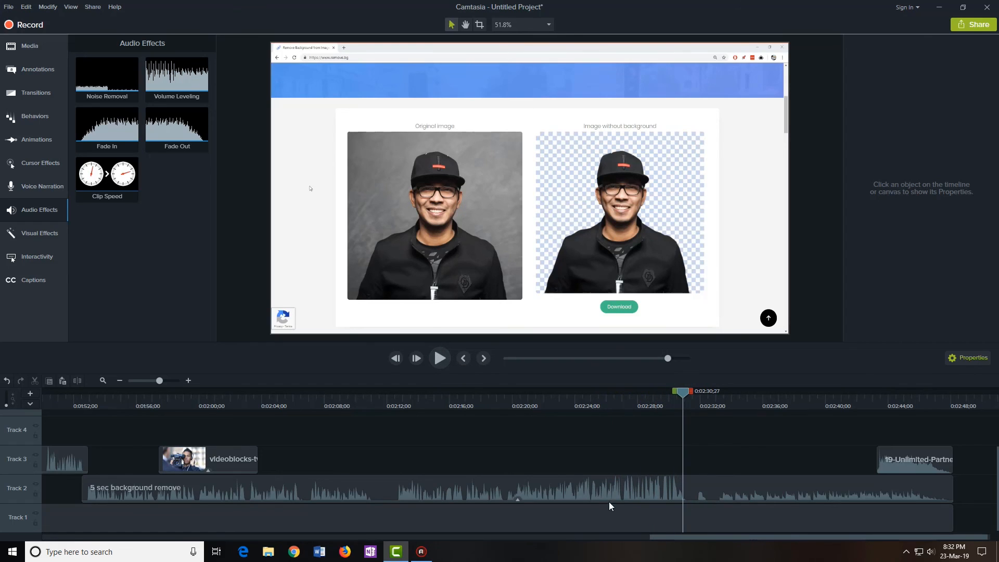
pyautogui.click(596, 487)
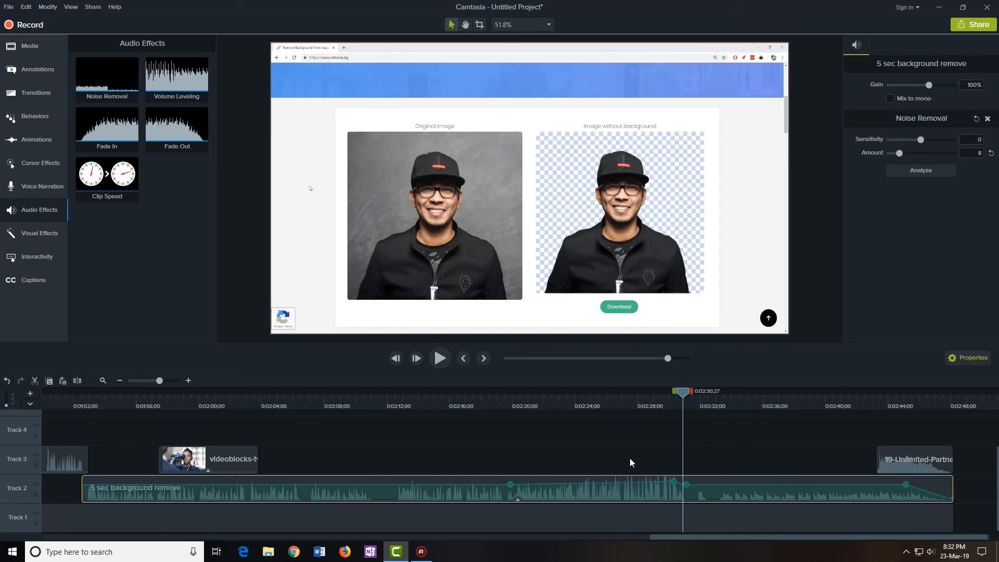
pyautogui.moveTo(694, 538); pyautogui.dragTo(402, 533)
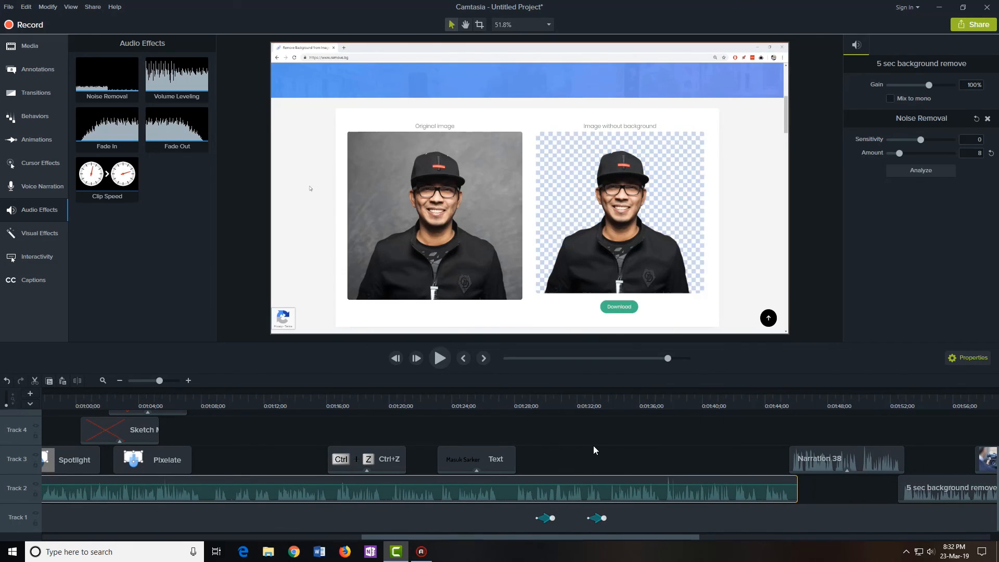
pyautogui.click(520, 457)
pyautogui.click(544, 487)
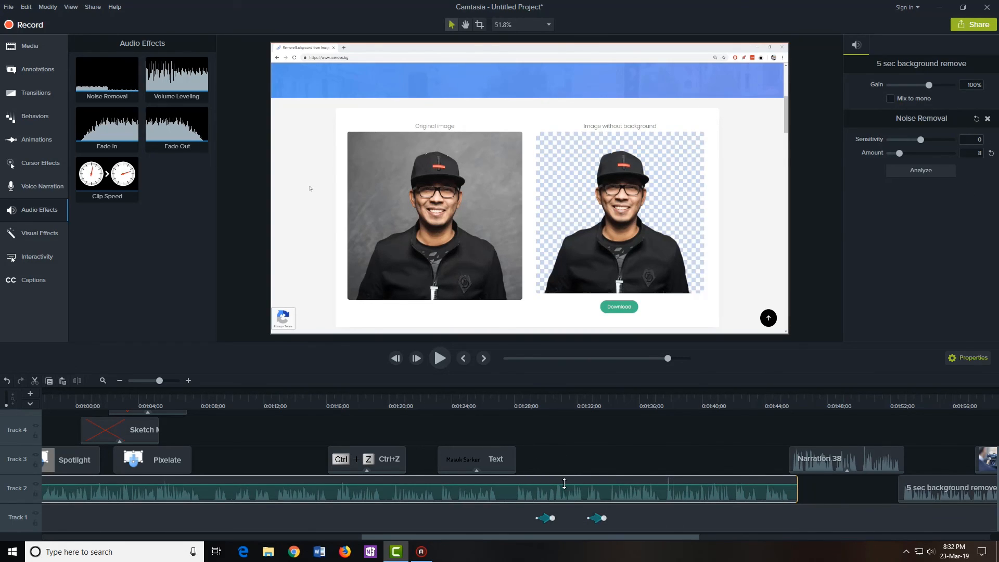
pyautogui.moveTo(565, 484); pyautogui.dragTo(566, 483)
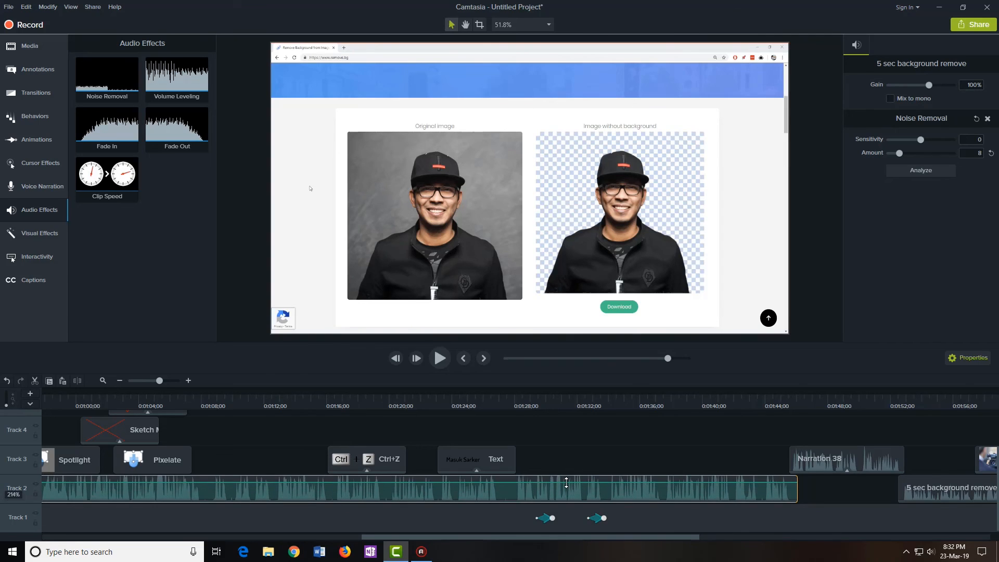
pyautogui.click(587, 444)
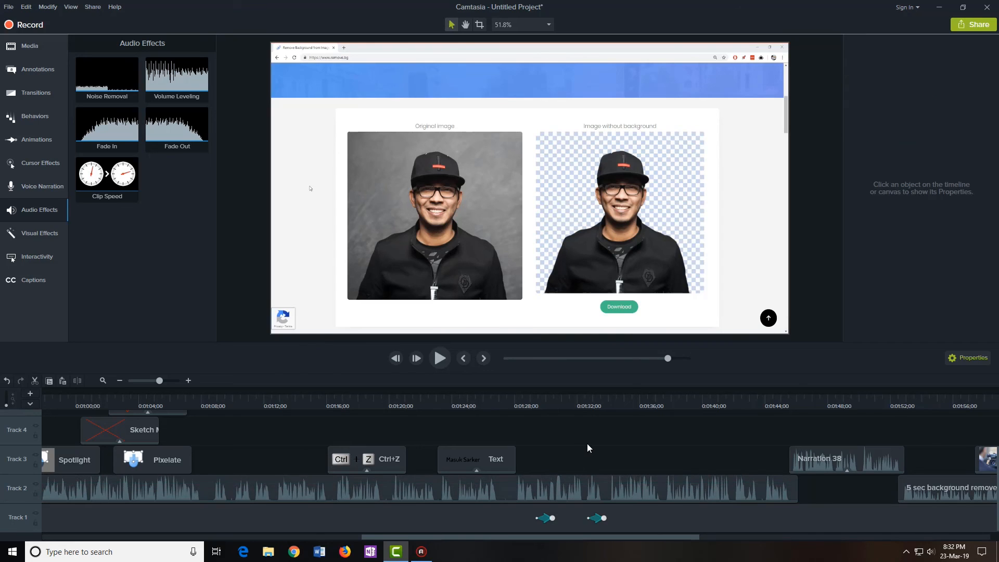
pyautogui.scroll(-2, 586, 444)
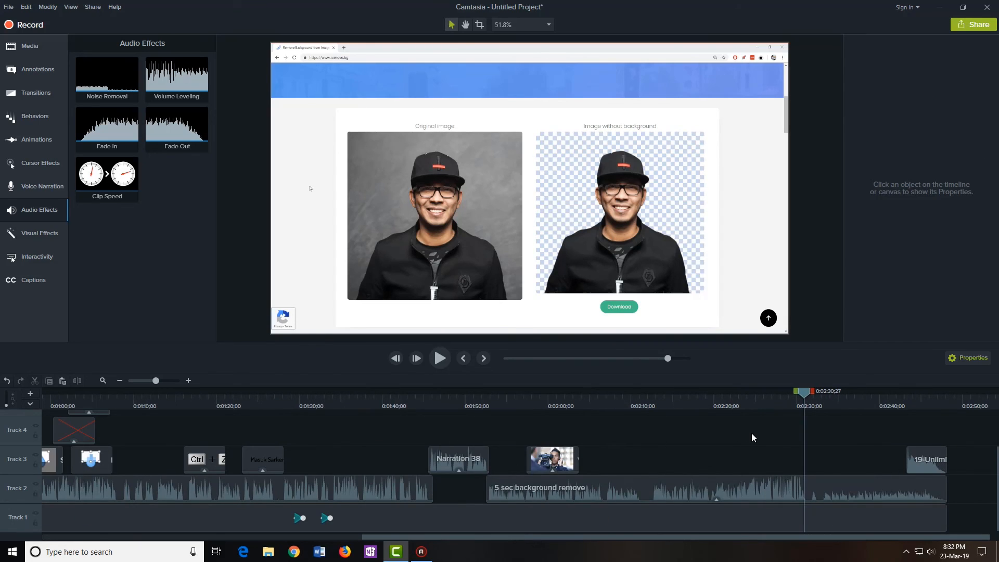
pyautogui.click(750, 479)
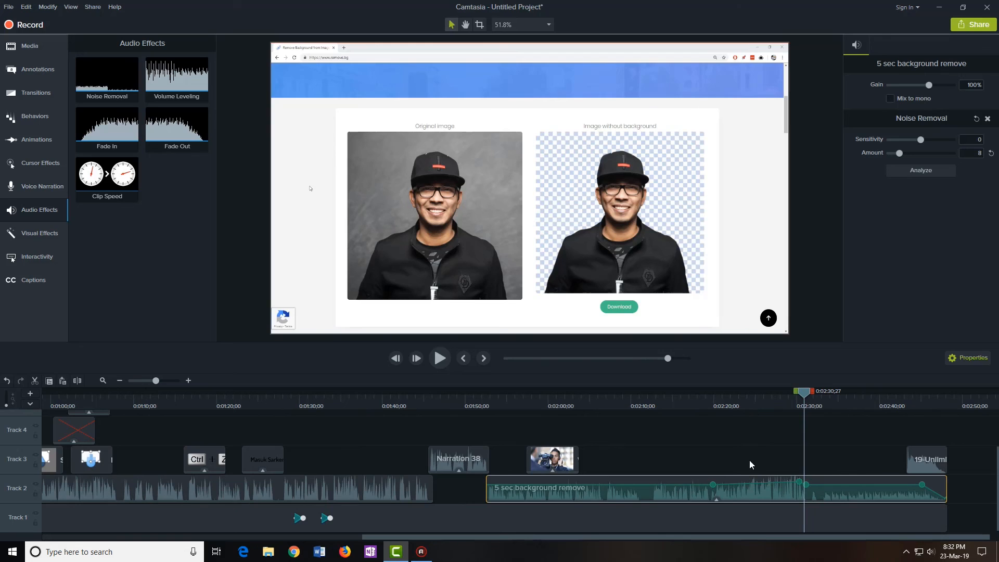
pyautogui.click(407, 484)
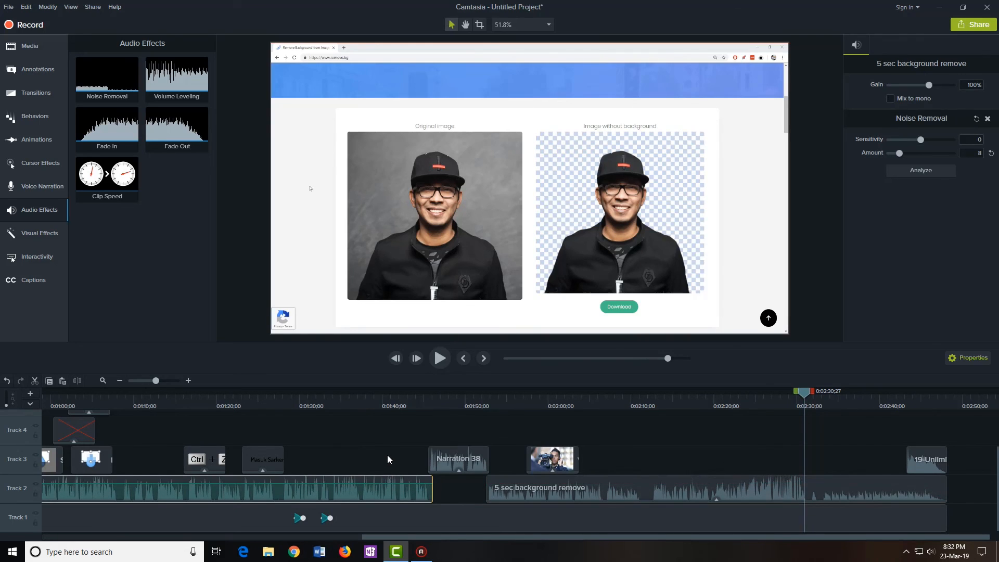
pyautogui.click(371, 463)
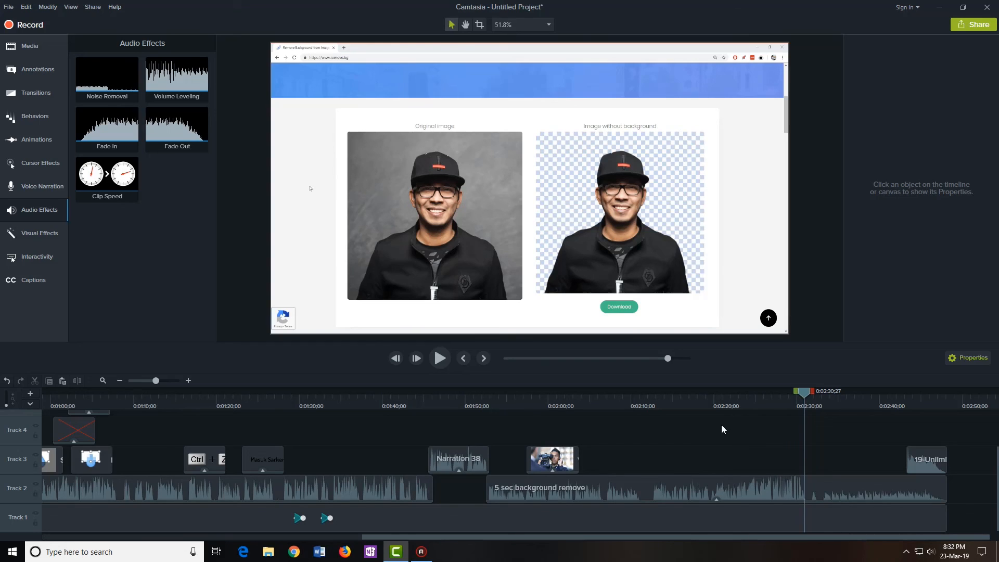
# Start a local-file production using the MP4 with Smart Player (up to 1080p) preset
pyautogui.click(967, 29)
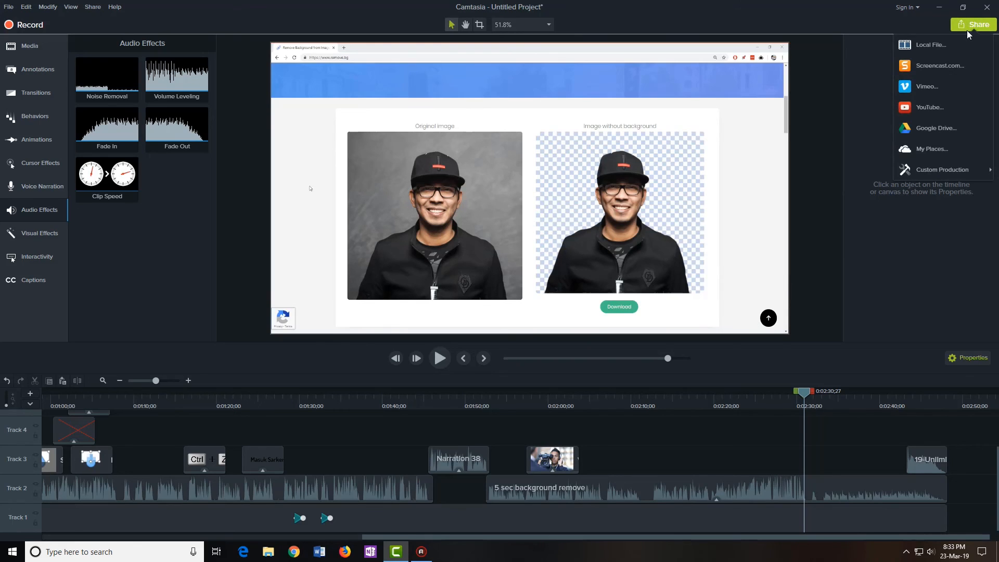
pyautogui.click(924, 49)
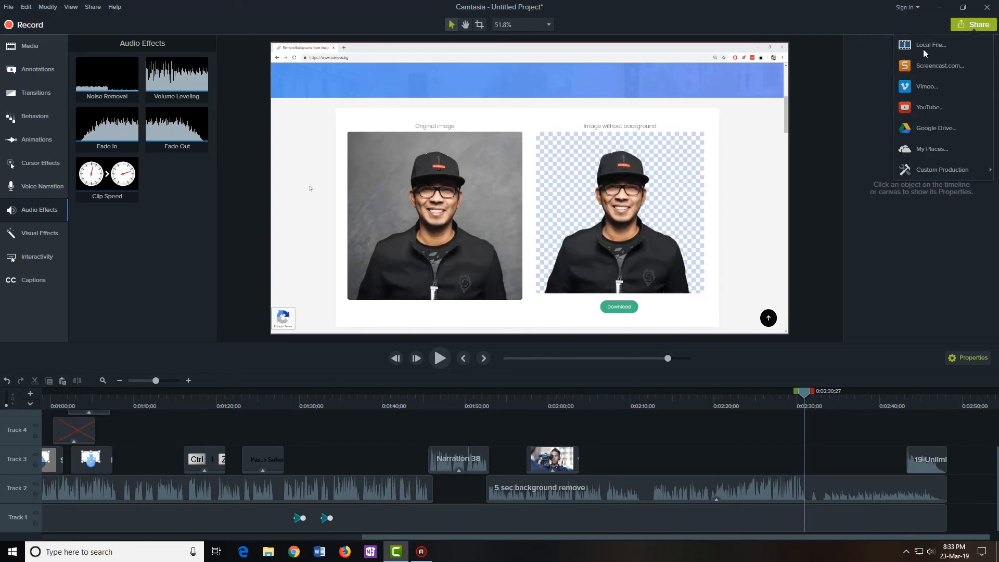
pyautogui.click(605, 325)
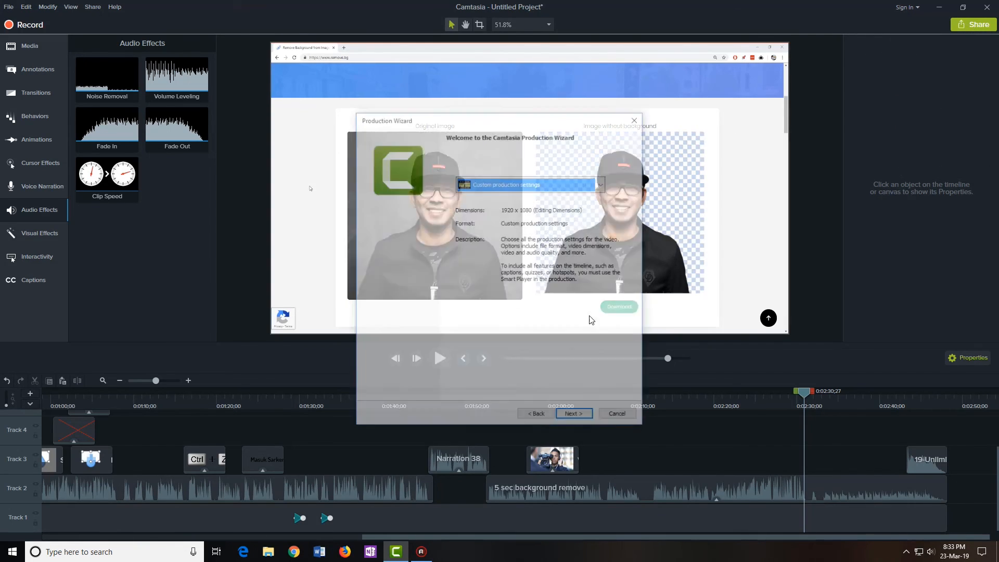
pyautogui.click(499, 184)
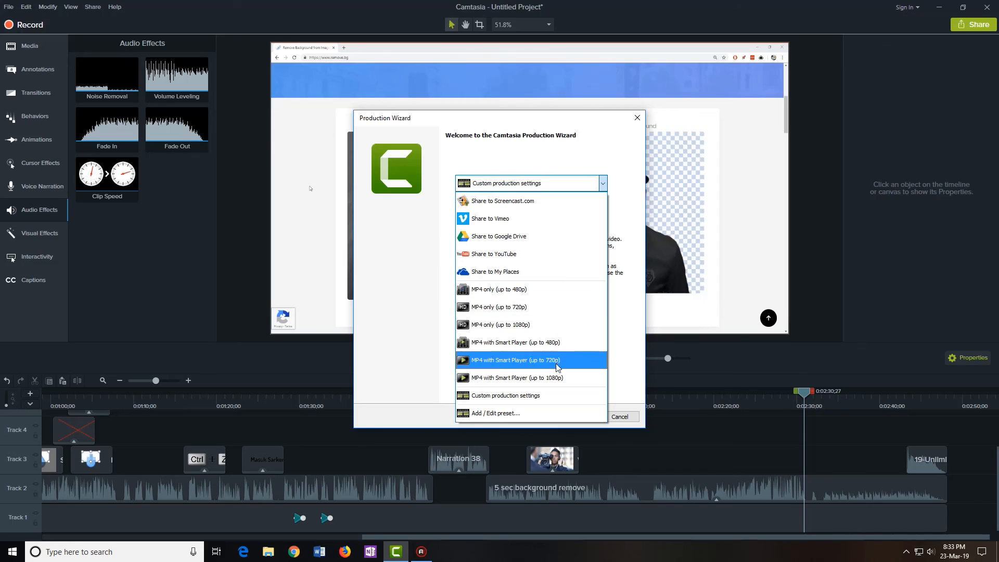
pyautogui.click(536, 383)
# Name the output Demo, save it to the Desktop, and render it
pyautogui.click(576, 416)
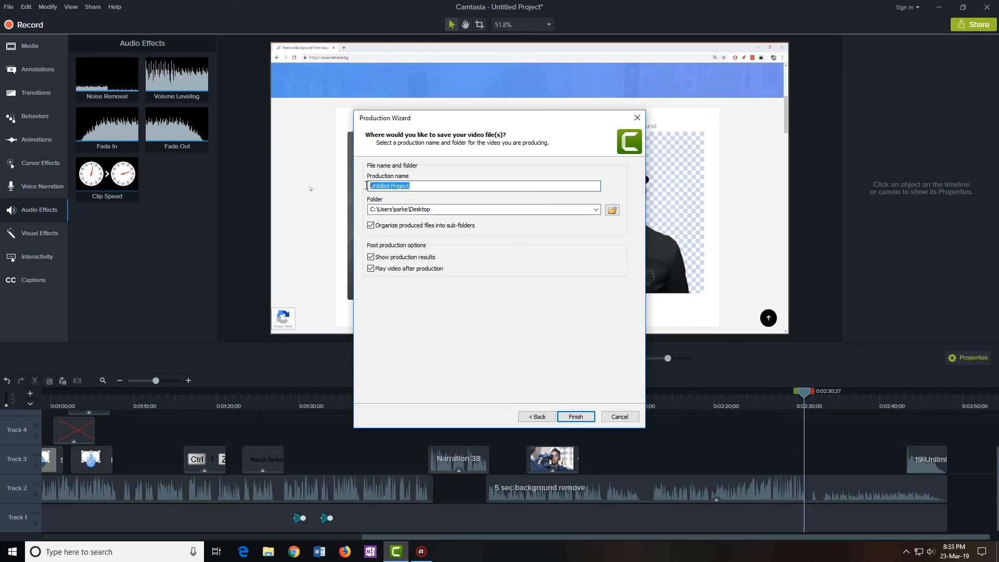
pyautogui.write('Demo')
pyautogui.click(576, 417)
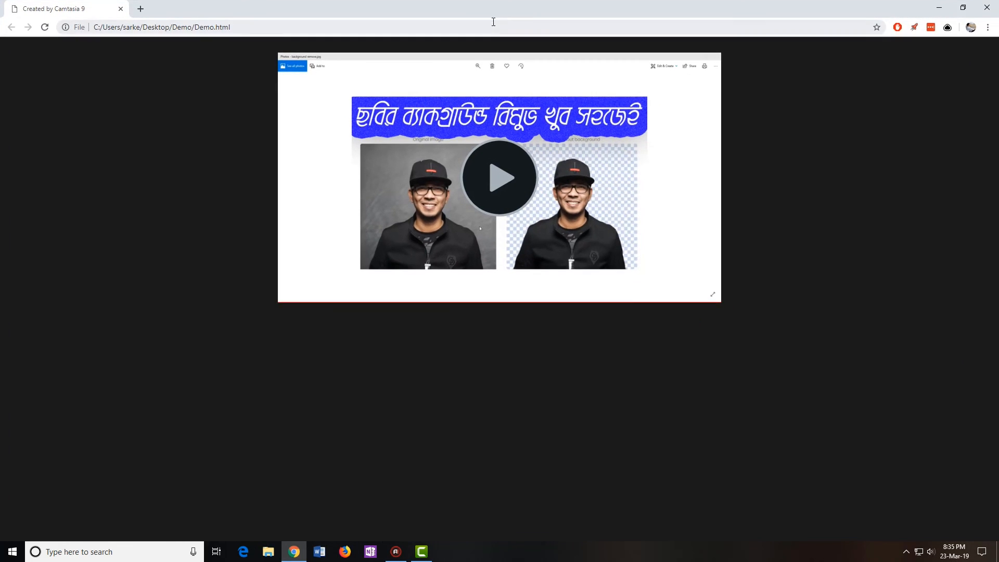
# Play Demo.html, skim through 0:44, 1:28 and 2:34 to near the end, then close Chrome
pyautogui.click(480, 168)
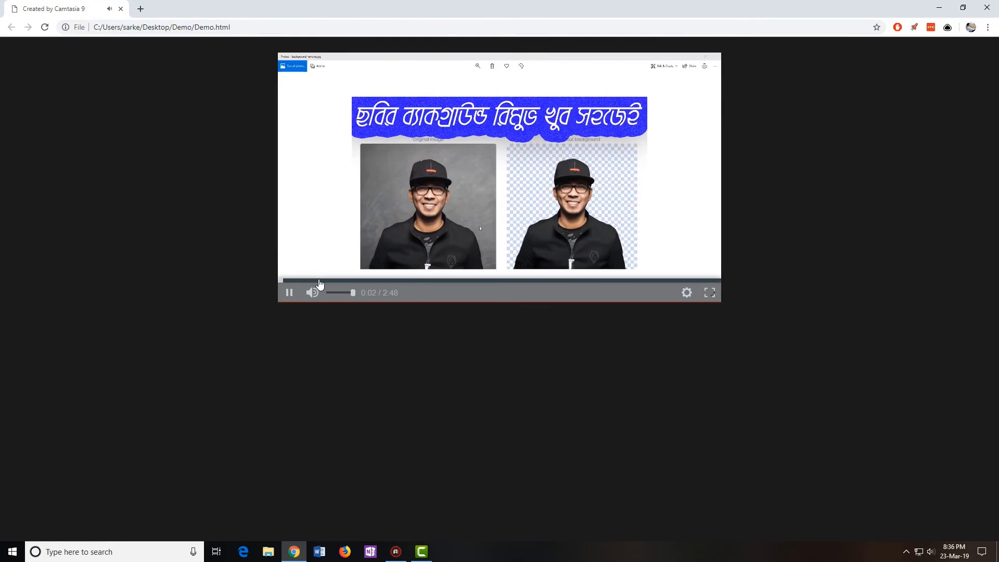
pyautogui.click(395, 281)
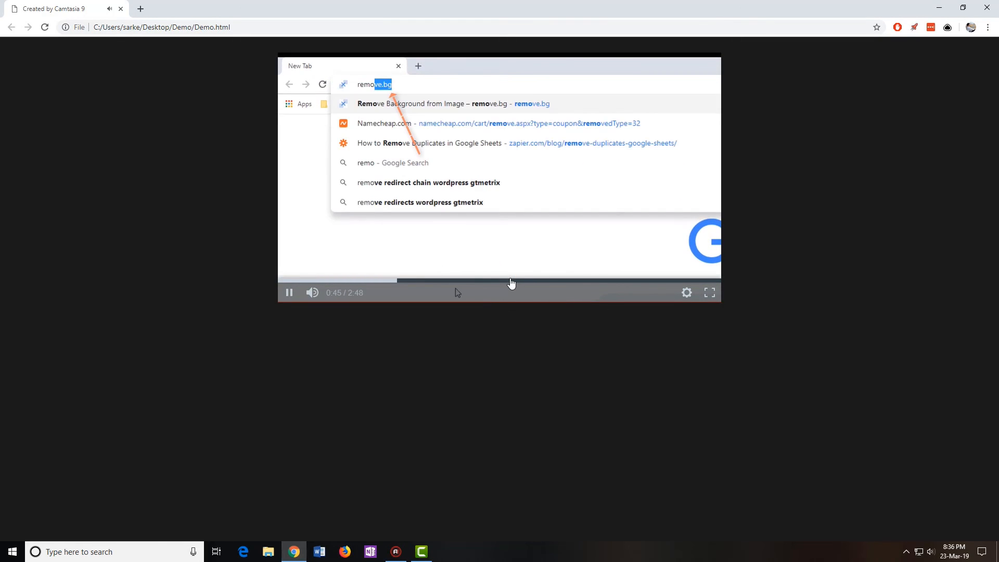
pyautogui.click(514, 281)
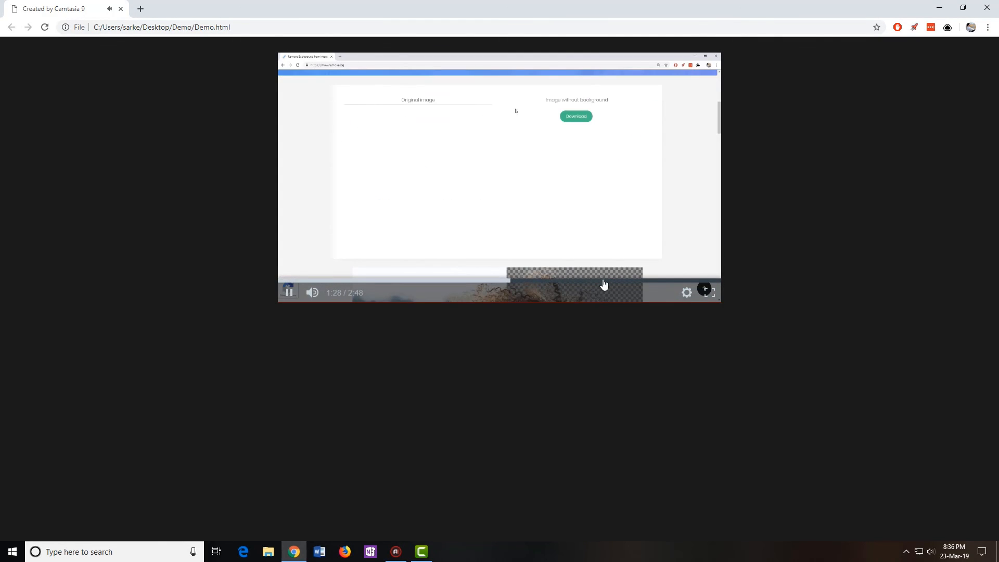
pyautogui.click(605, 281)
pyautogui.click(650, 281)
pyautogui.click(686, 281)
pyautogui.click(710, 281)
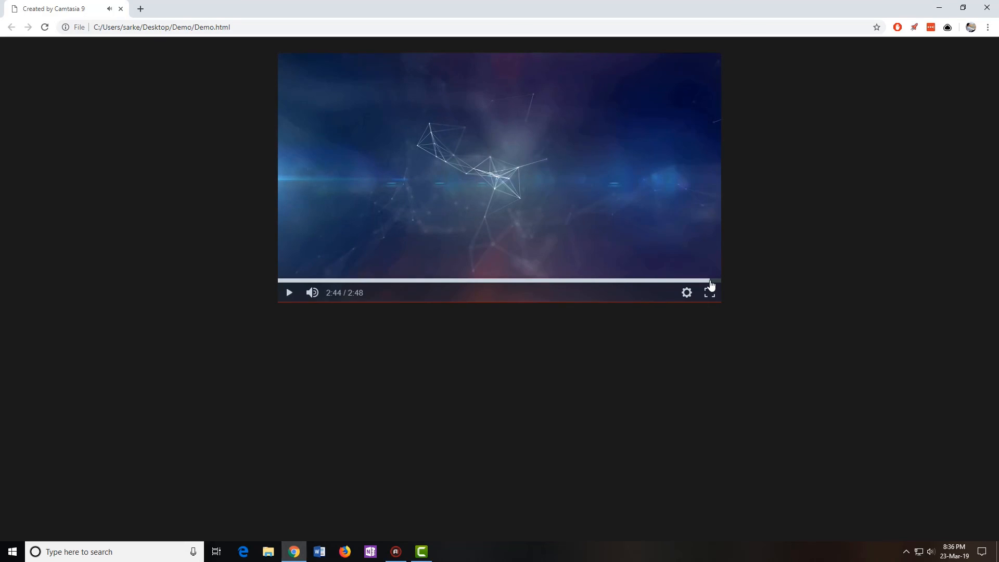
pyautogui.moveTo(905, 7); pyautogui.dragTo(813, 49)
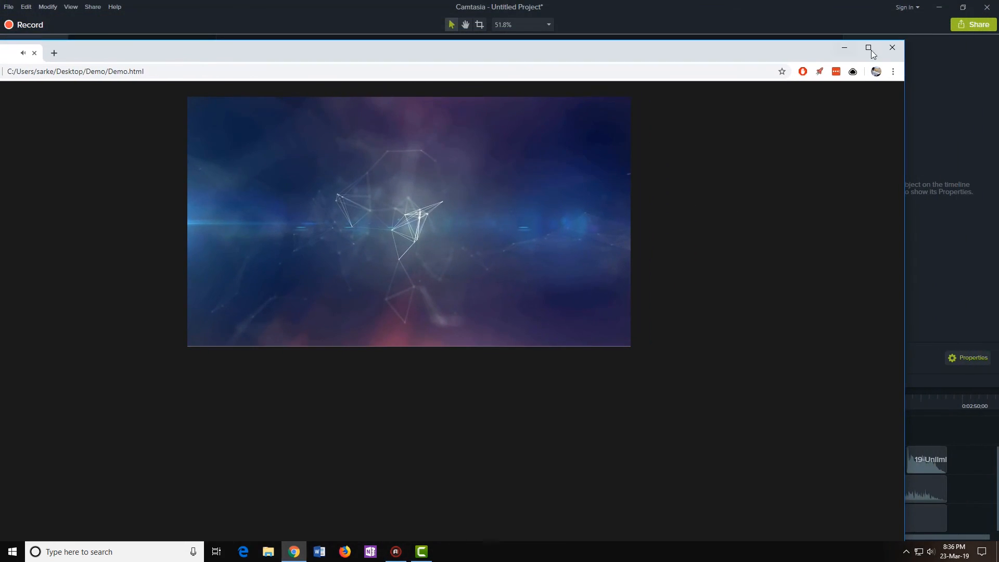
pyautogui.click(892, 48)
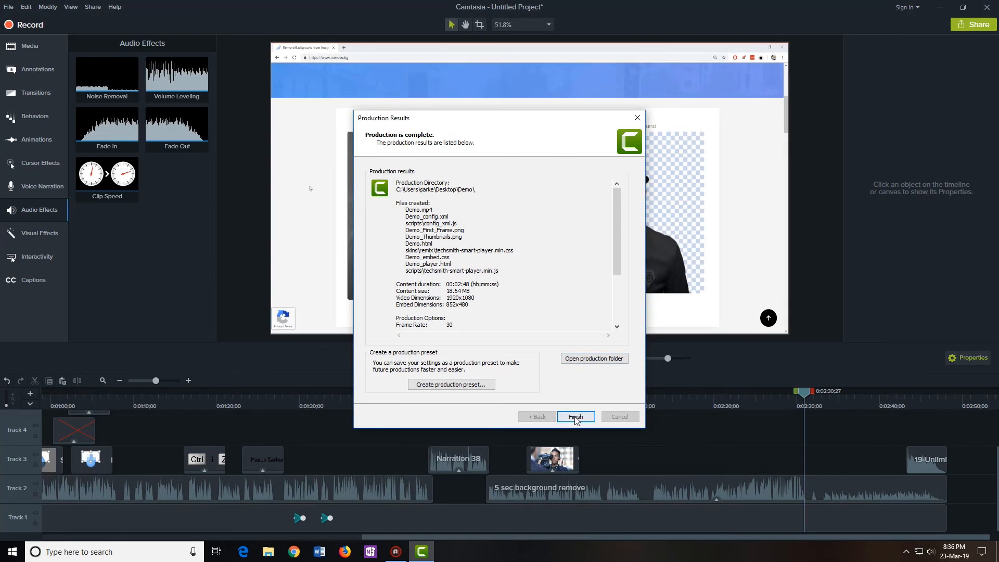
# Close the Production Results summary and minimize Camtasia to reveal the desktop
pyautogui.click(574, 416)
pyautogui.doubleClick(760, 24)
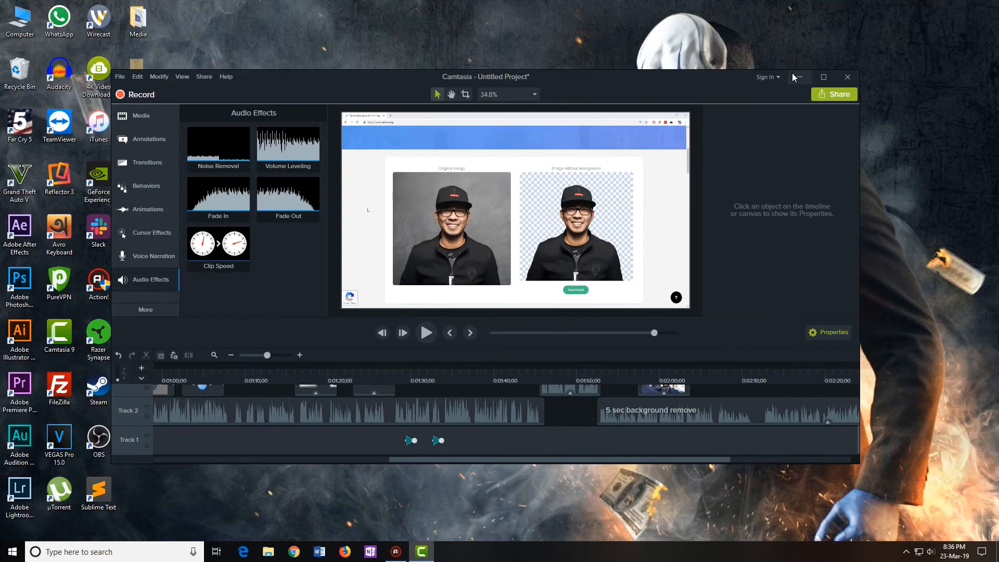
pyautogui.click(802, 76)
# Preview Demo.mp4 from the desktop Demo folder, then return to Camtasia's media bin
pyautogui.doubleClick(138, 281)
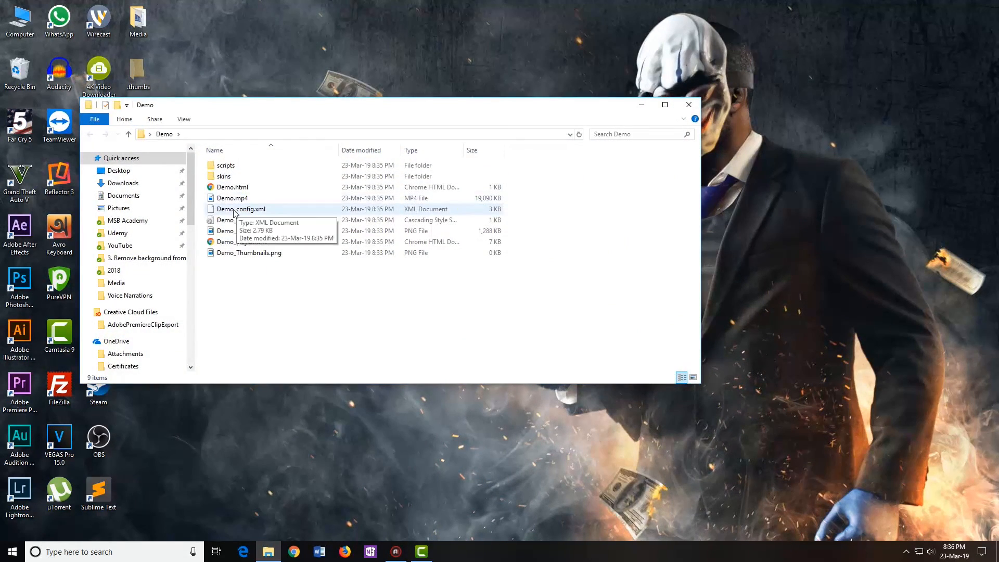
pyautogui.click(246, 201)
pyautogui.doubleClick(234, 200)
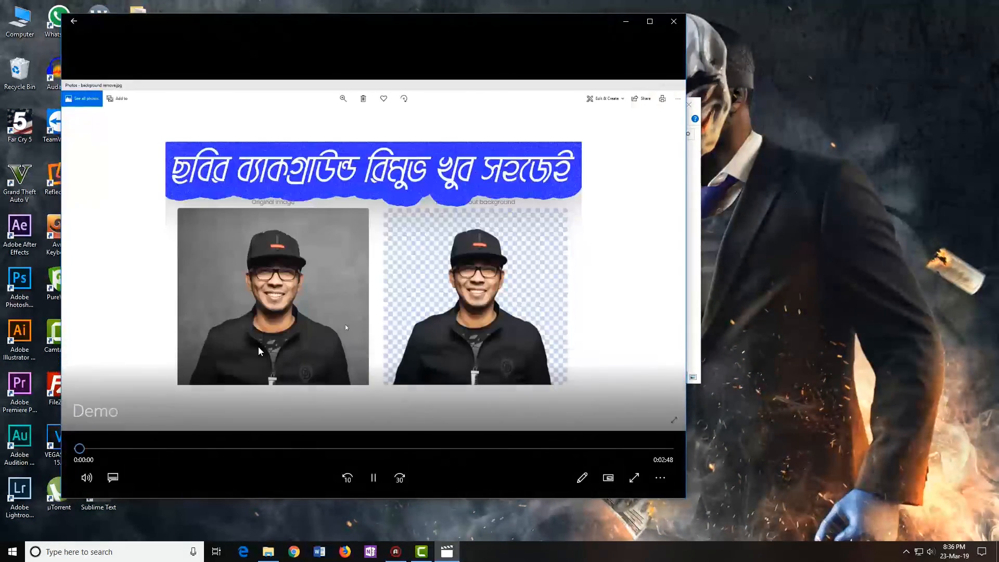
pyautogui.moveTo(79, 448); pyautogui.dragTo(232, 448)
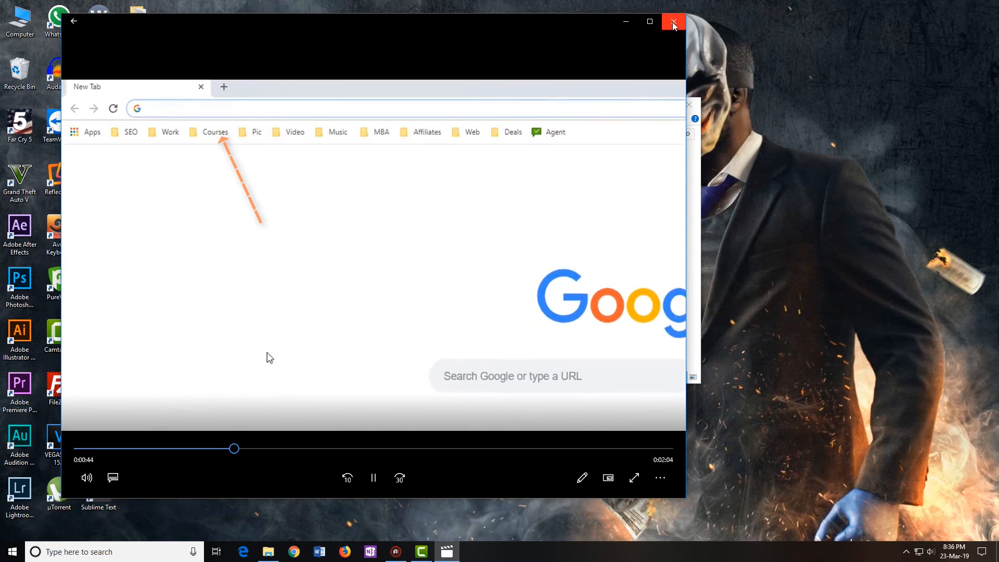
pyautogui.click(673, 21)
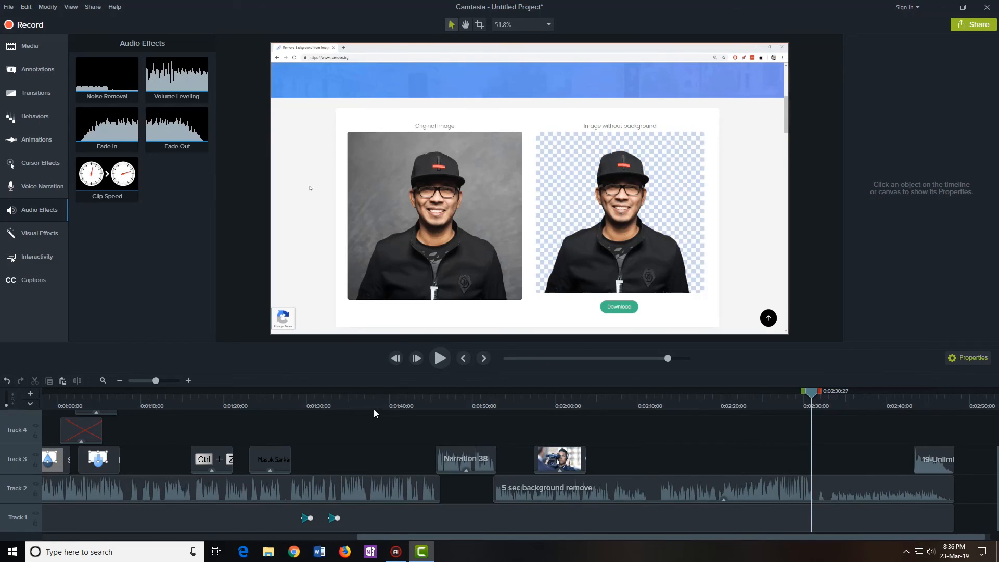
pyautogui.click(26, 49)
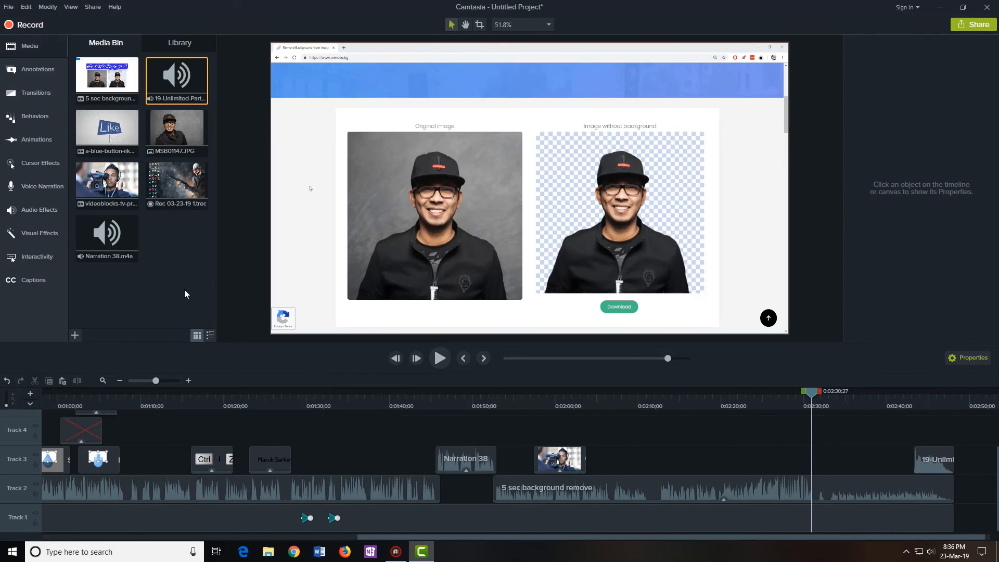